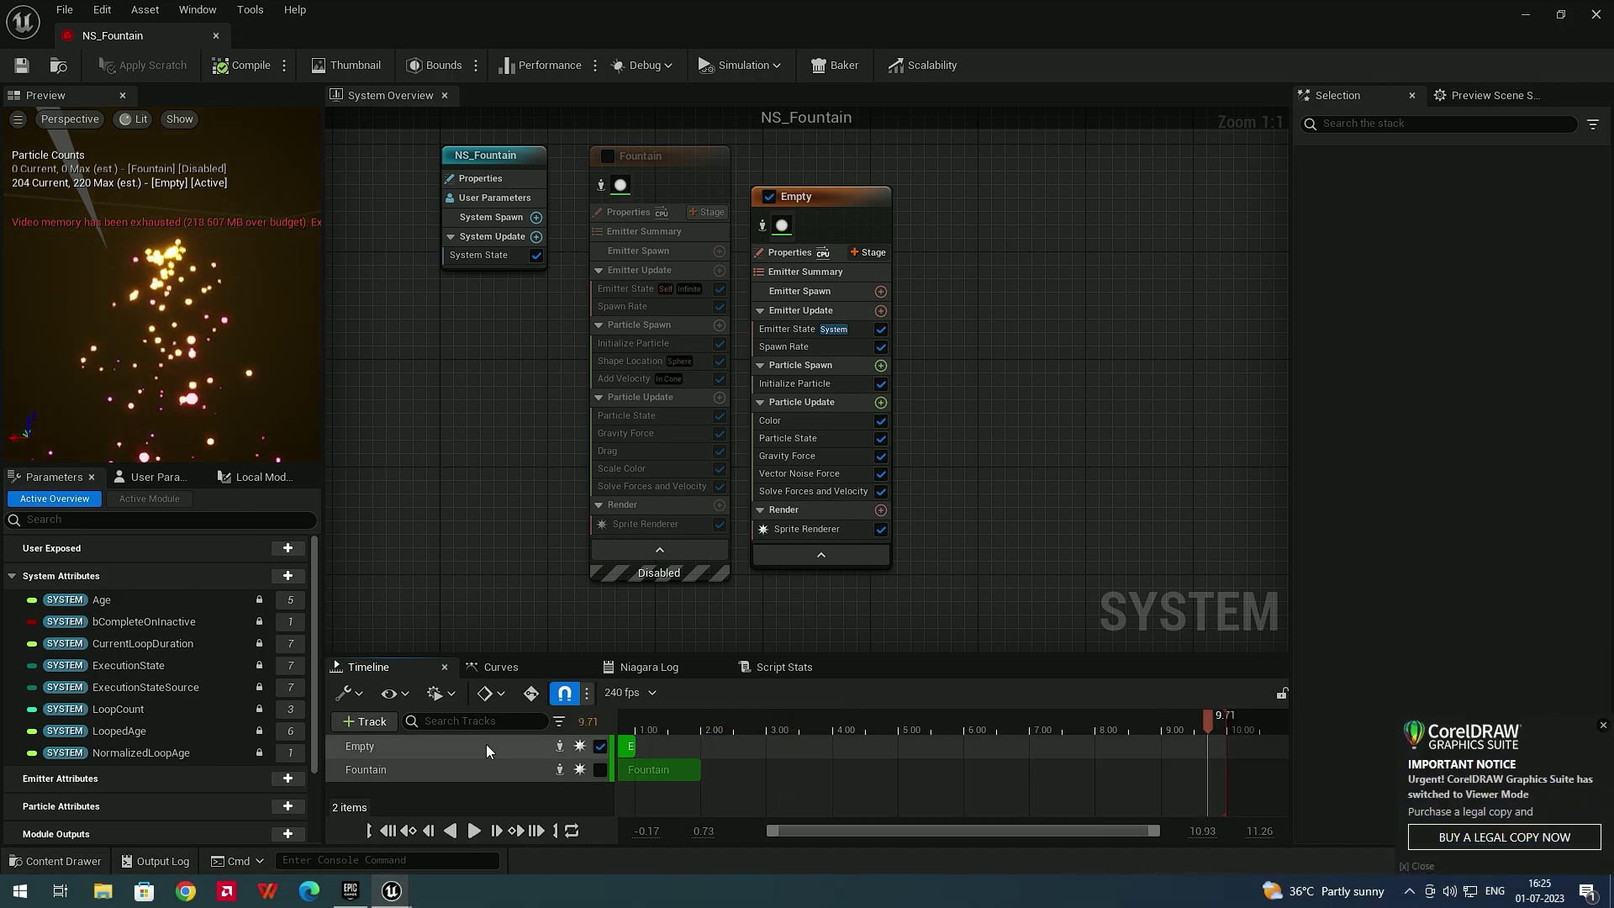
# Search 'scale spr' in the Empty emitter's Particle Update module list and add Scale Sprite Size
pyautogui.click(486, 744)
pyautogui.click(856, 403)
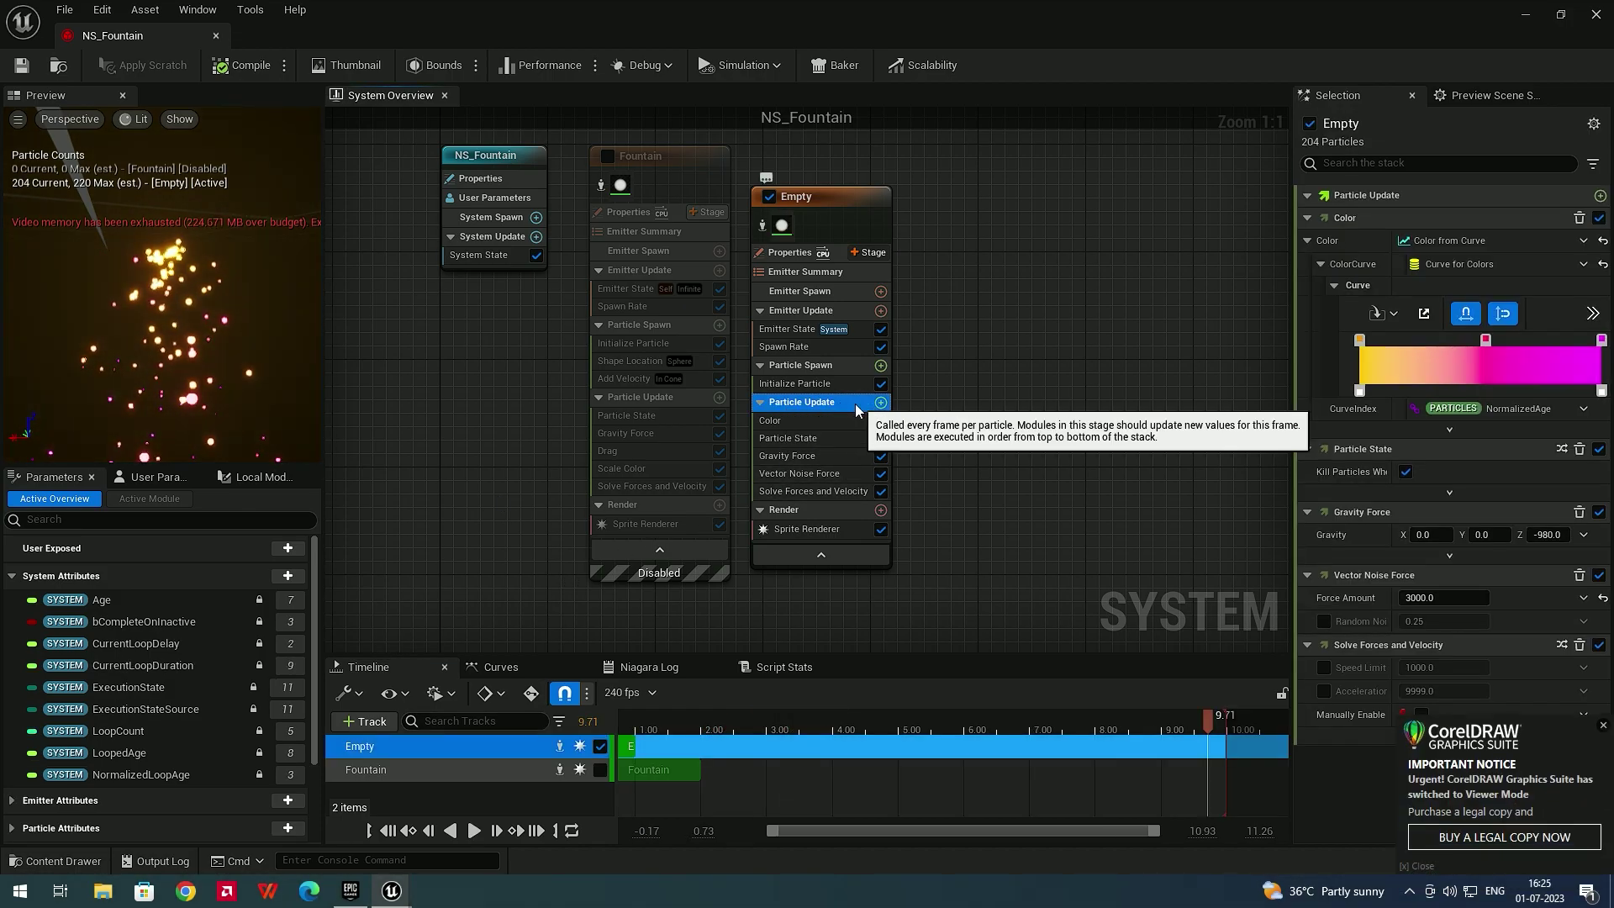
pyautogui.click(881, 403)
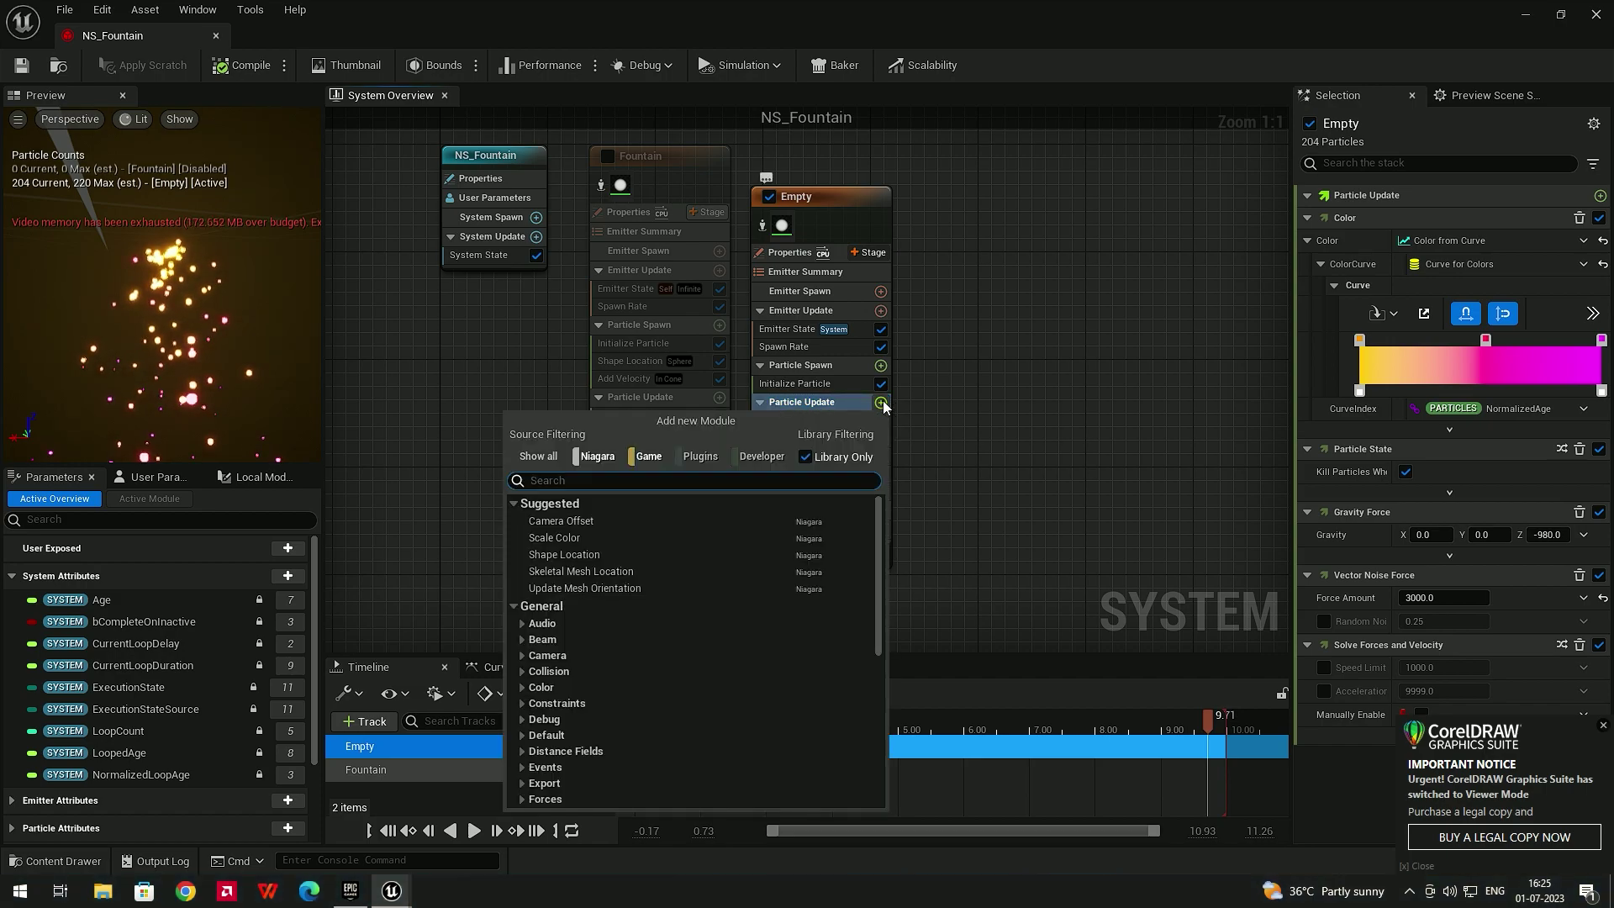
pyautogui.write('scale')
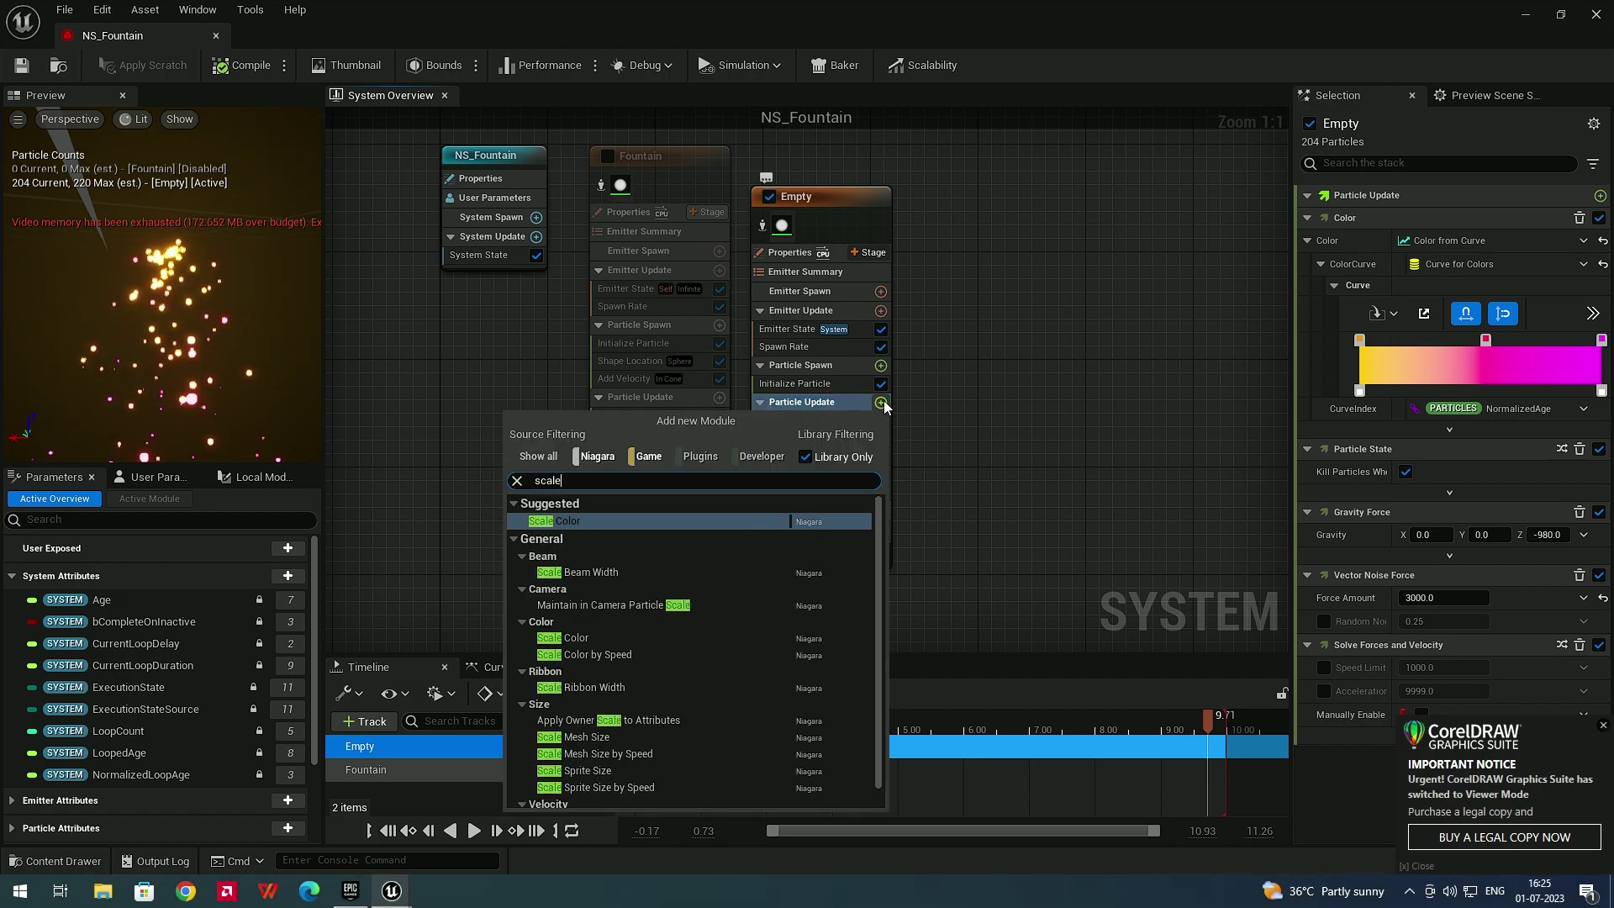
pyautogui.write(' spri')
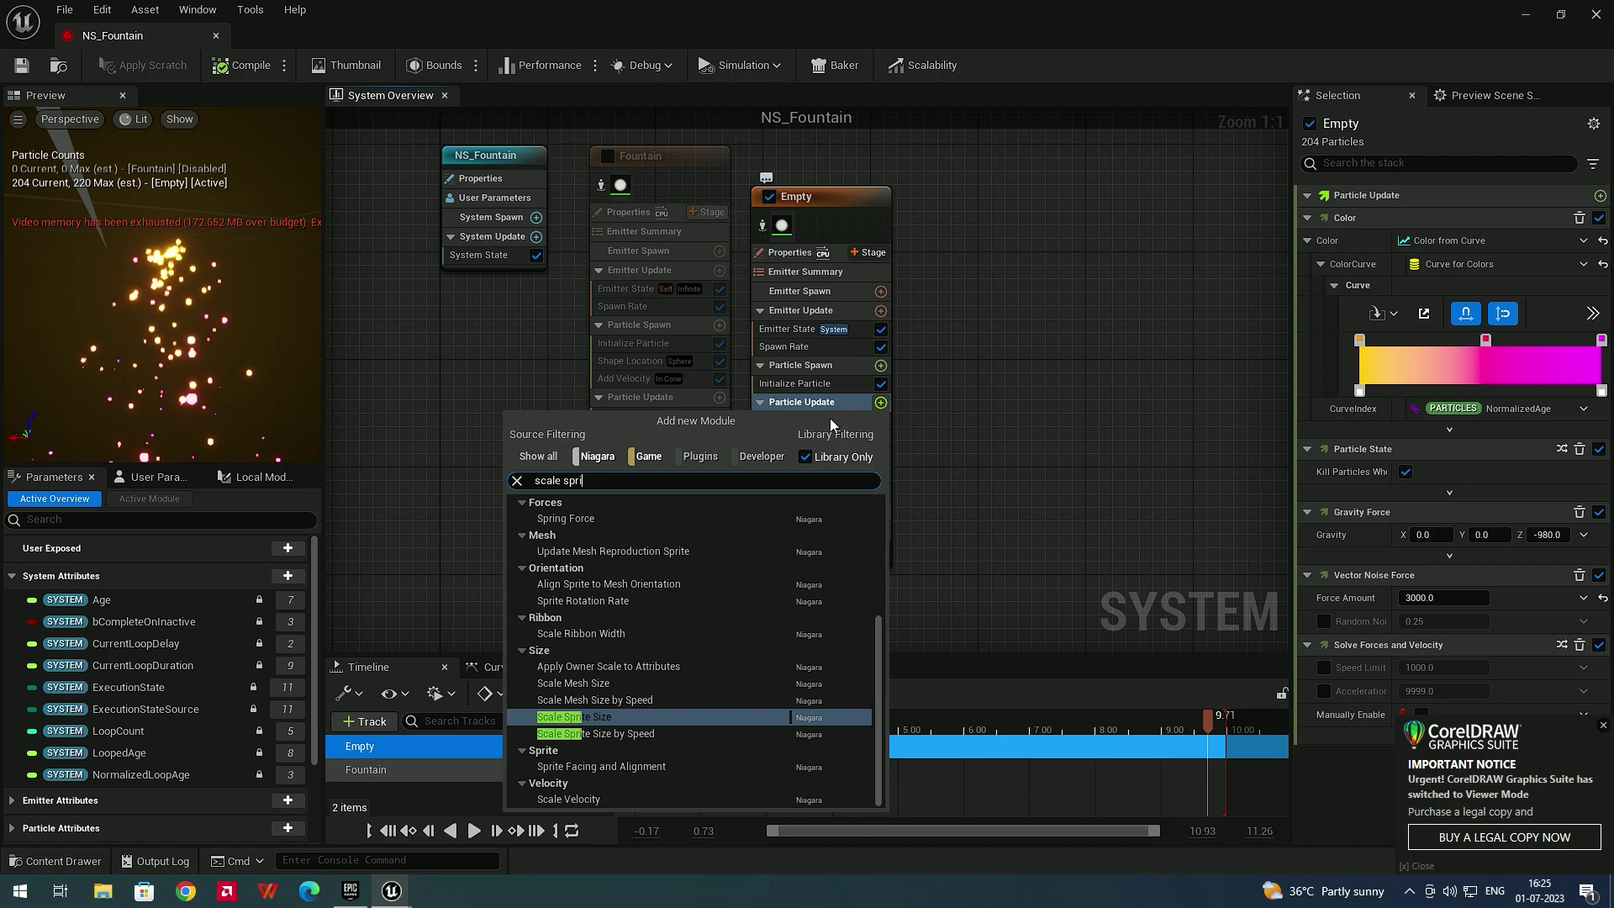
pyautogui.click(578, 721)
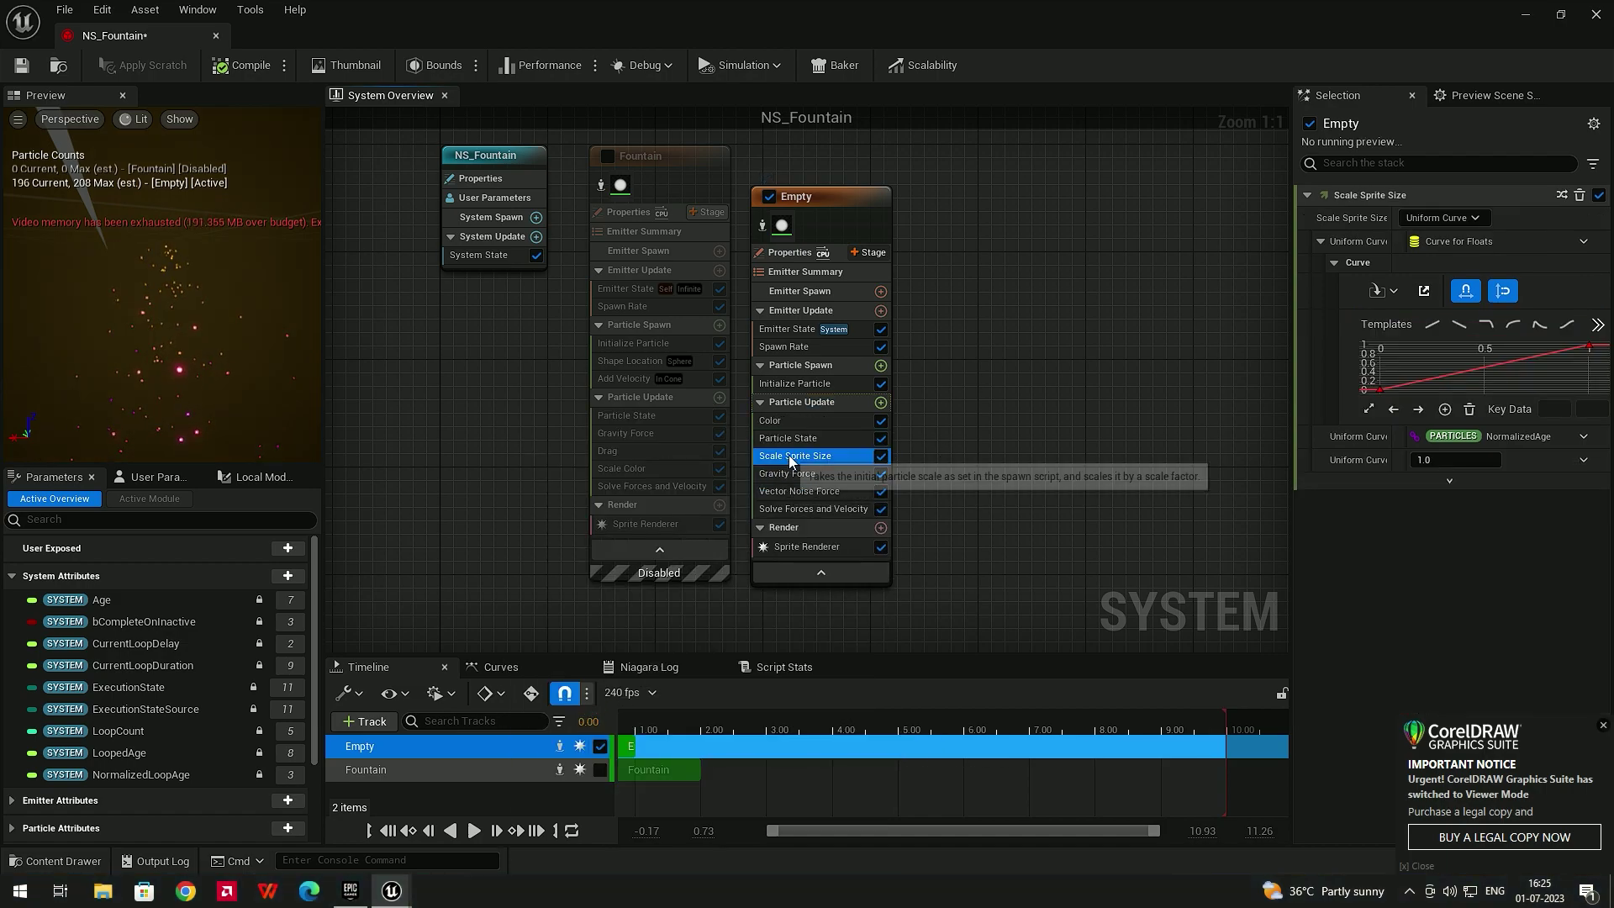
# Widen the module settings panel, expand the advanced rows and enlarge the size curve graph
pyautogui.moveTo(1294, 364); pyautogui.dragTo(1124, 363)
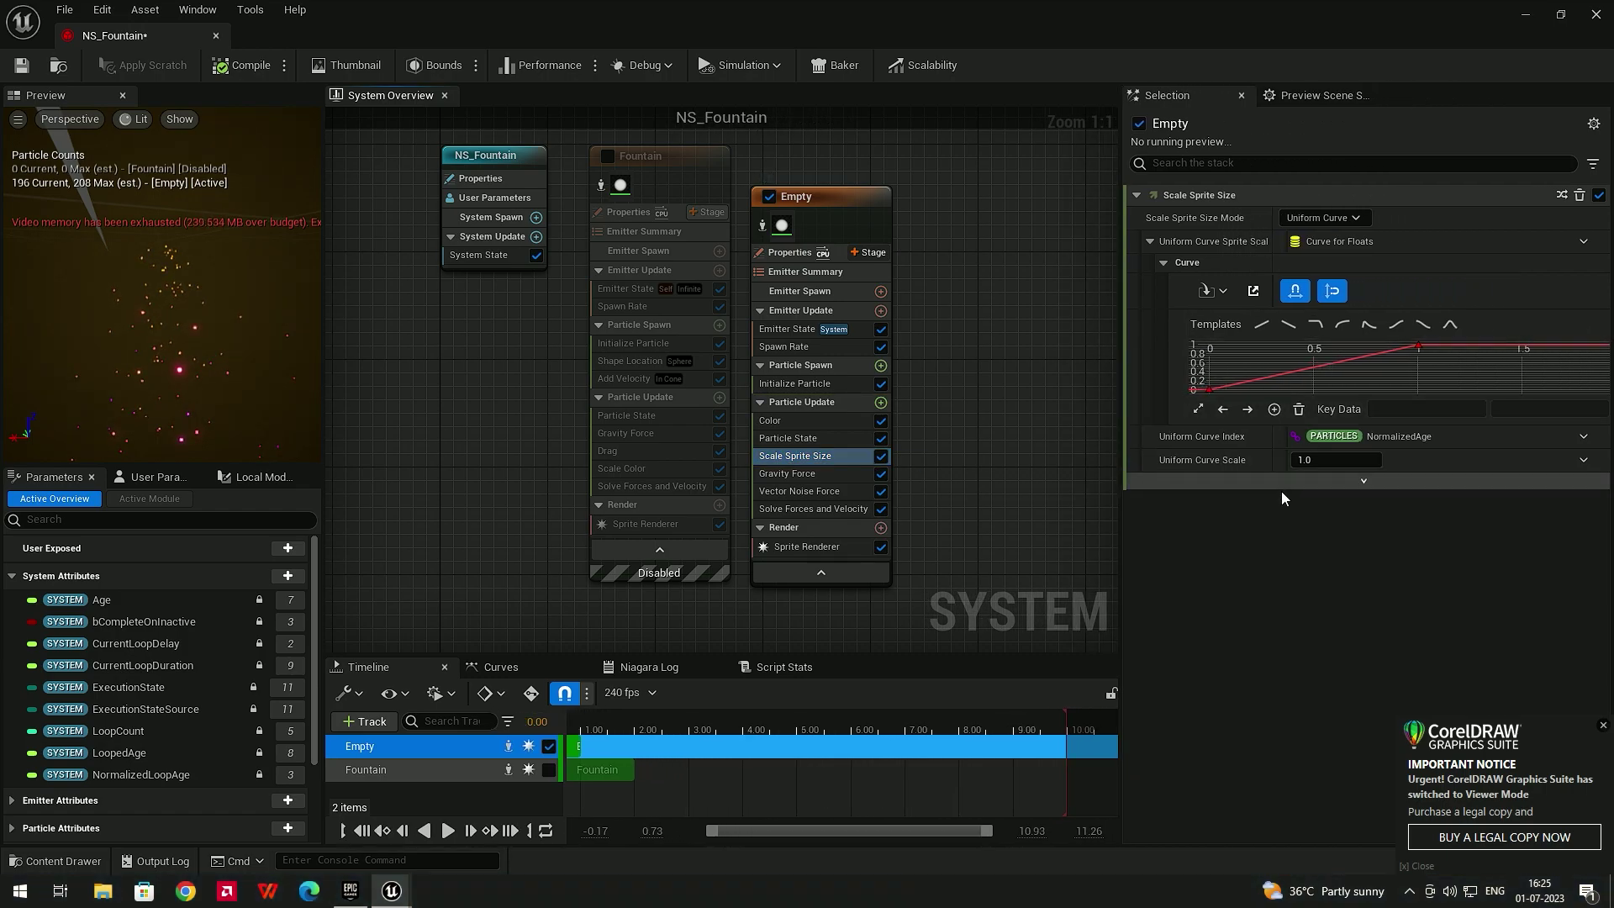
pyautogui.moveTo(1124, 363); pyautogui.dragTo(1013, 363)
pyautogui.click(1364, 480)
pyautogui.moveTo(1345, 487); pyautogui.dragTo(1345, 560)
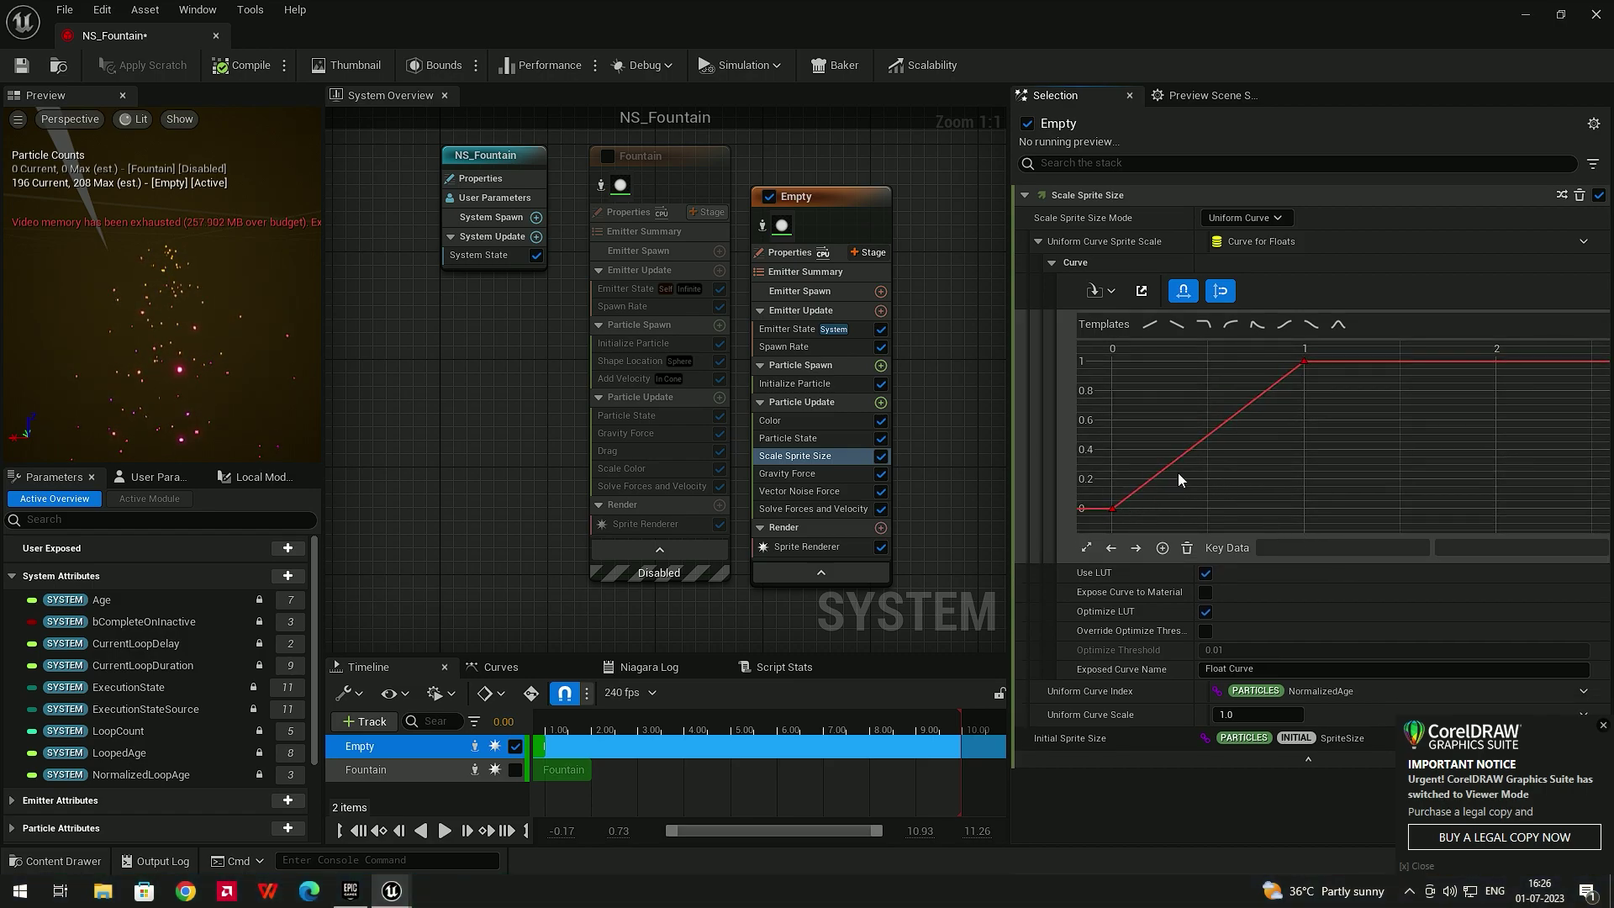
# Scrub the preview timeline and select the size curve's end key at time 1
pyautogui.click(572, 728)
pyautogui.click(563, 723)
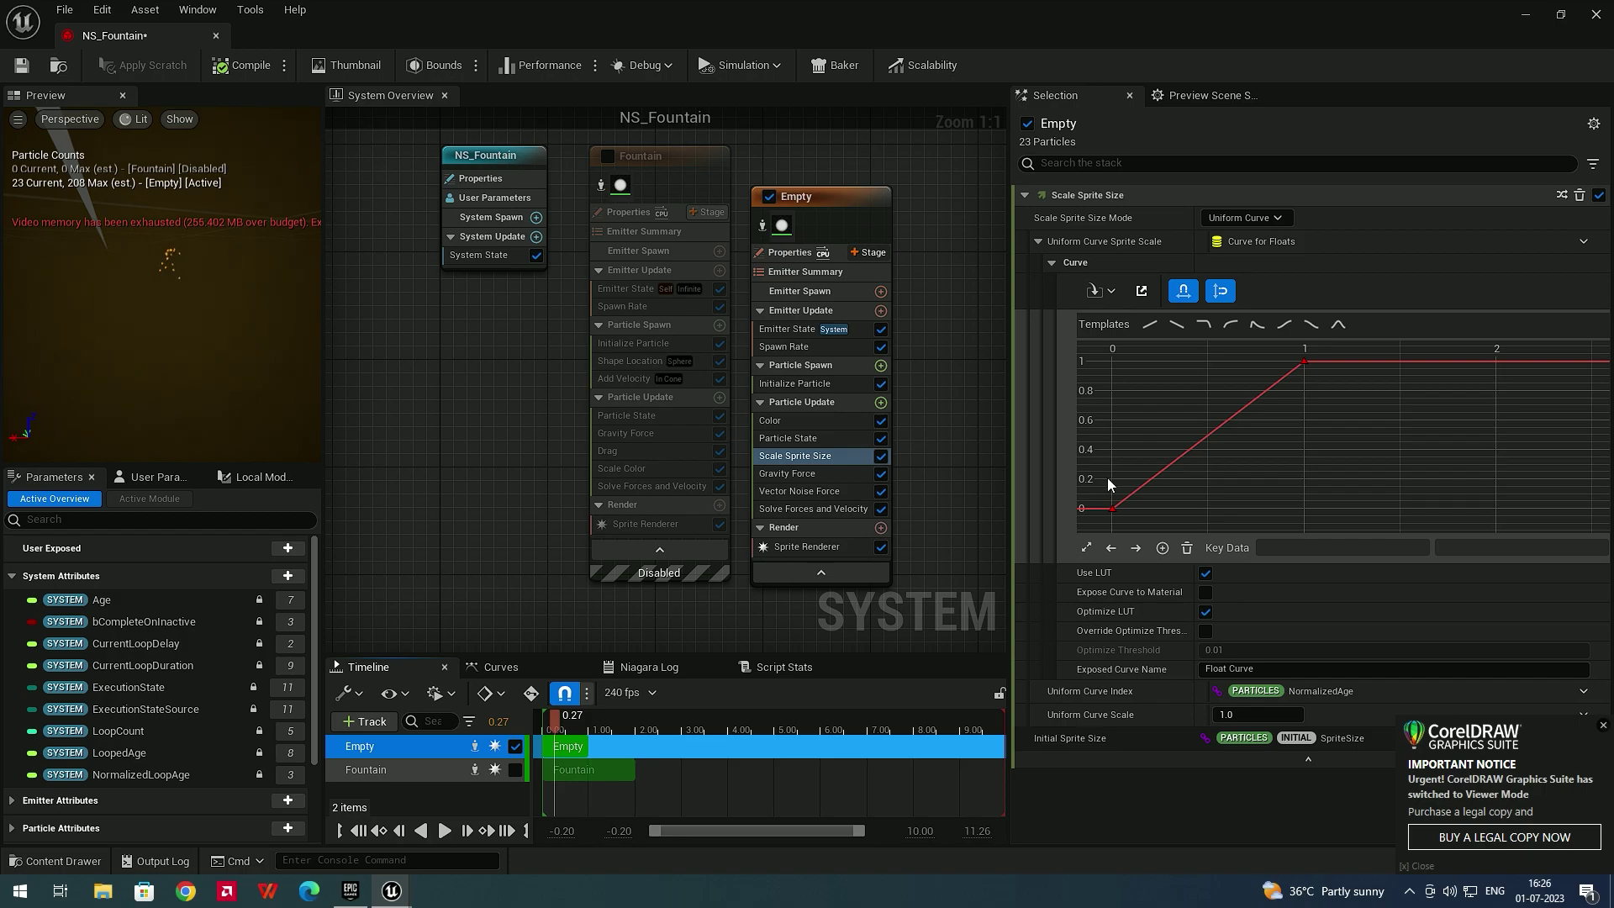
pyautogui.click(1113, 509)
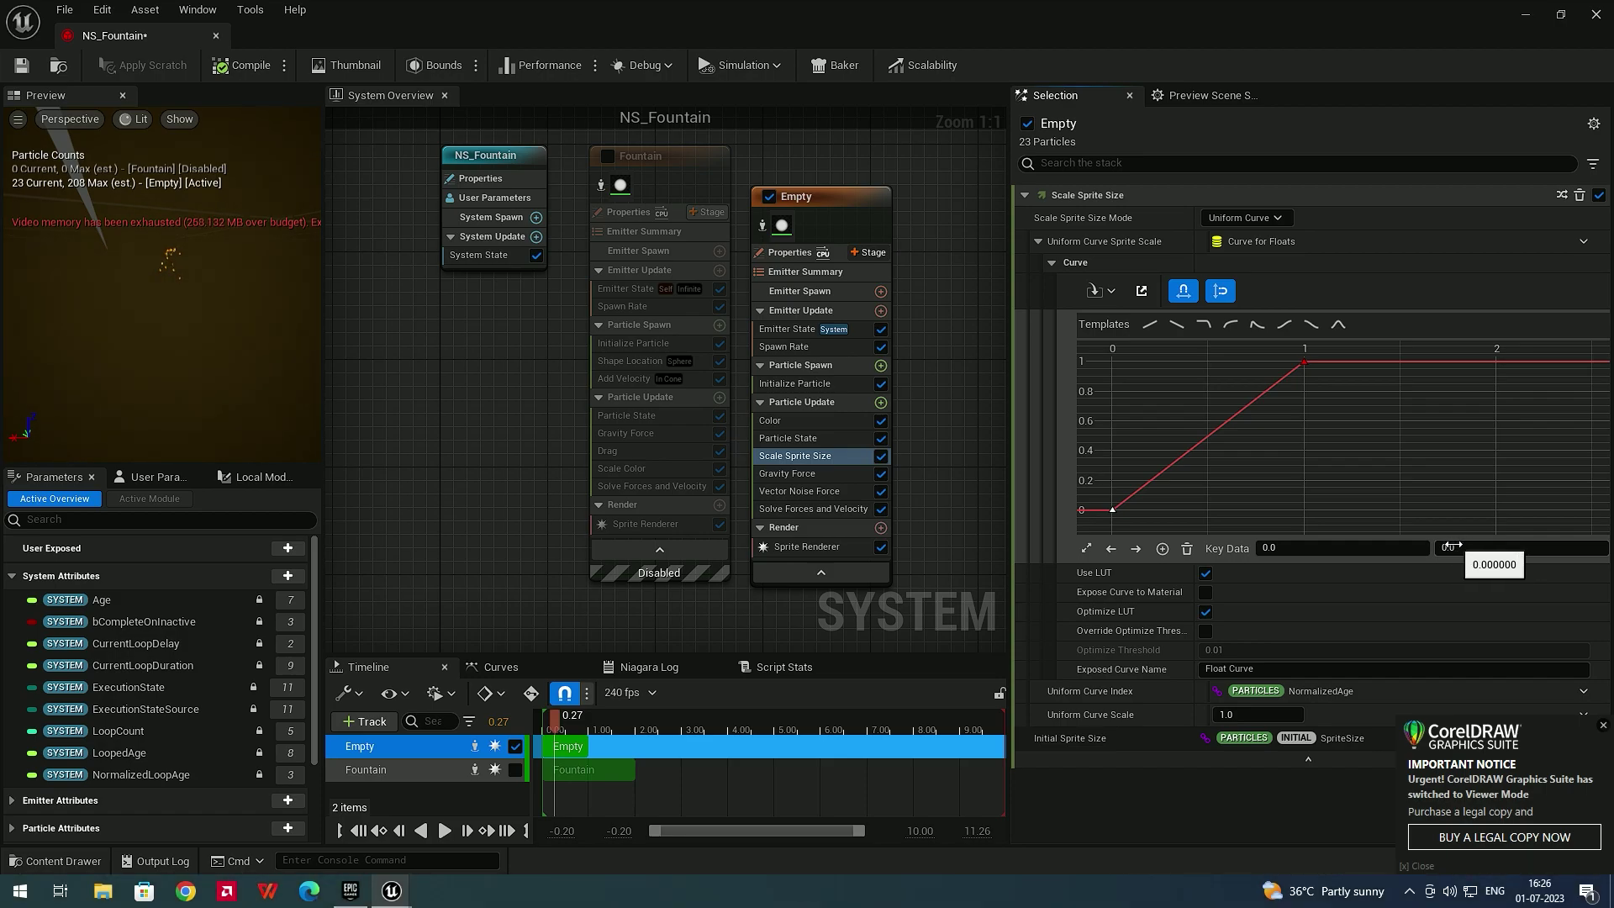
pyautogui.click(1303, 362)
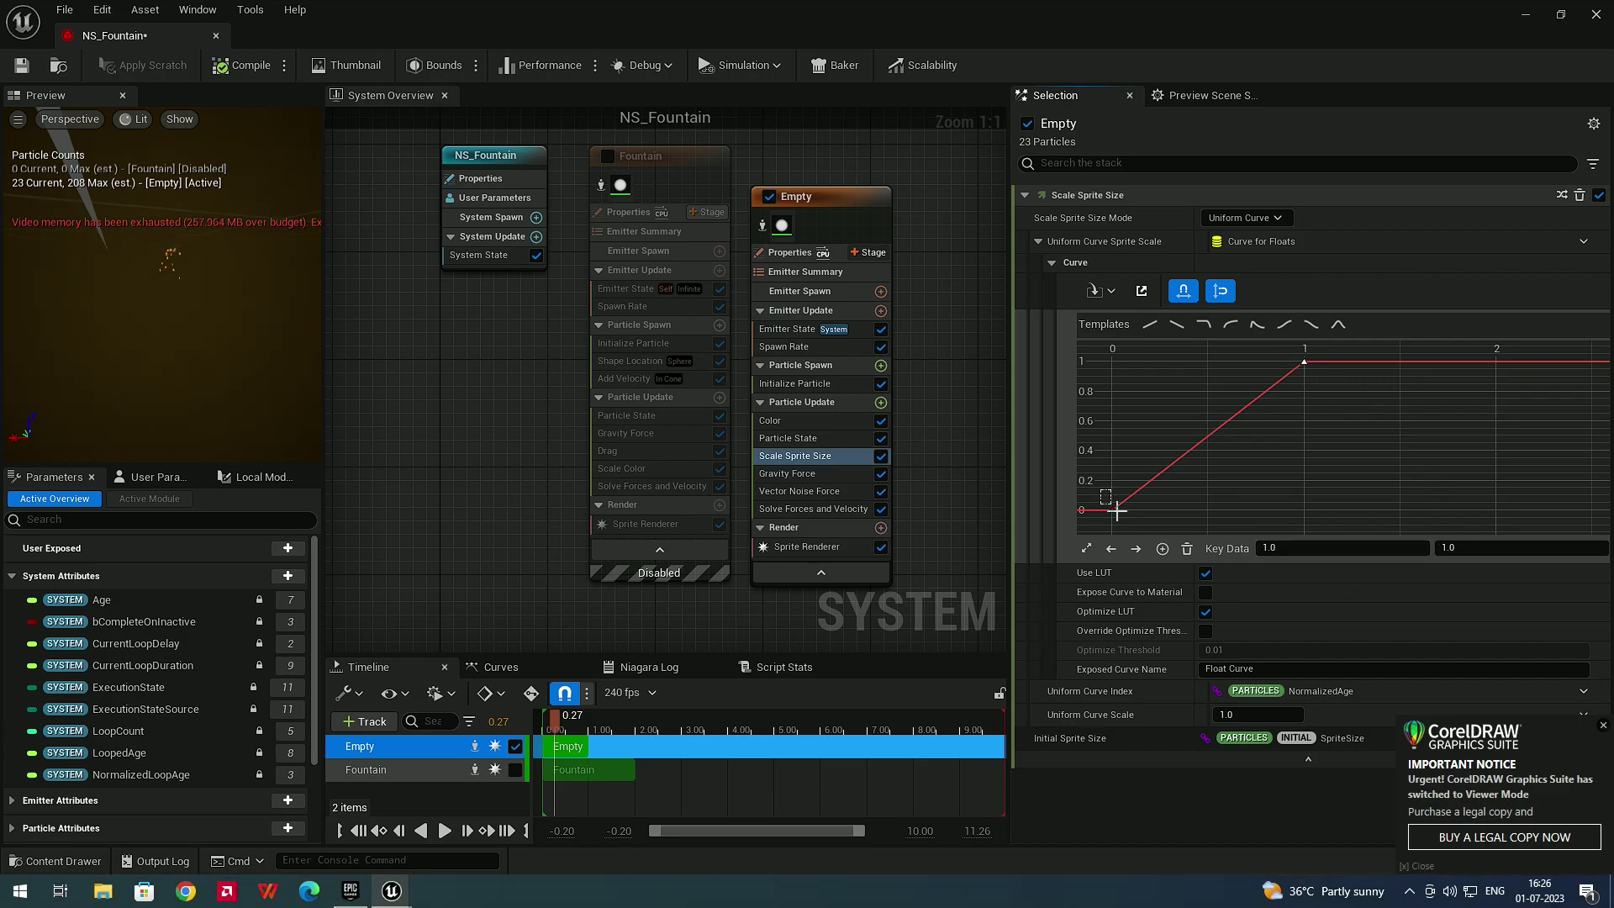
pyautogui.moveTo(1330, 375); pyautogui.dragTo(1308, 429)
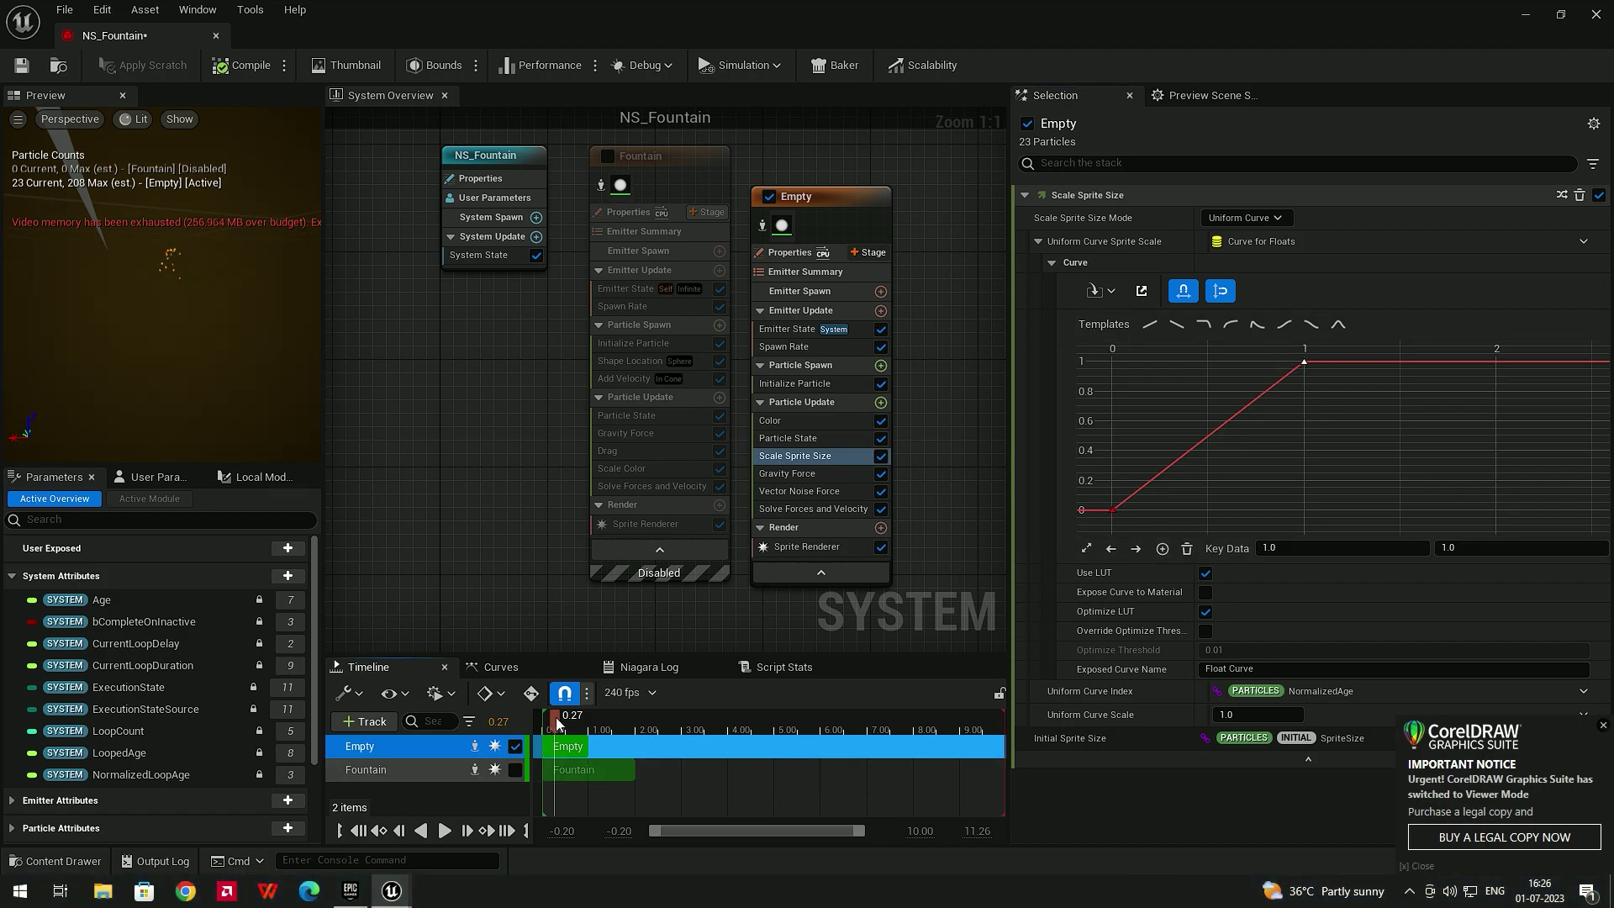
# Preview the simulation, then set the end key's value to 3.0
pyautogui.moveTo(557, 718); pyautogui.dragTo(761, 717)
pyautogui.click(445, 831)
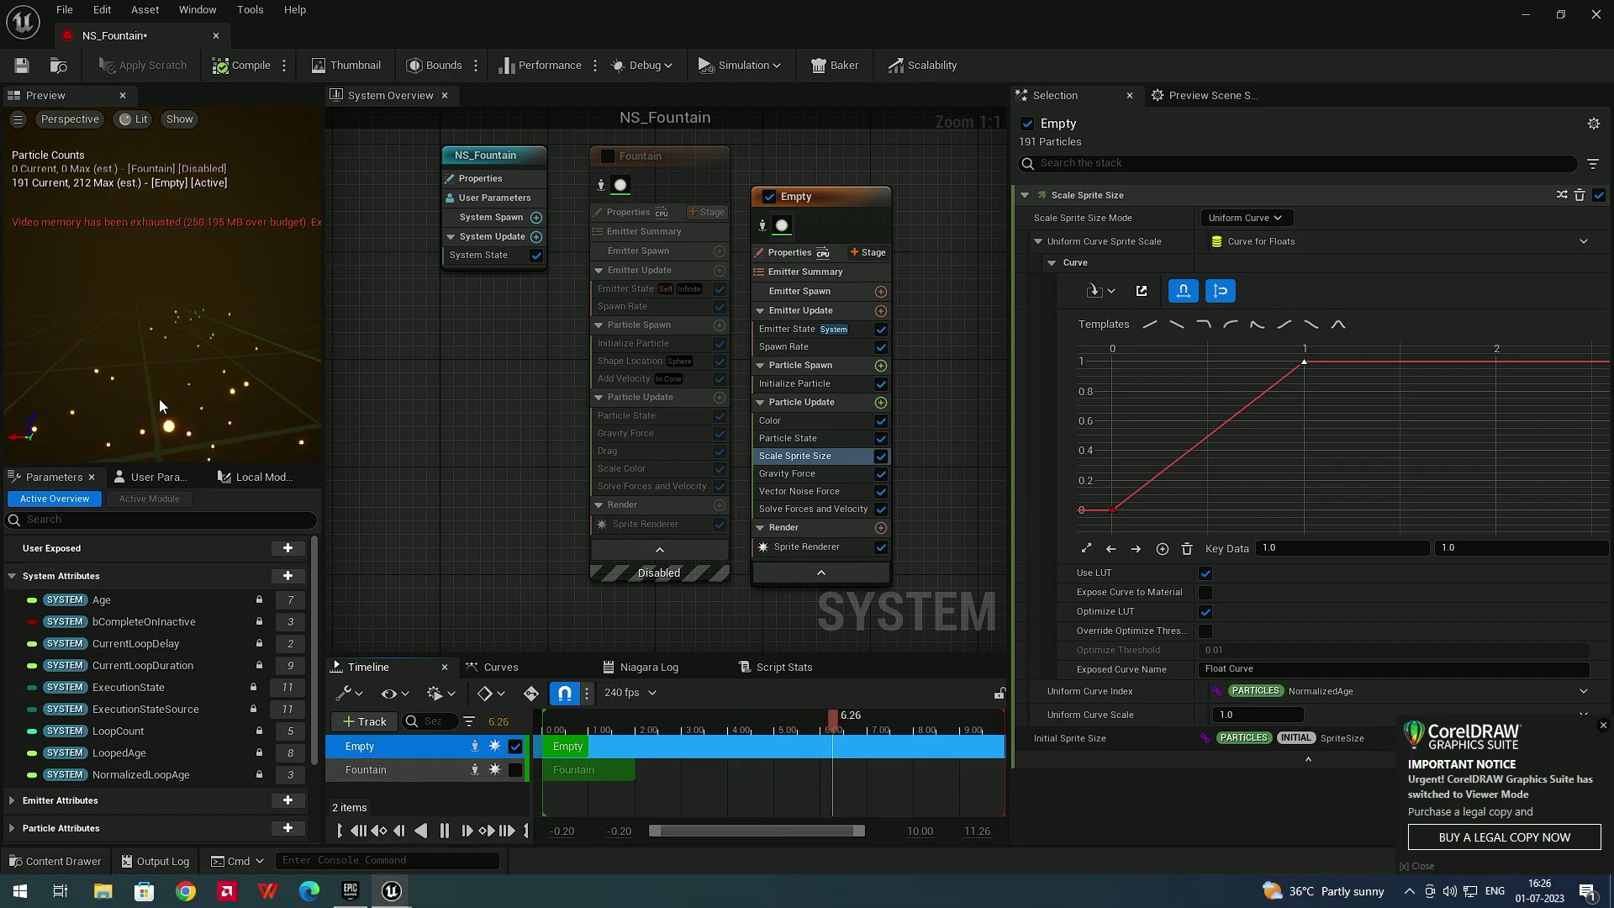
pyautogui.press('space')
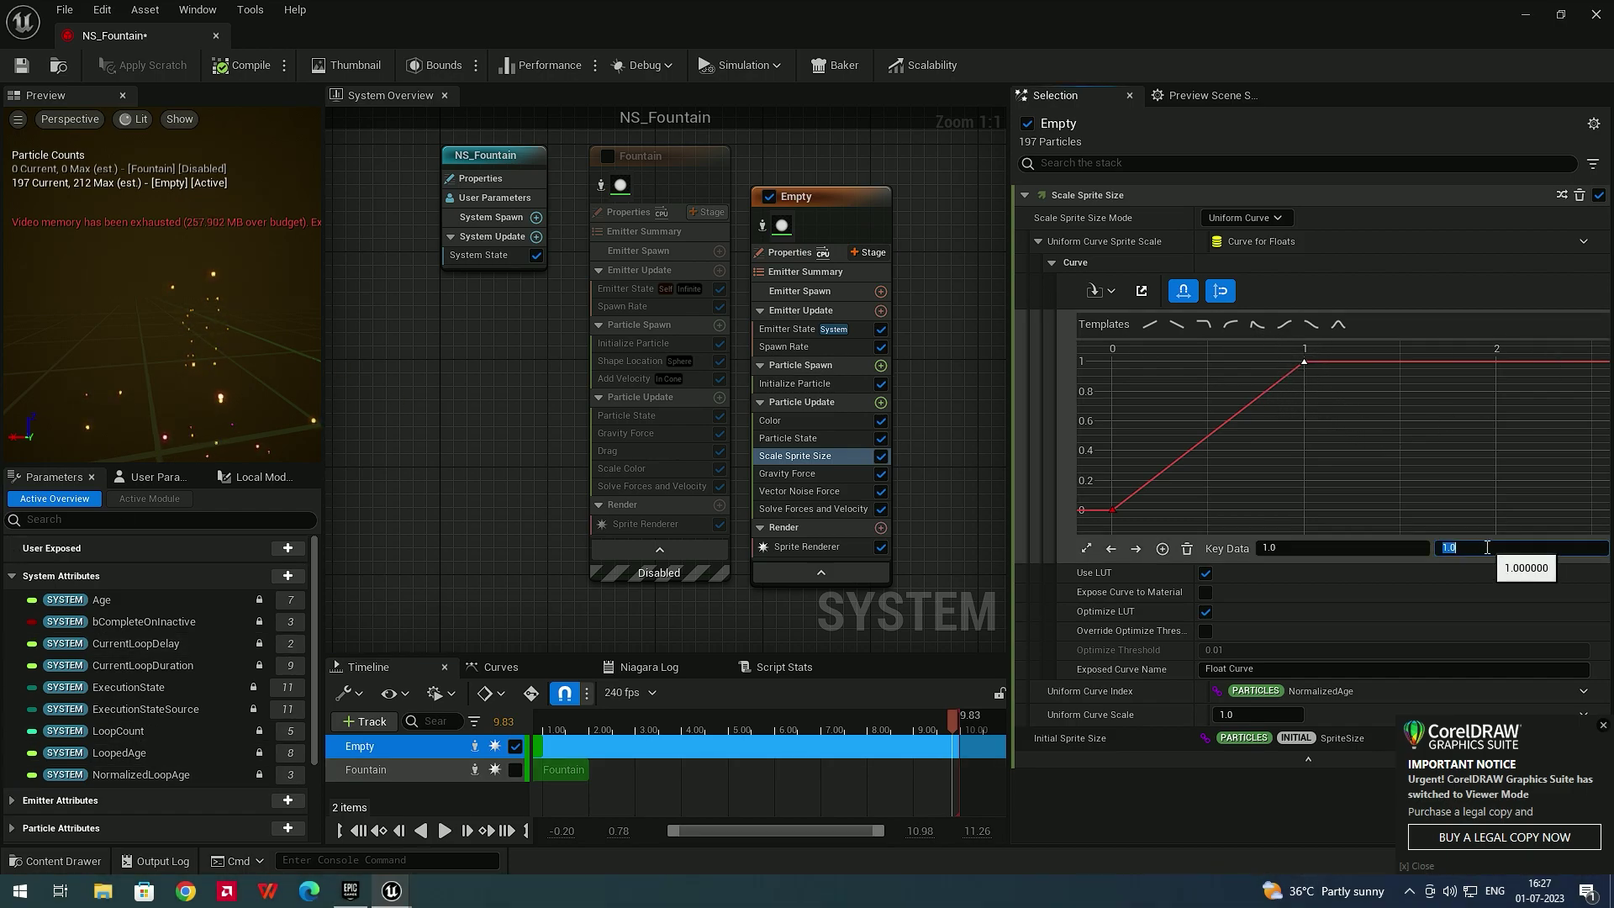
pyautogui.write('3')
pyautogui.press('Return')
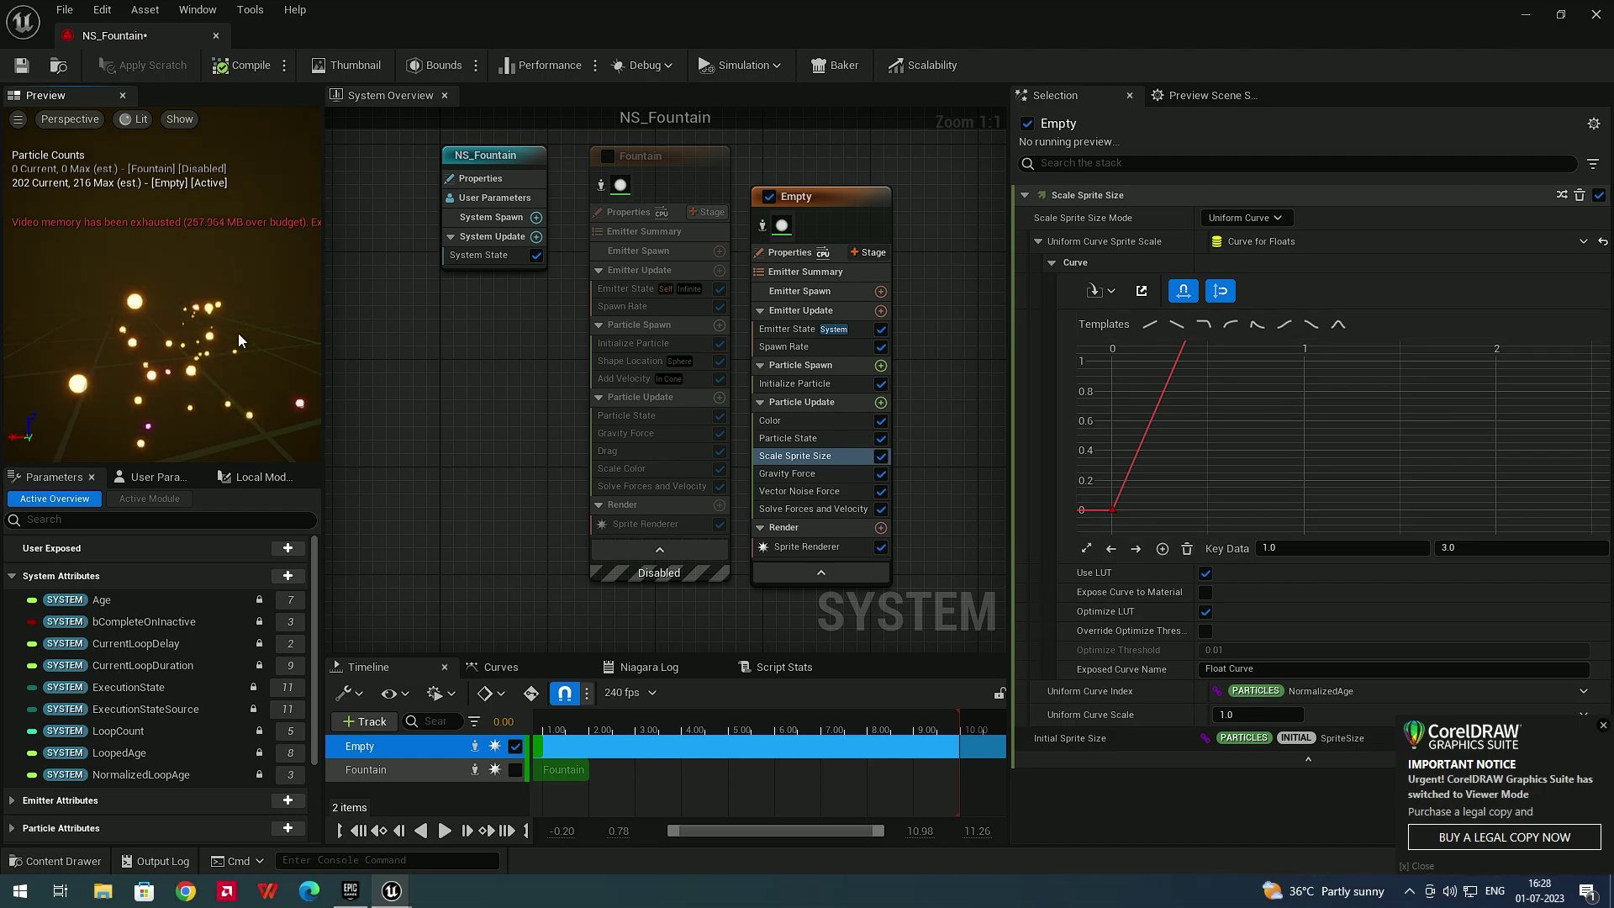
# Play and orbit the preview, trying 5.0 as the end key's value
pyautogui.click(445, 830)
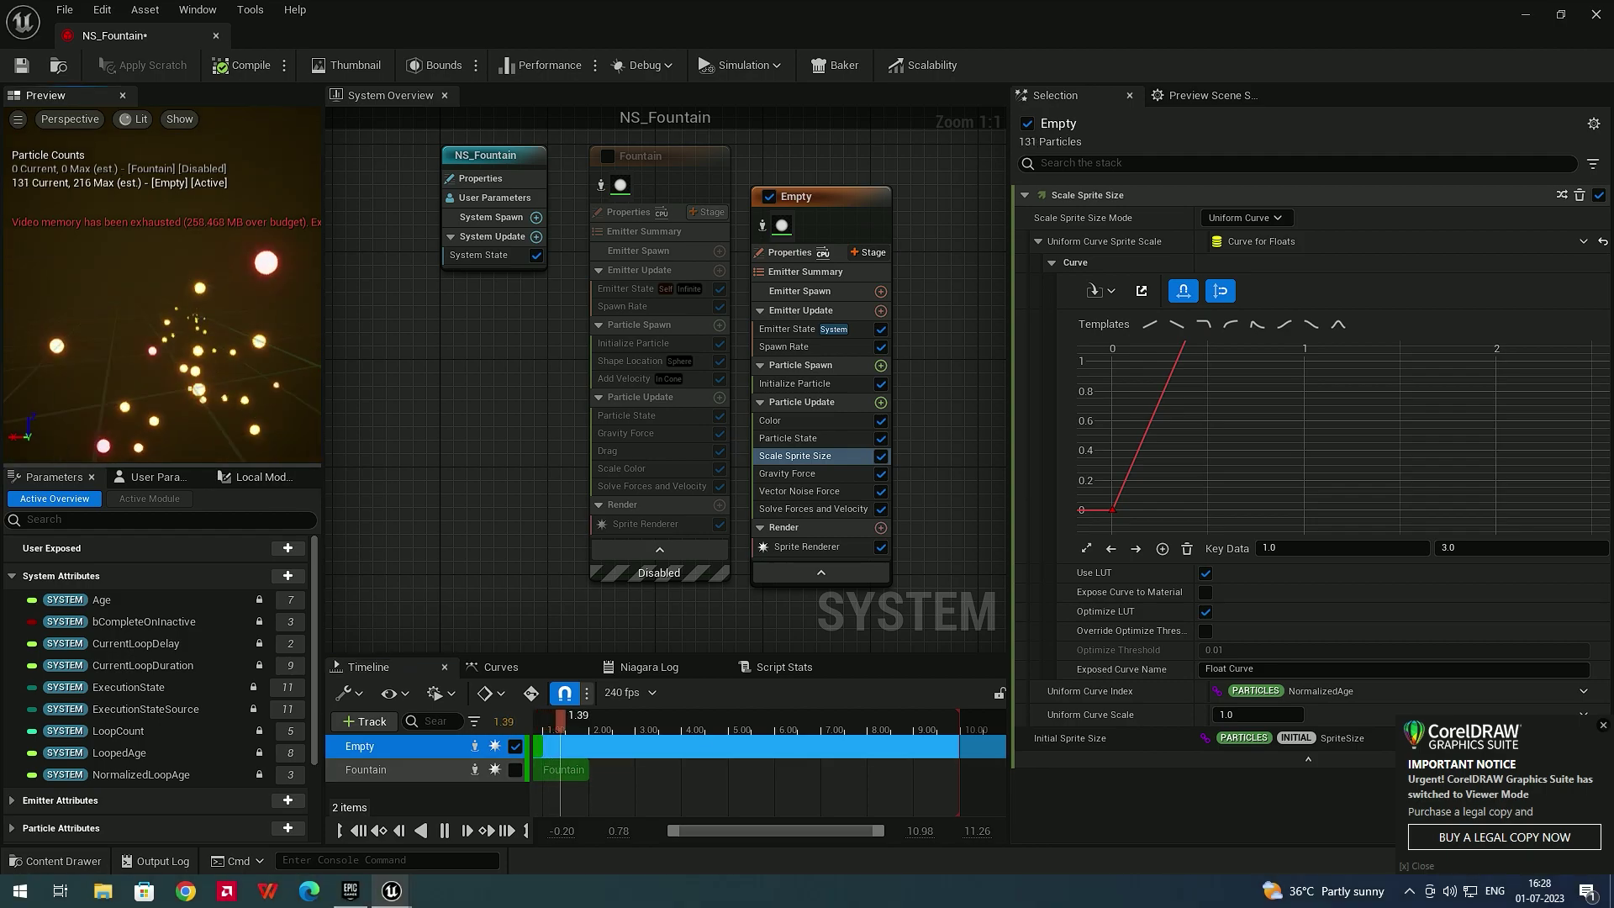
pyautogui.moveTo(200, 351); pyautogui.dragTo(228, 353)
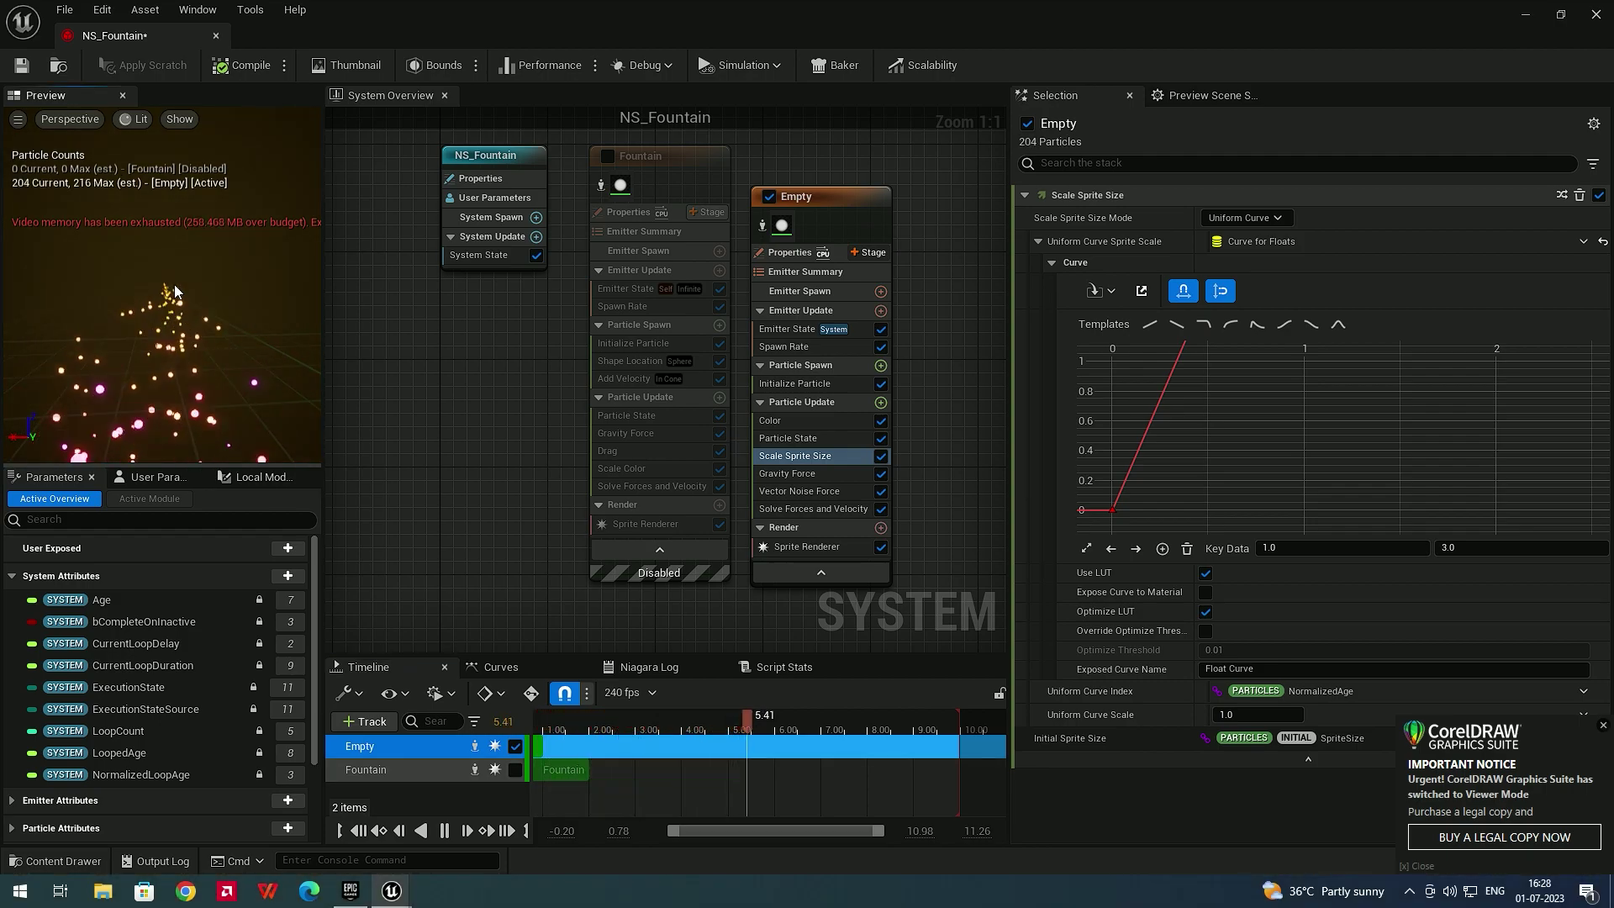
pyautogui.click(444, 833)
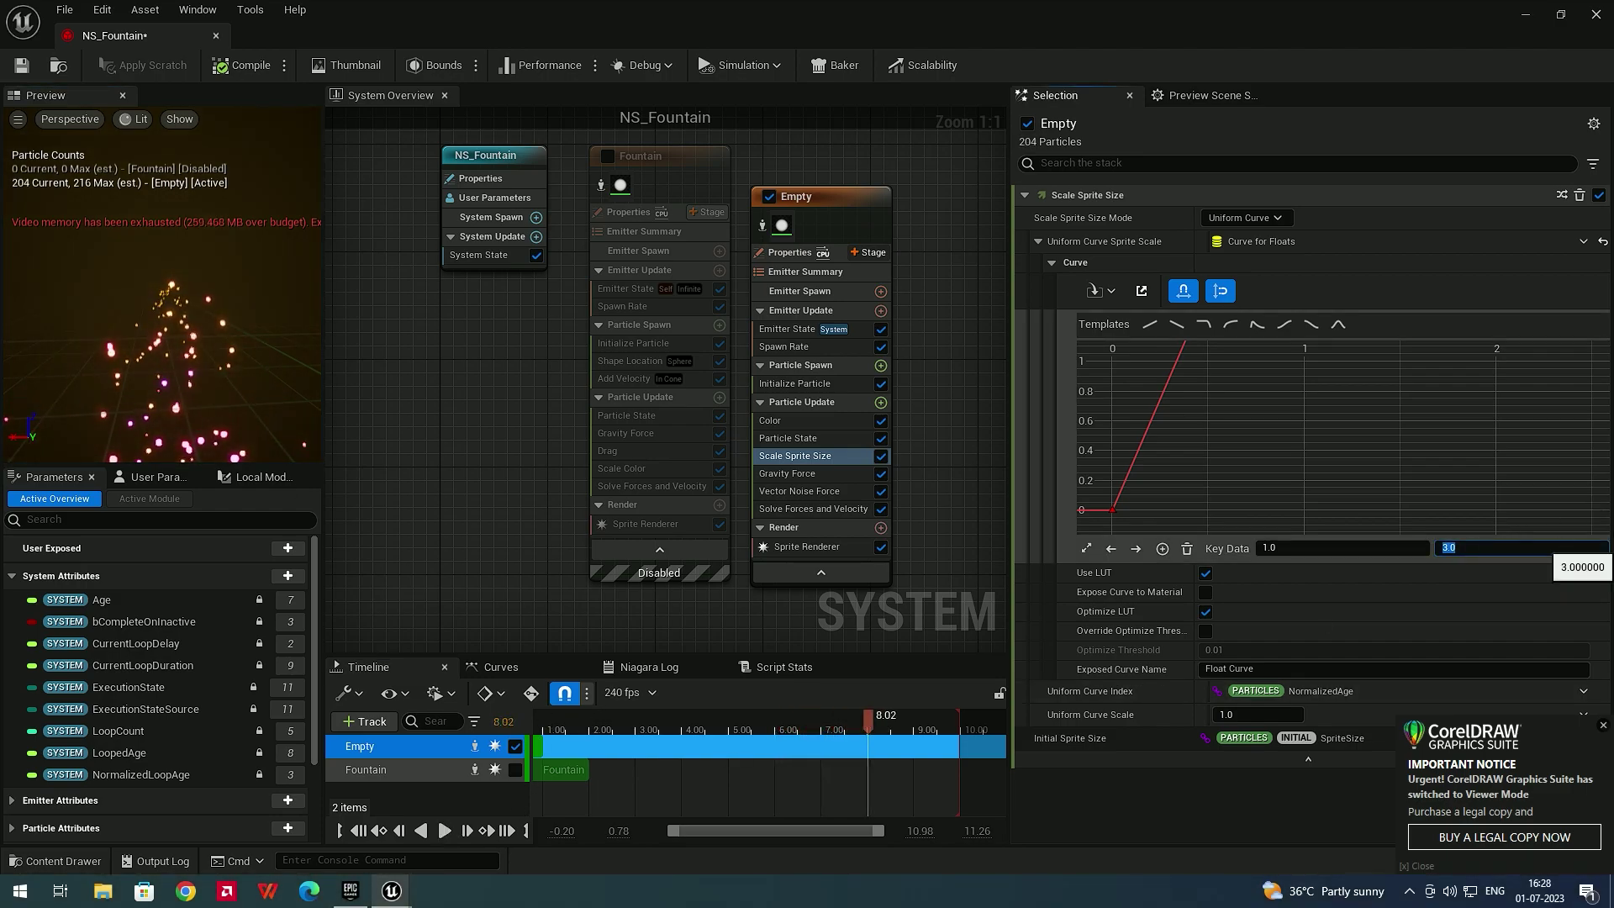
pyautogui.press('Return')
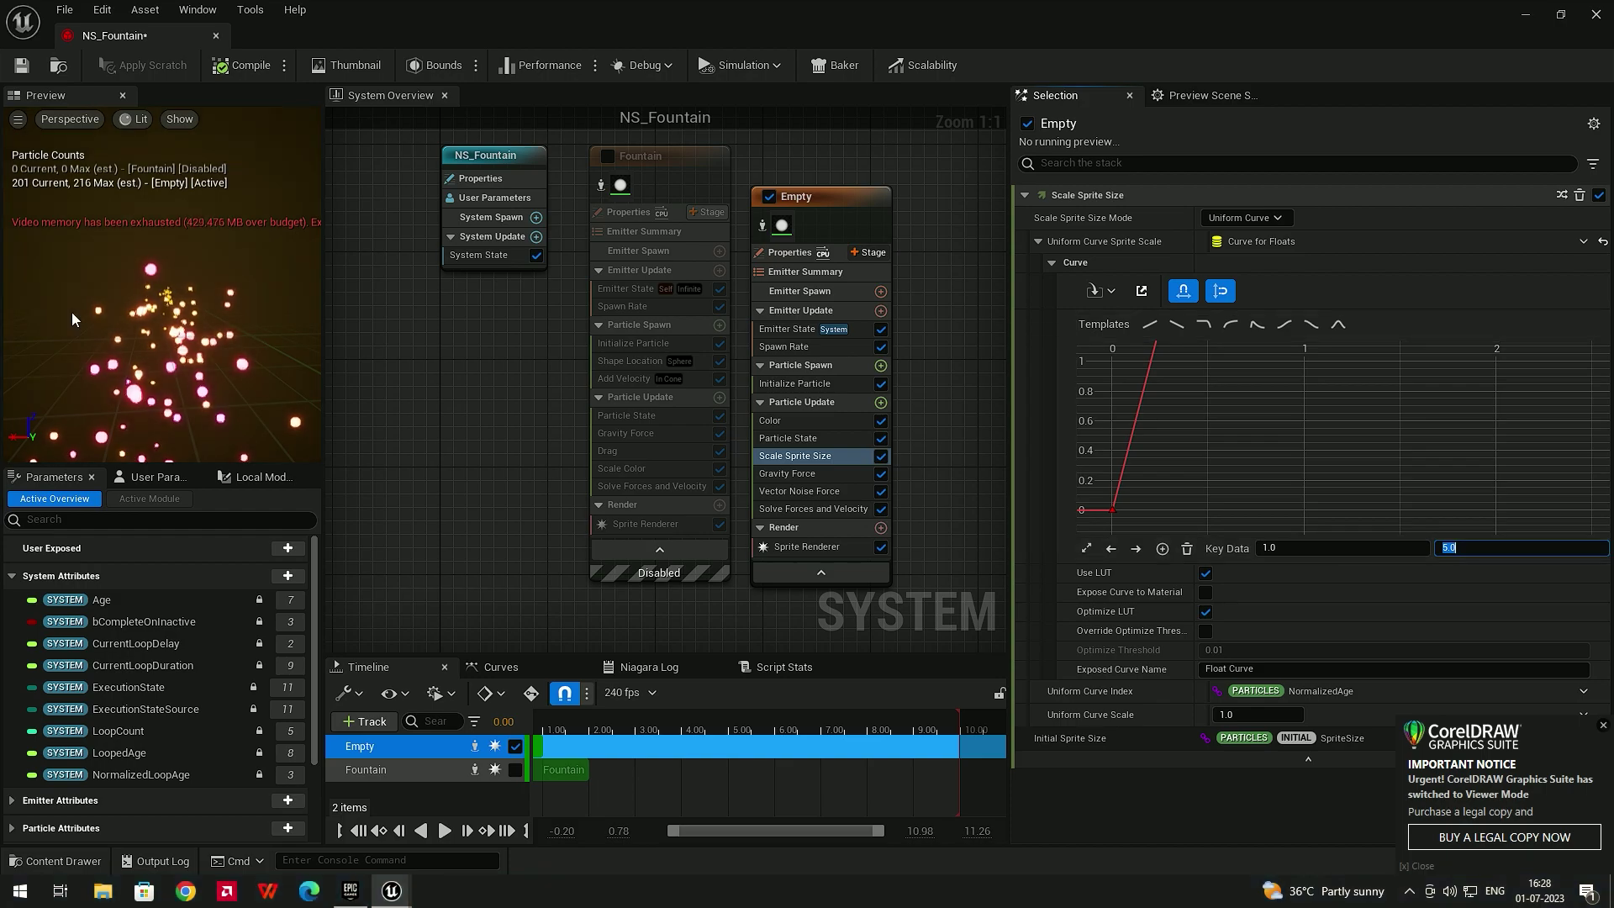
# Return the end key to 3.0 and set Uniform Curve Scale to 2.0
pyautogui.click(444, 832)
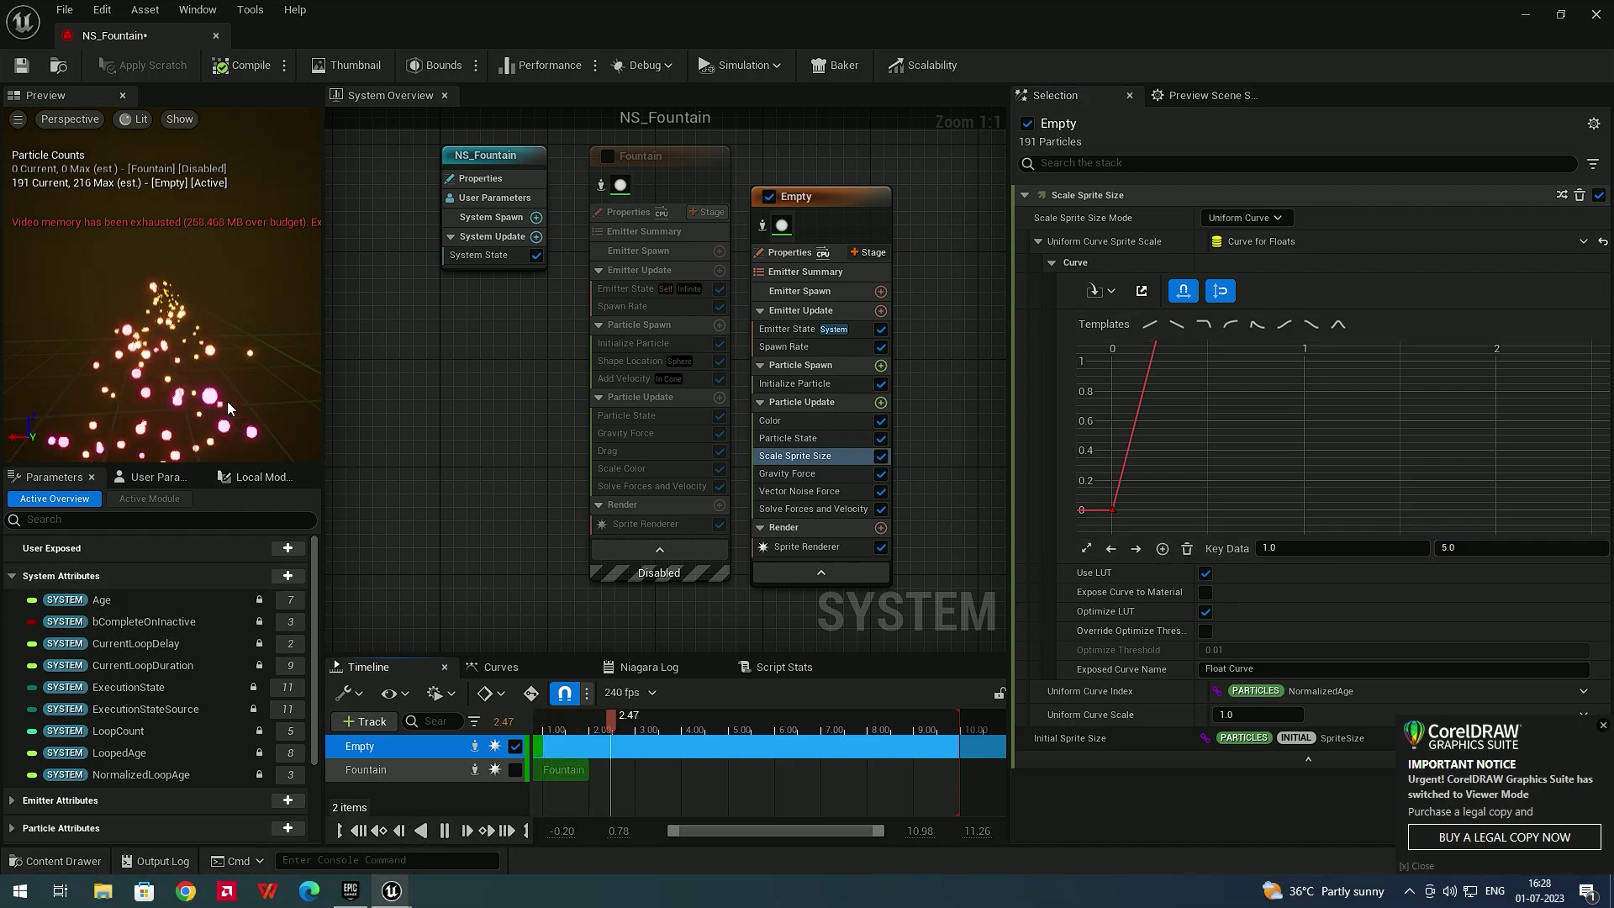
pyautogui.press('space')
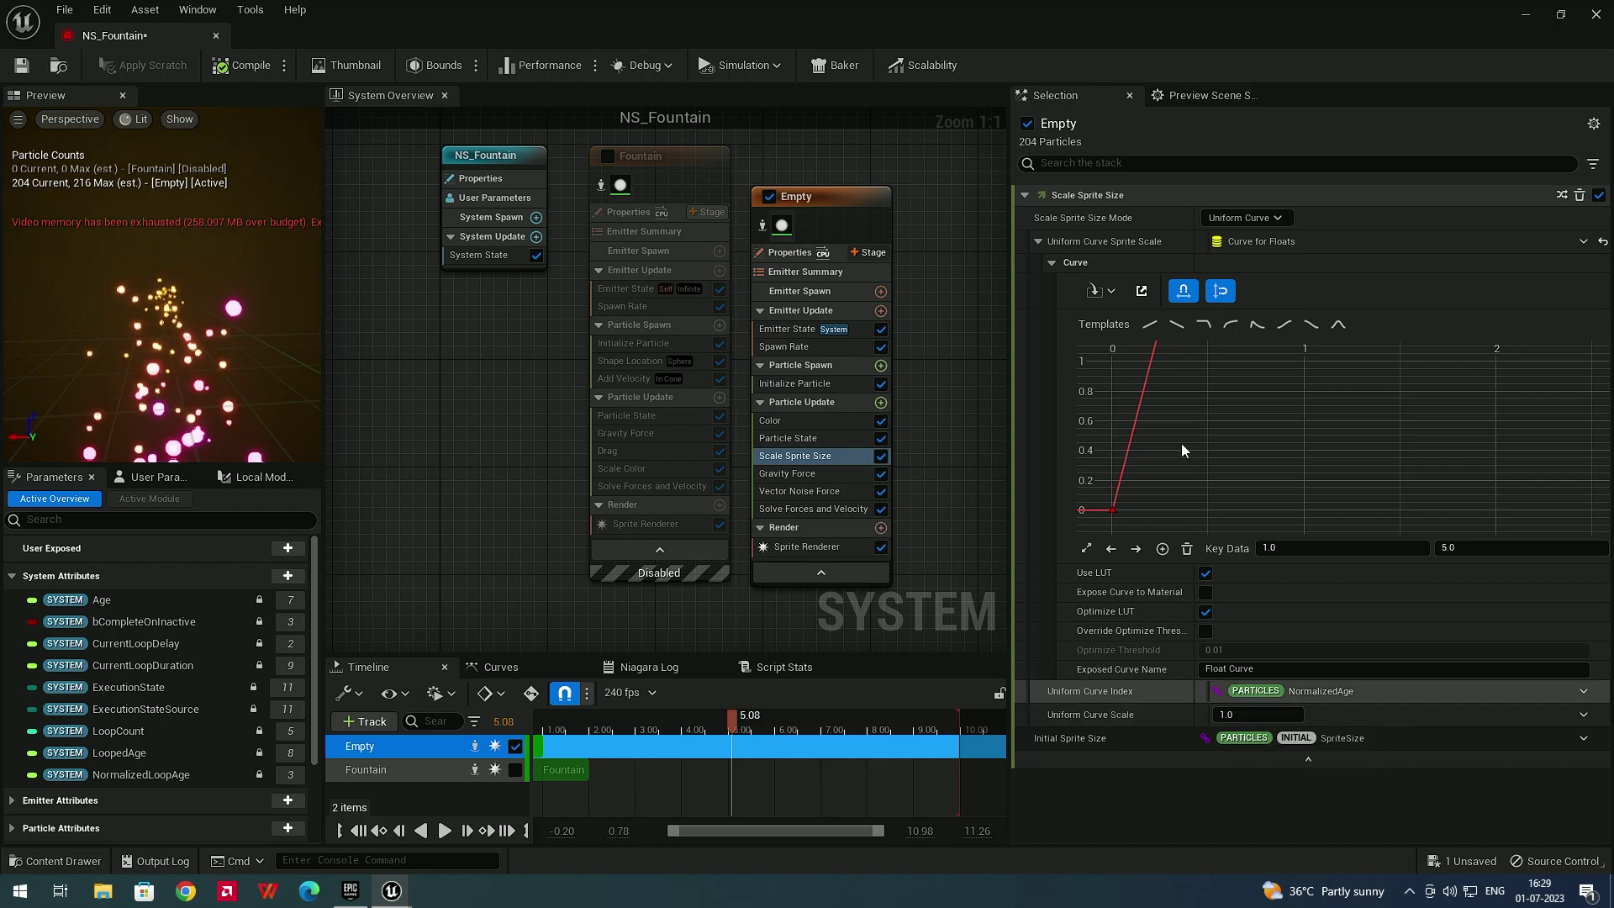
pyautogui.write('3')
pyautogui.press('Return')
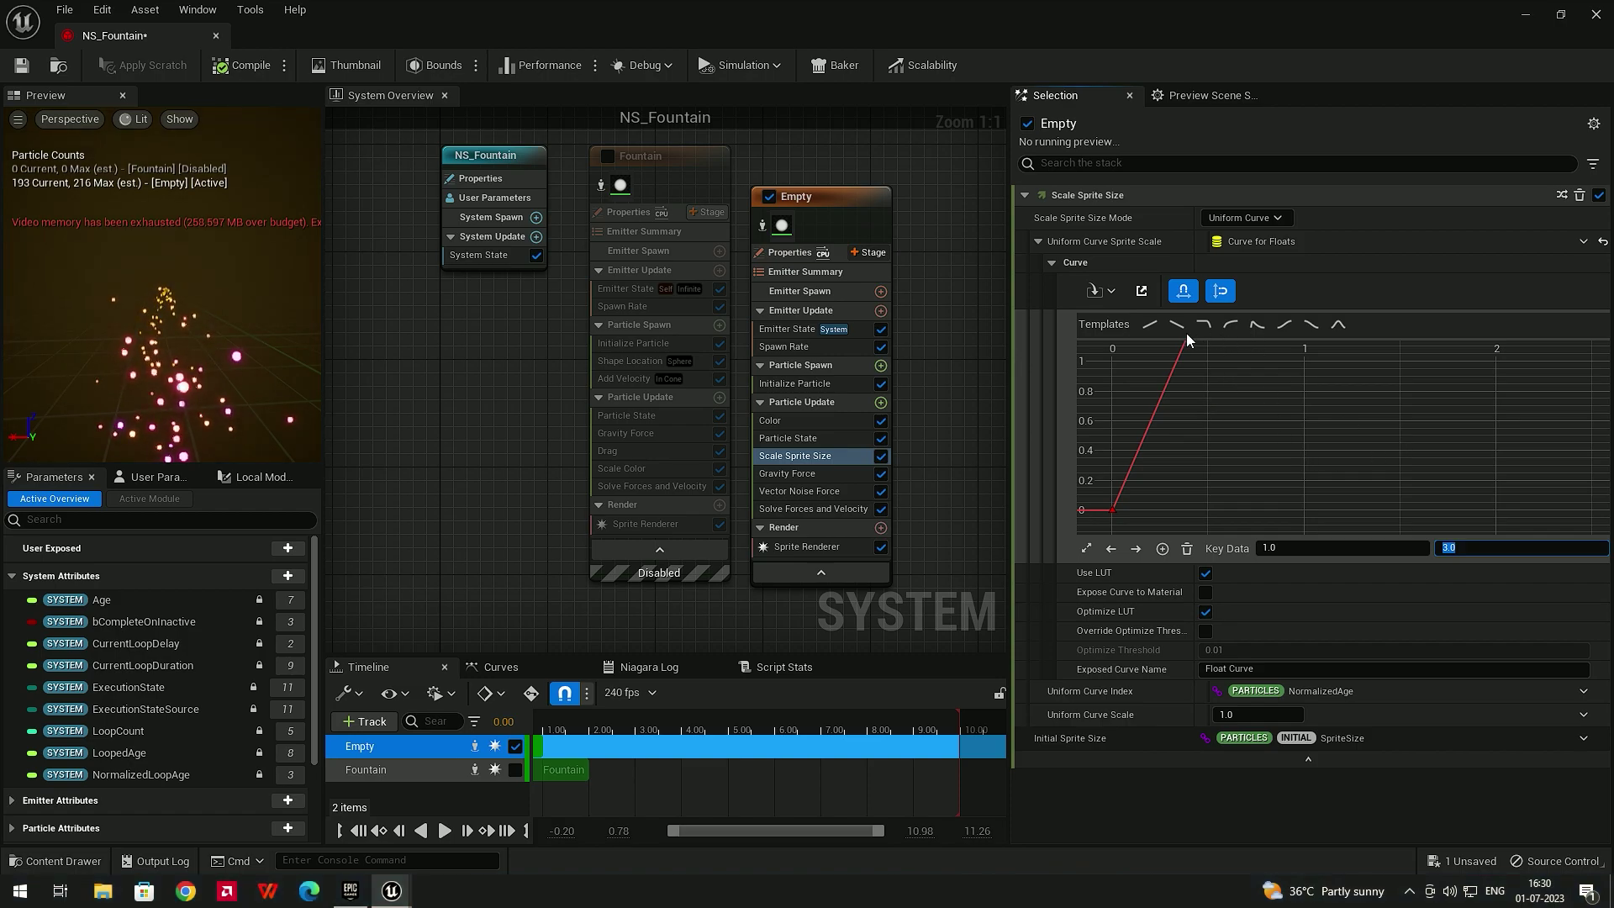
pyautogui.write('2')
pyautogui.press('Return')
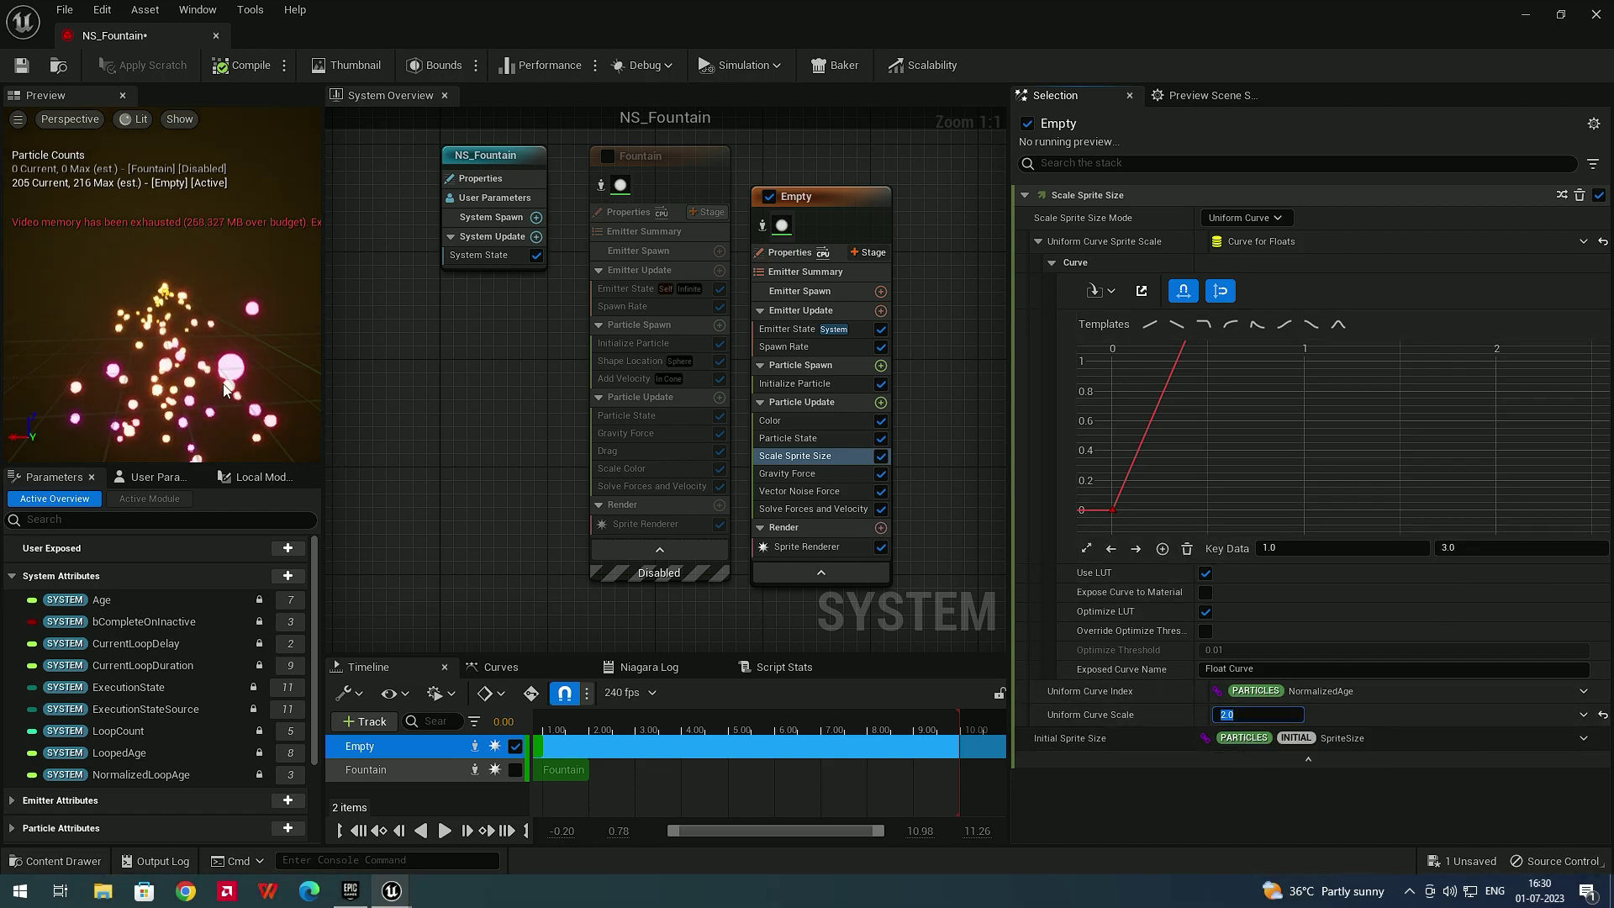
# Play the preview and set the size curve's end key value to 5.0
pyautogui.click(445, 833)
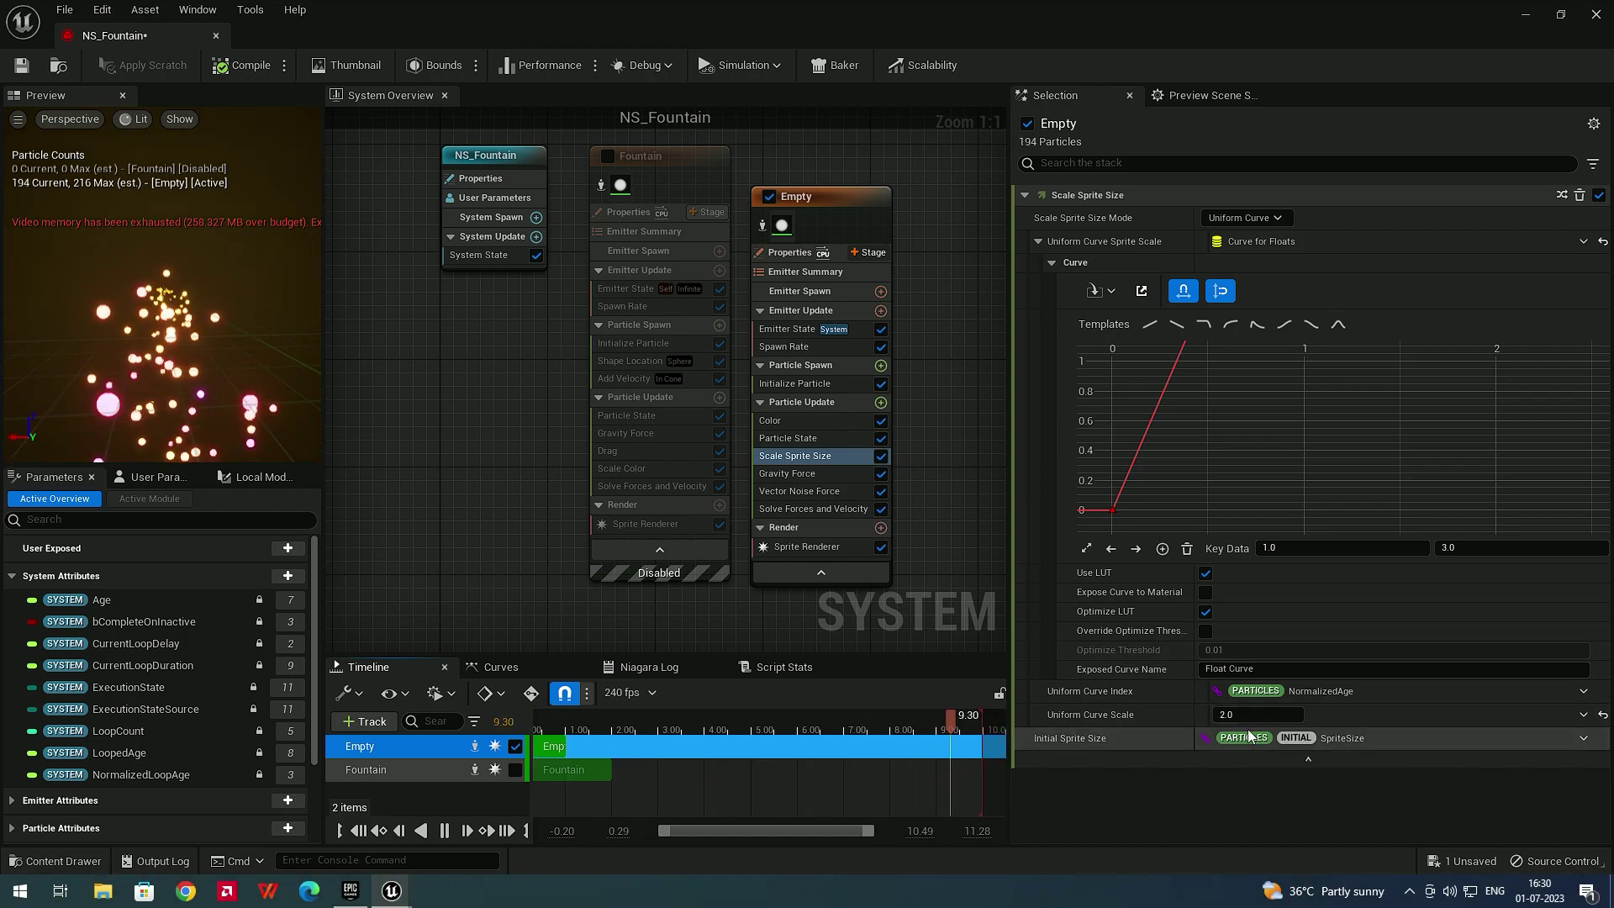
pyautogui.click(1468, 549)
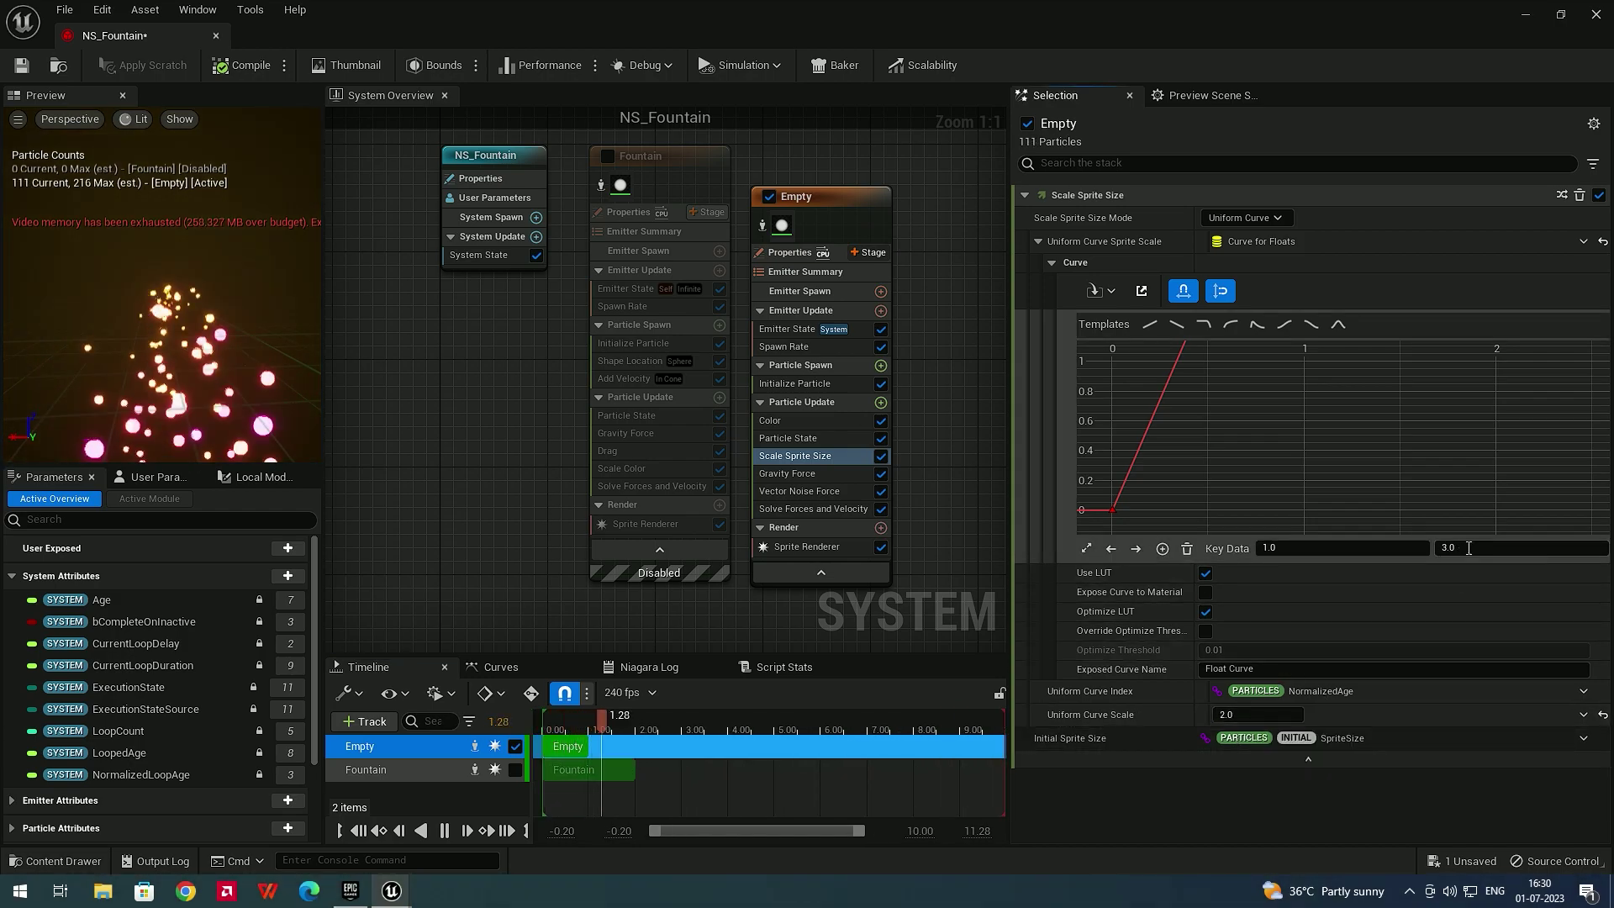
pyautogui.write('5')
pyautogui.press('Return')
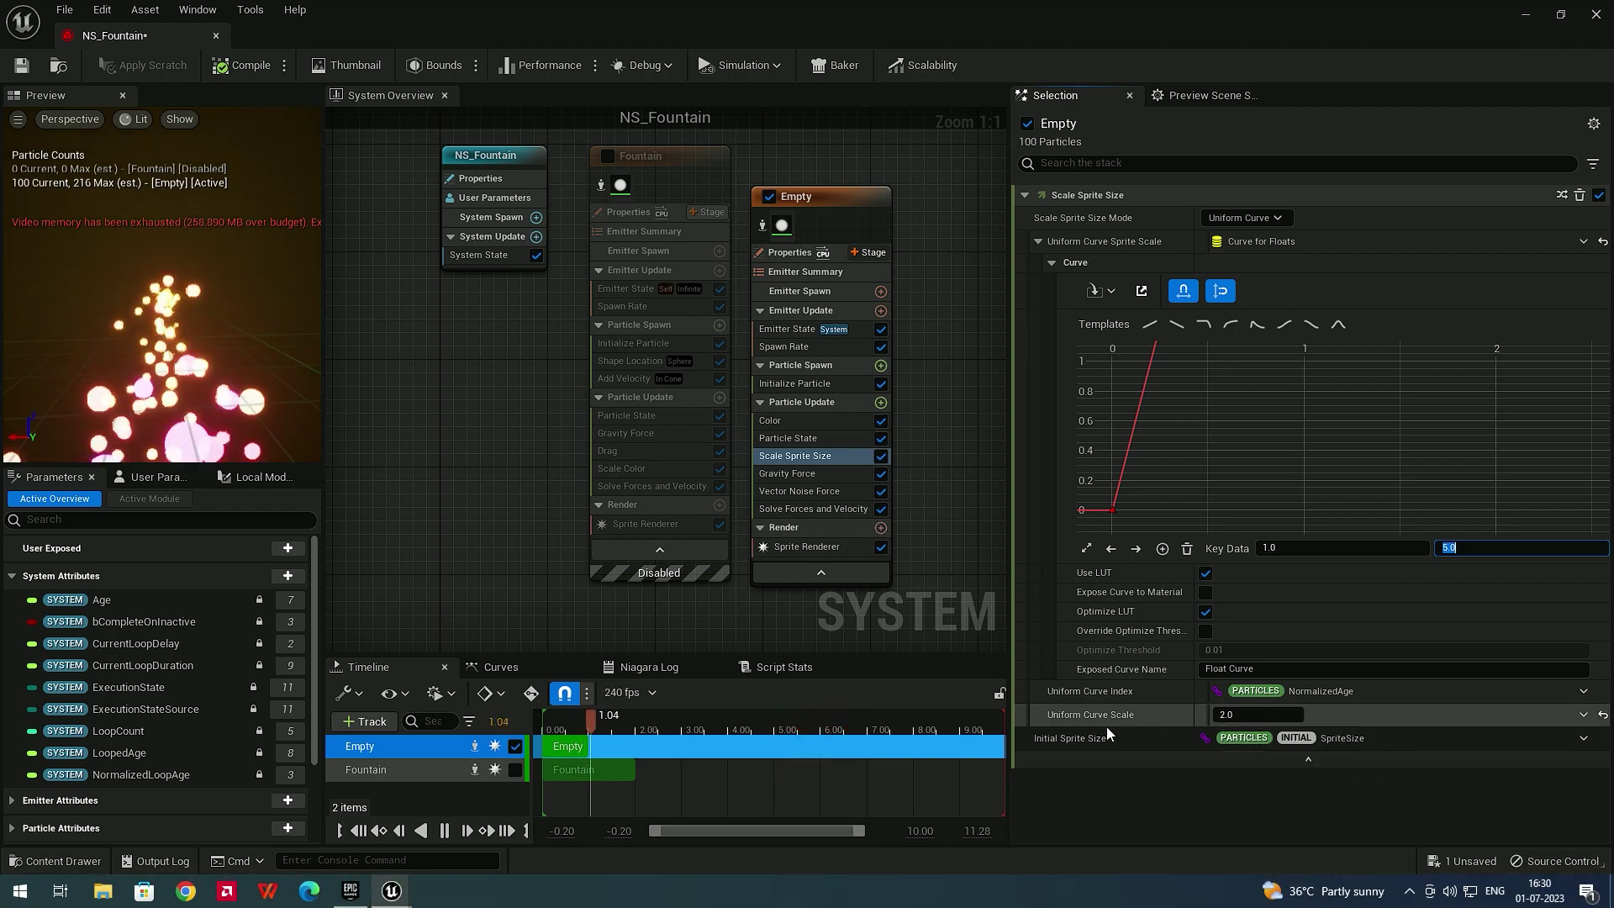
# Set the Uniform Curve Scale back to 1.0
pyautogui.click(1216, 713)
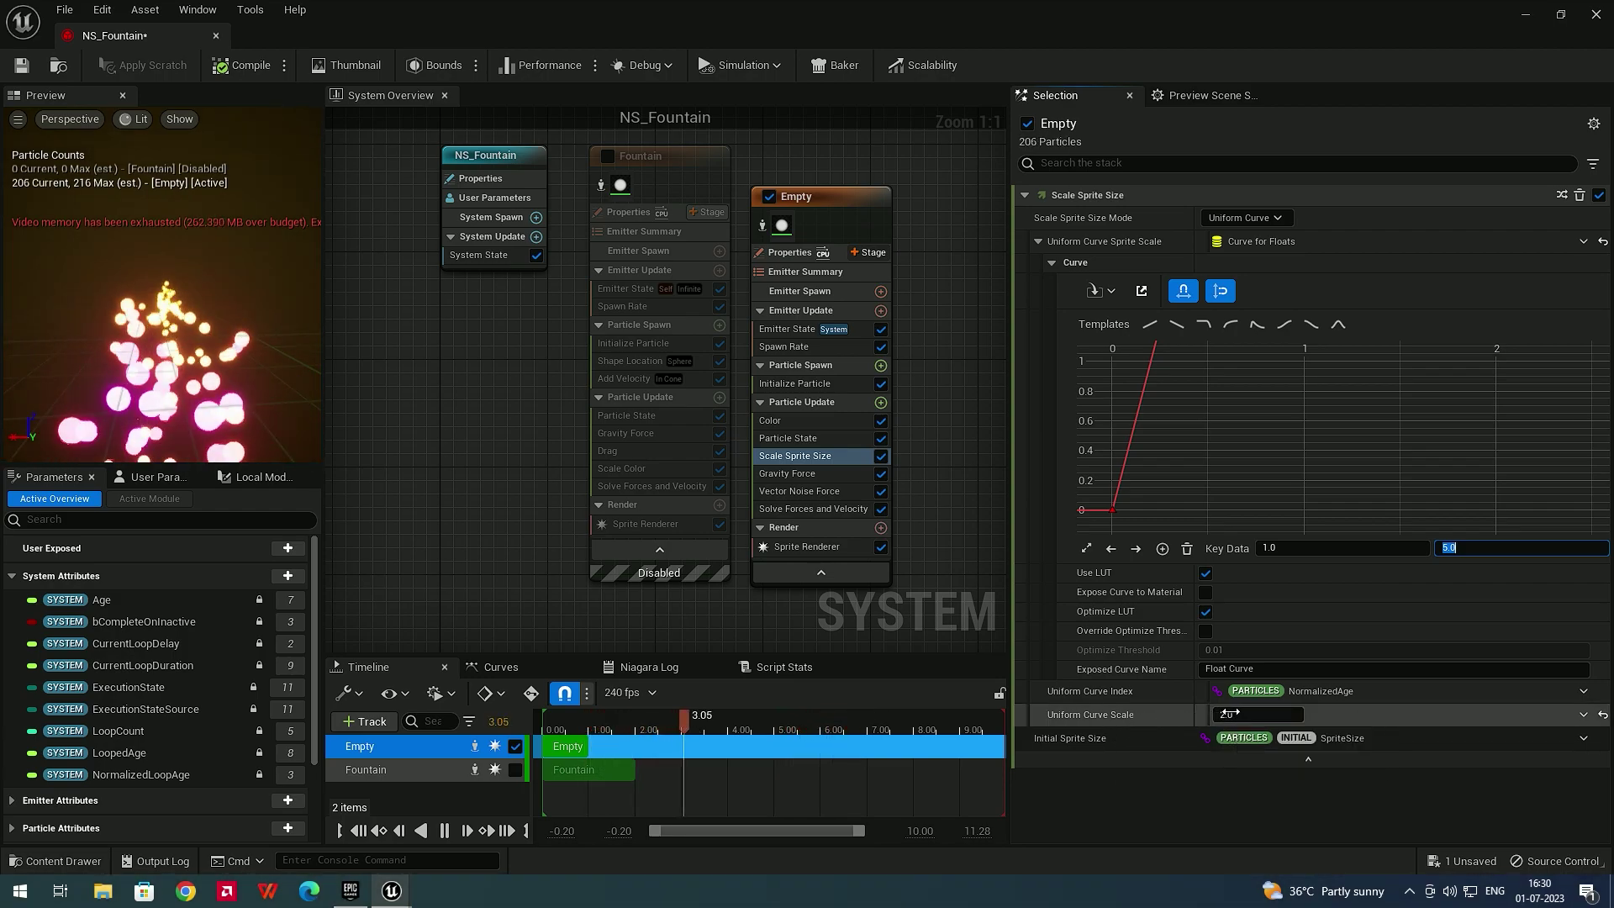
pyautogui.write('1')
pyautogui.press('Return')
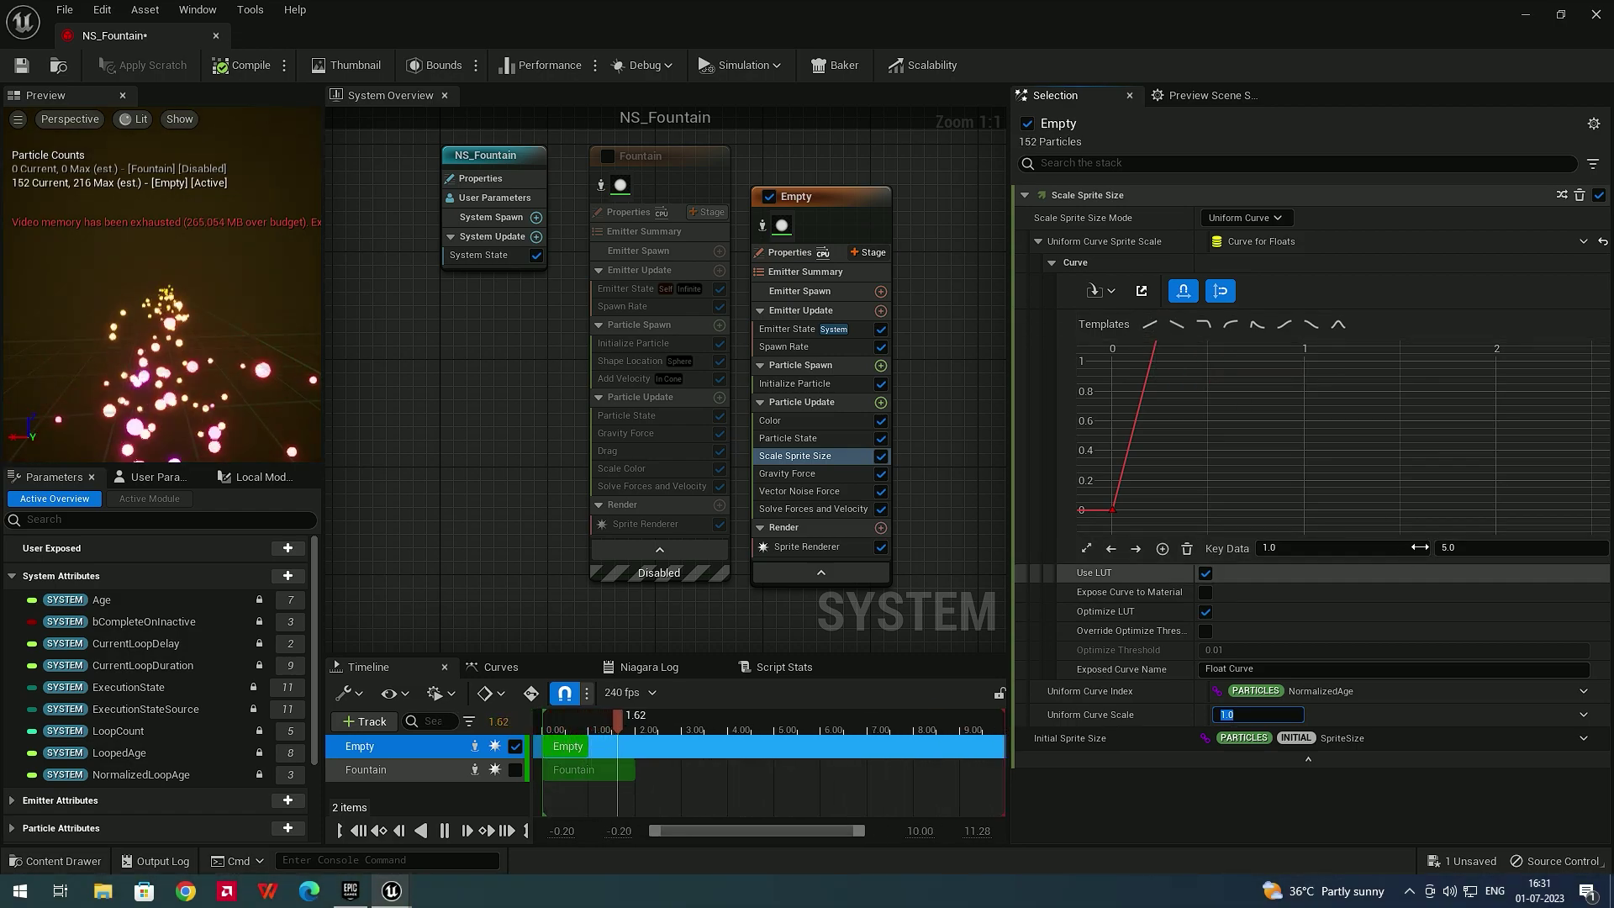
# Set the end key to 2.0 and frame the whole size curve
pyautogui.click(1469, 550)
pyautogui.write('2')
pyautogui.press('Return')
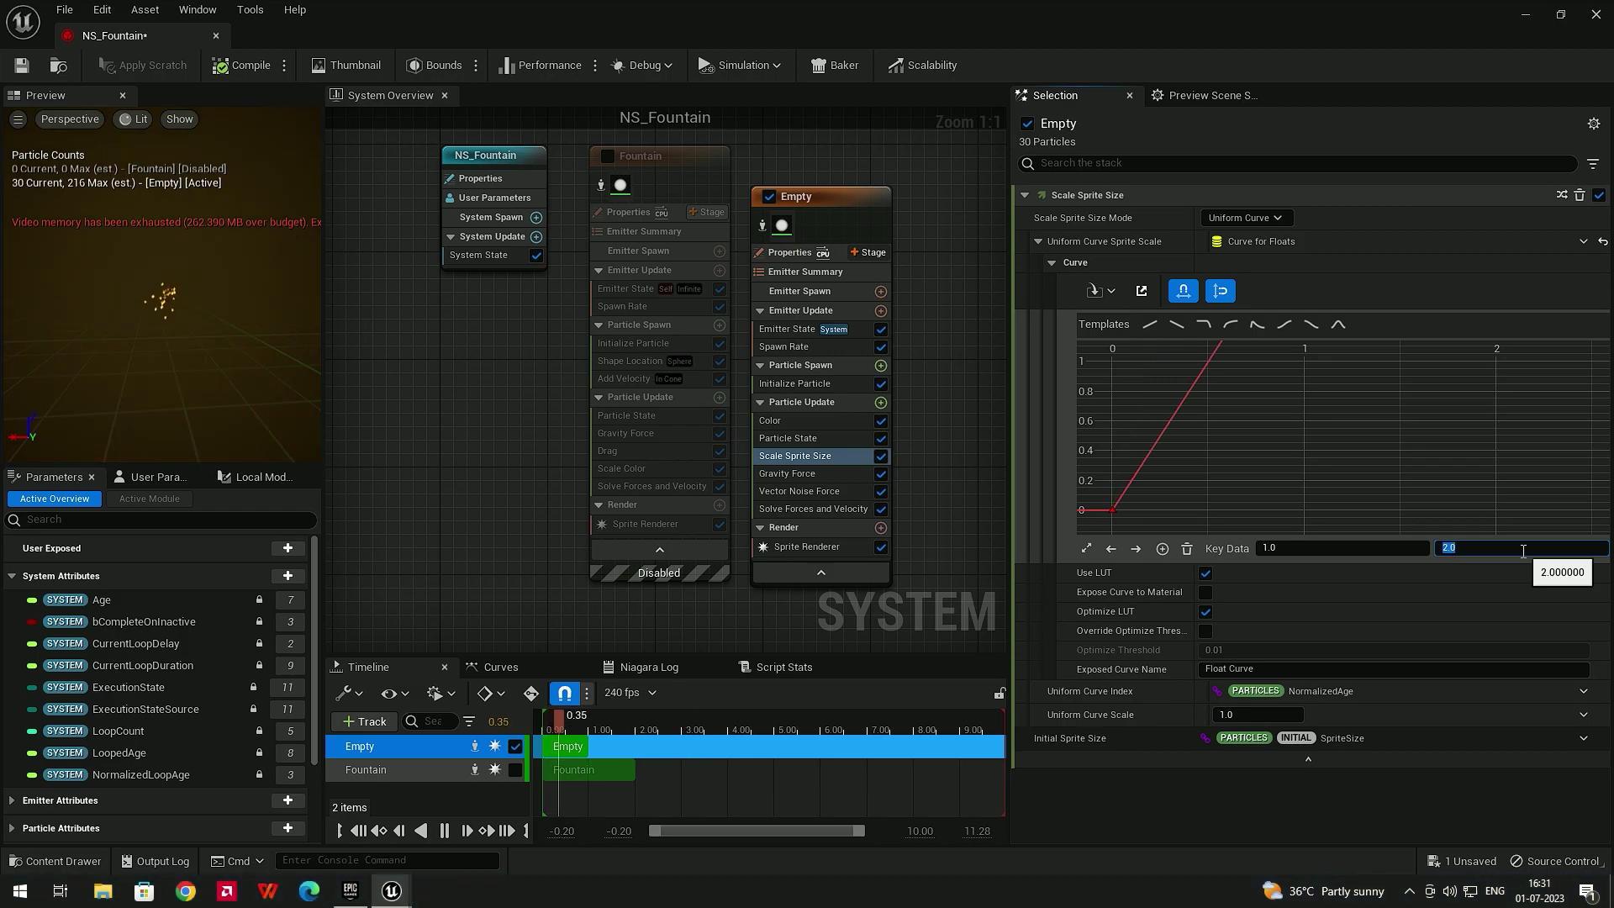
pyautogui.click(1265, 405)
pyautogui.press('f')
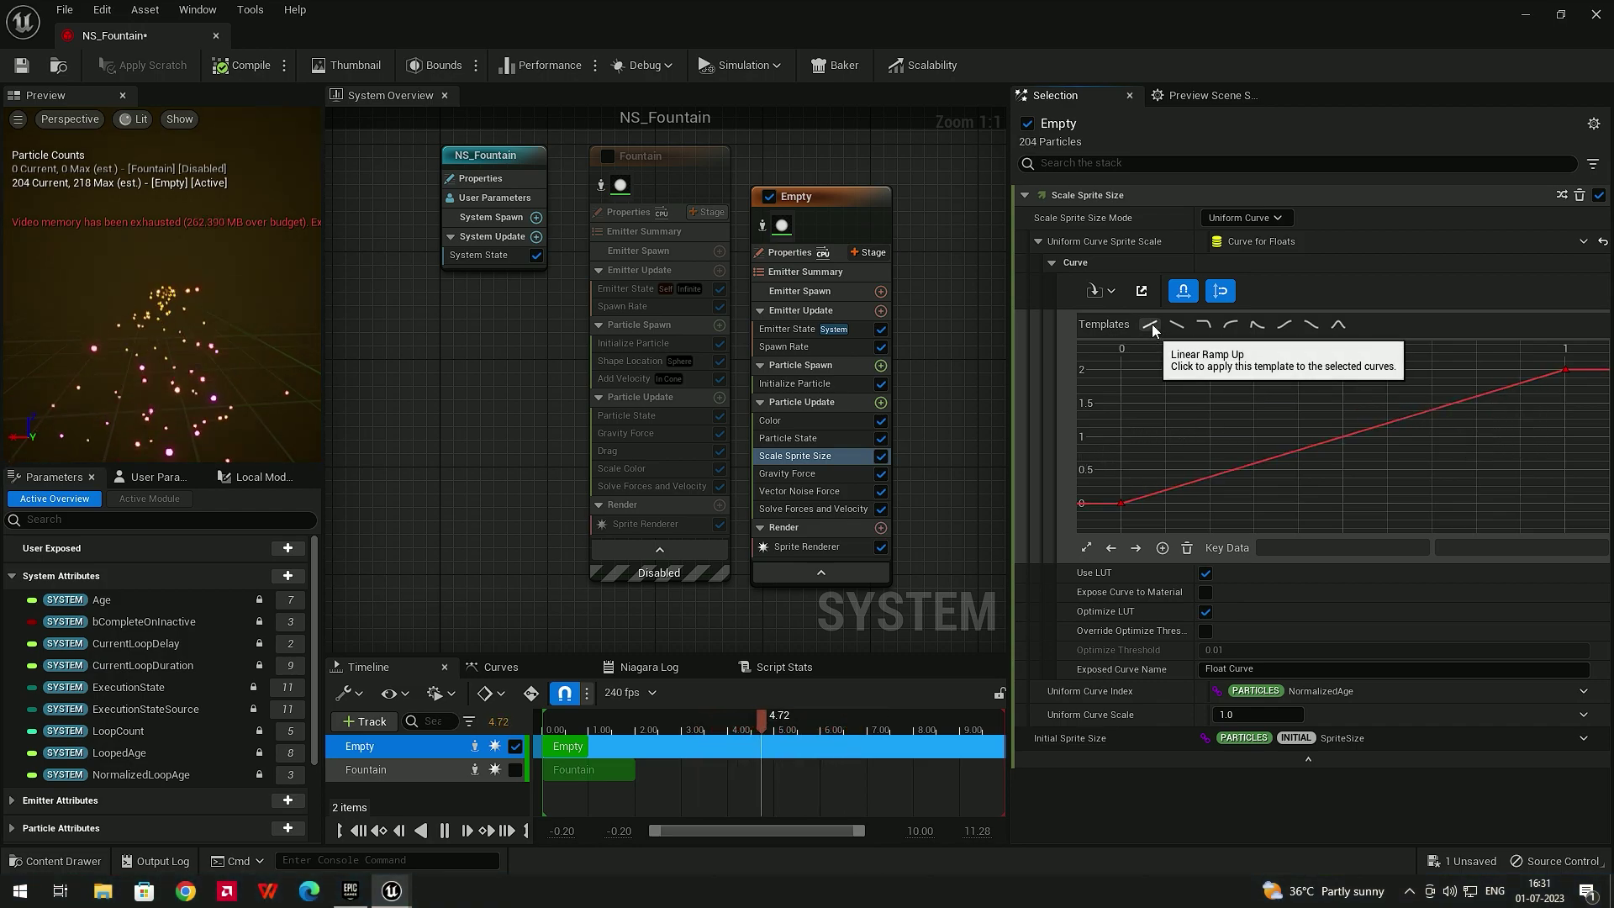
# Try the ramp-down, ease-out and ease-in curve templates, then apply the linear 0-to-1 ramp
pyautogui.click(1176, 325)
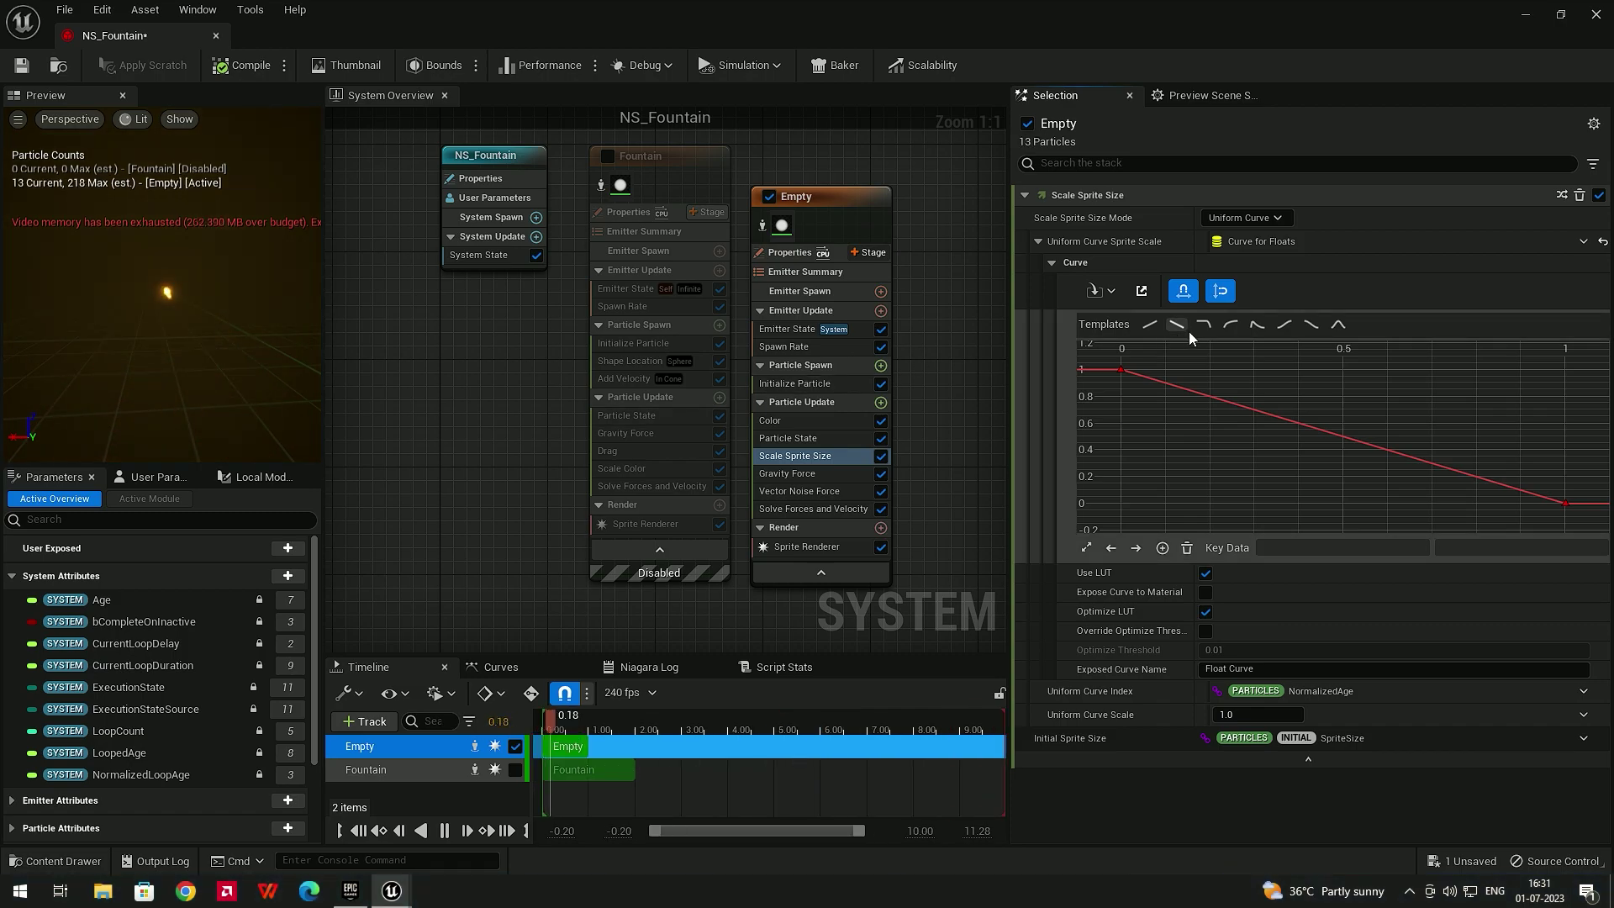
pyautogui.click(1149, 325)
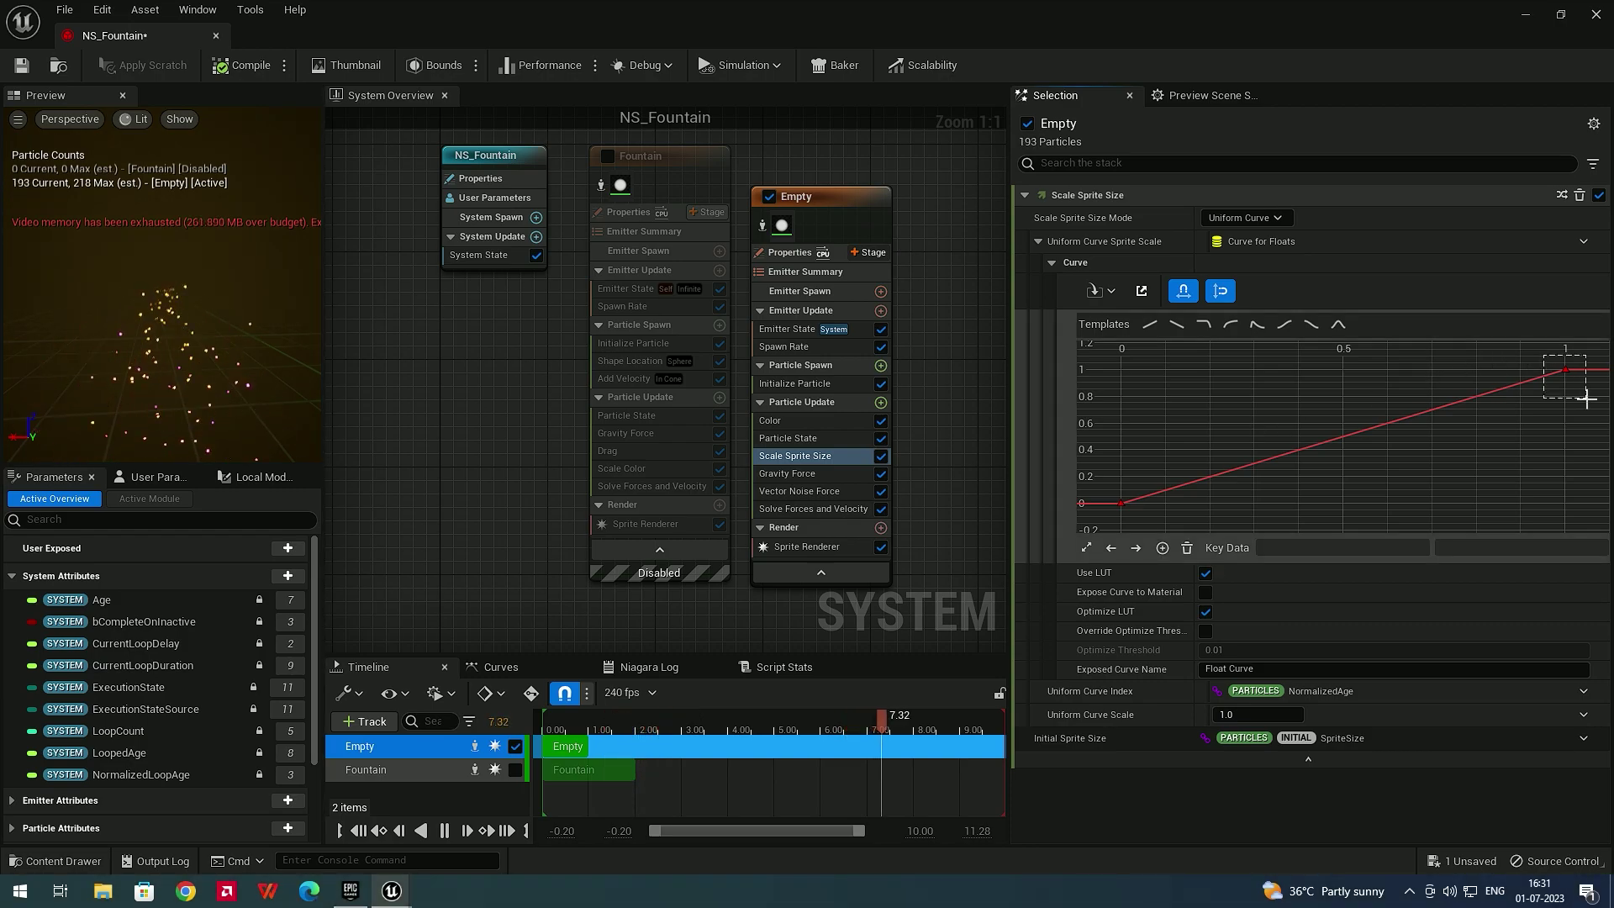
pyautogui.moveTo(1587, 400); pyautogui.dragTo(1586, 399)
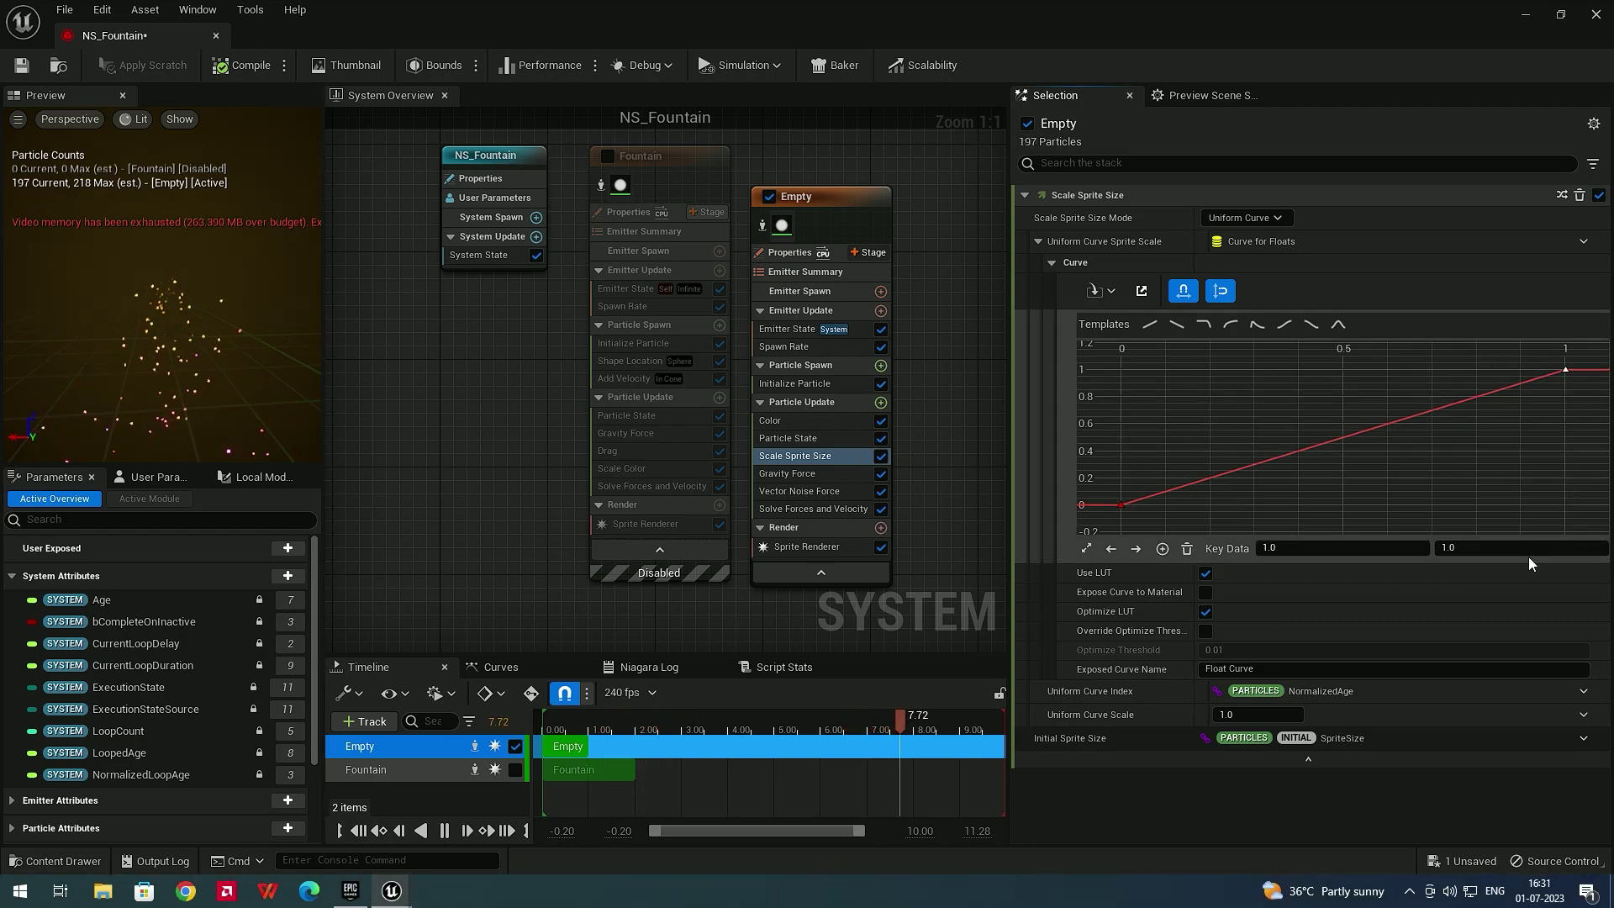
pyautogui.click(1174, 326)
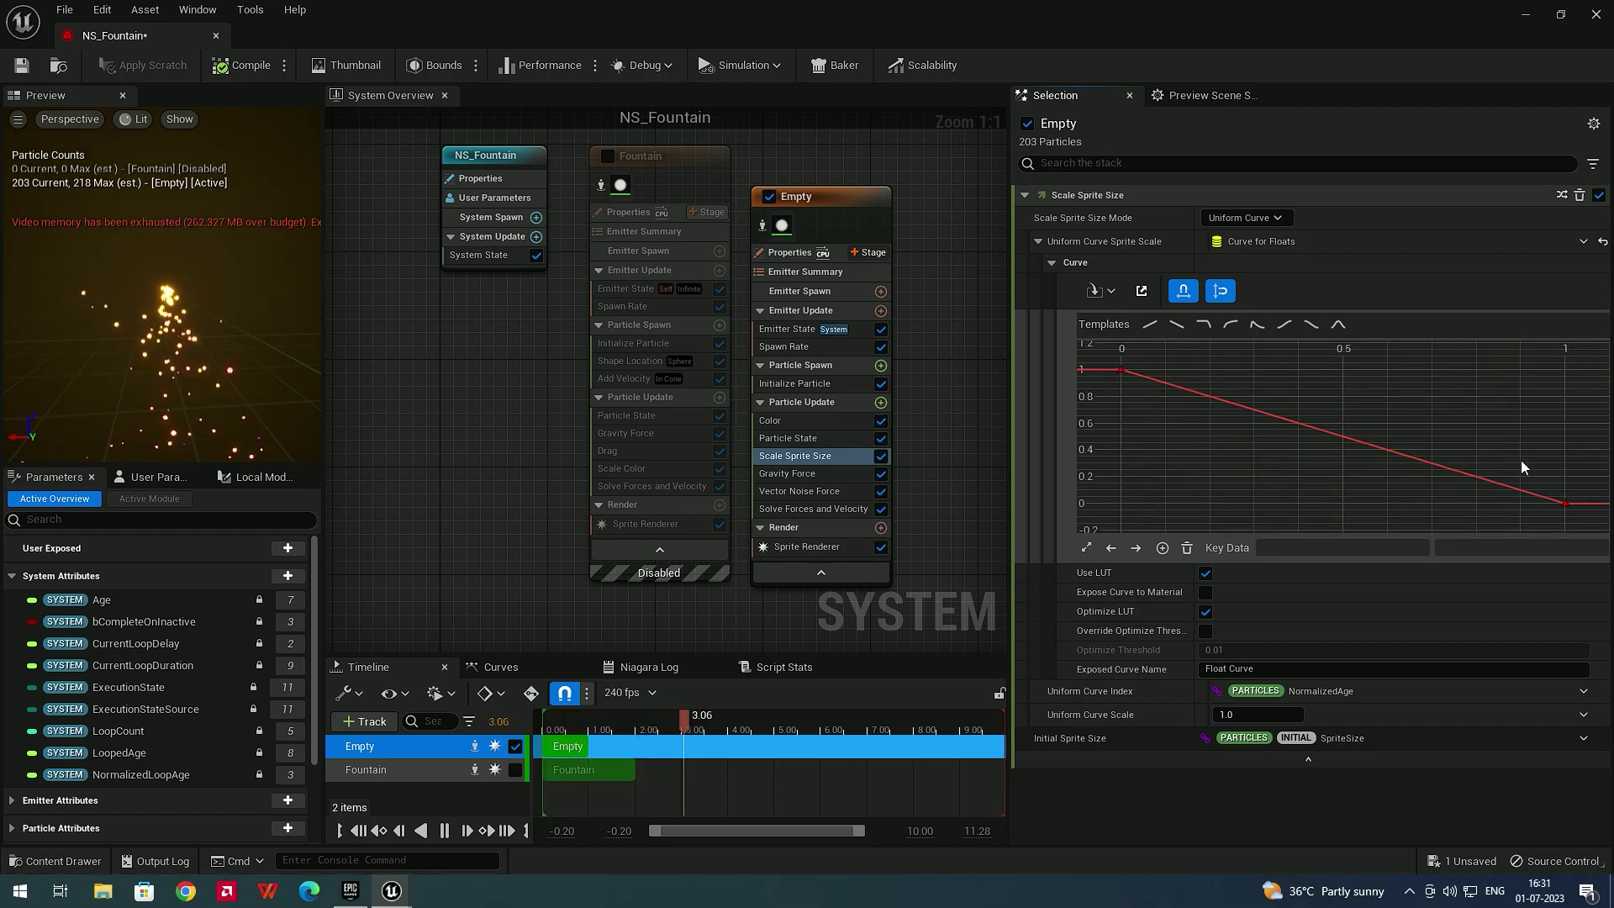
pyautogui.click(1566, 505)
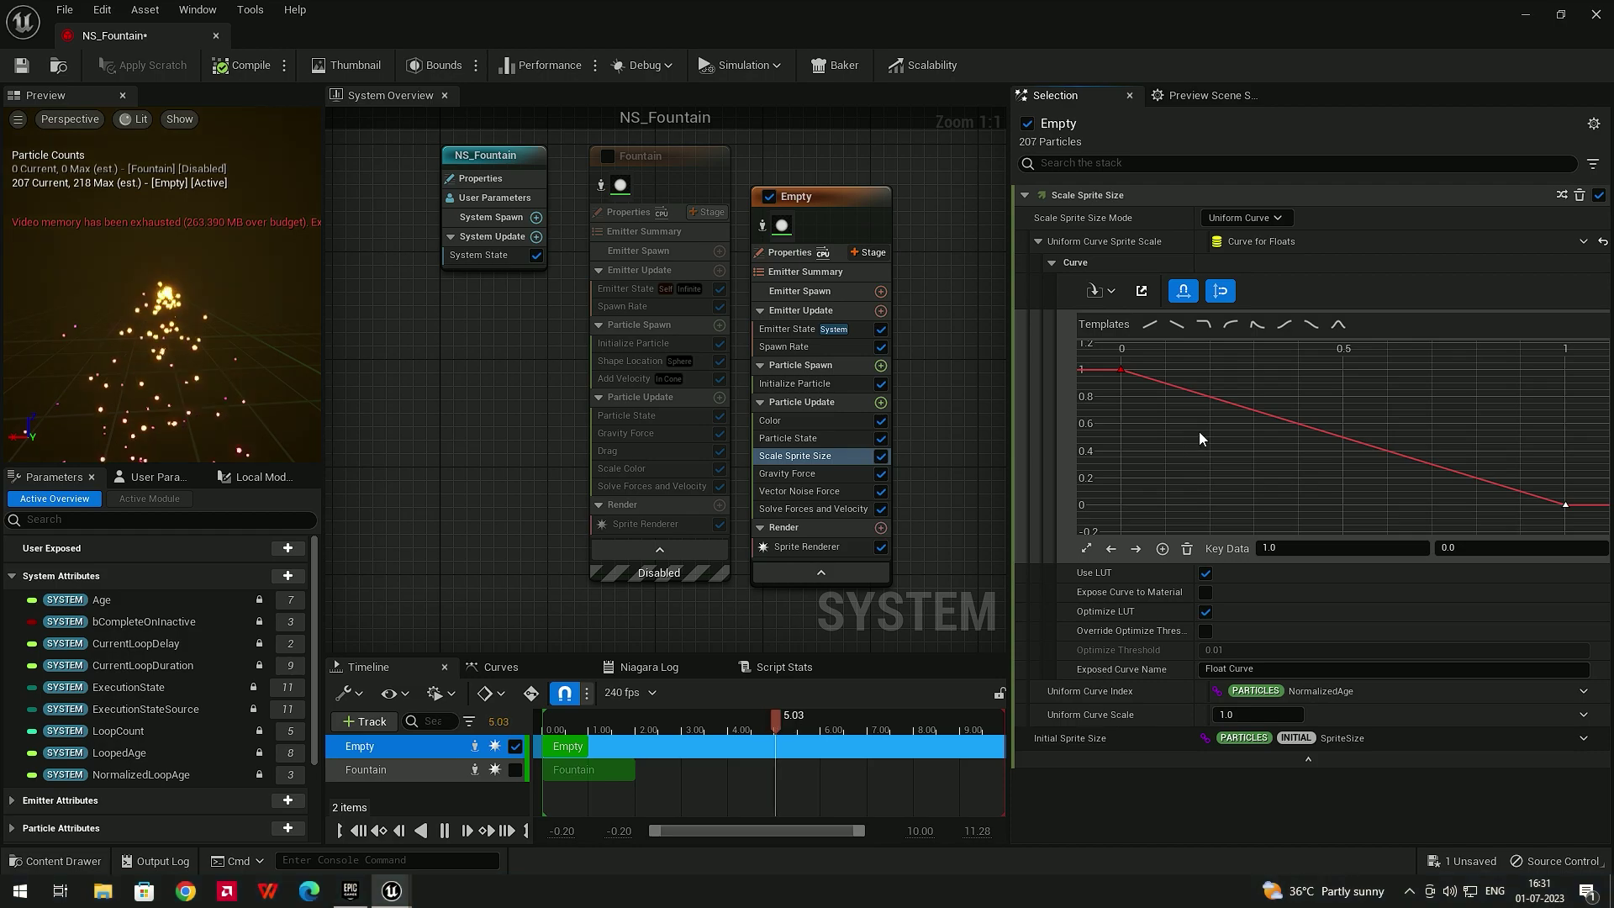
pyautogui.click(1207, 326)
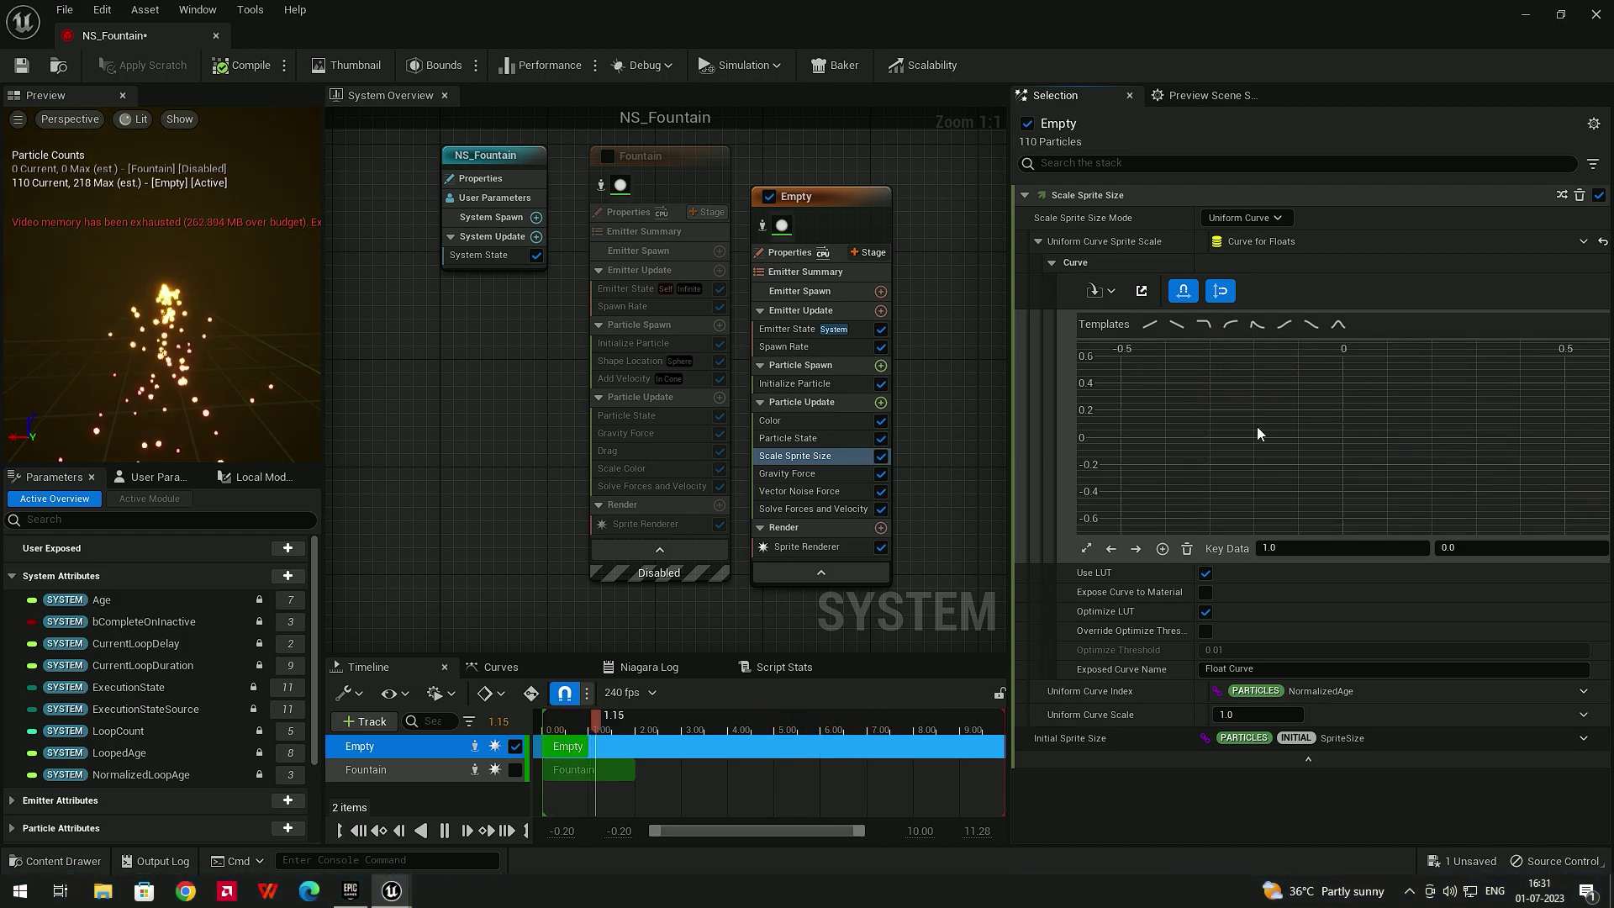
pyautogui.click(1257, 402)
pyautogui.click(1229, 326)
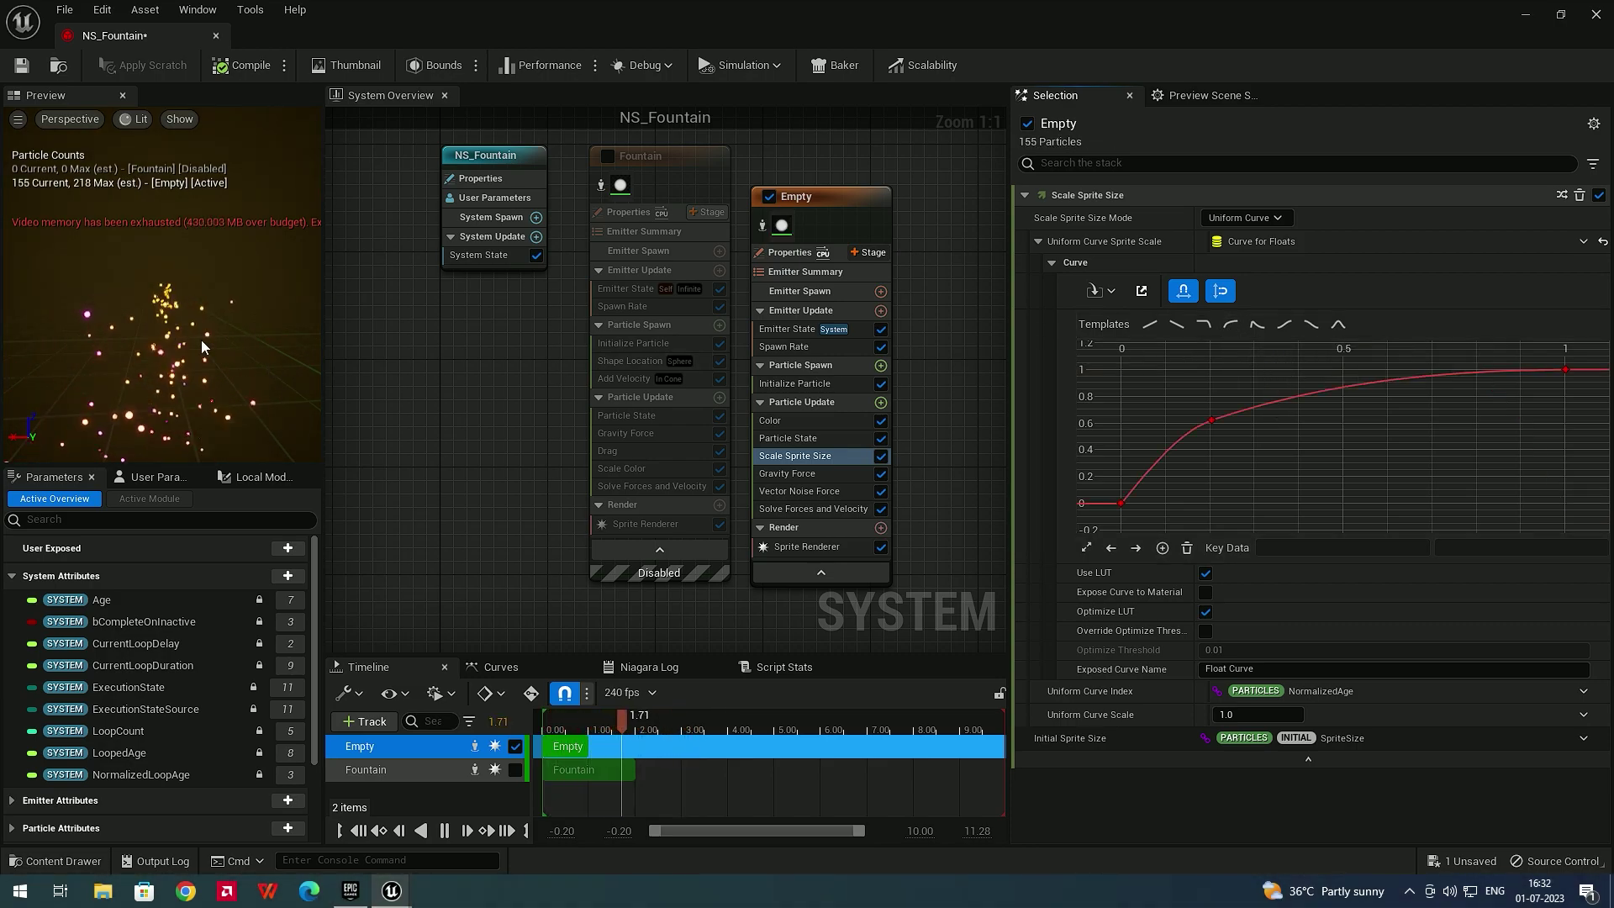
pyautogui.click(1150, 324)
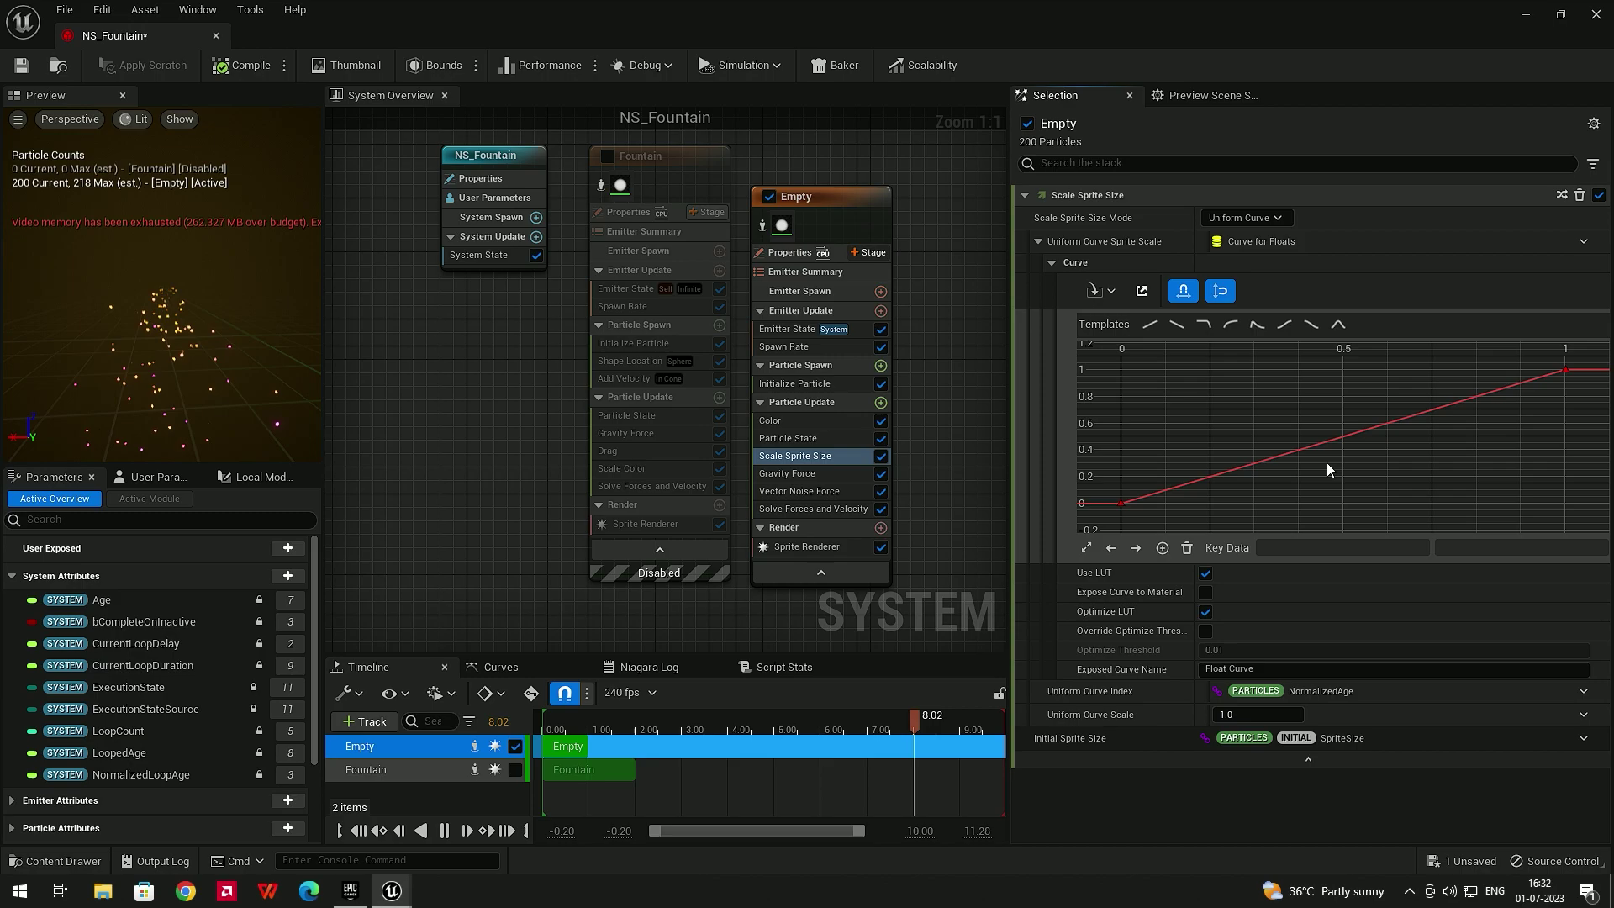
# Switch Scale Sprite Size Mode to Uniform with a Uniform Scale Factor of 2.0
pyautogui.click(1236, 217)
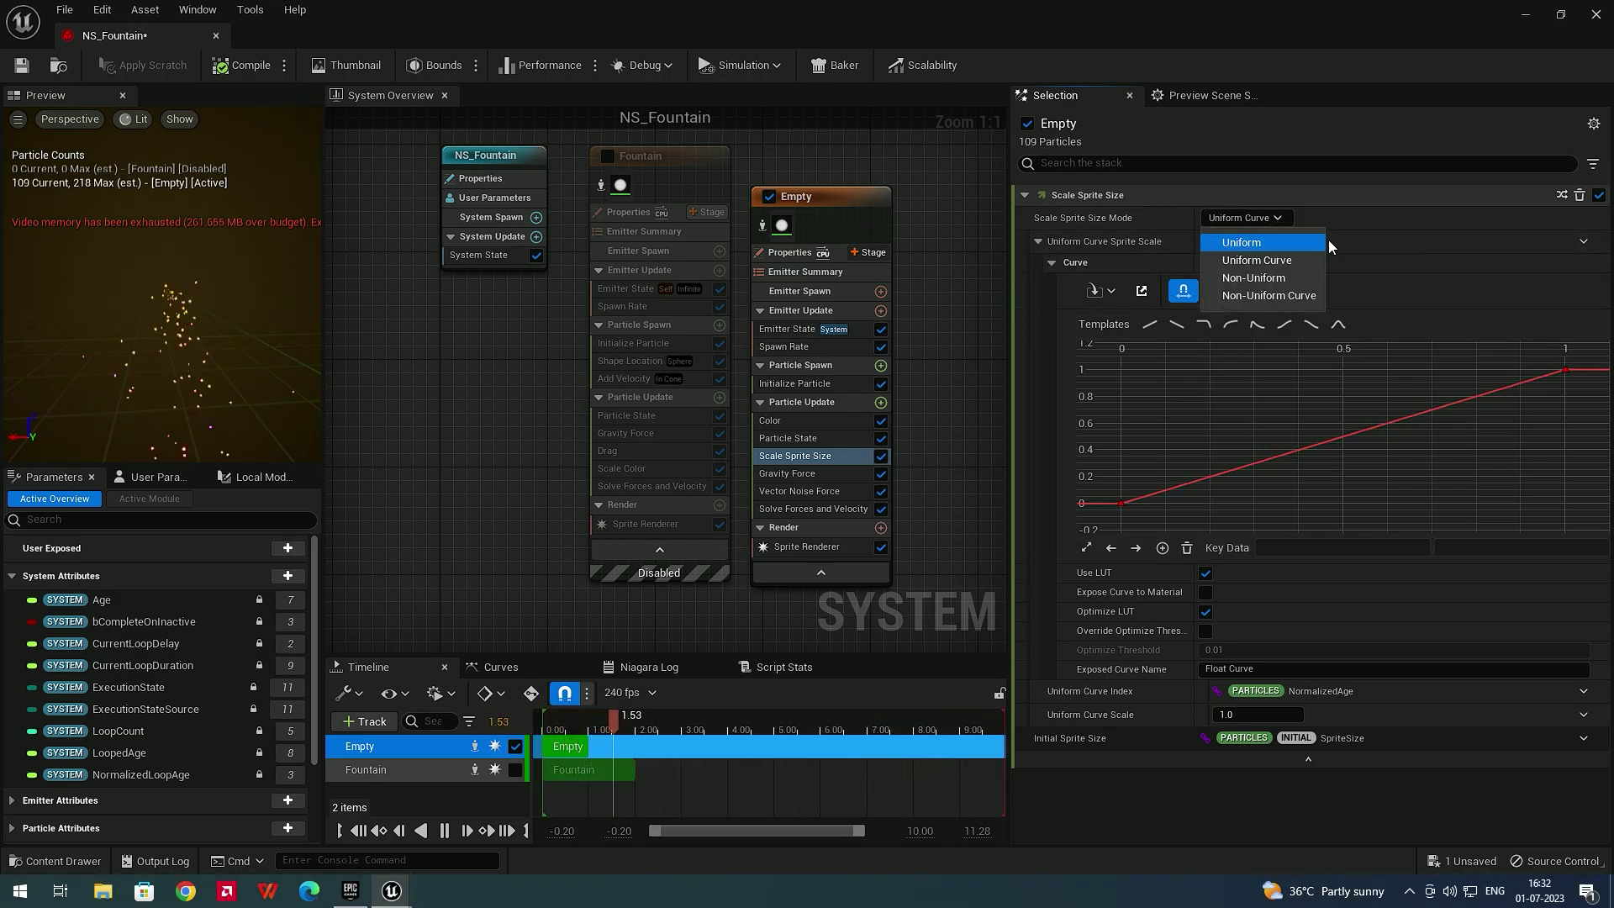
pyautogui.click(1256, 243)
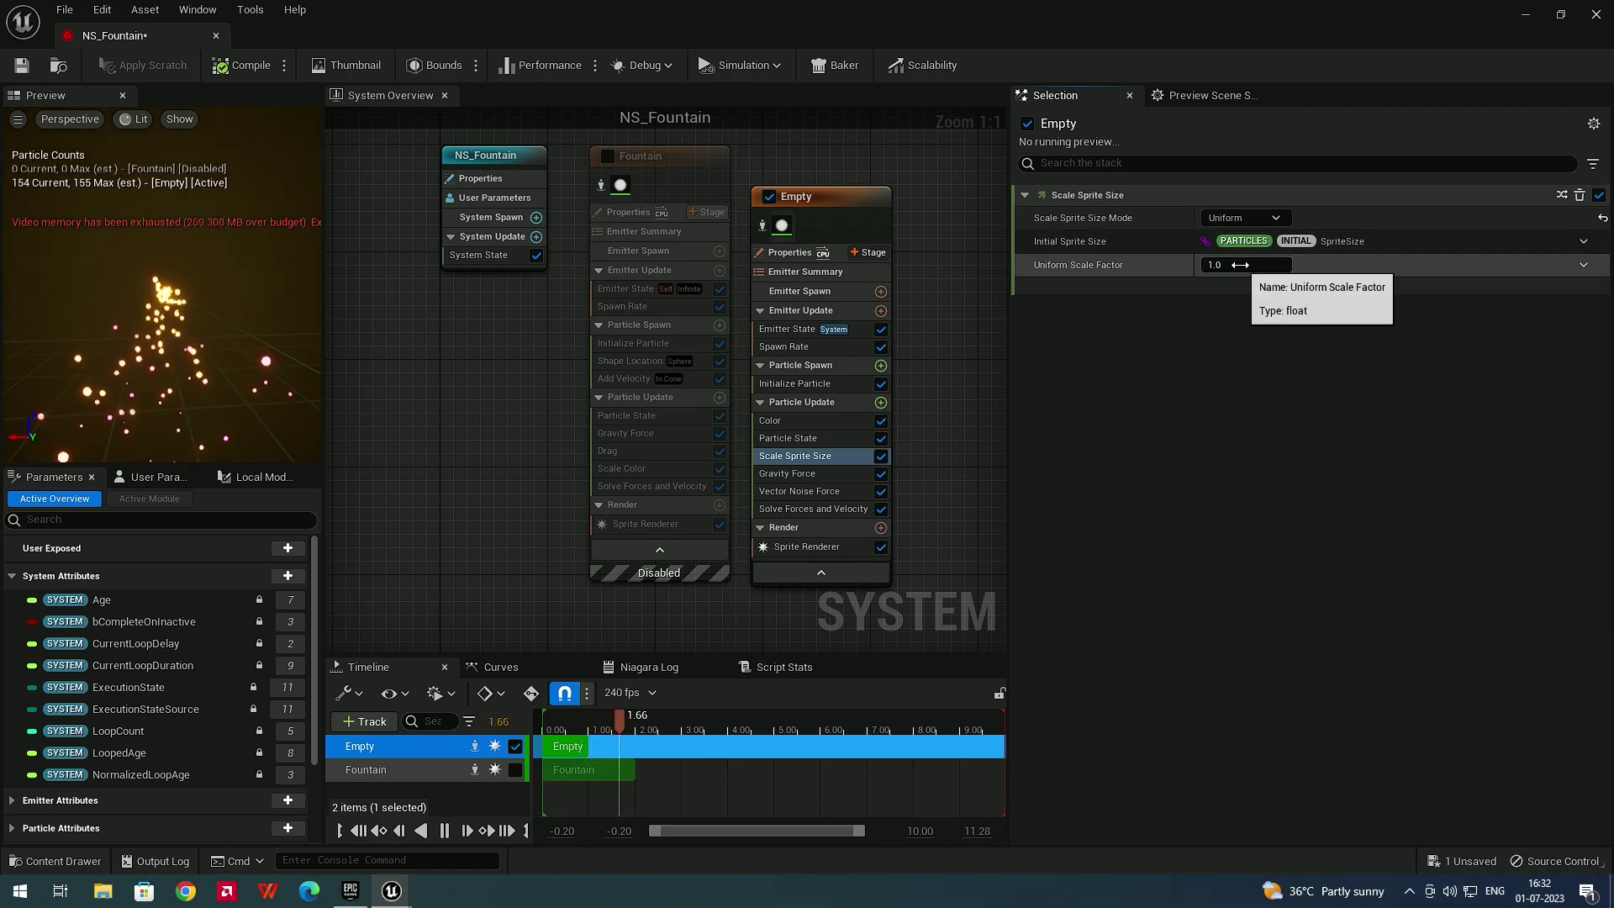
pyautogui.click(1219, 264)
pyautogui.write('2')
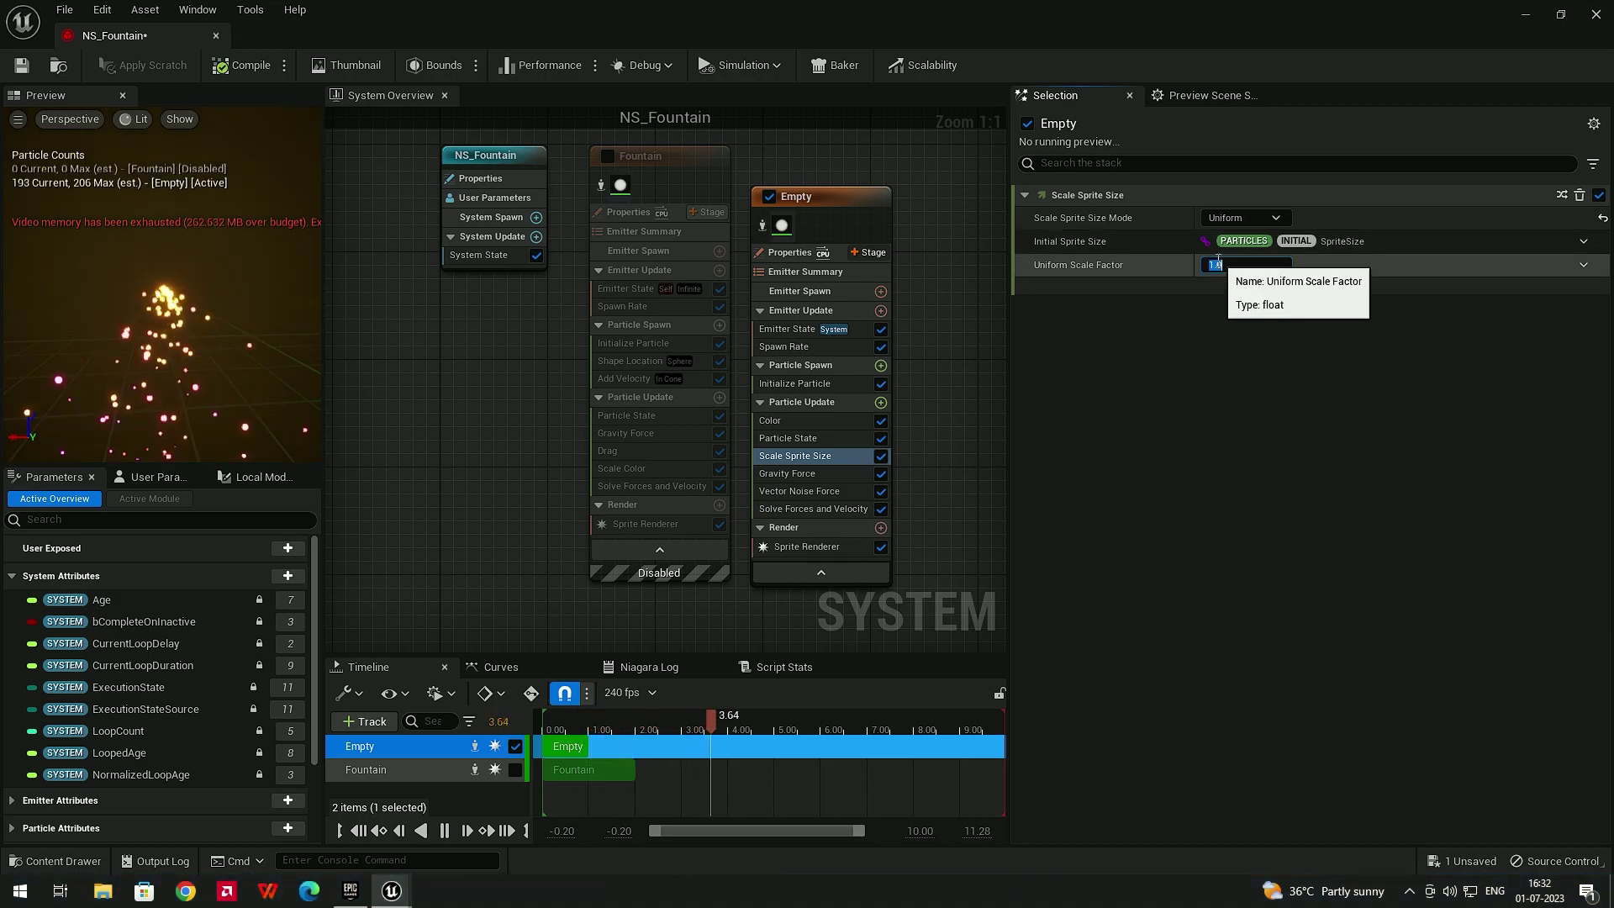
pyautogui.press('Return')
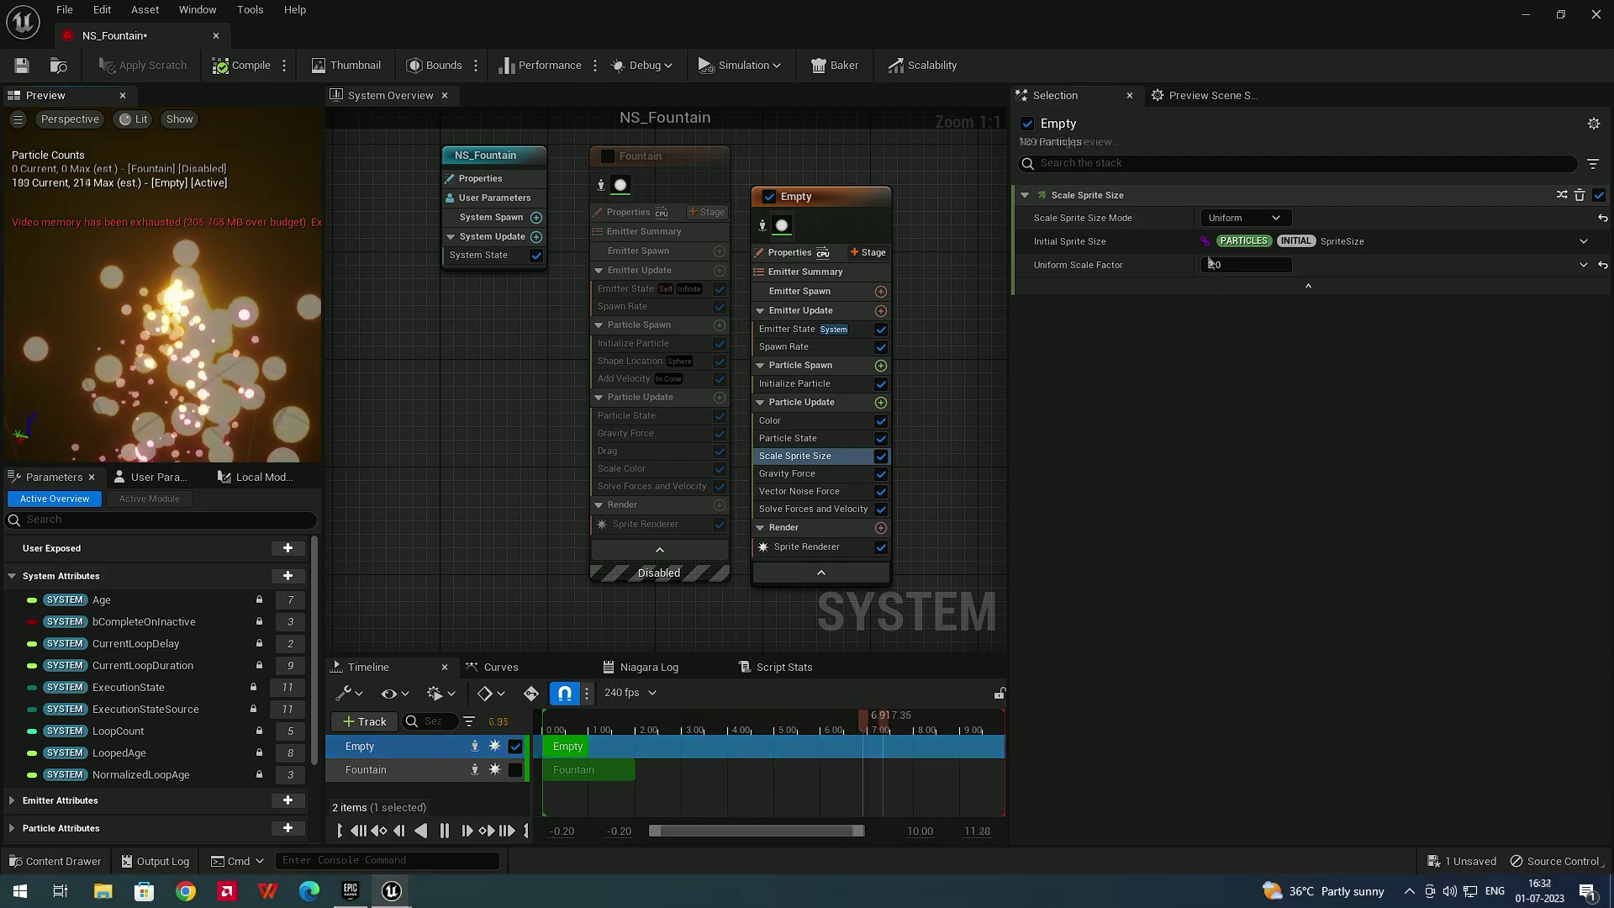
pyautogui.click(1243, 218)
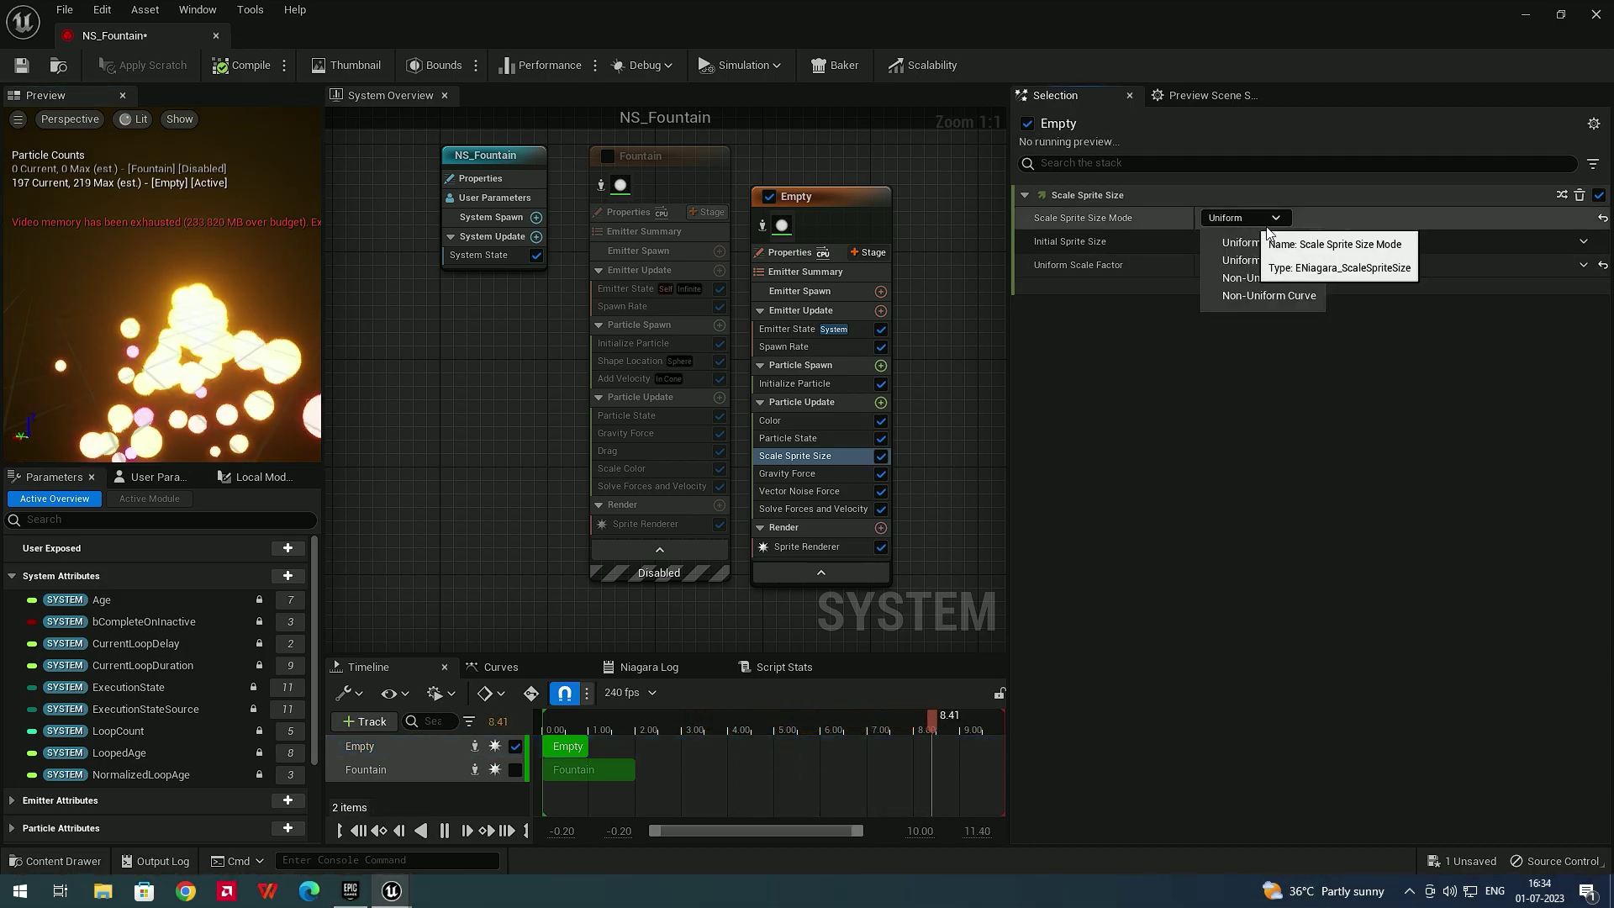
# Switch to Non-Uniform Curve mode and isolate the X channel curve
pyautogui.click(1255, 296)
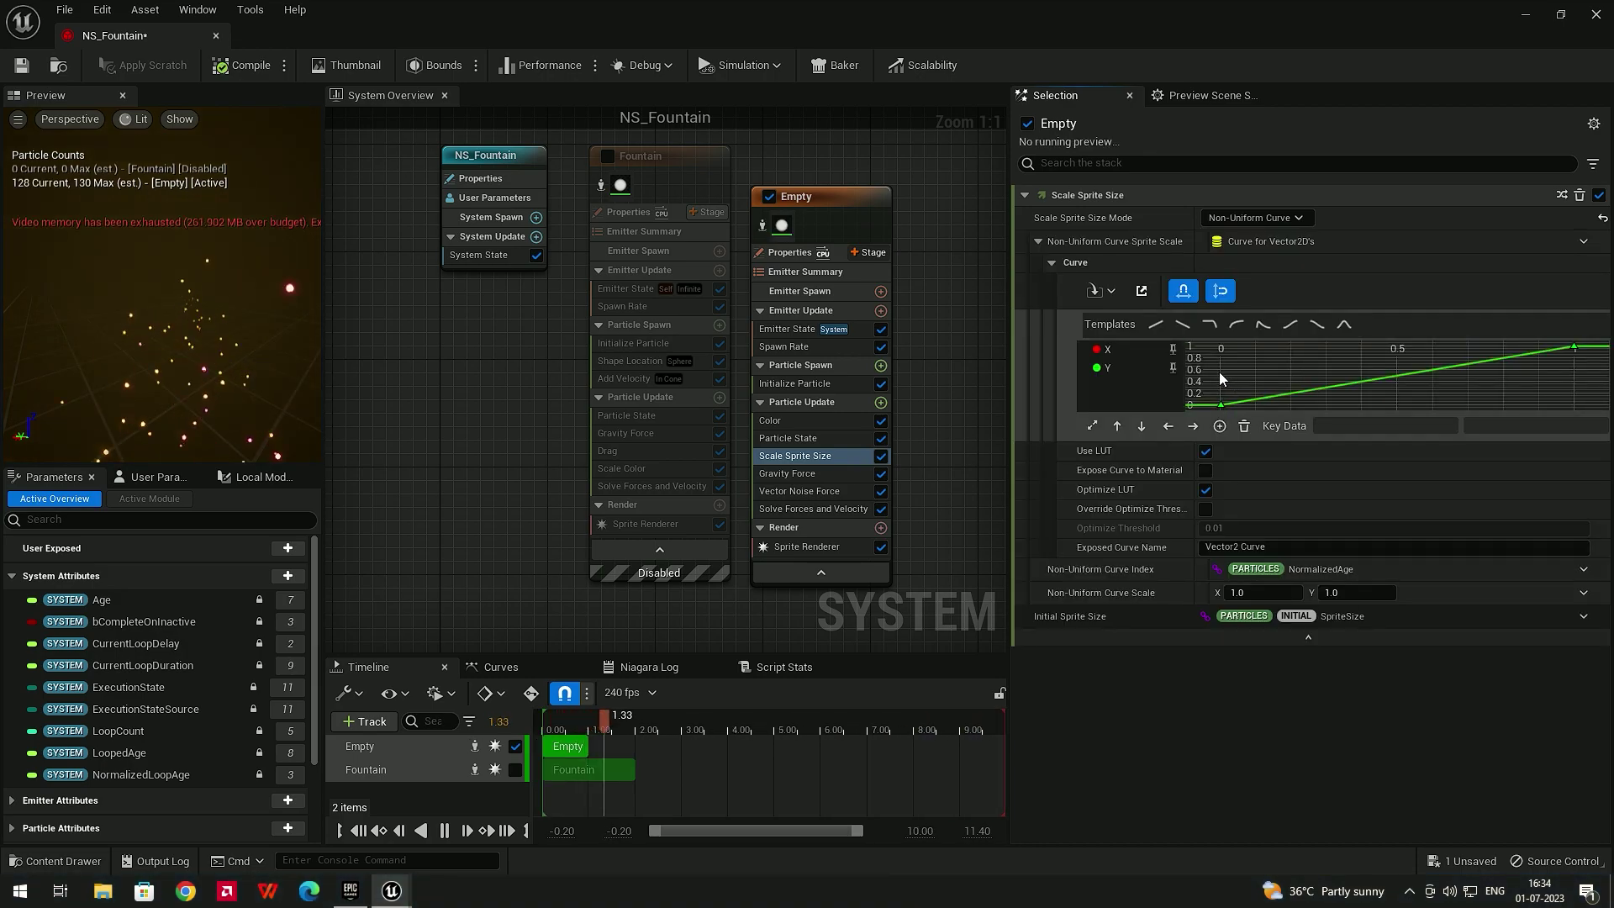
pyautogui.click(1118, 357)
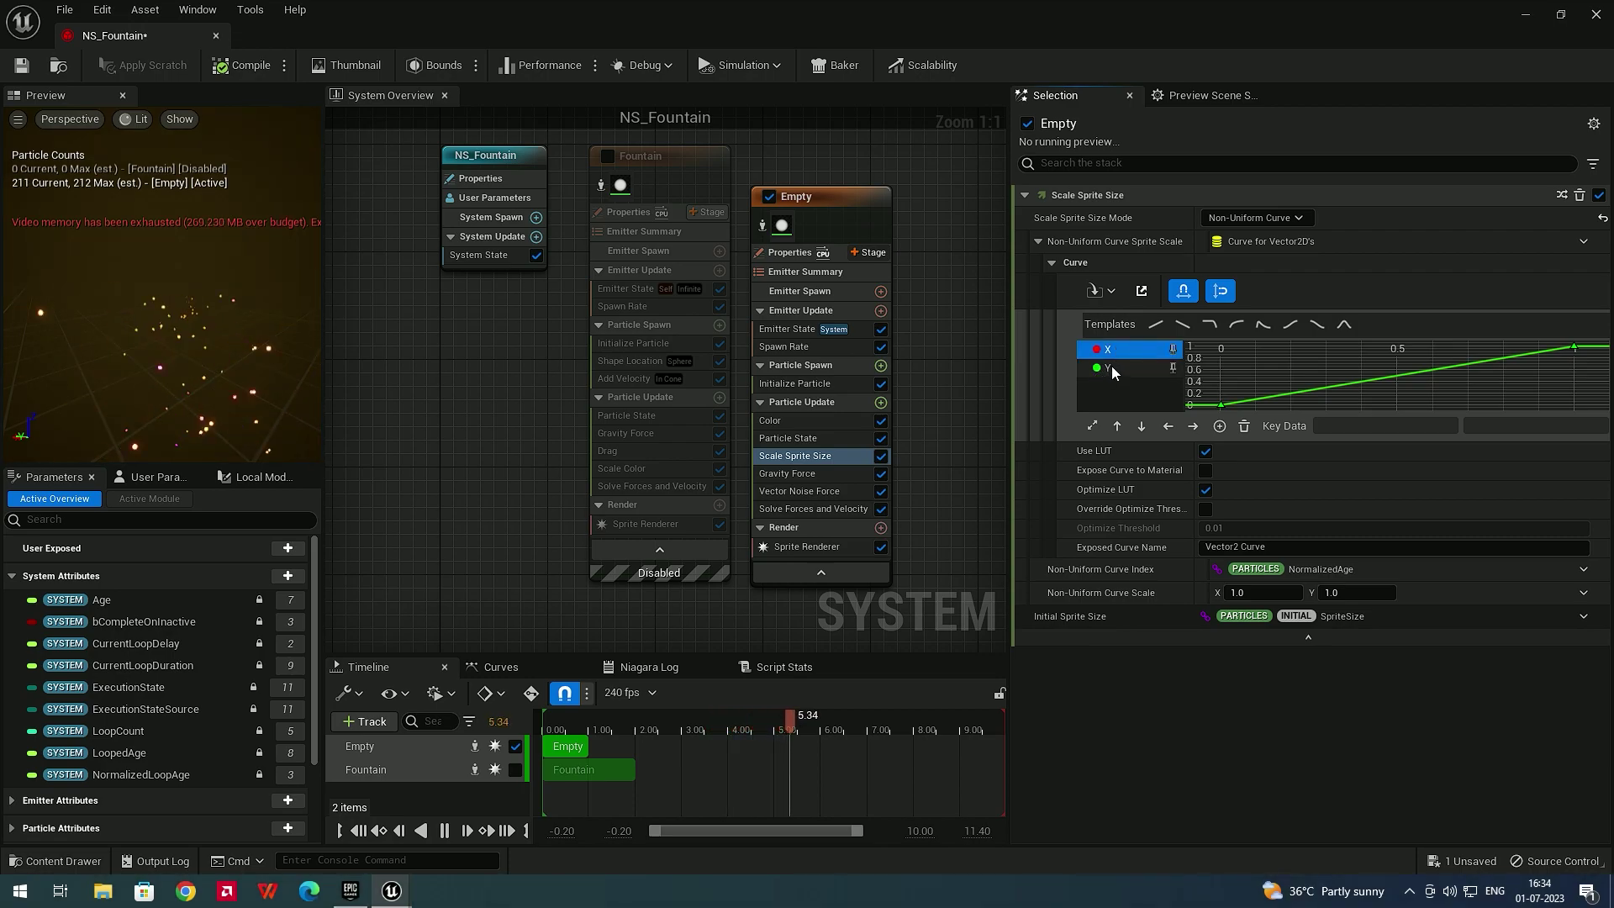
pyautogui.click(1174, 369)
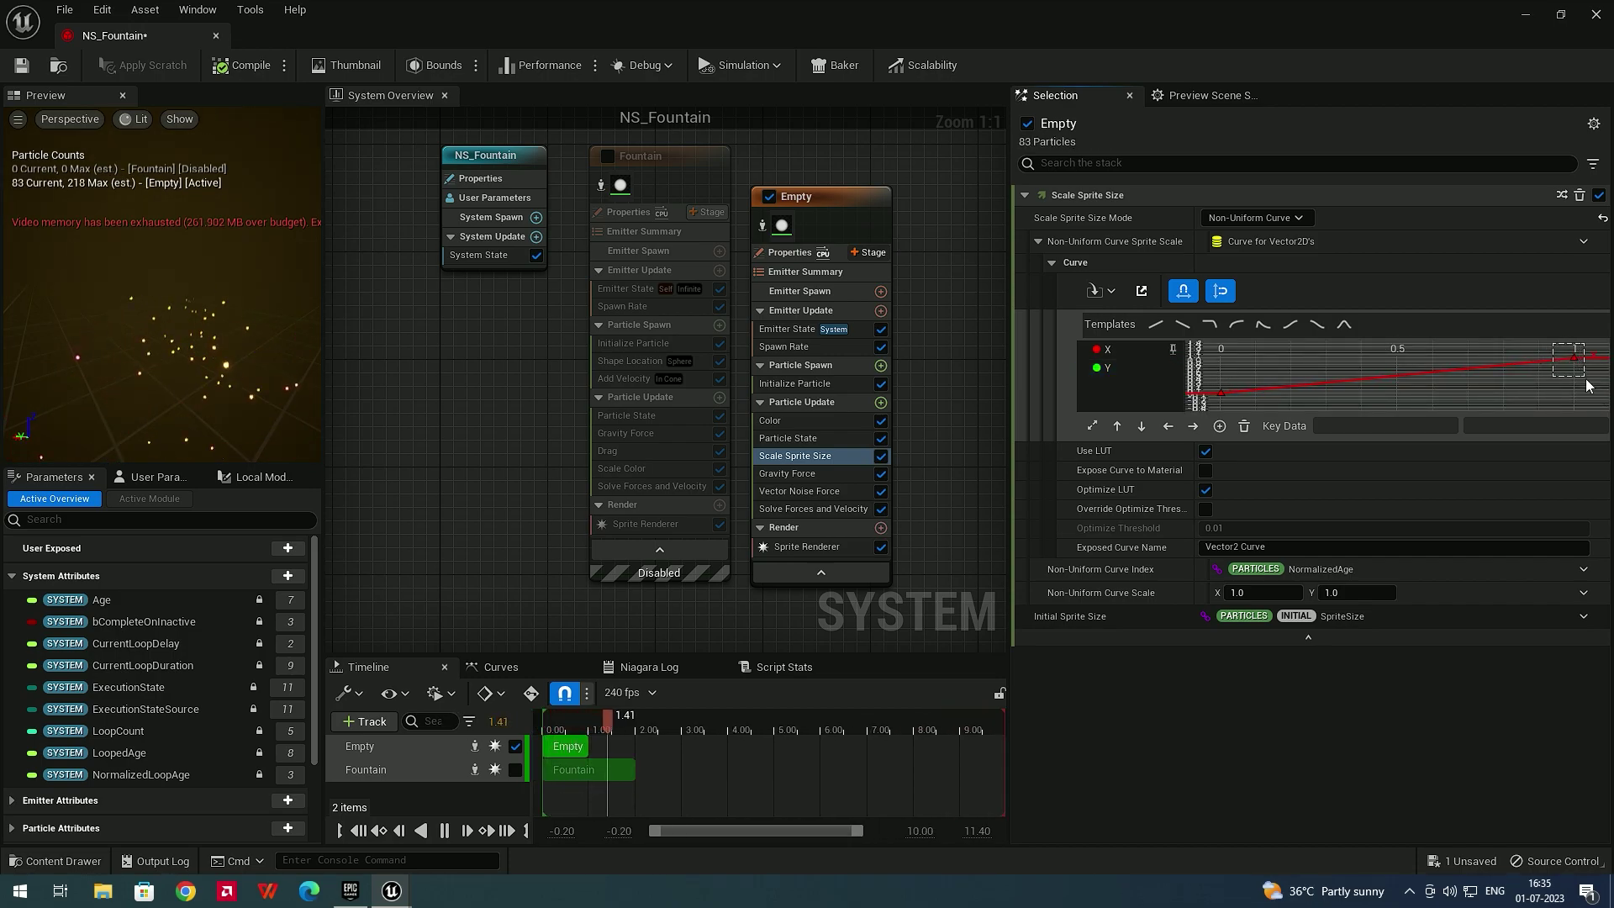
pyautogui.moveTo(1587, 385); pyautogui.dragTo(1587, 385)
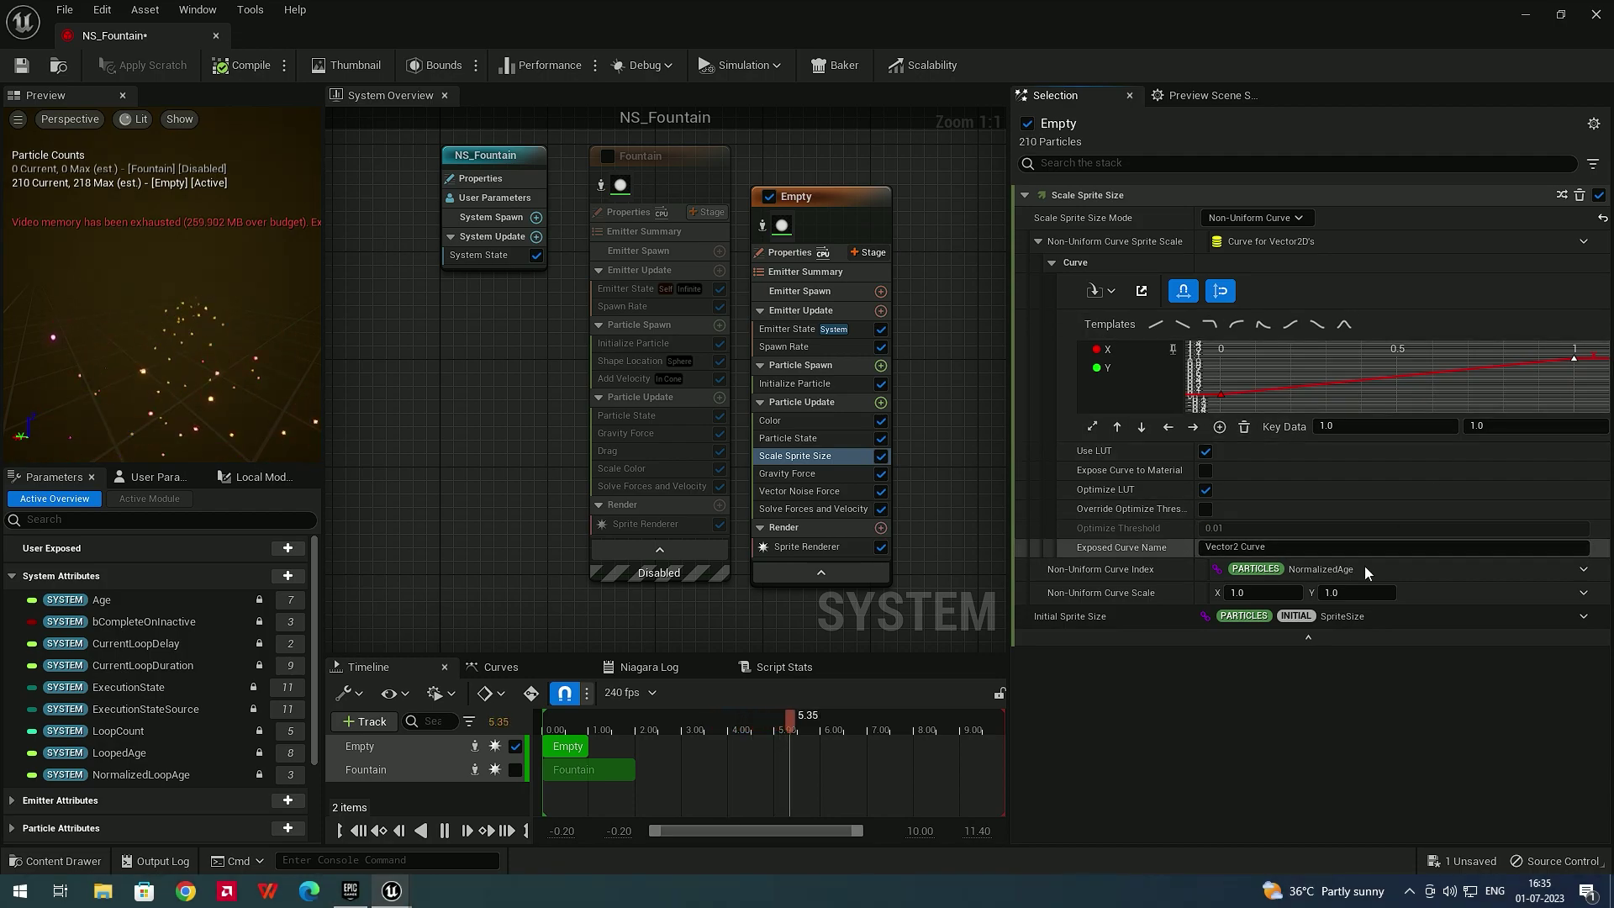
# Enter 5 for the Non-Uniform Curve Scale Y value and view the green Y channel curve
pyautogui.click(1332, 592)
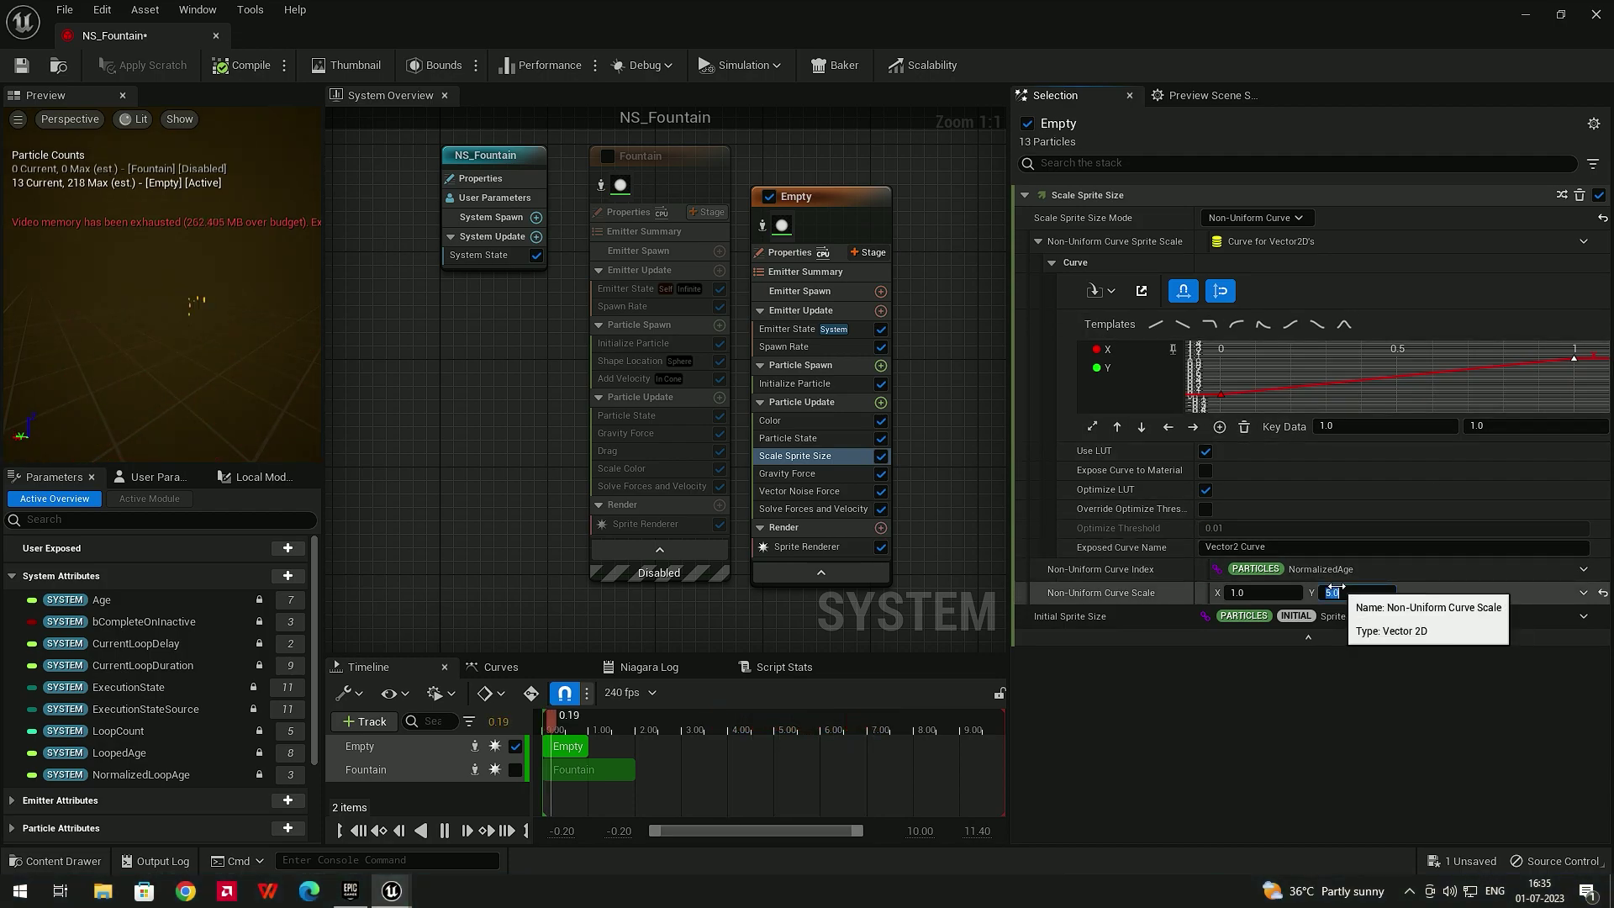
pyautogui.write('5')
pyautogui.press('Return')
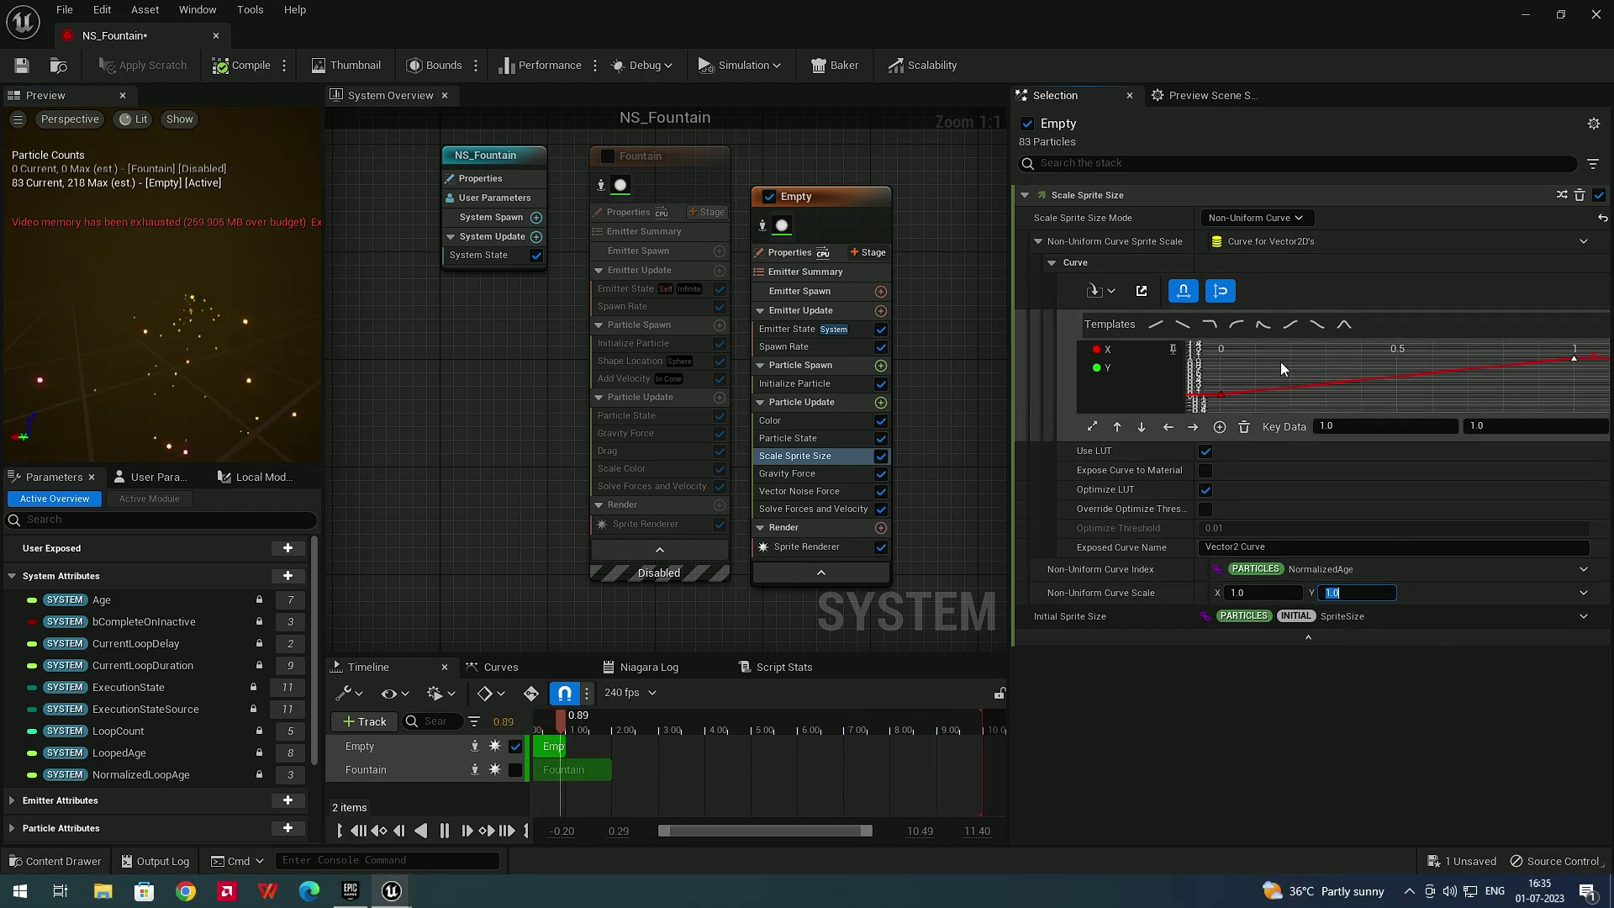
pyautogui.click(1173, 368)
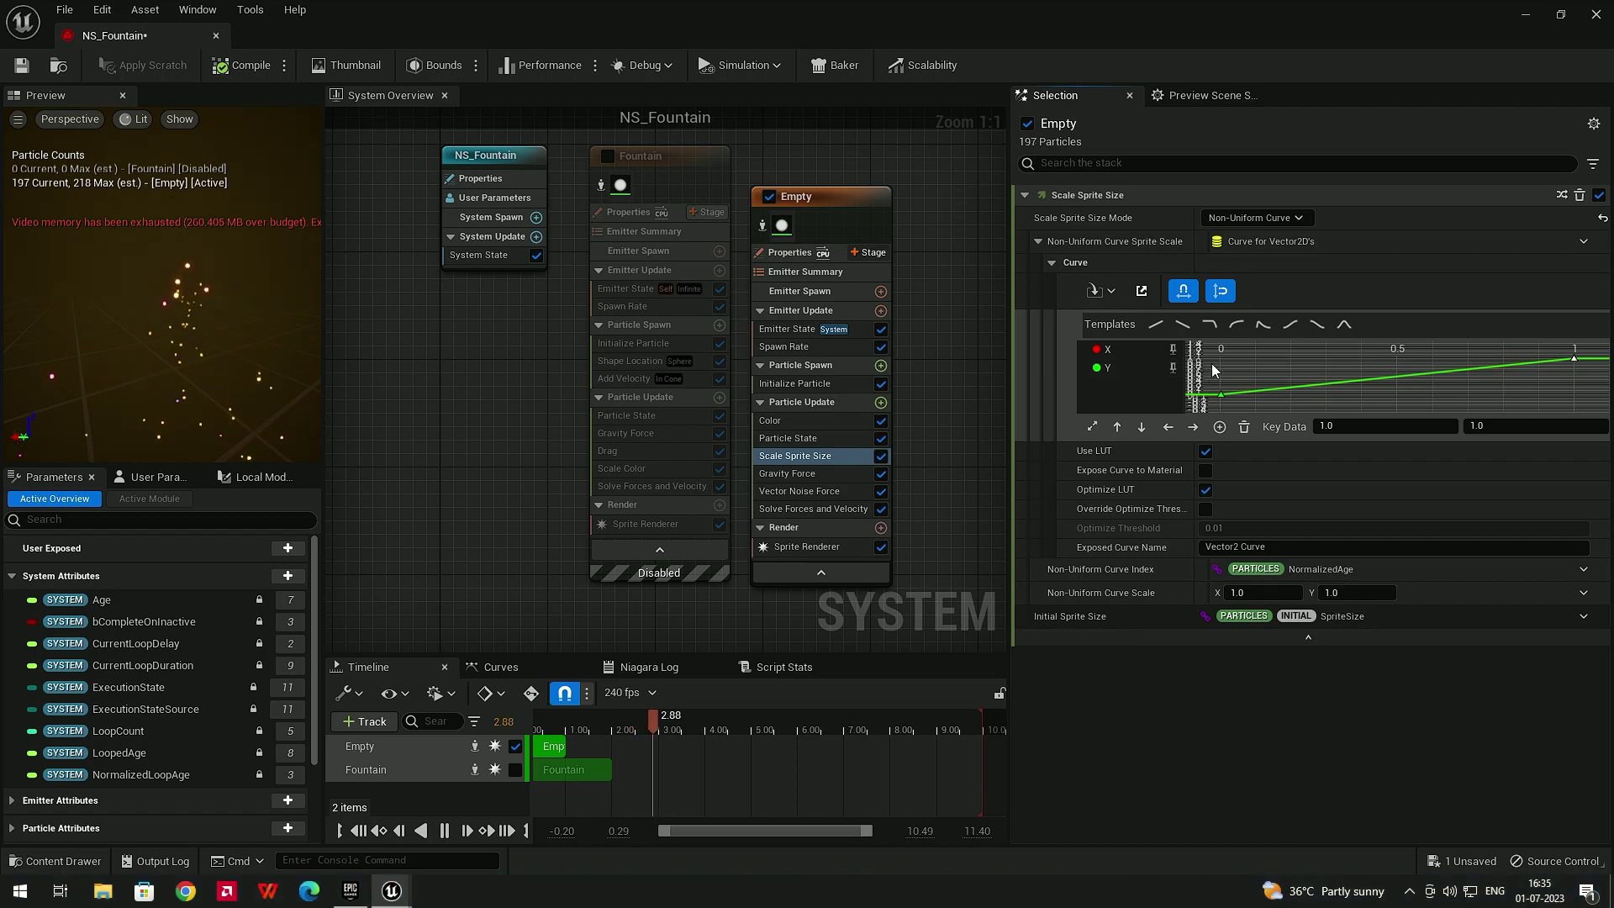
pyautogui.click(1255, 219)
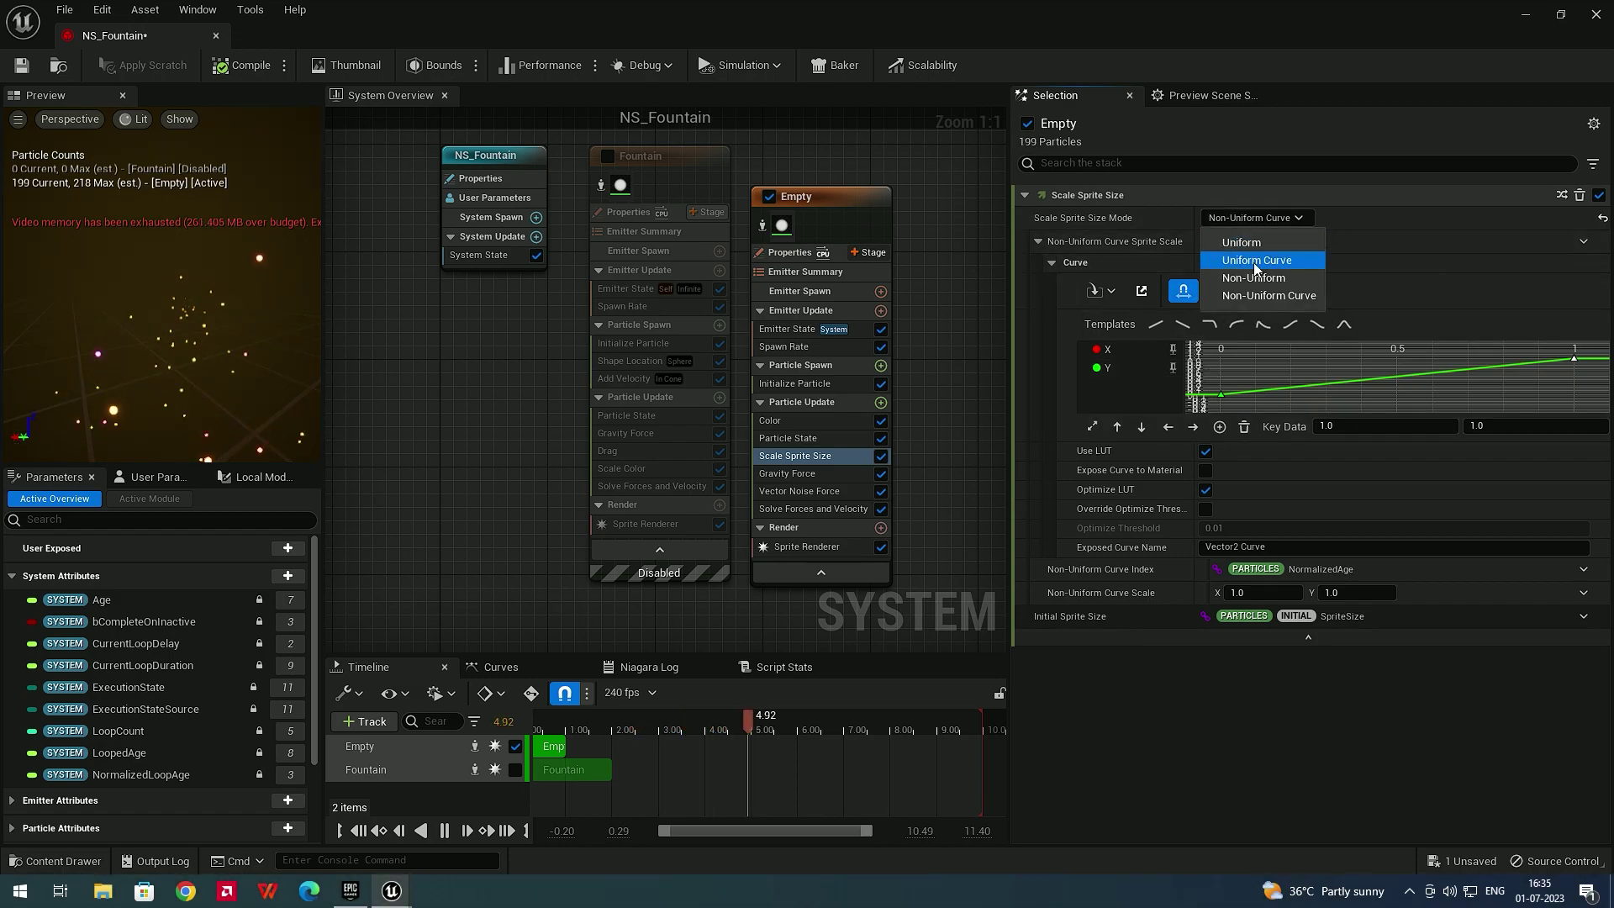
# Switch back to Uniform Curve mode and set the curve's end key to 2.0
pyautogui.click(1256, 263)
pyautogui.moveTo(1141, 530); pyautogui.dragTo(1141, 531)
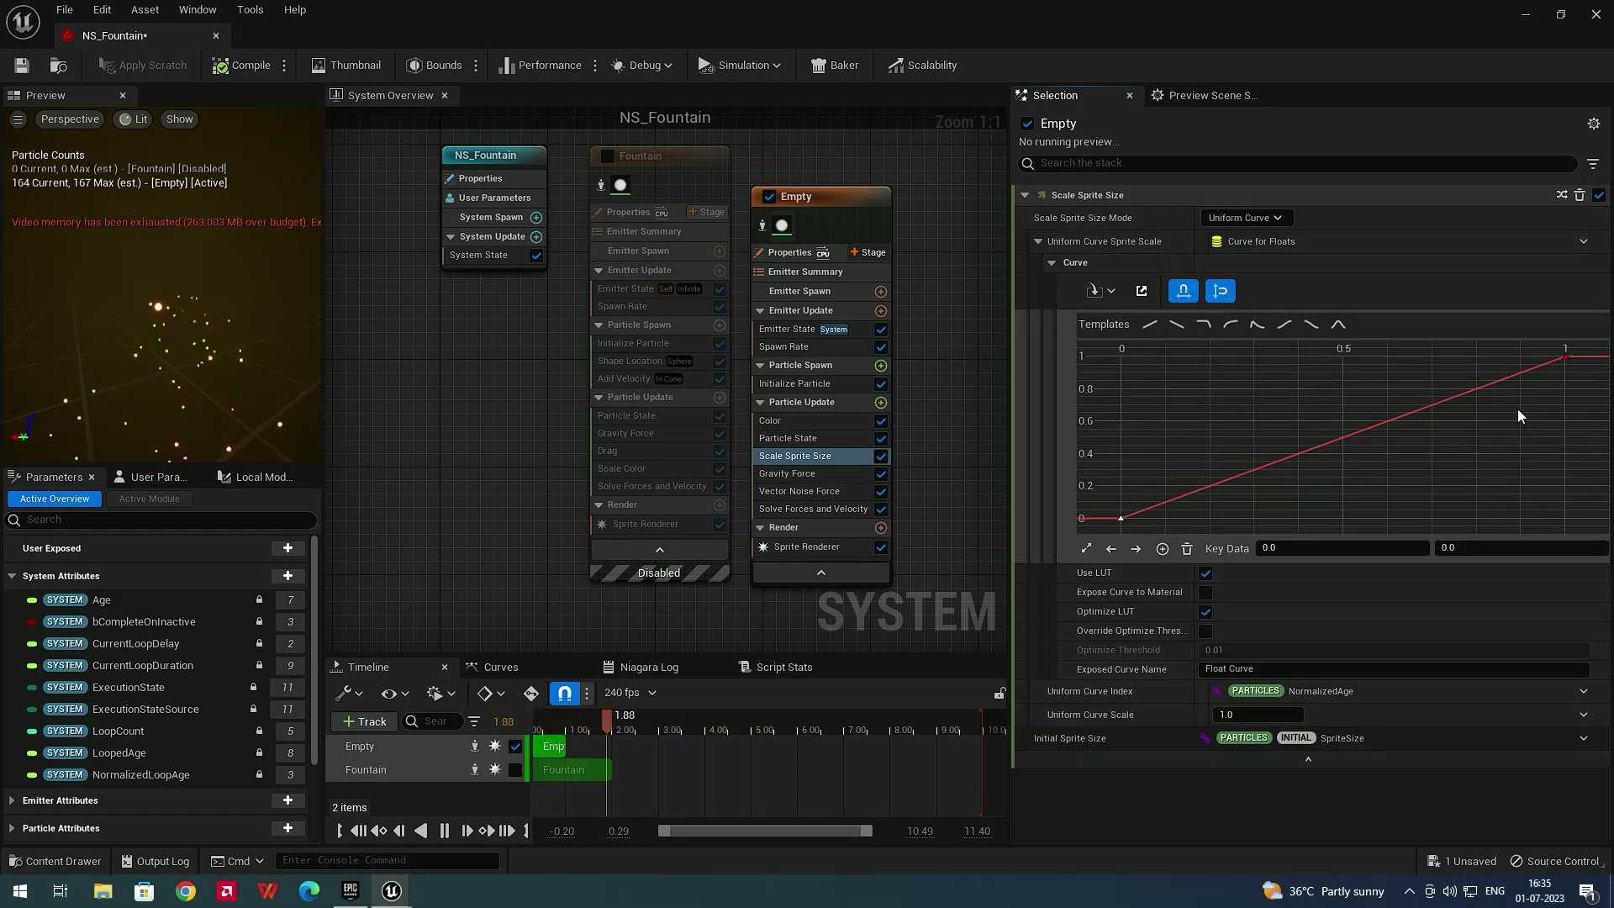
pyautogui.moveTo(1579, 381)
pyautogui.mouseDown()
pyautogui.moveTo(1562, 351)
pyautogui.moveTo(1572, 361)
pyautogui.mouseUp()
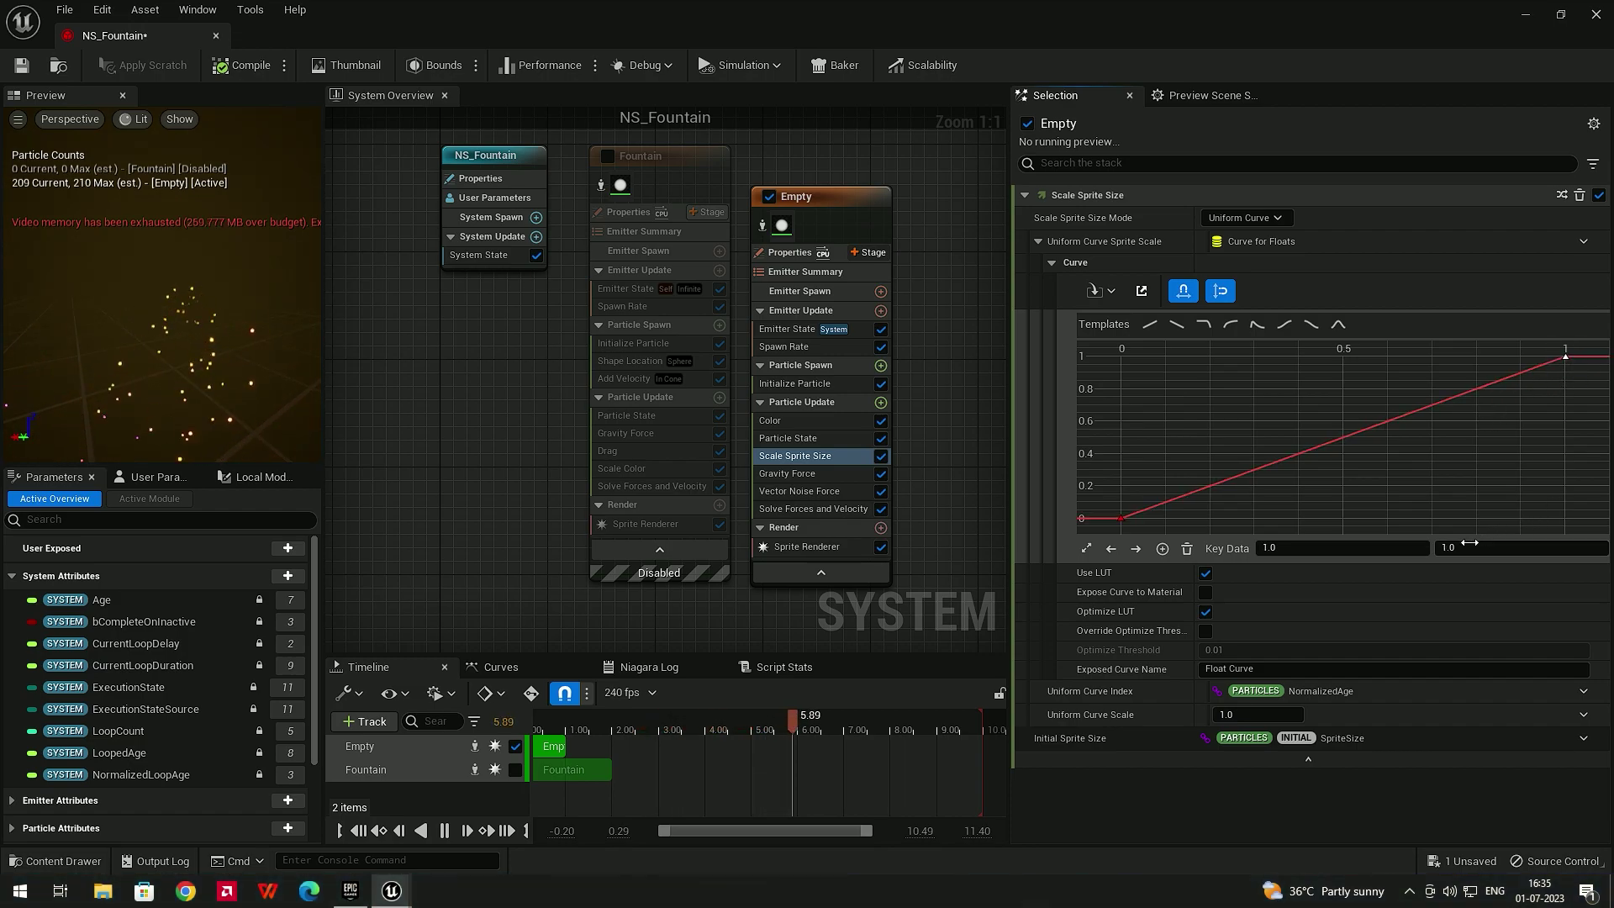
pyautogui.click(1544, 546)
pyautogui.write('2')
pyautogui.press('Return')
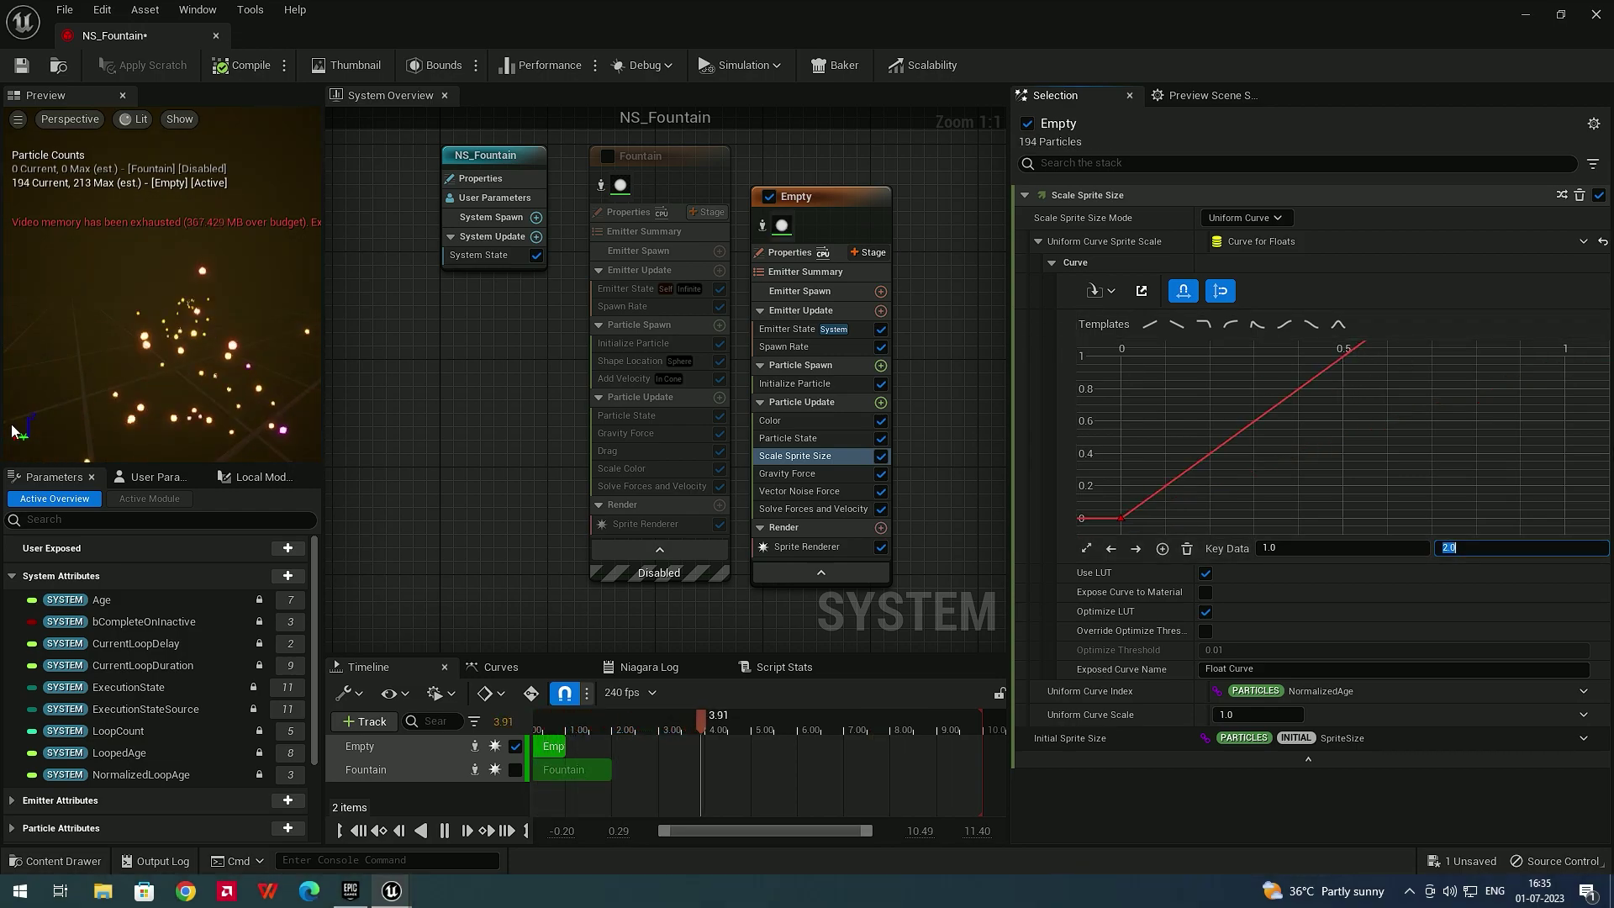
pyautogui.click(198, 350)
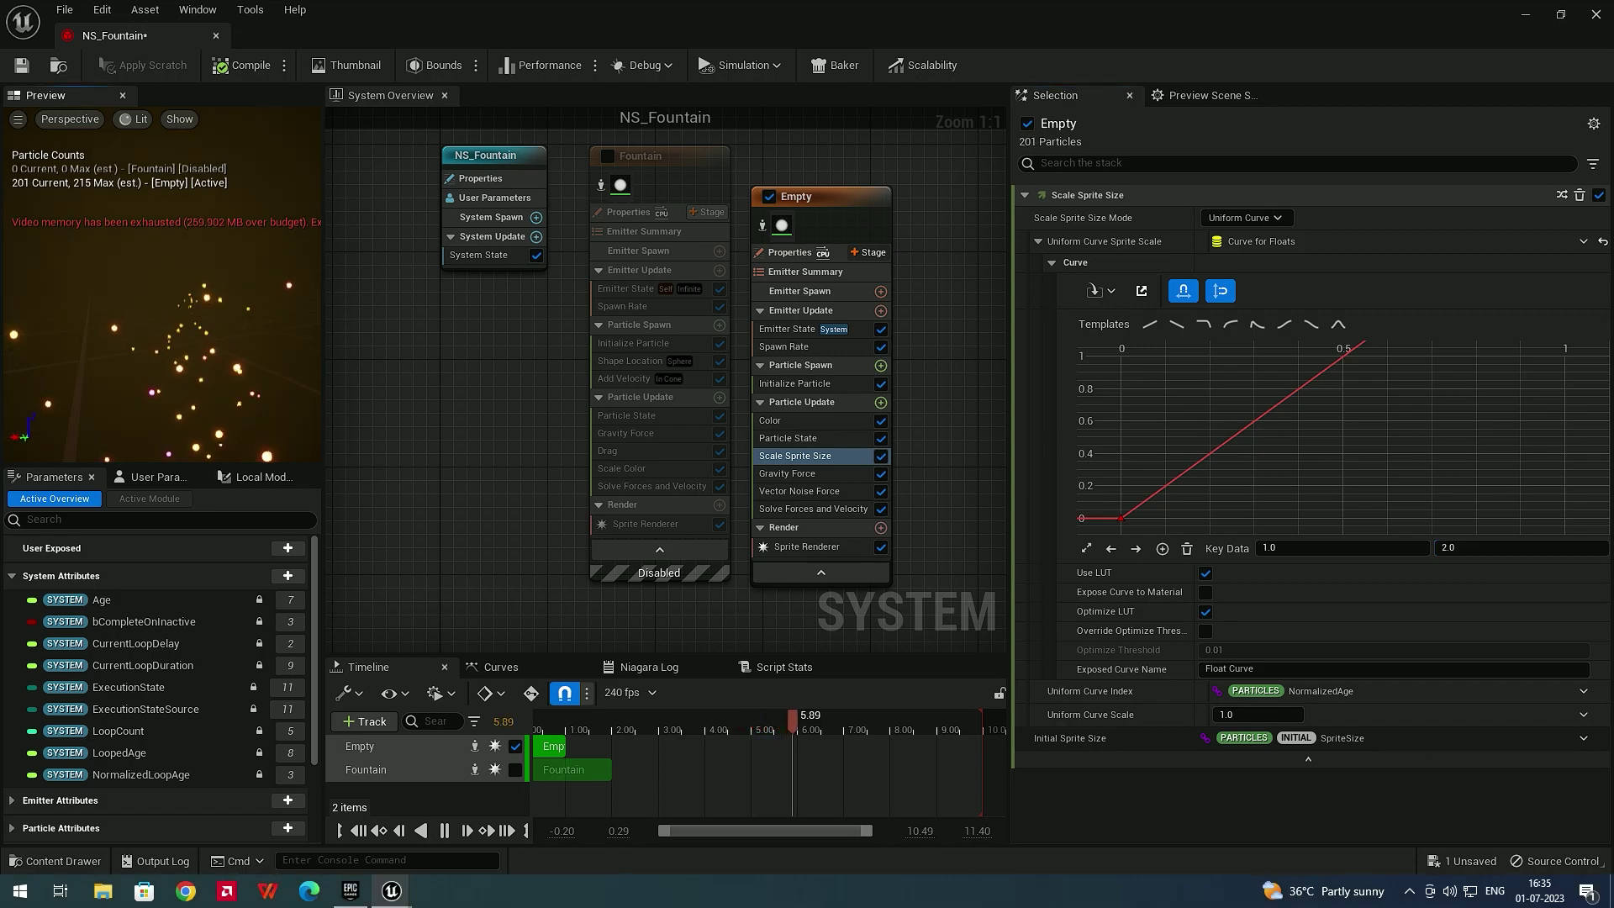
# Keep Uniform Curve mode, fit the 0-to-2 curve, and add it to the curves overview
pyautogui.click(1263, 221)
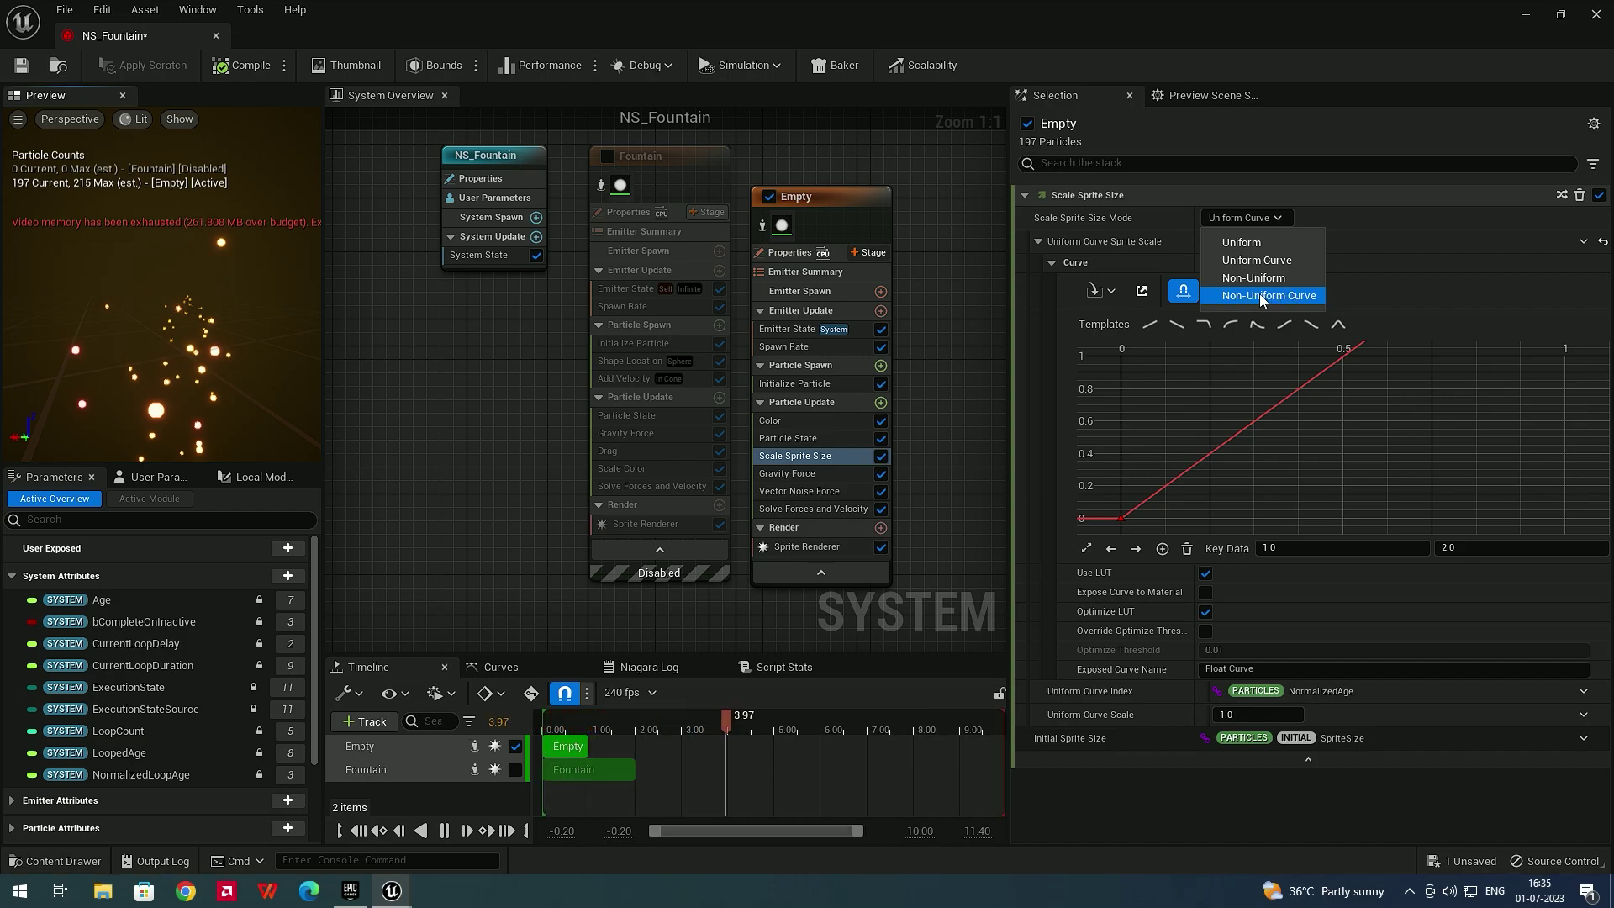
pyautogui.click(1258, 262)
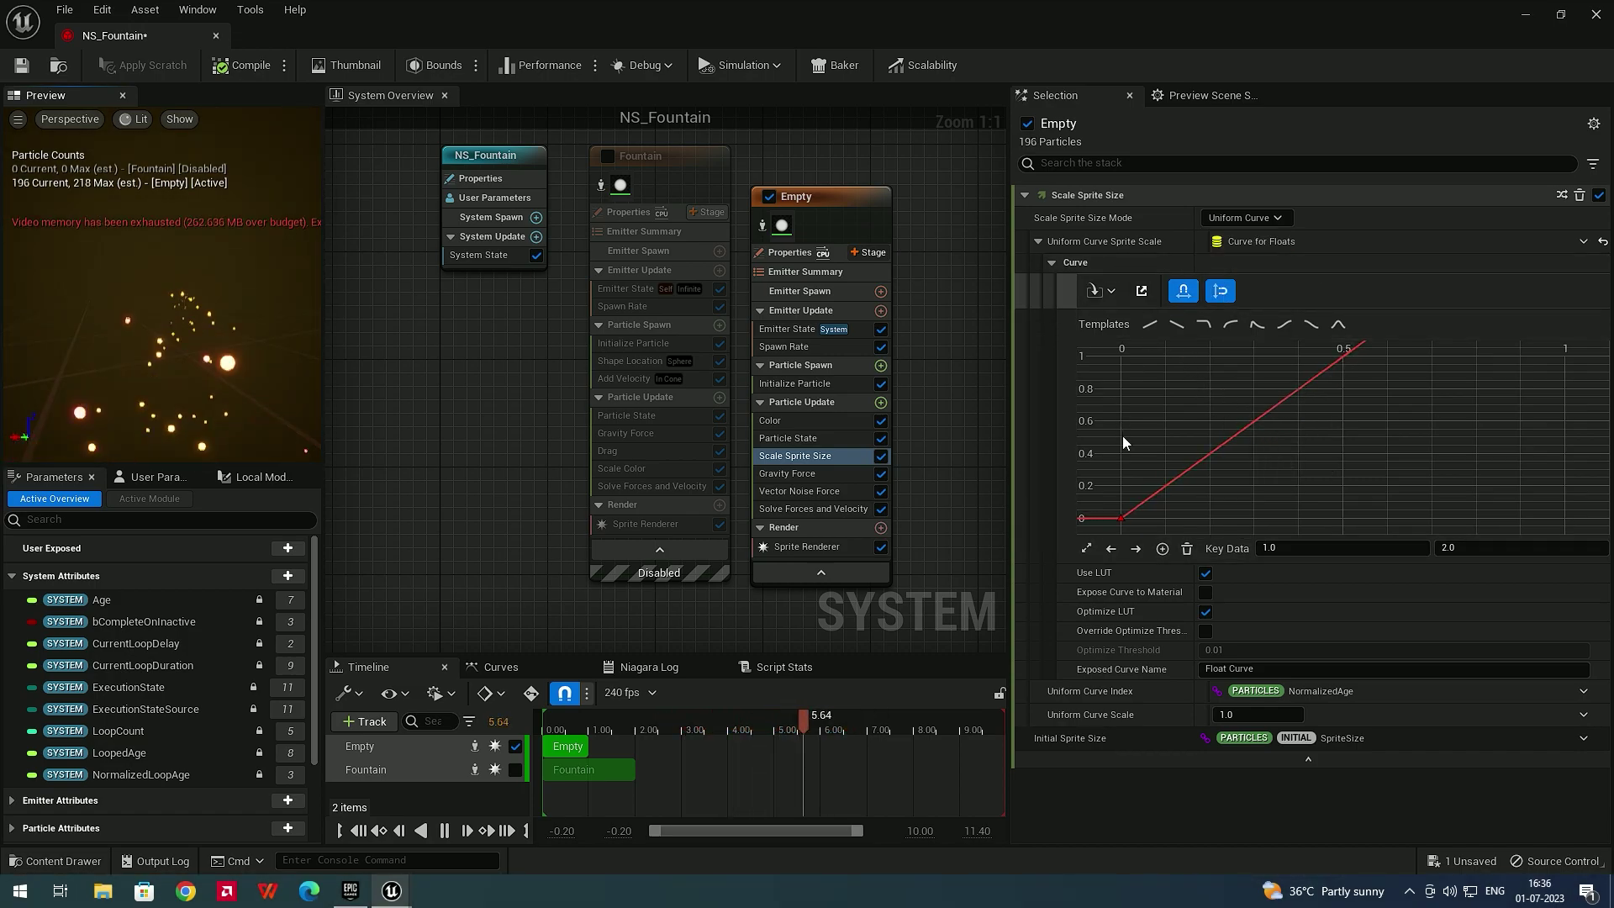
pyautogui.click(1245, 431)
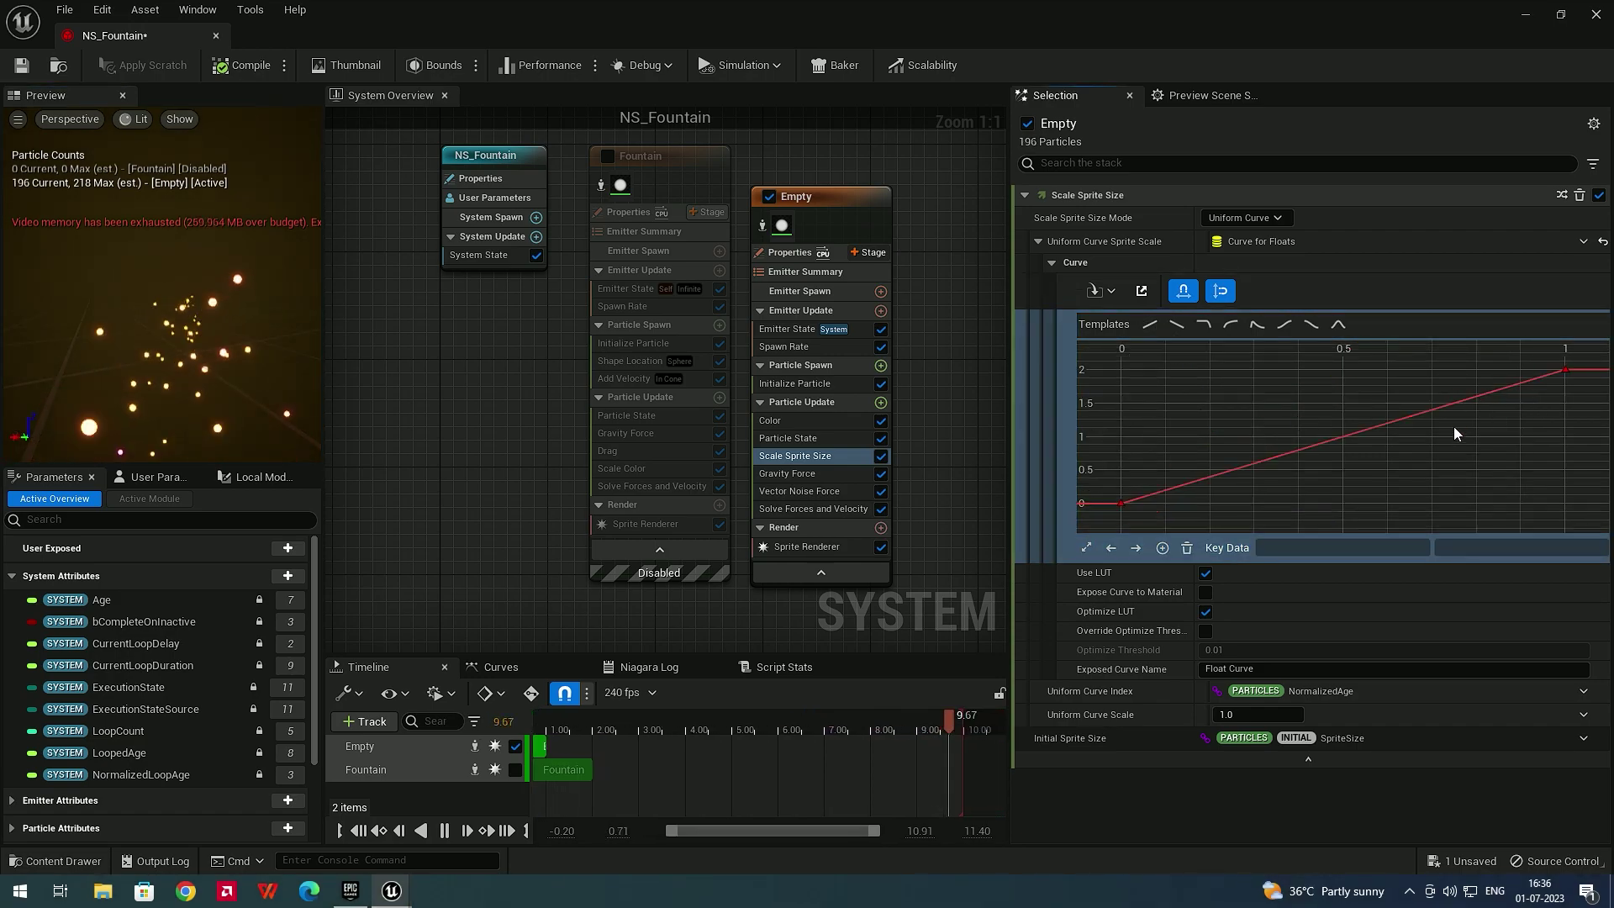
pyautogui.click(1141, 292)
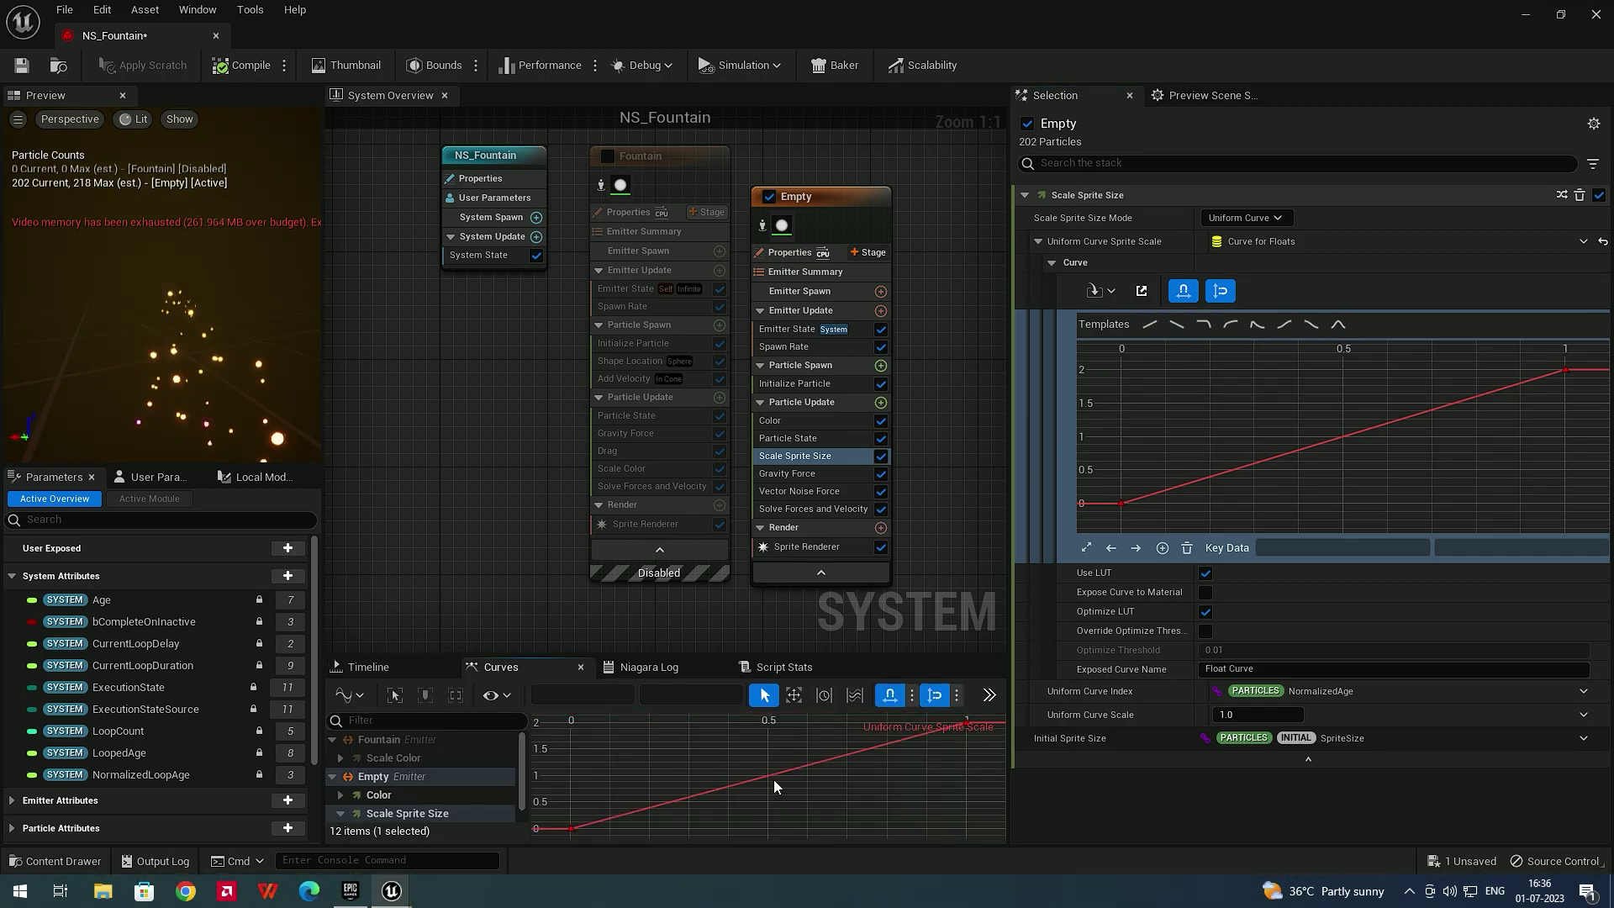
# Enlarge the curves overview panel and its graph, fitting the sprite scale curve
pyautogui.moveTo(1009, 750); pyautogui.dragTo(1165, 748)
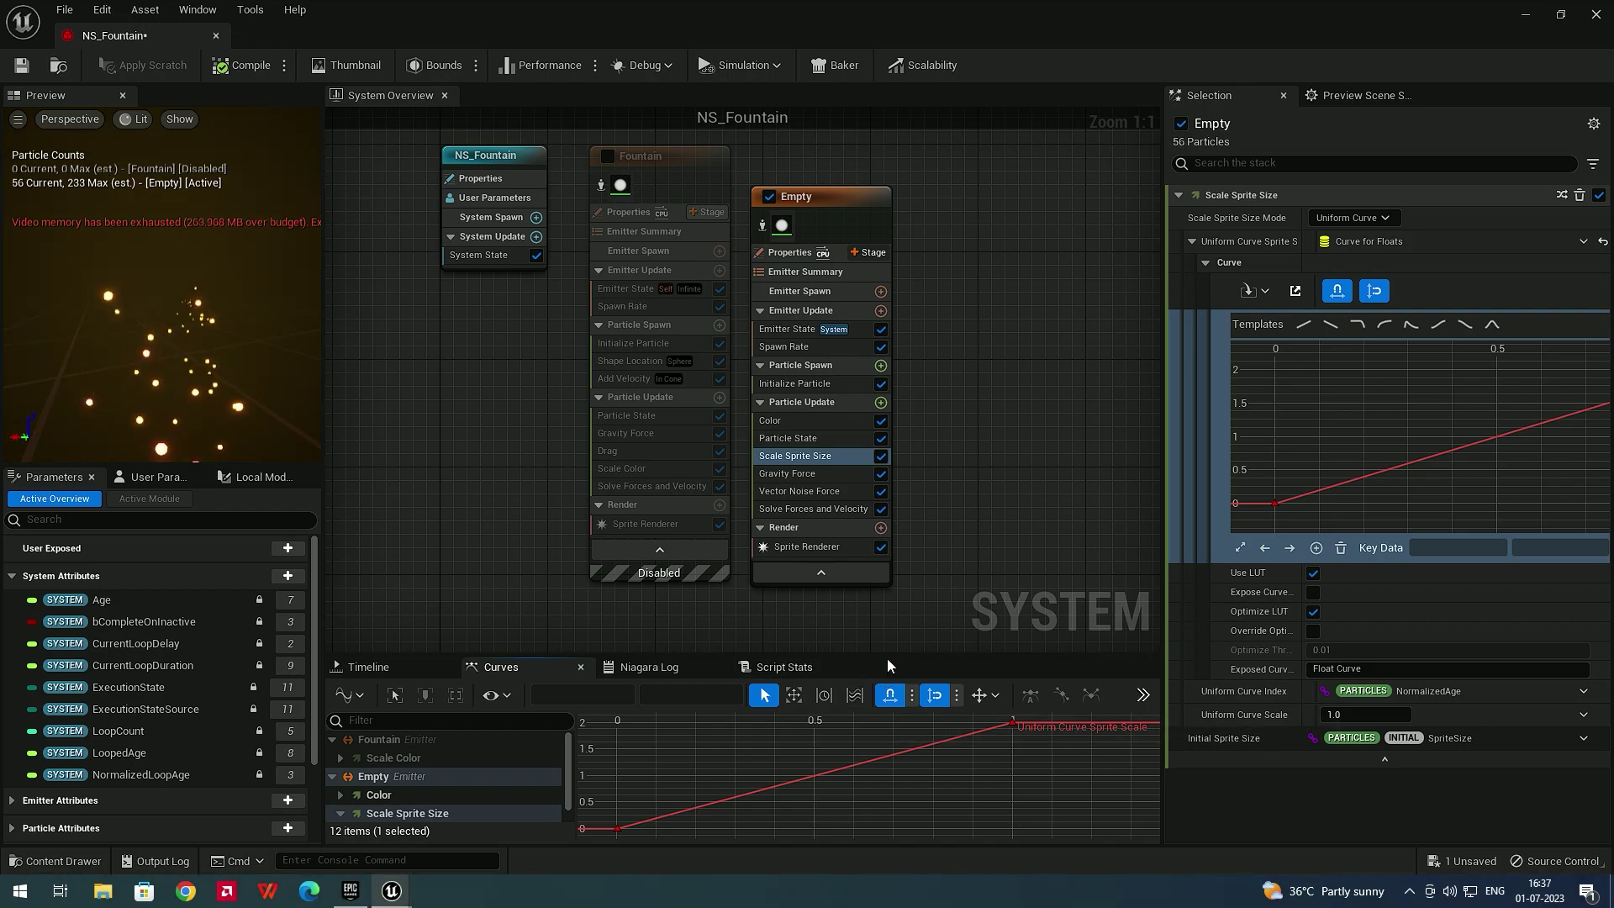
pyautogui.moveTo(888, 655); pyautogui.dragTo(888, 567)
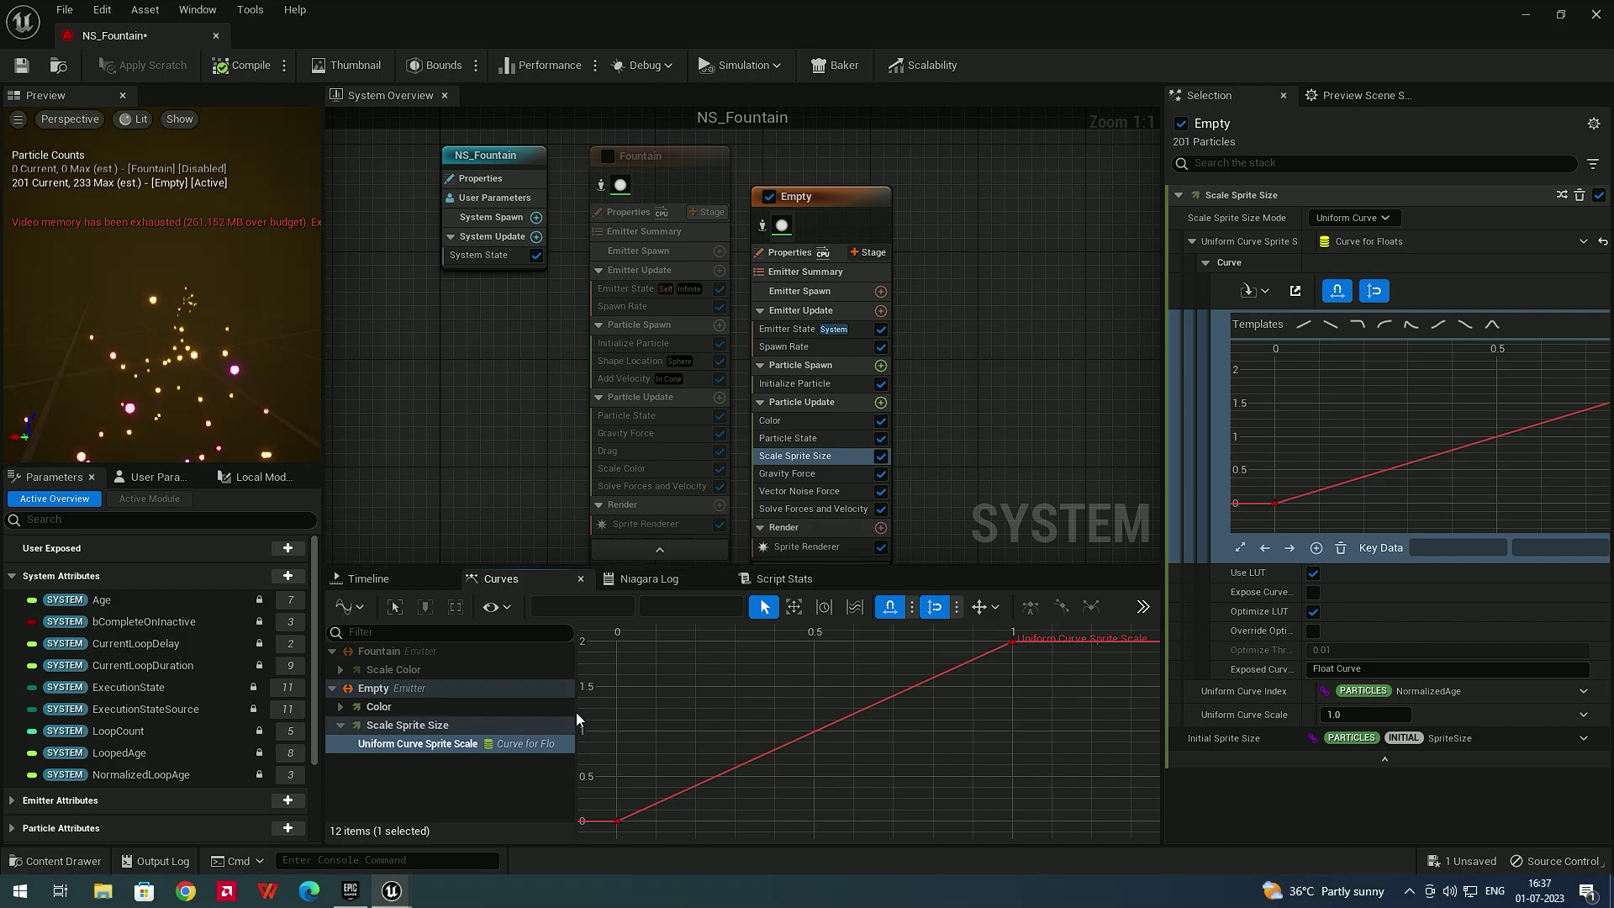
pyautogui.moveTo(578, 715); pyautogui.dragTo(468, 730)
pyautogui.press('f')
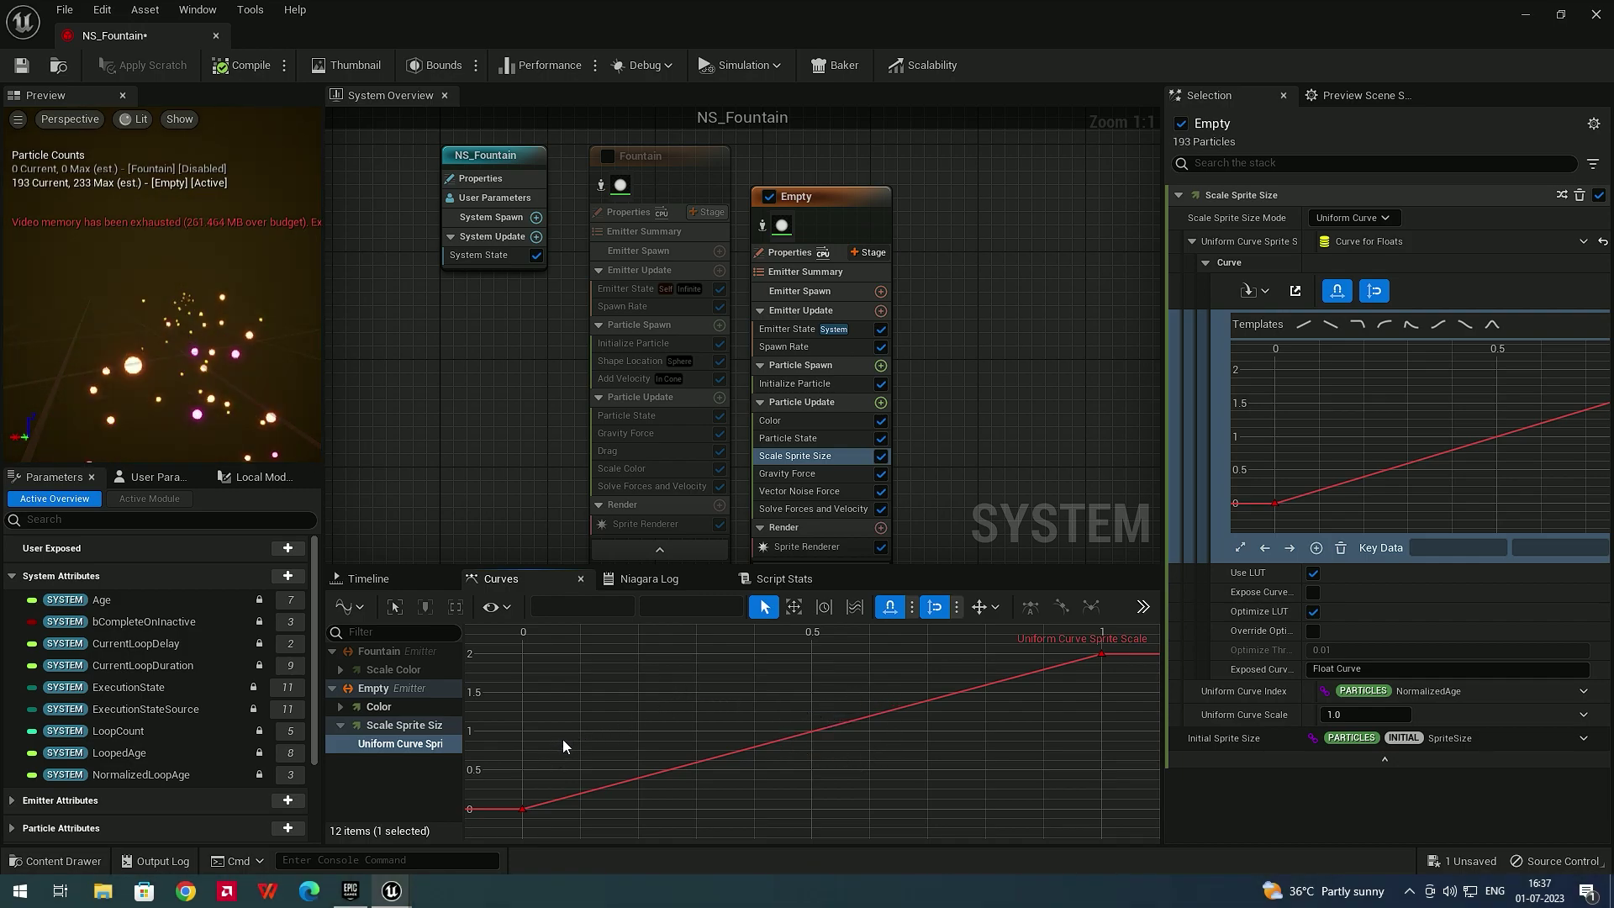
# Select the sprite scale curve's end key and drop its value to 0.0
pyautogui.moveTo(563, 739); pyautogui.dragTo(516, 824)
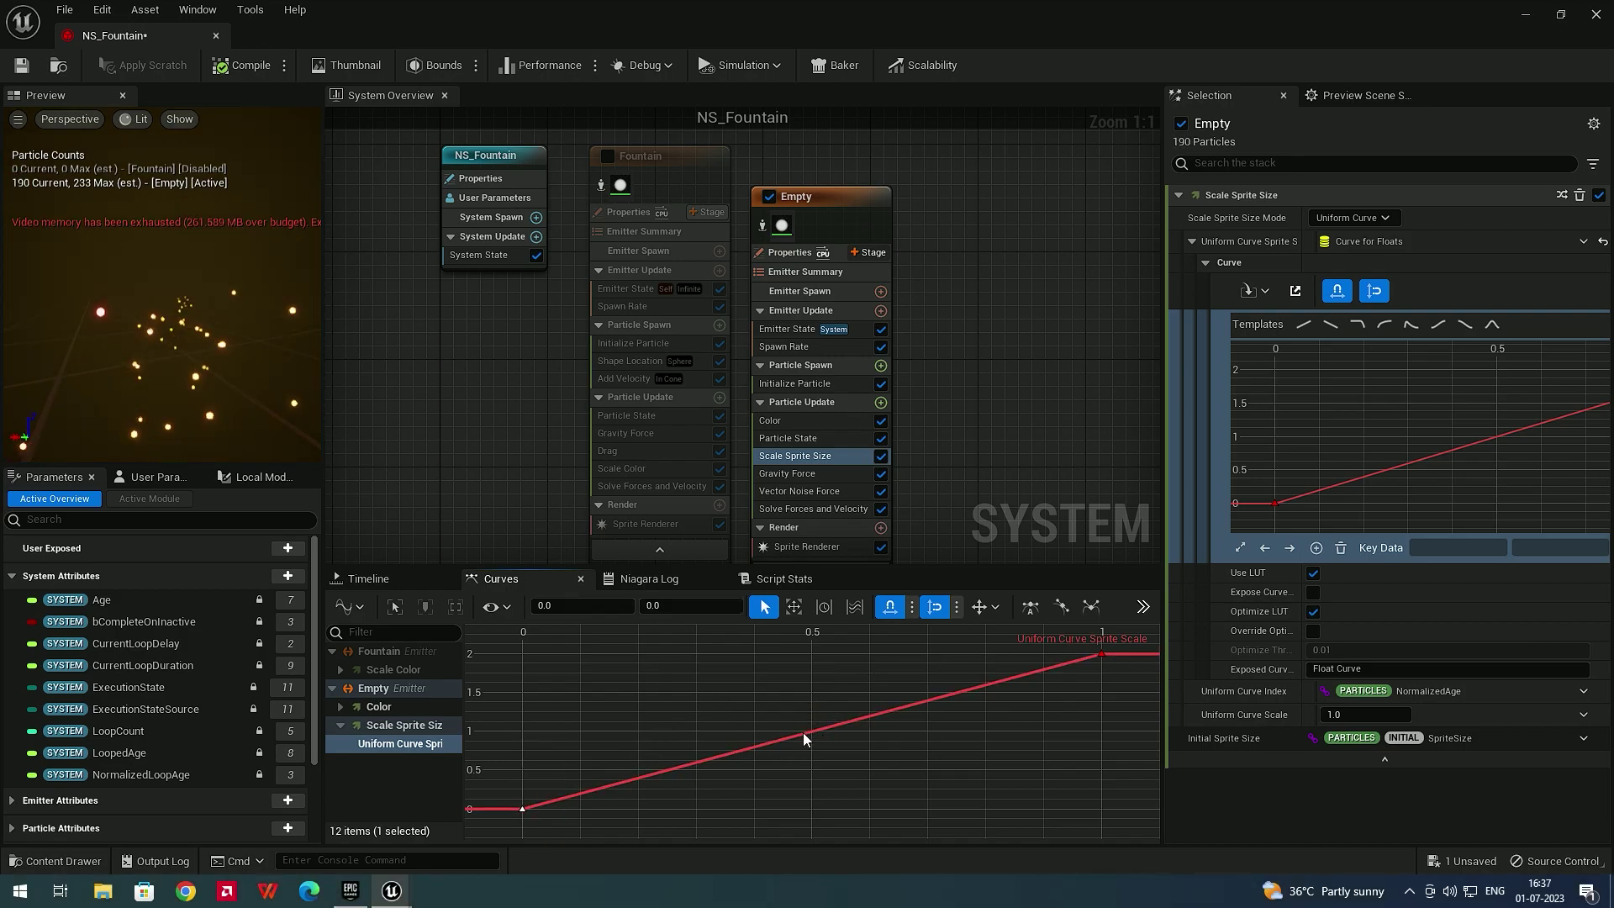
pyautogui.moveTo(1082, 647); pyautogui.dragTo(1112, 674)
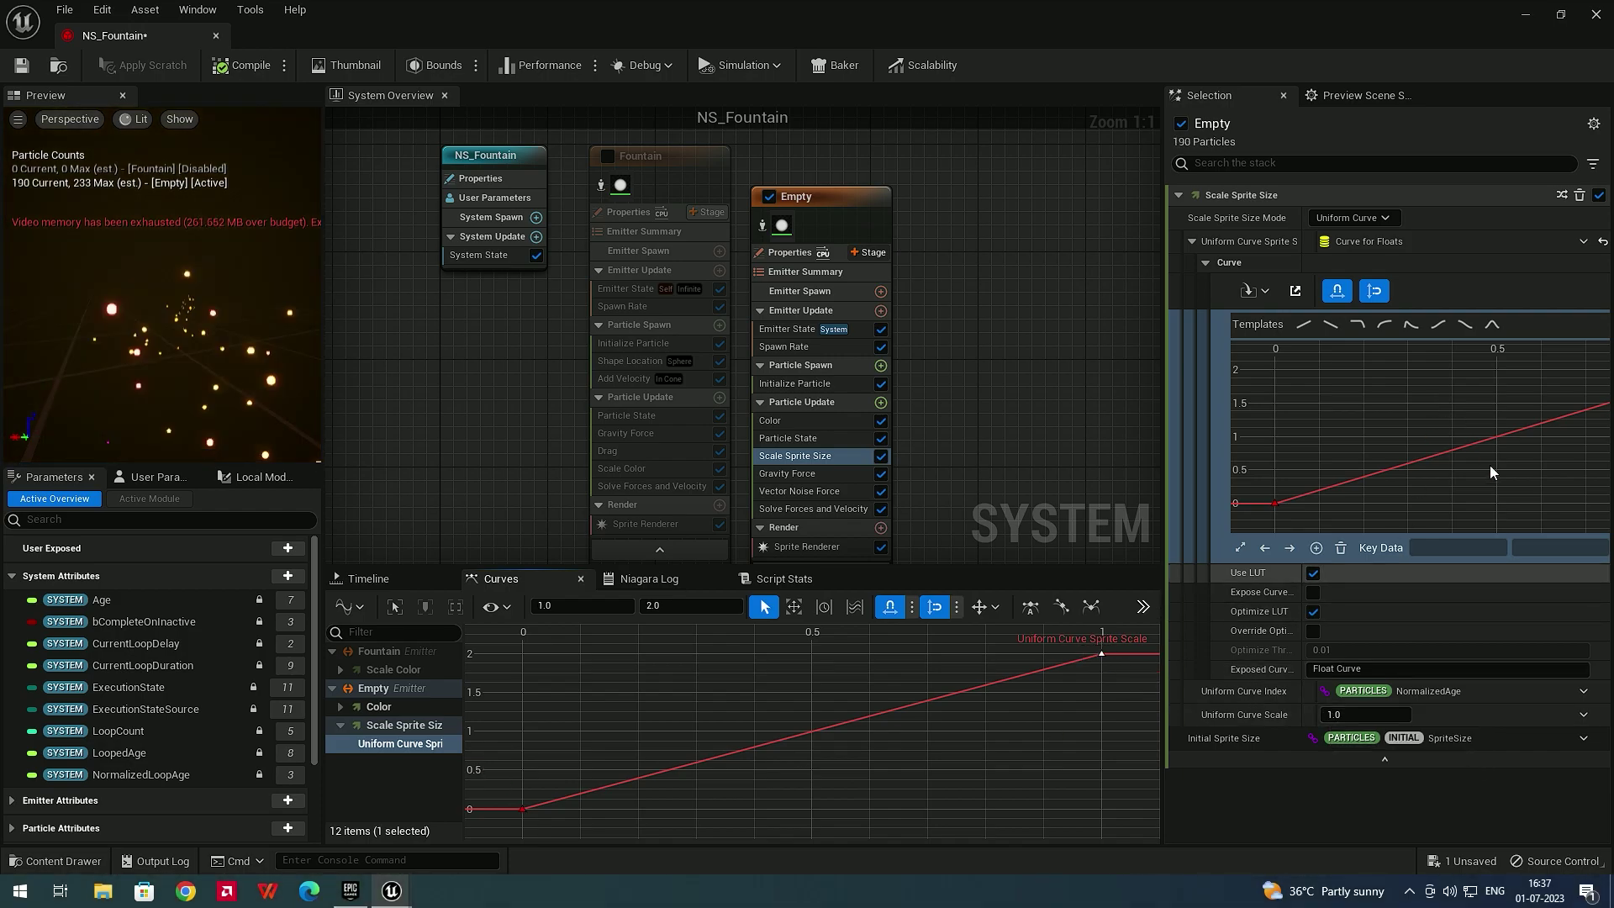
pyautogui.click(655, 605)
pyautogui.write('0')
pyautogui.press('Return')
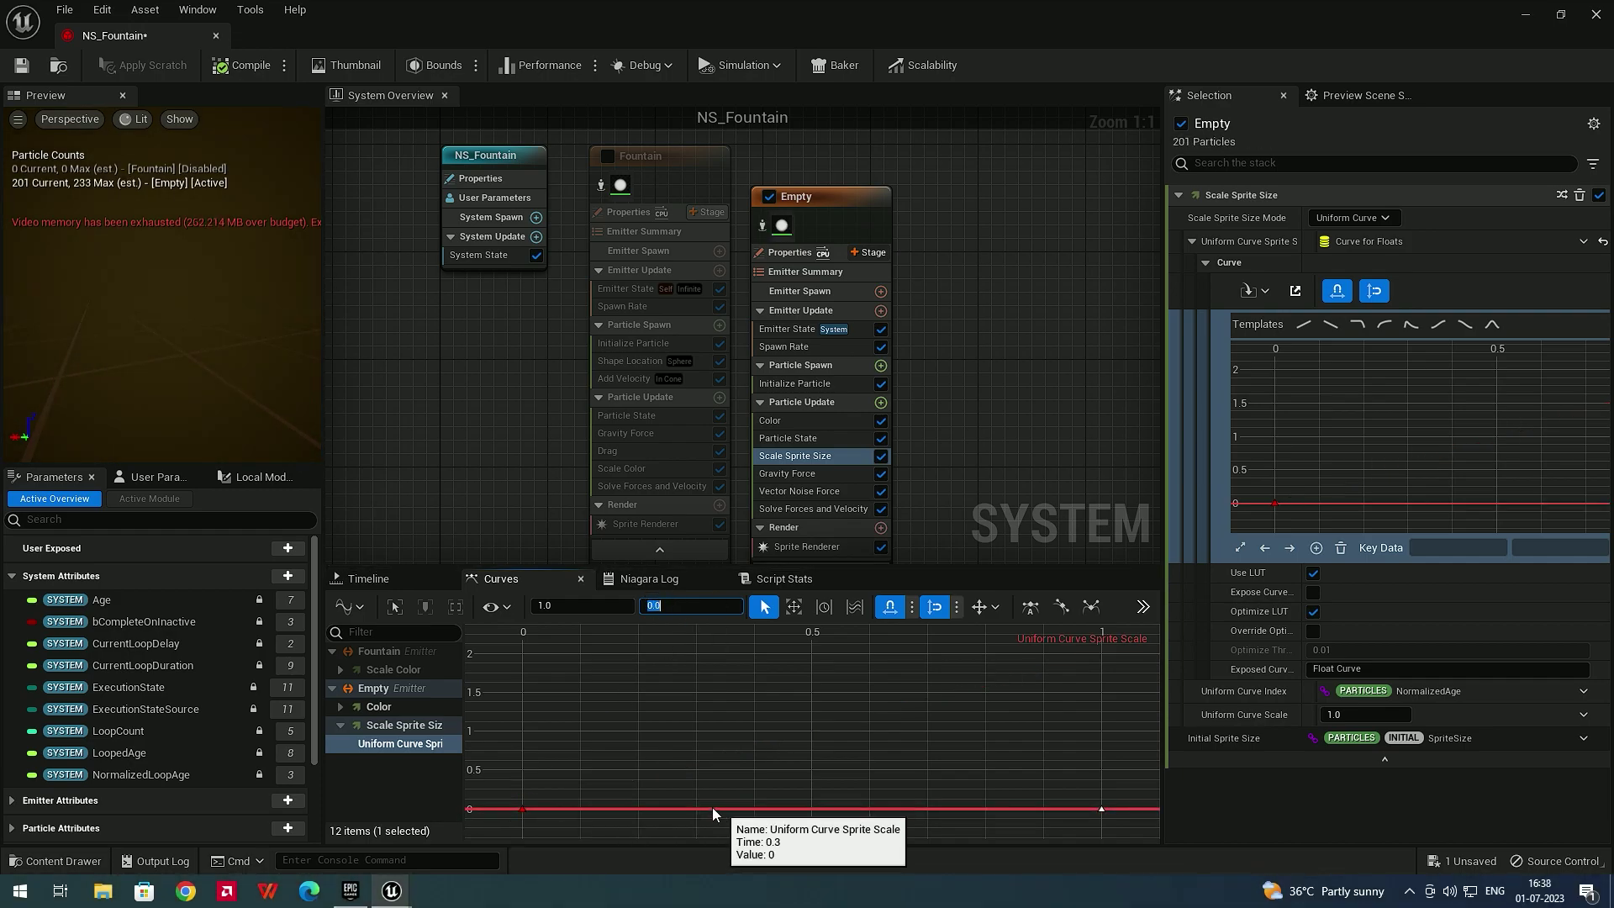
pyautogui.moveTo(520, 812)
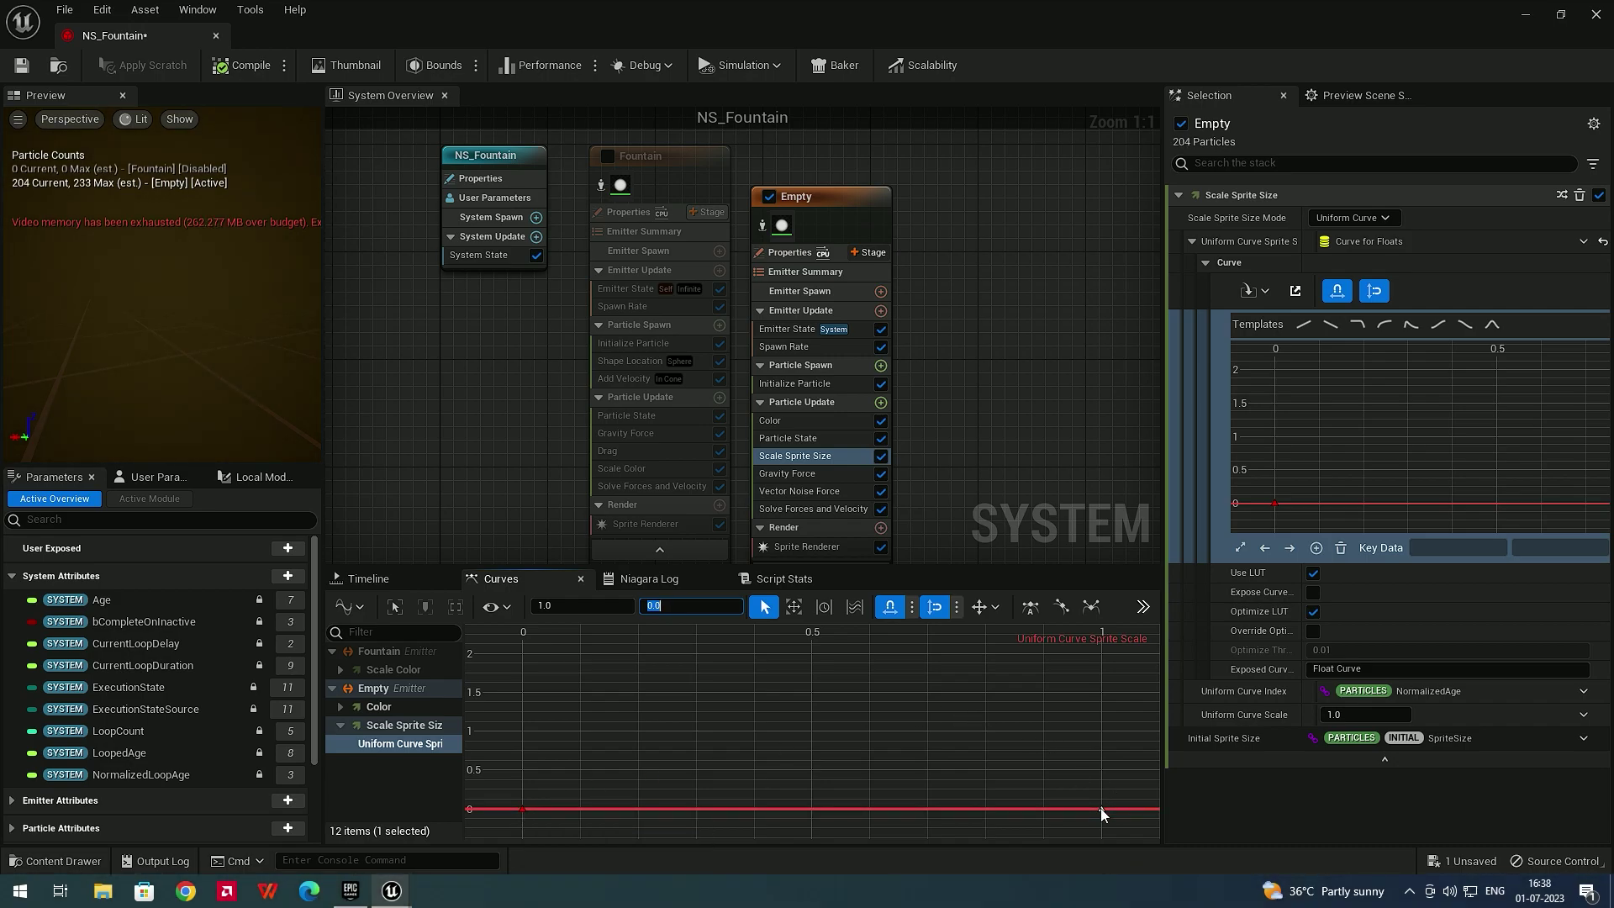
# Add a mid-life key to the sprite scale curve and set its value to 1
pyautogui.rightClick(805, 806)
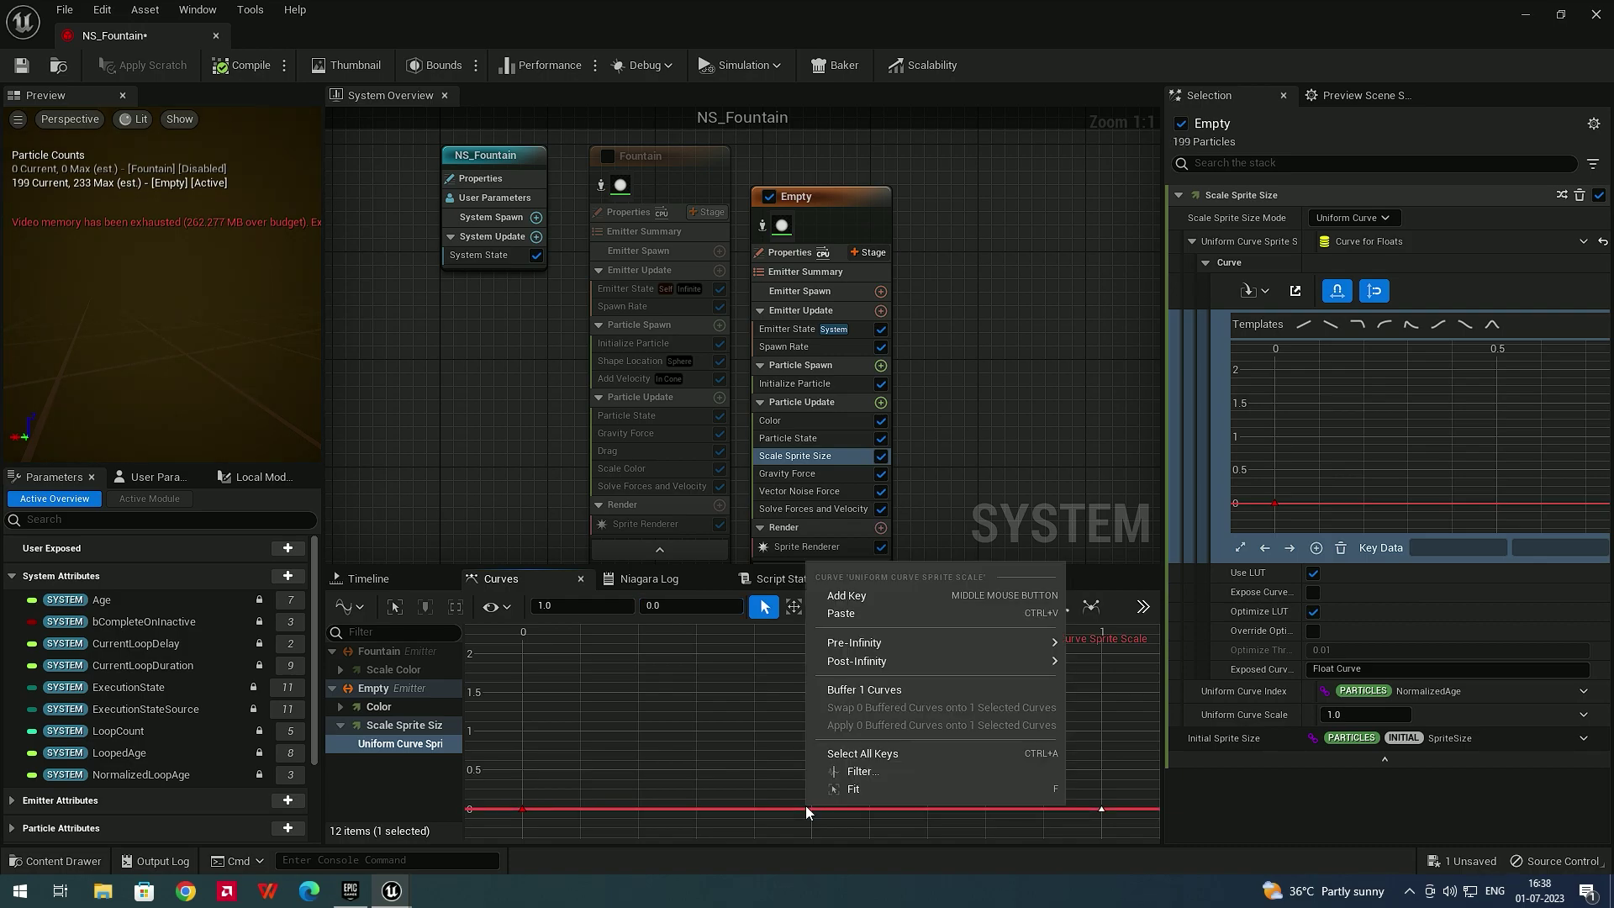
pyautogui.click(869, 593)
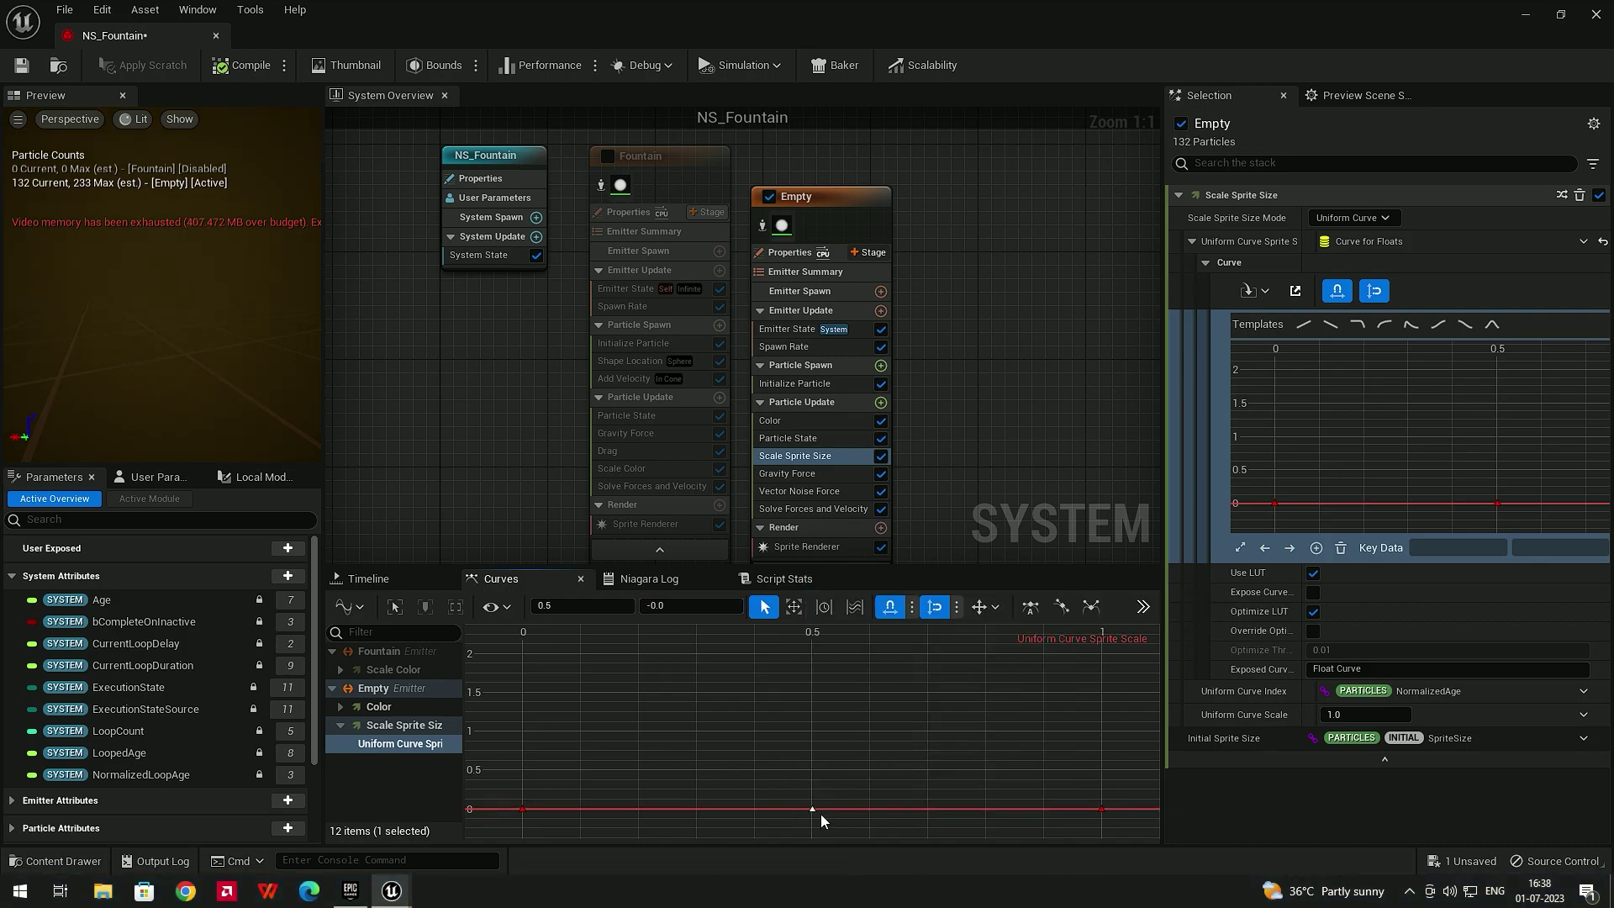
pyautogui.click(679, 606)
pyautogui.write('1')
pyautogui.press('Return')
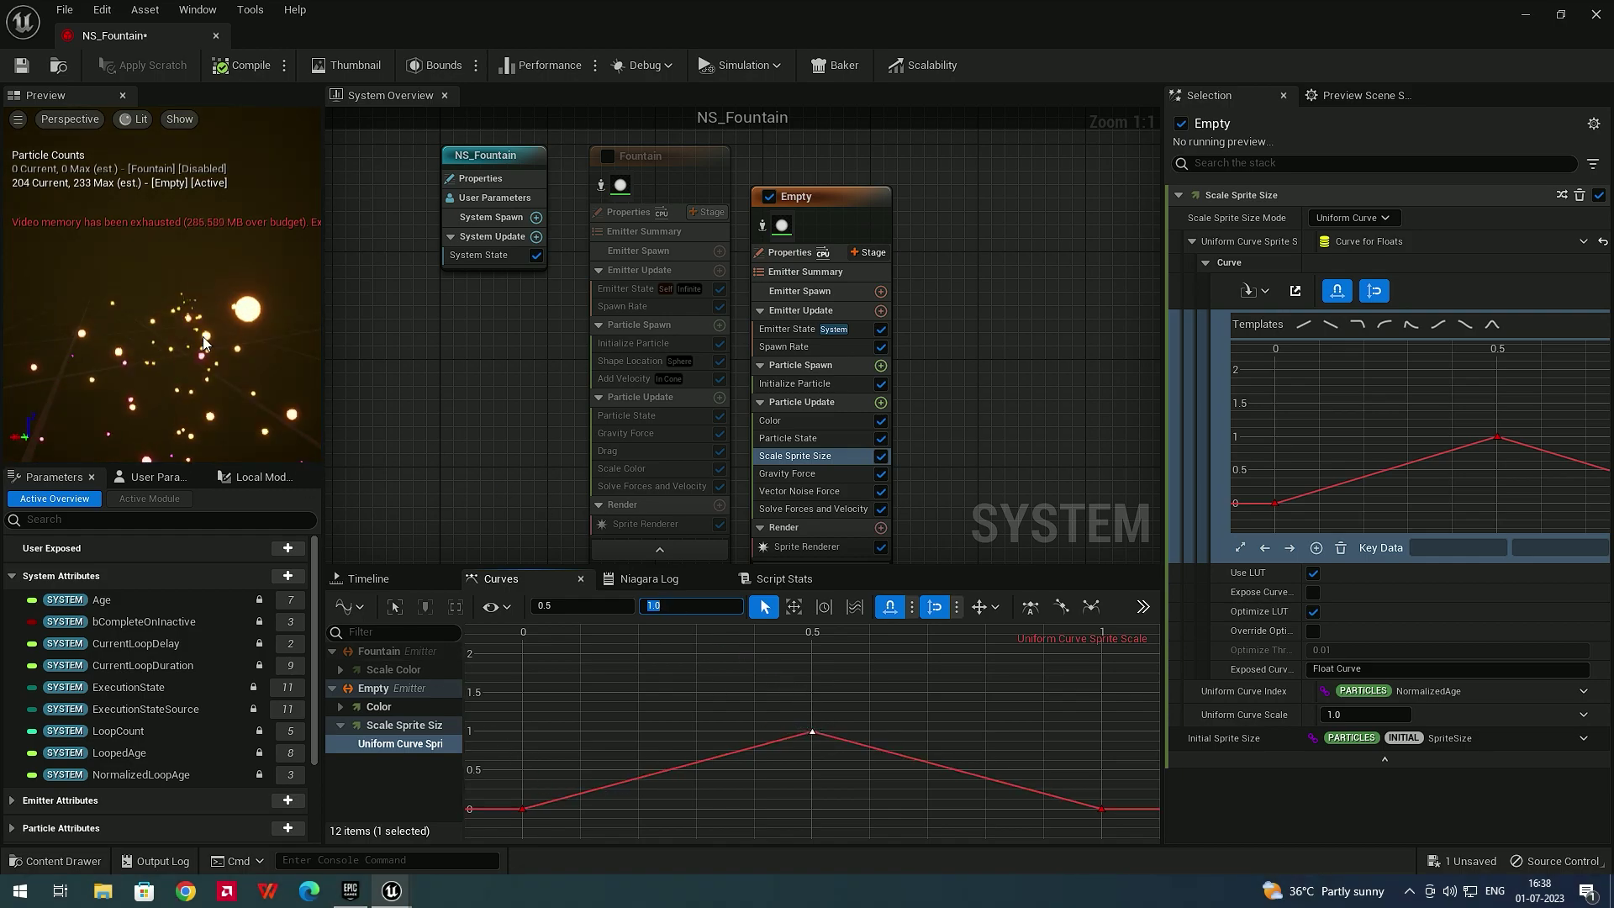
pyautogui.click(1094, 789)
# Apply Cubic Auto tangents to the peak key and the first key
pyautogui.moveTo(1128, 821); pyautogui.dragTo(1128, 821)
pyautogui.click(798, 694)
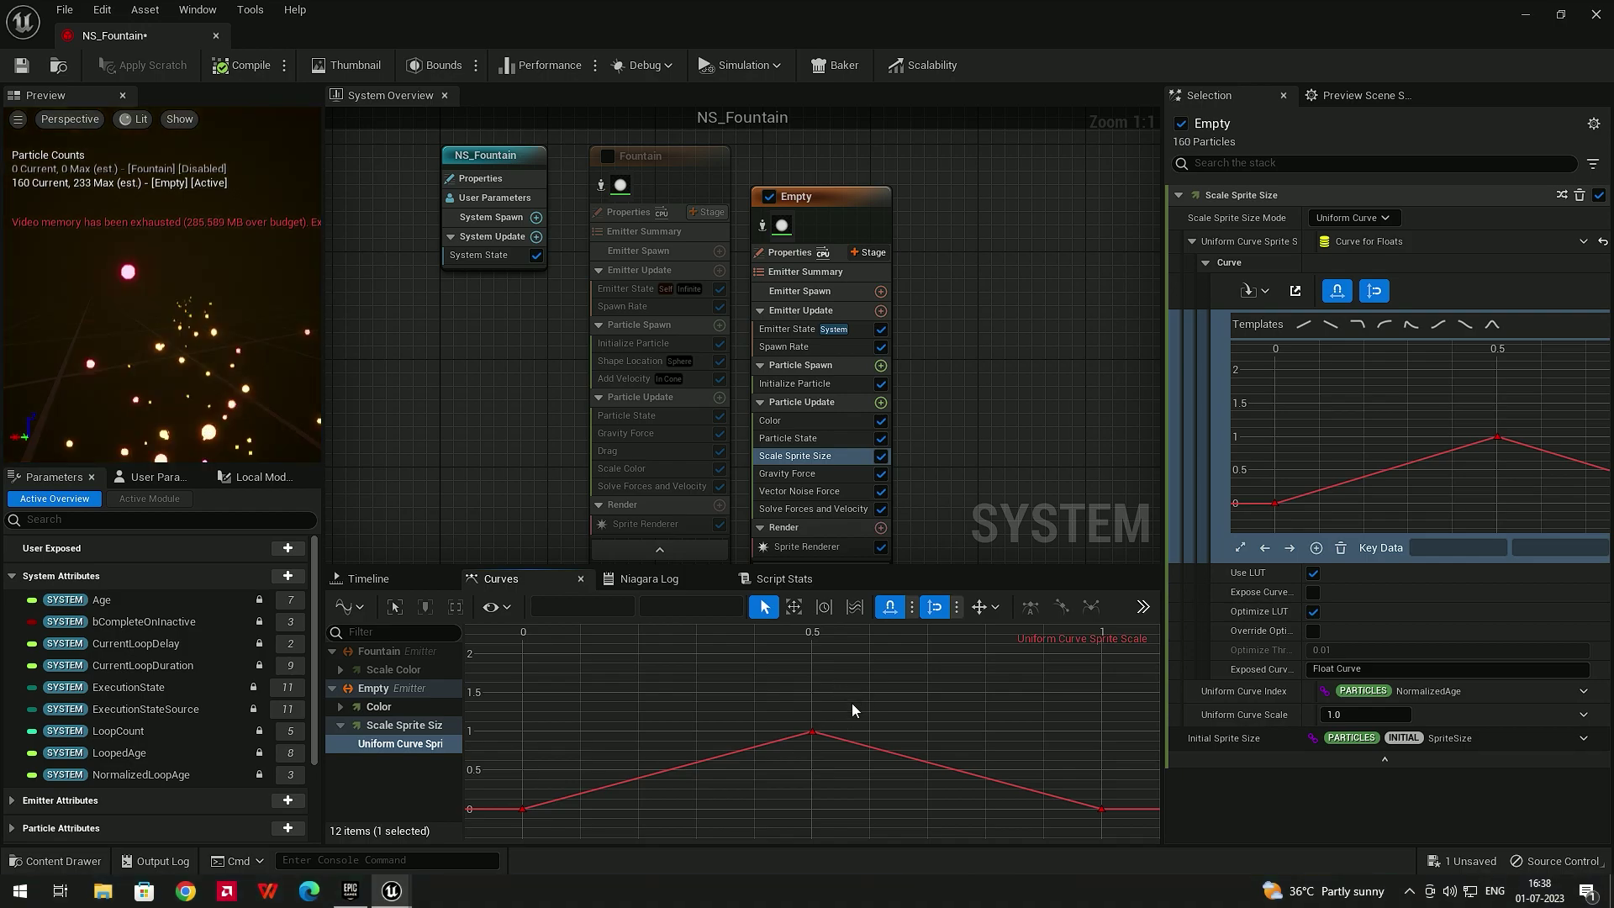
pyautogui.moveTo(866, 688); pyautogui.dragTo(767, 761)
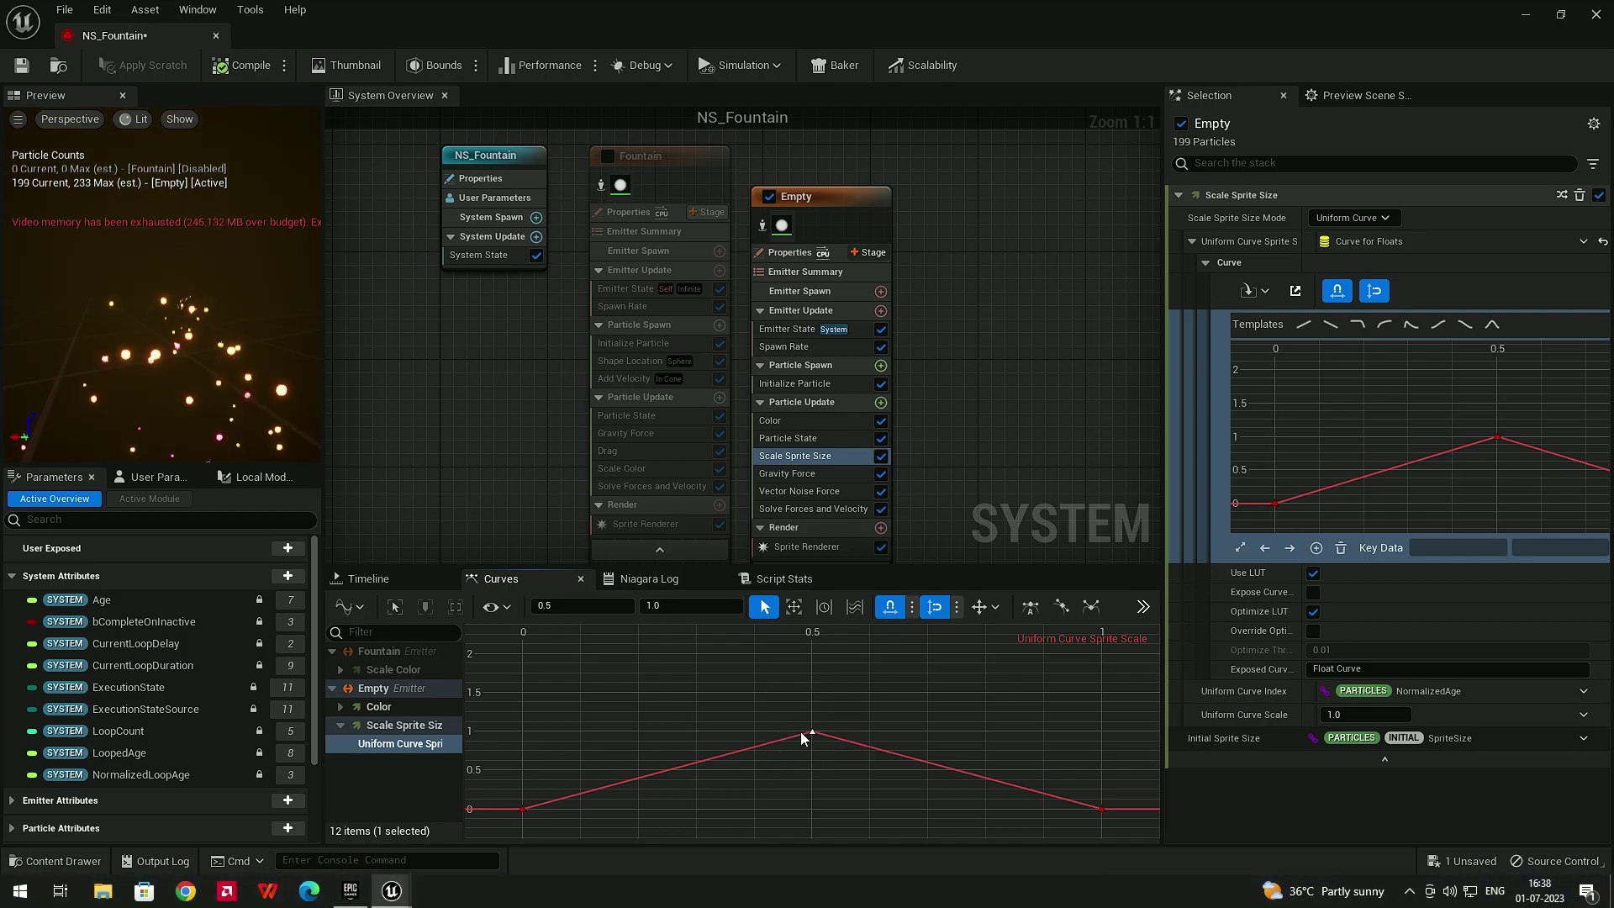
pyautogui.click(1032, 615)
pyautogui.moveTo(504, 786); pyautogui.dragTo(531, 813)
pyautogui.click(1033, 610)
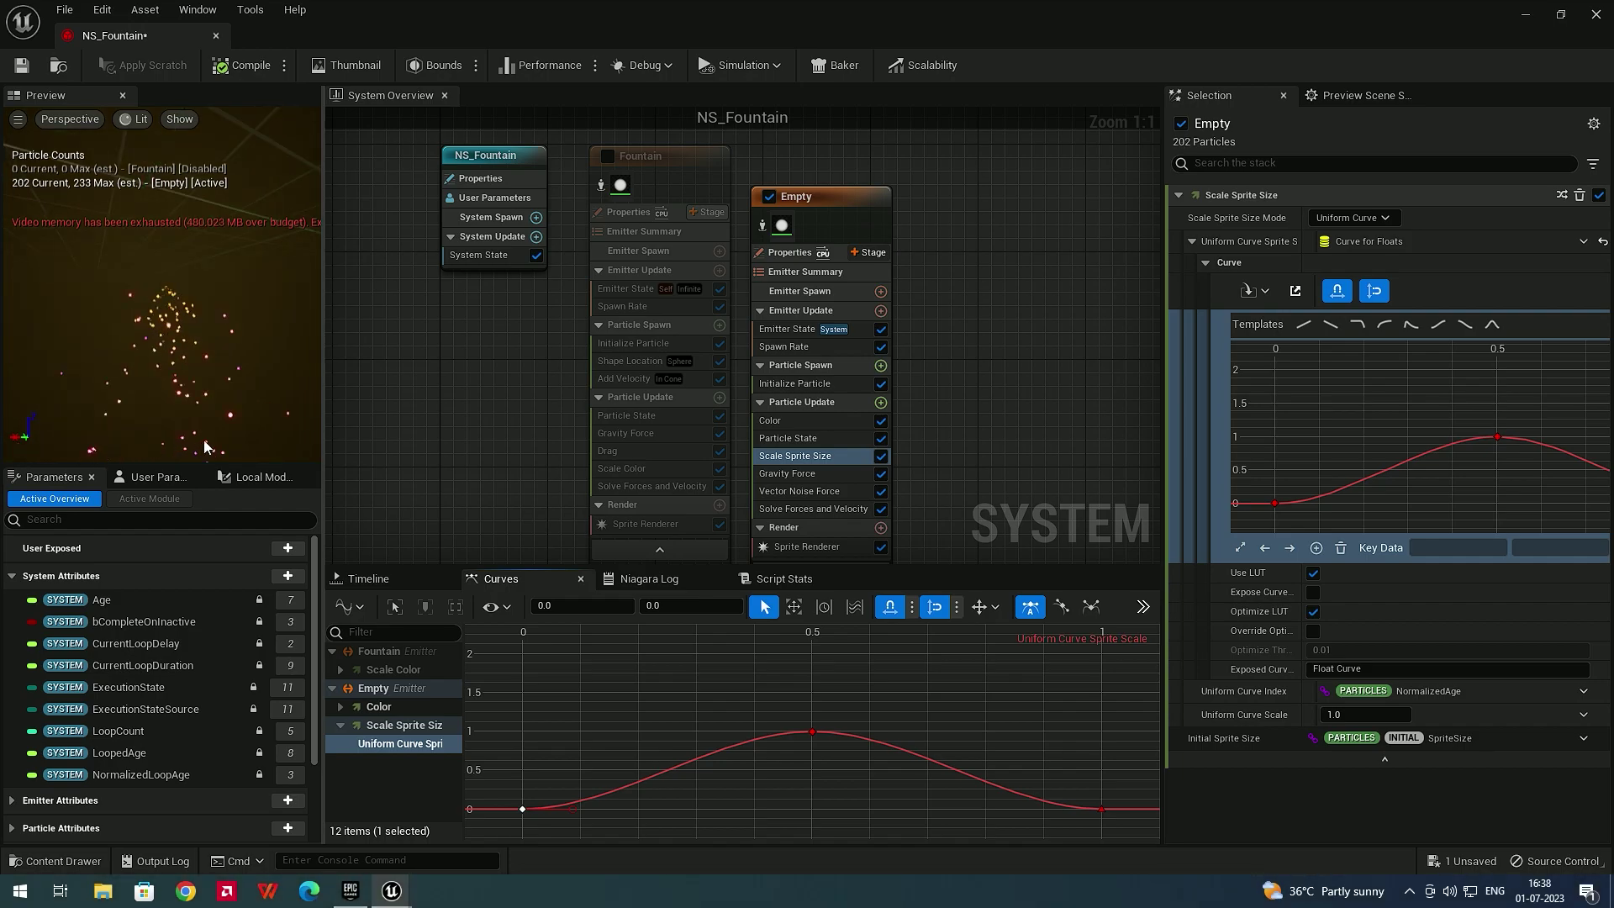
# Try a peak value of 4, then reset the peak key back to 1
pyautogui.moveTo(830, 750); pyautogui.dragTo(832, 752)
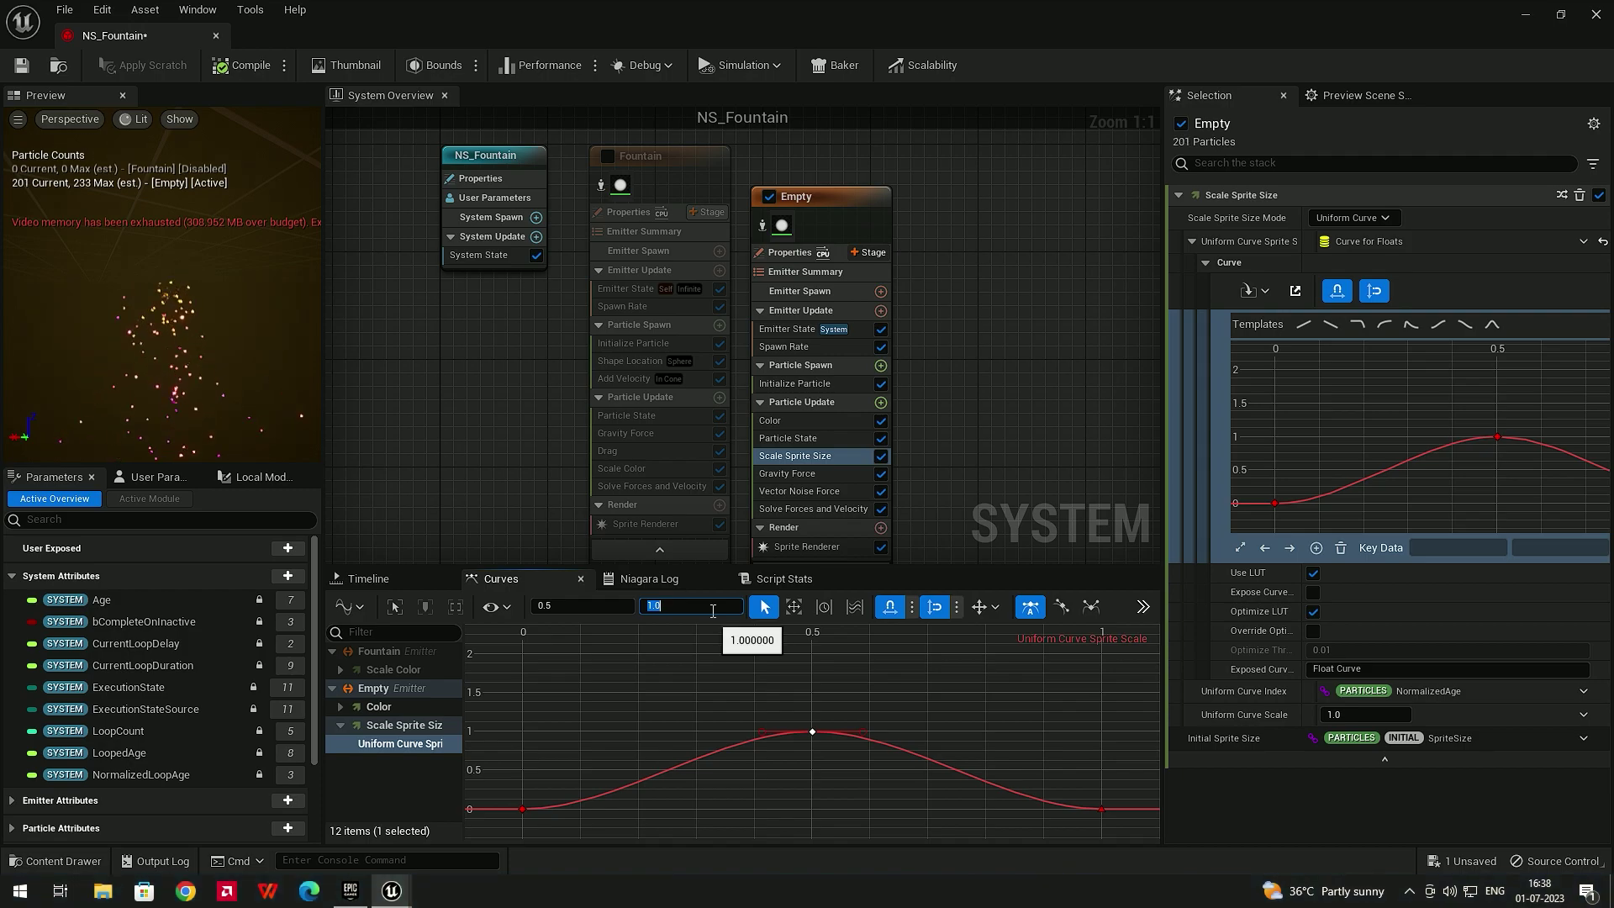
pyautogui.write('4')
pyautogui.press('Return')
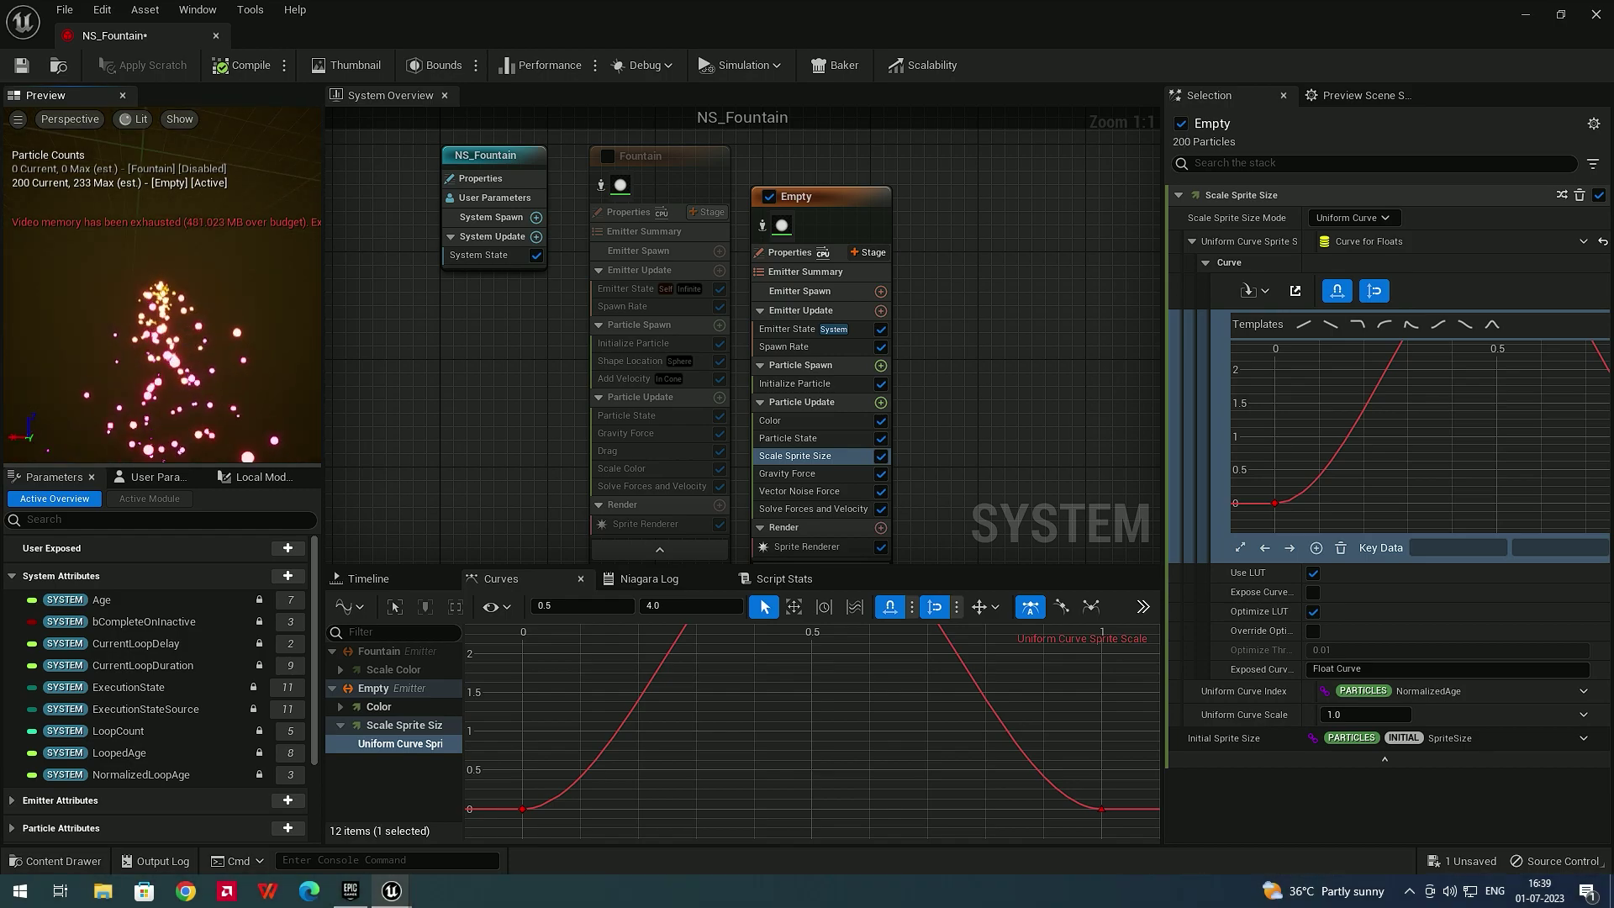
pyautogui.click(684, 598)
pyautogui.write('1')
pyautogui.press('Return')
pyautogui.click(849, 708)
pyautogui.click(817, 729)
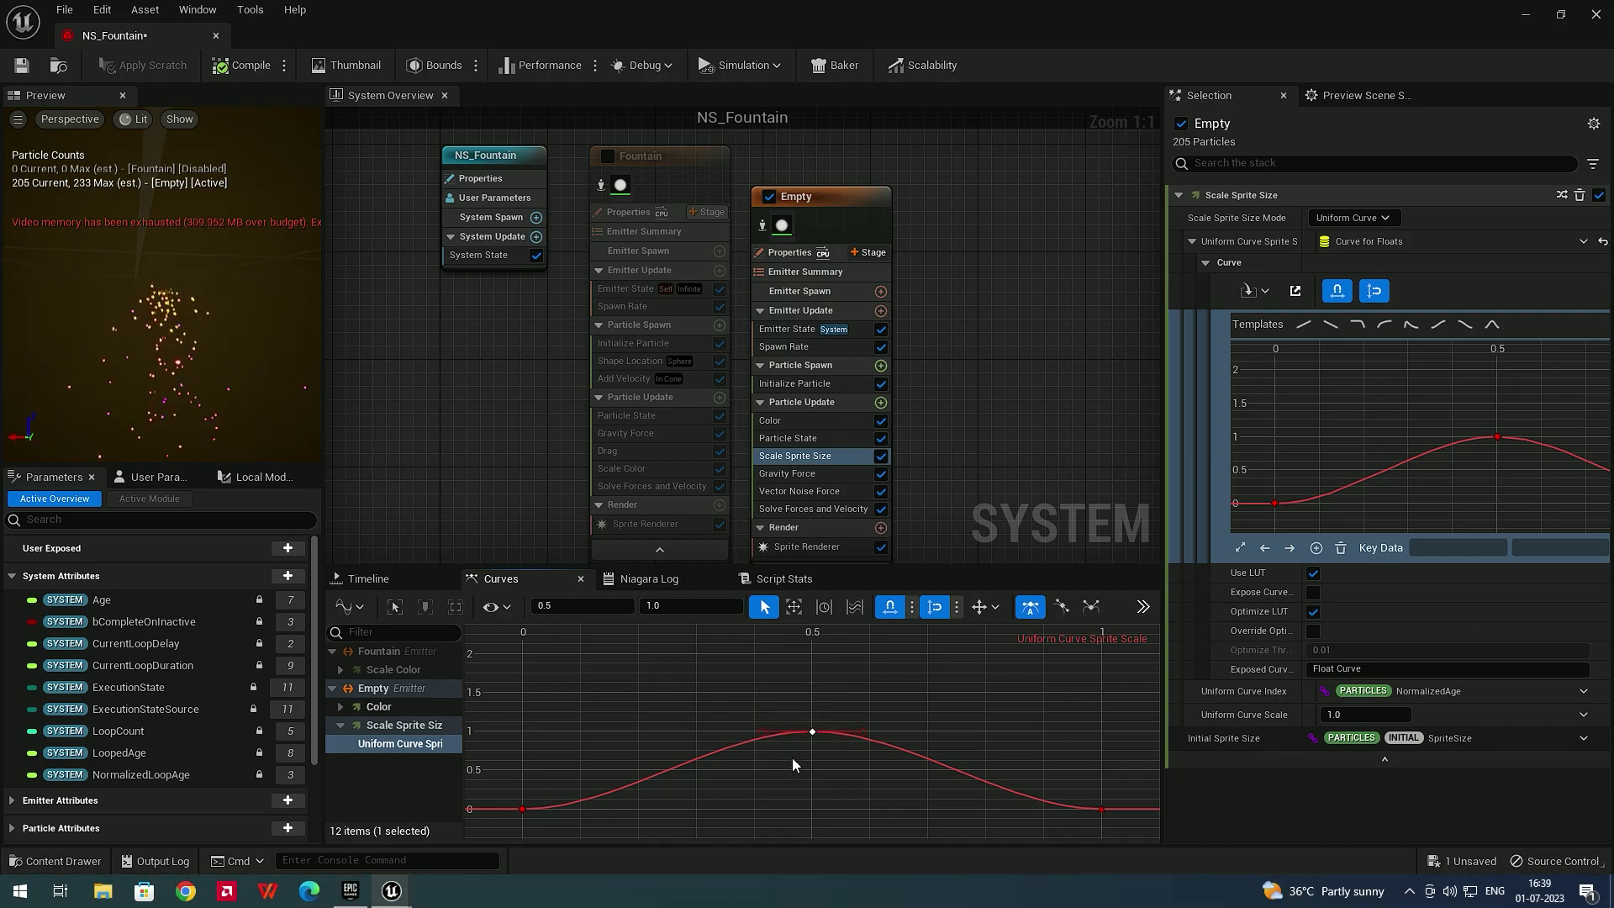
# Delete the peak key, then test a new middle key at value 1 with auto tangents
pyautogui.press('Delete')
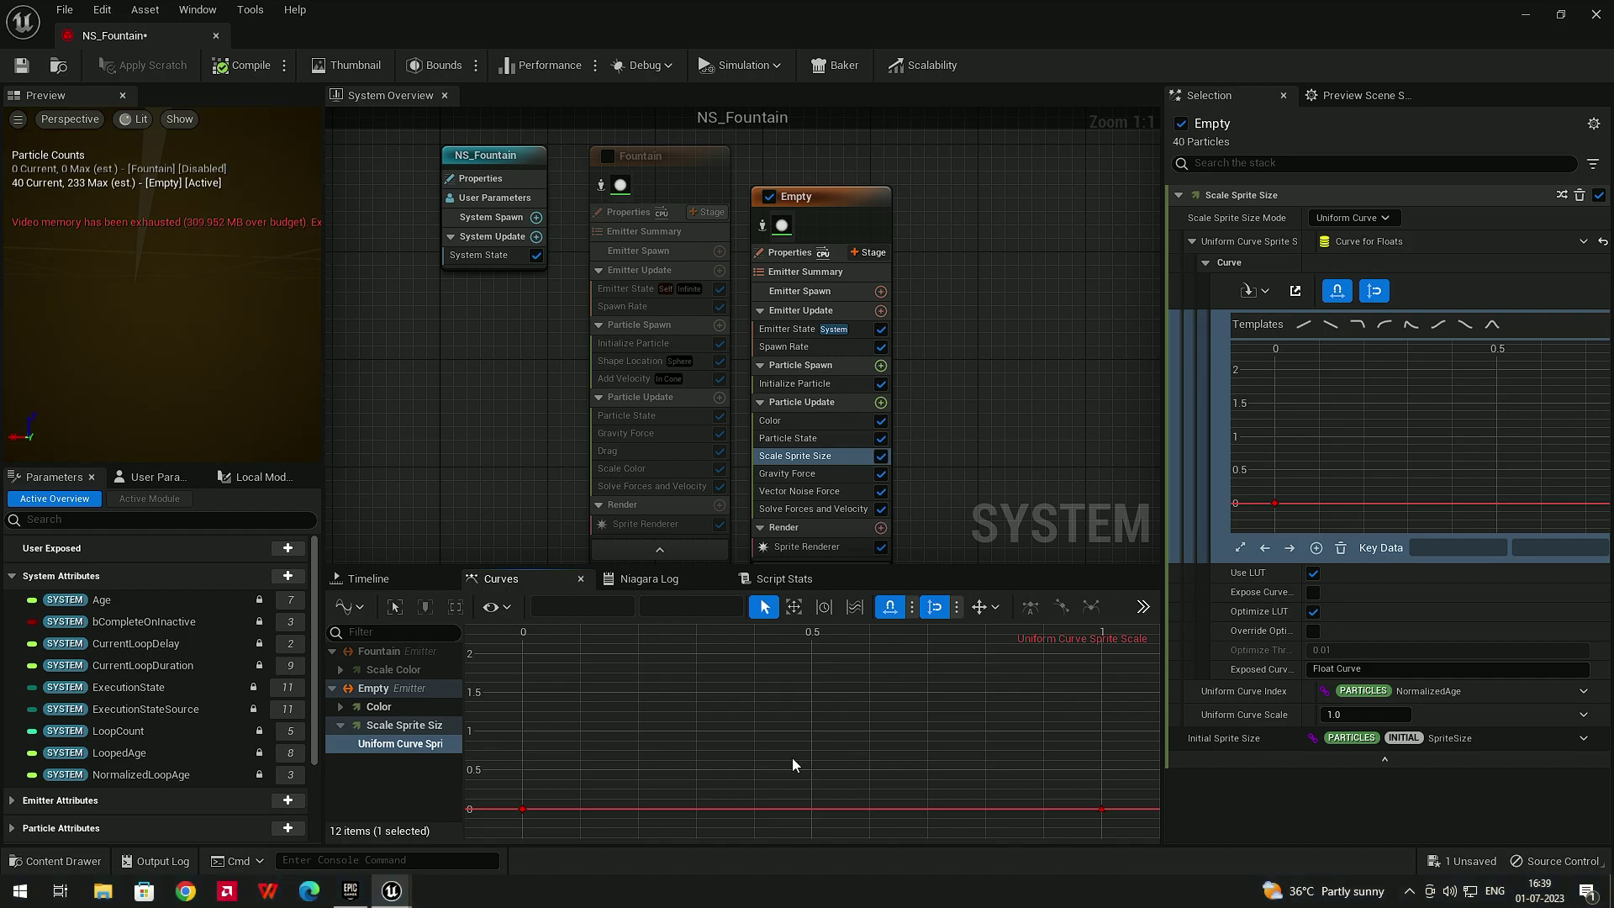
pyautogui.middleClick(810, 808)
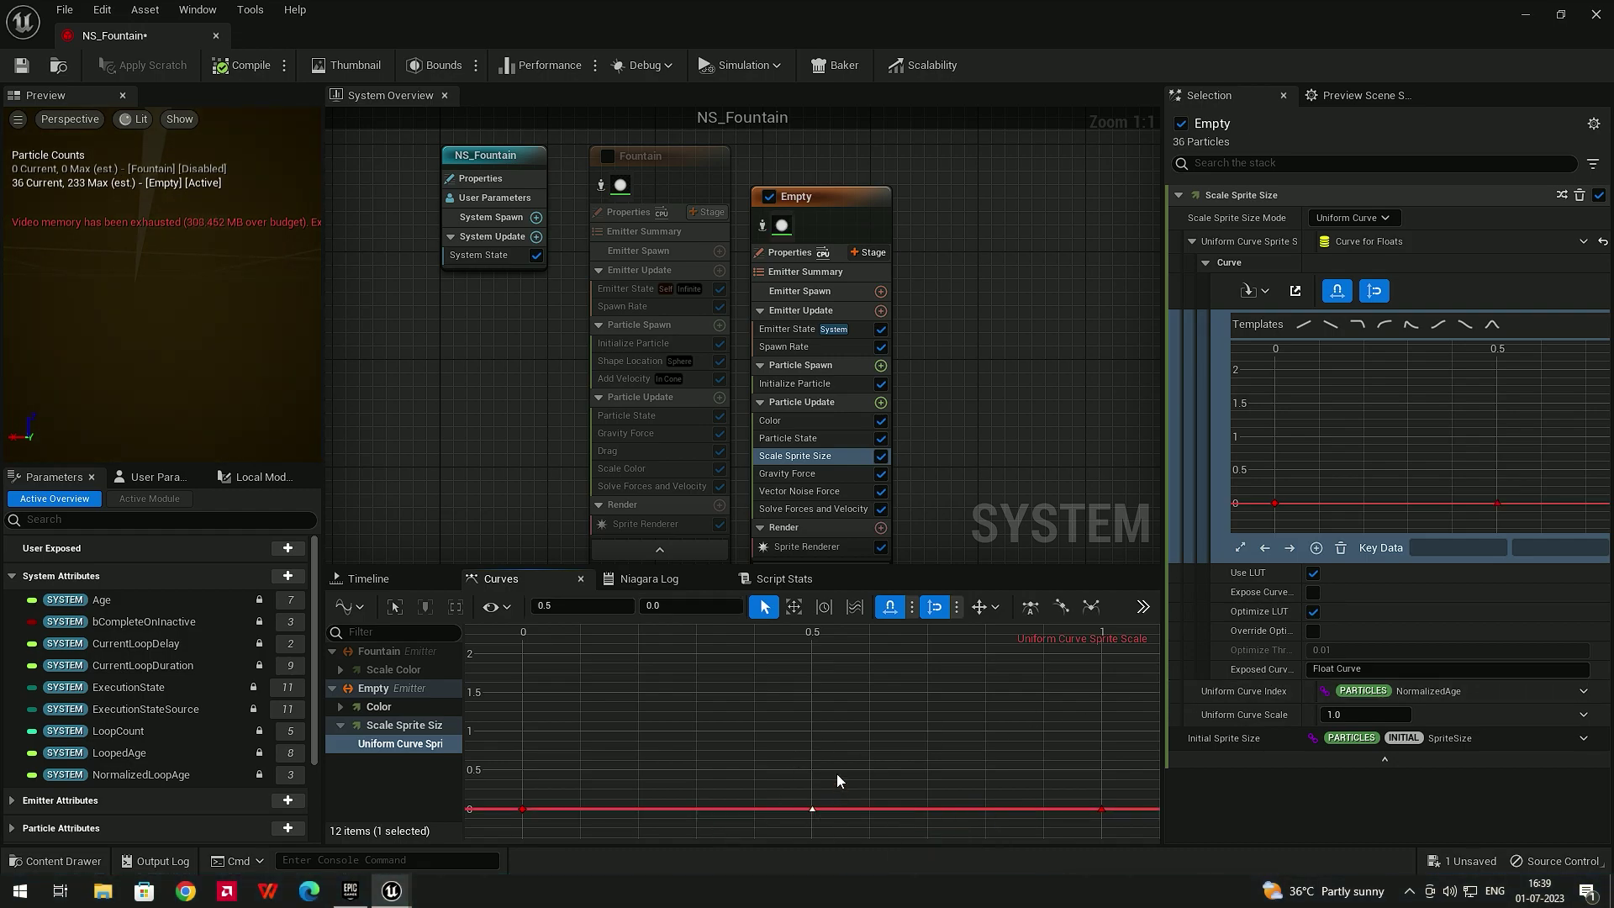
pyautogui.moveTo(793, 761); pyautogui.dragTo(837, 817)
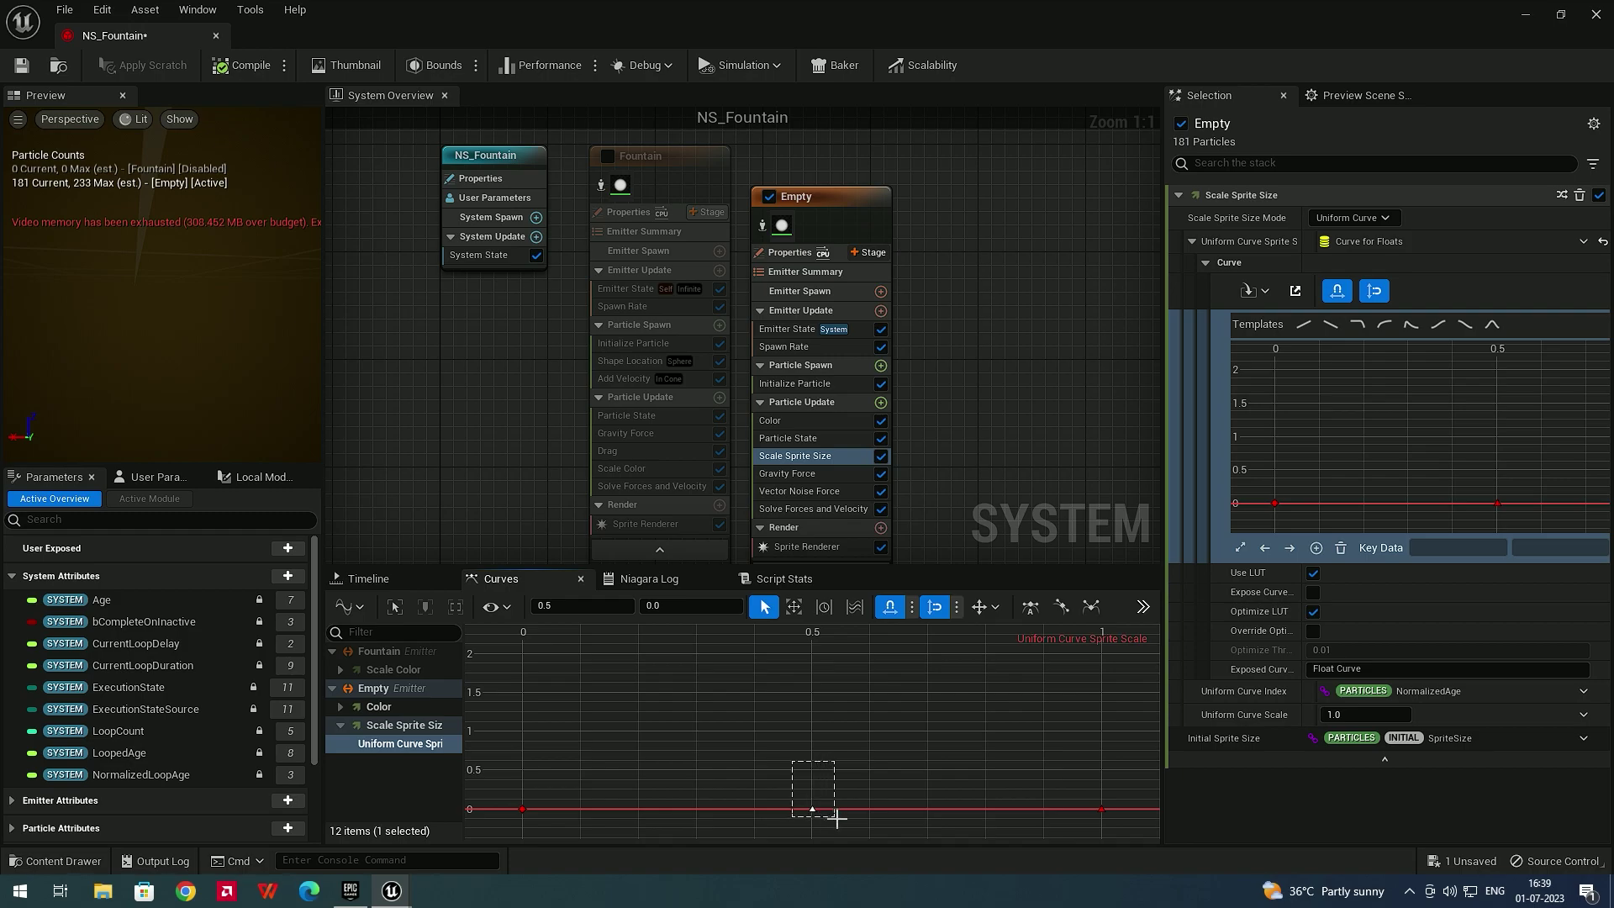
pyautogui.write('1')
pyautogui.press('Return')
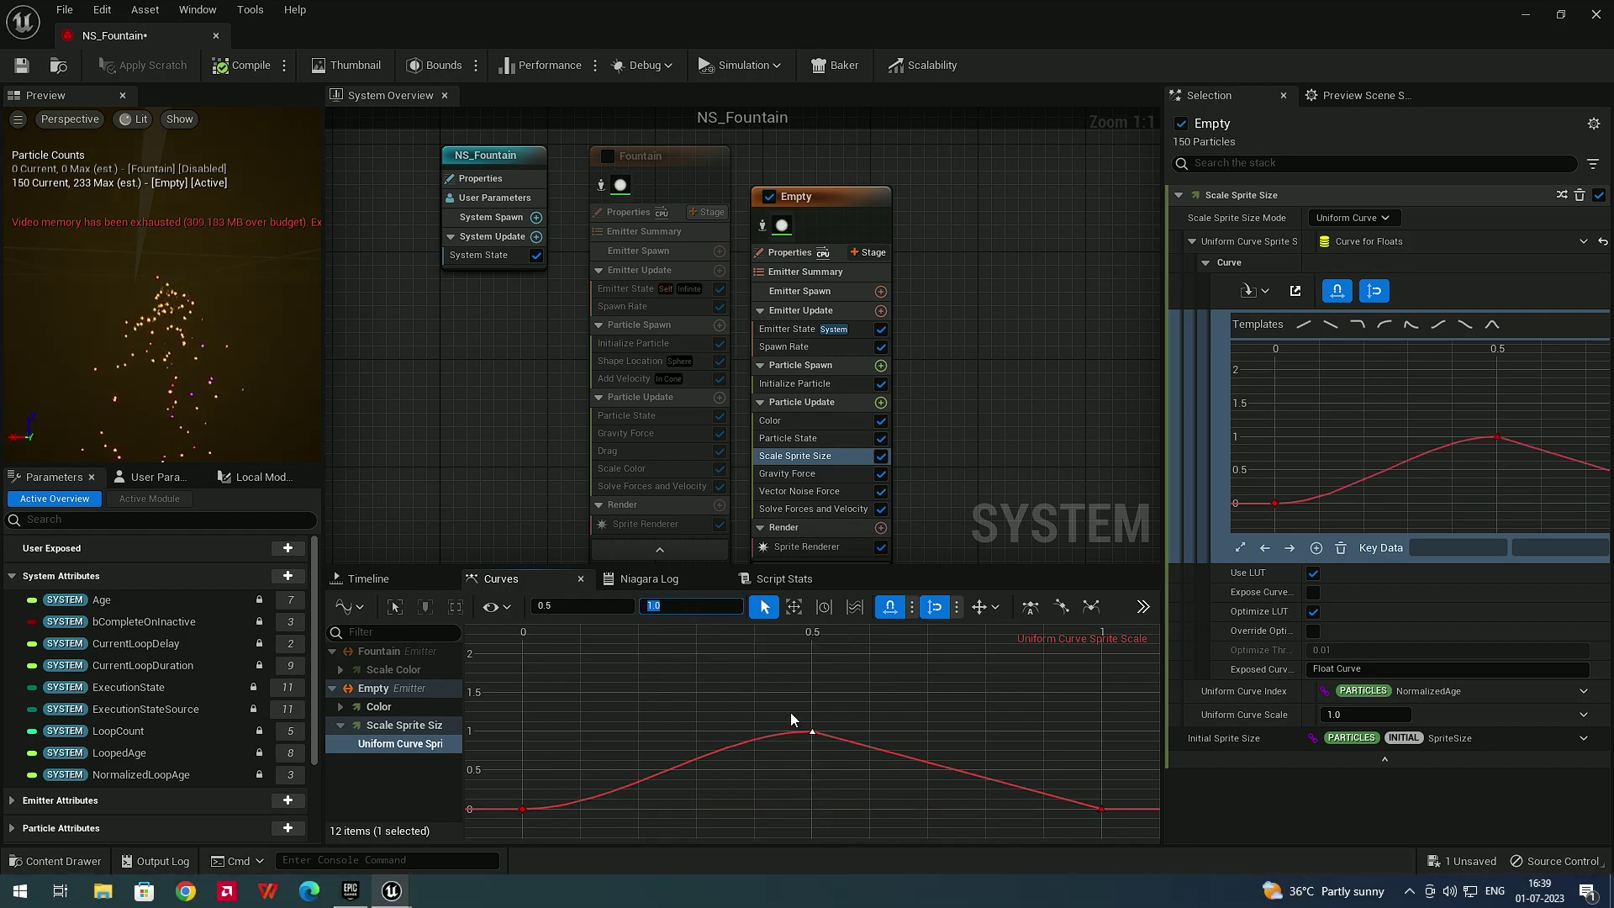
pyautogui.click(1031, 606)
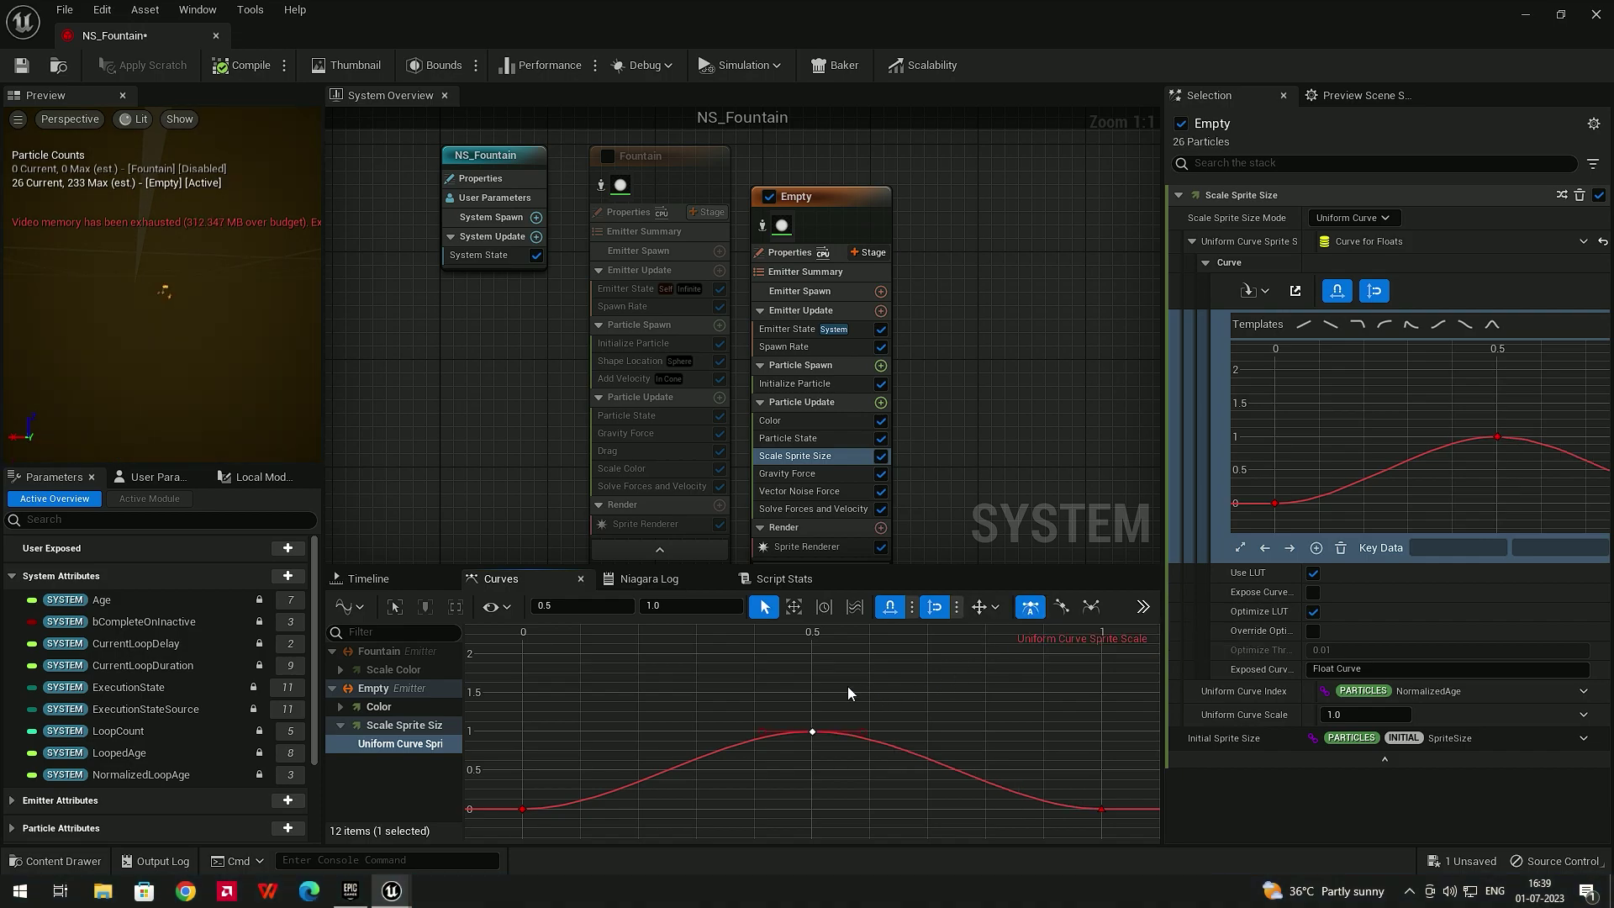
pyautogui.moveTo(866, 730); pyautogui.dragTo(839, 664)
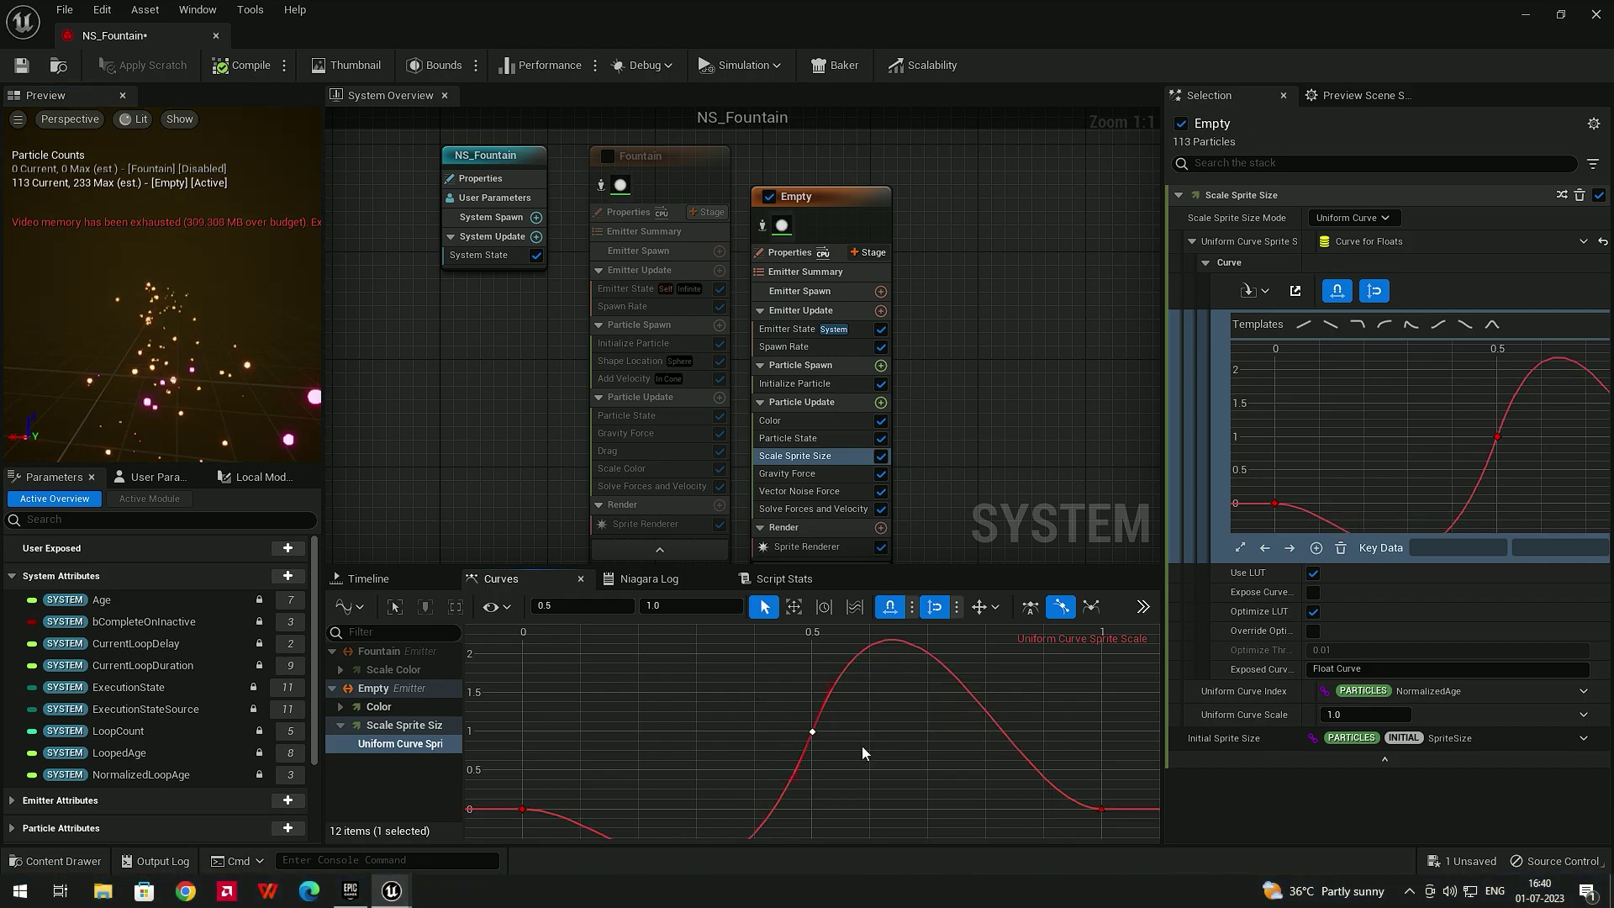
# Delete the middle key and set the end key's value to 1
pyautogui.press('Delete')
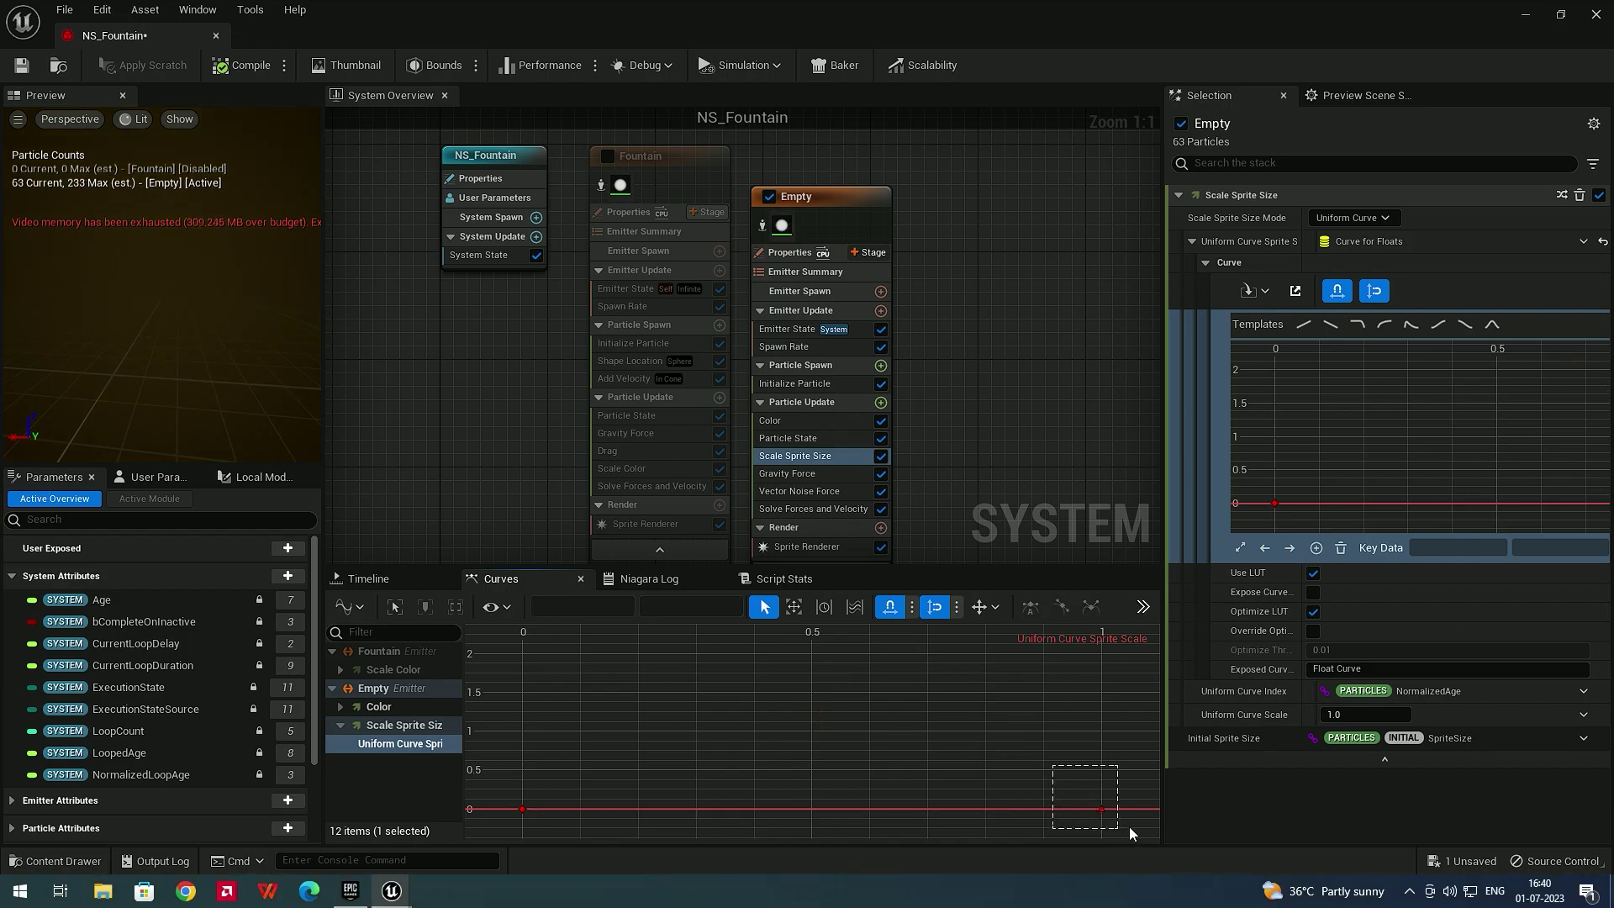
pyautogui.moveTo(1129, 825); pyautogui.dragTo(1123, 828)
pyautogui.click(682, 606)
pyautogui.write('1')
pyautogui.press('Return')
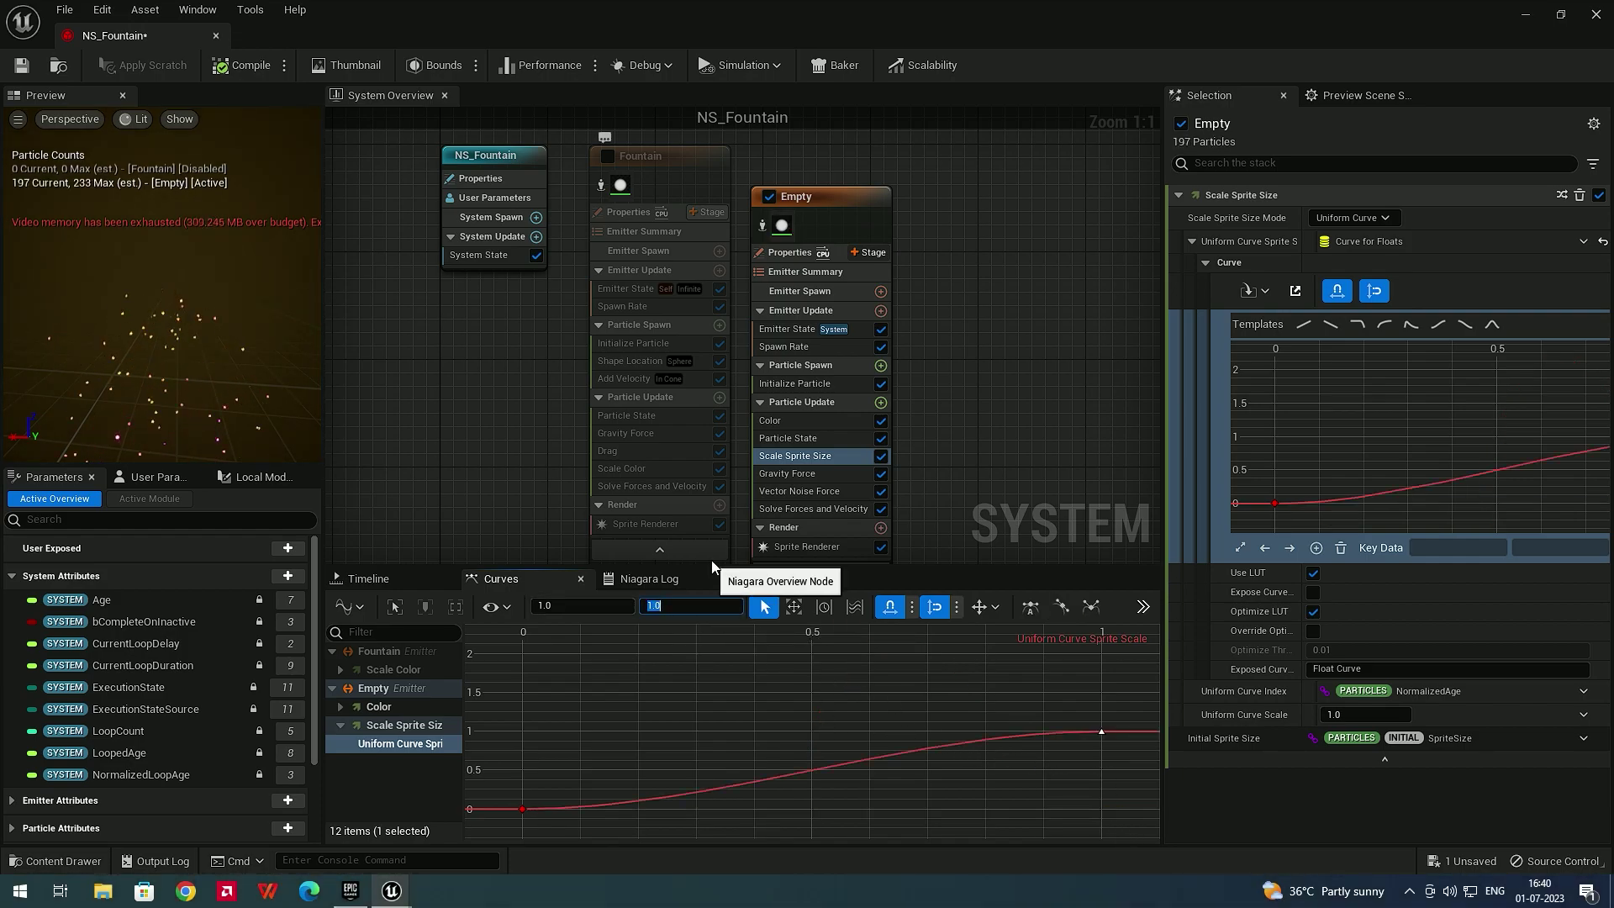
# Switch Vector Noise Force's Force Amount to Float from Curve
pyautogui.click(809, 498)
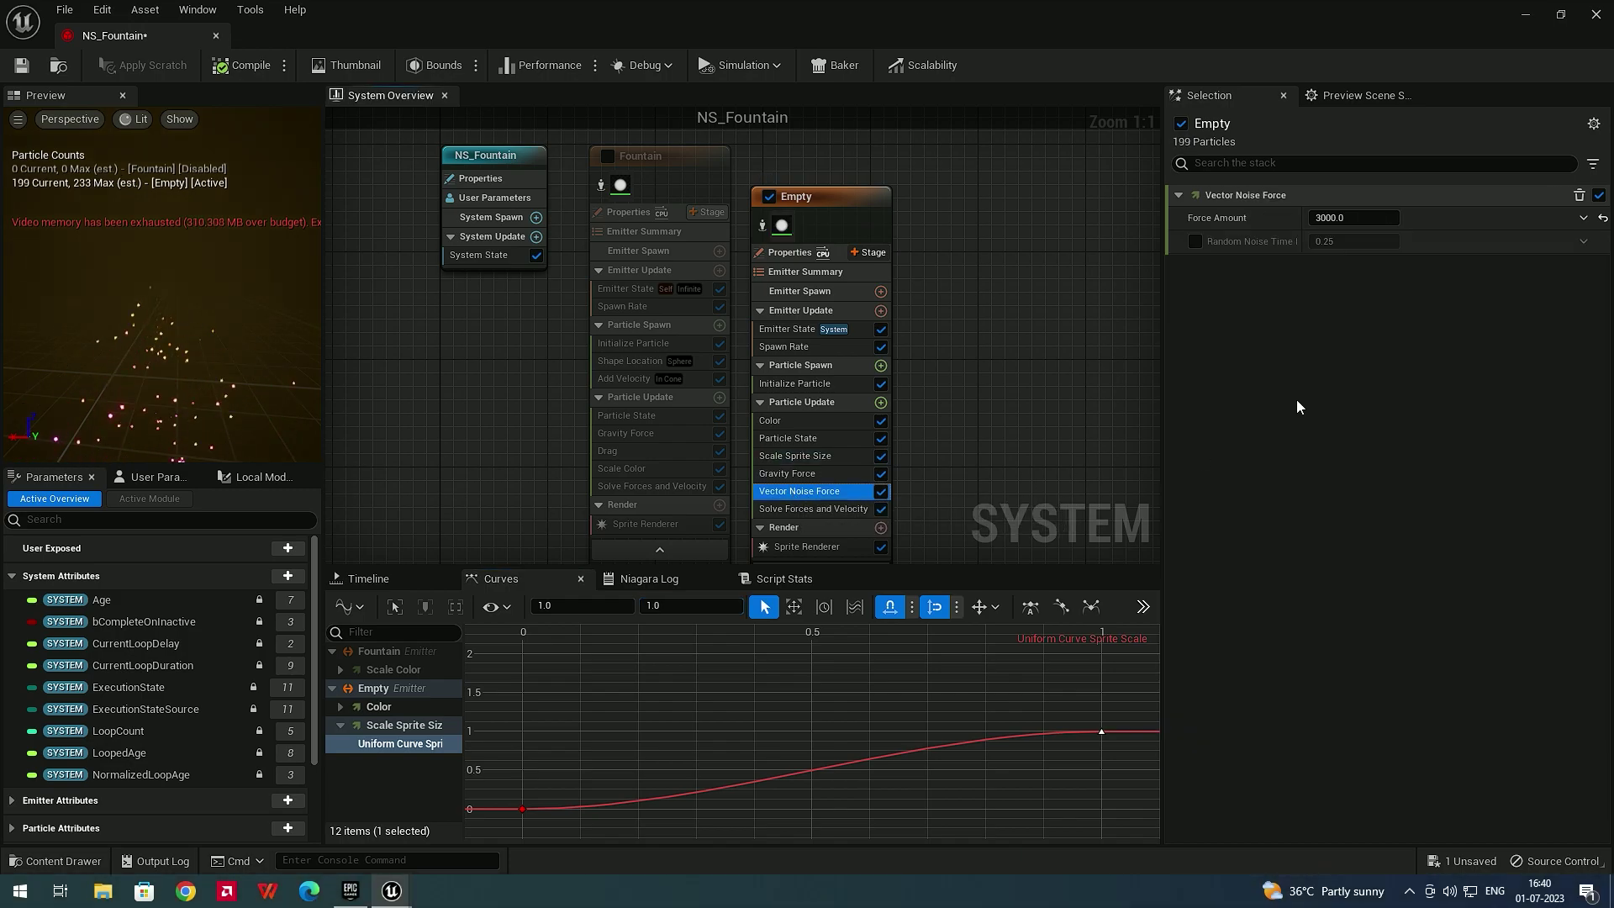
pyautogui.click(379, 580)
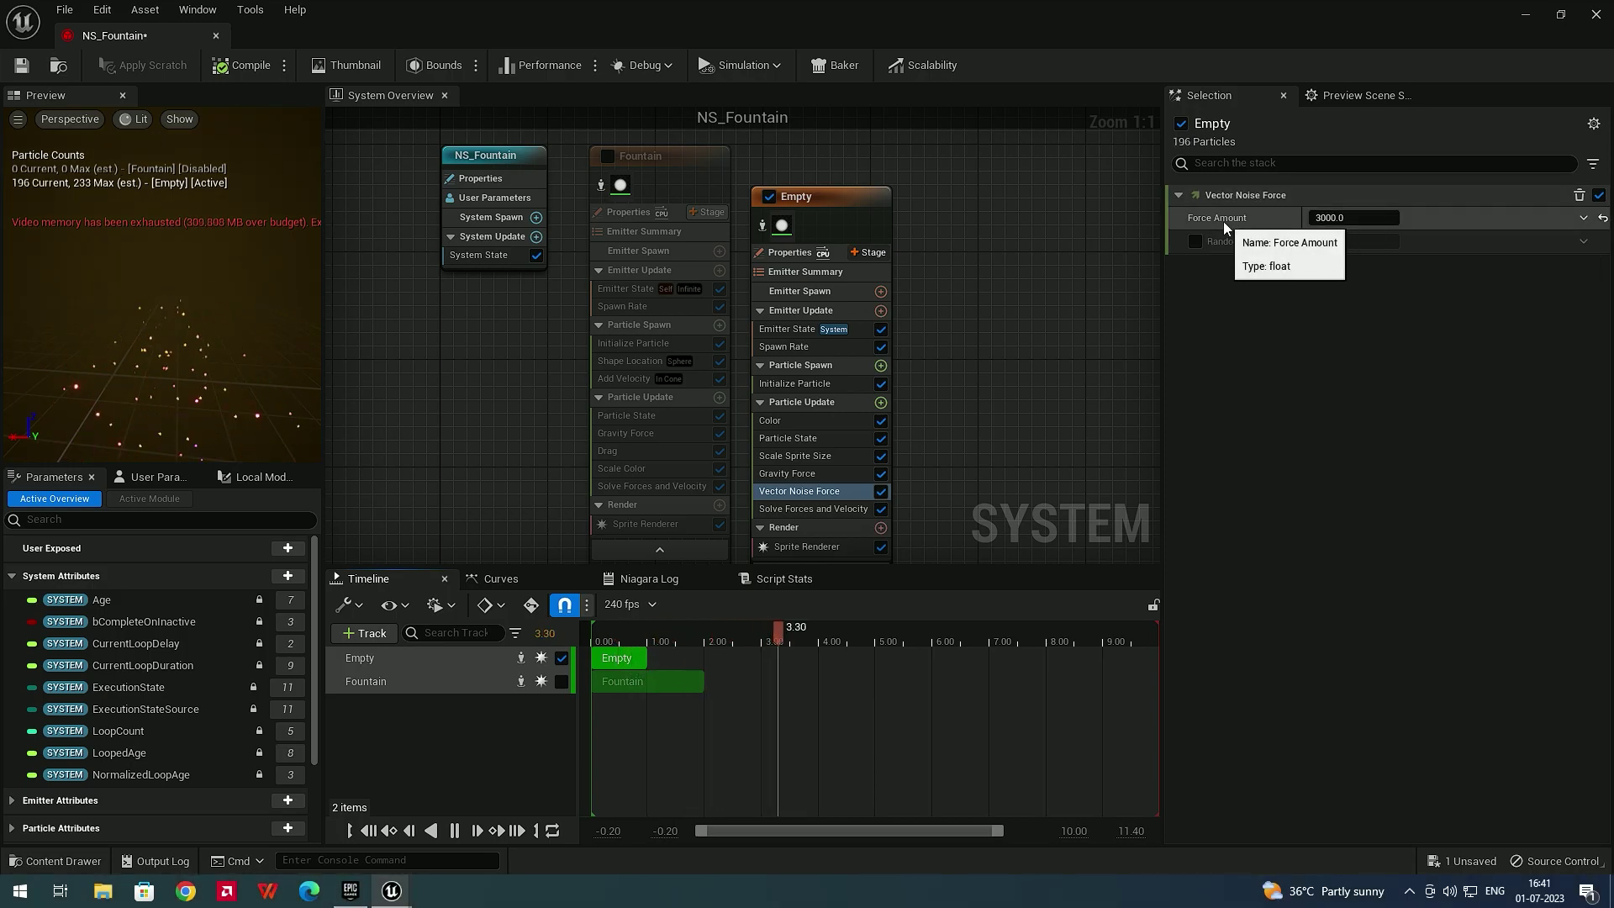
pyautogui.click(1585, 219)
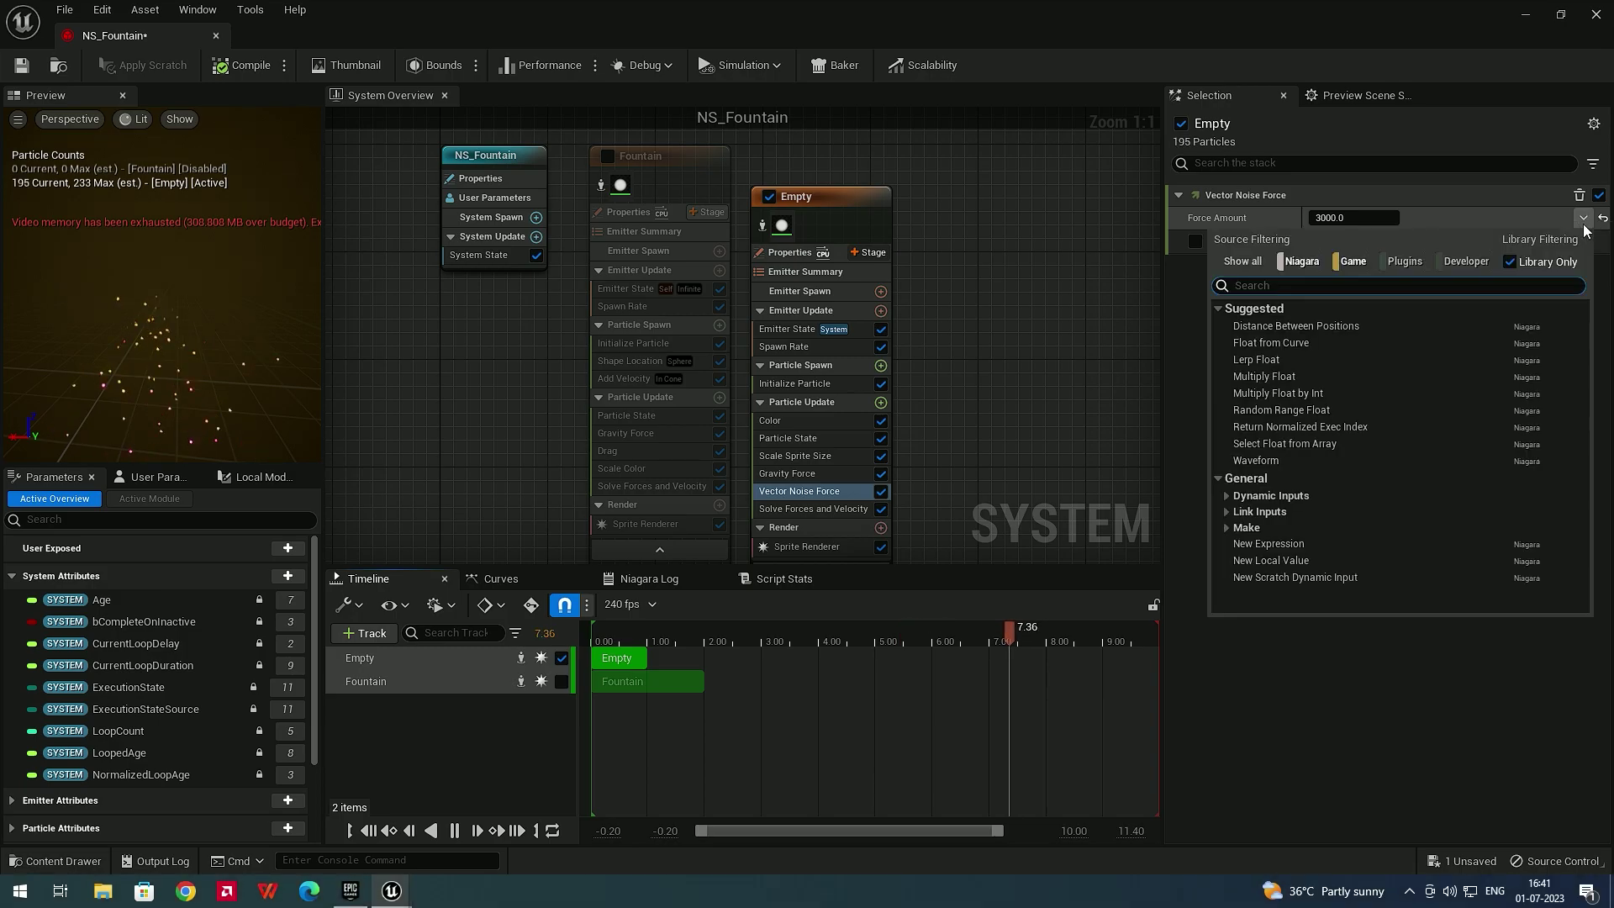
pyautogui.write('curve')
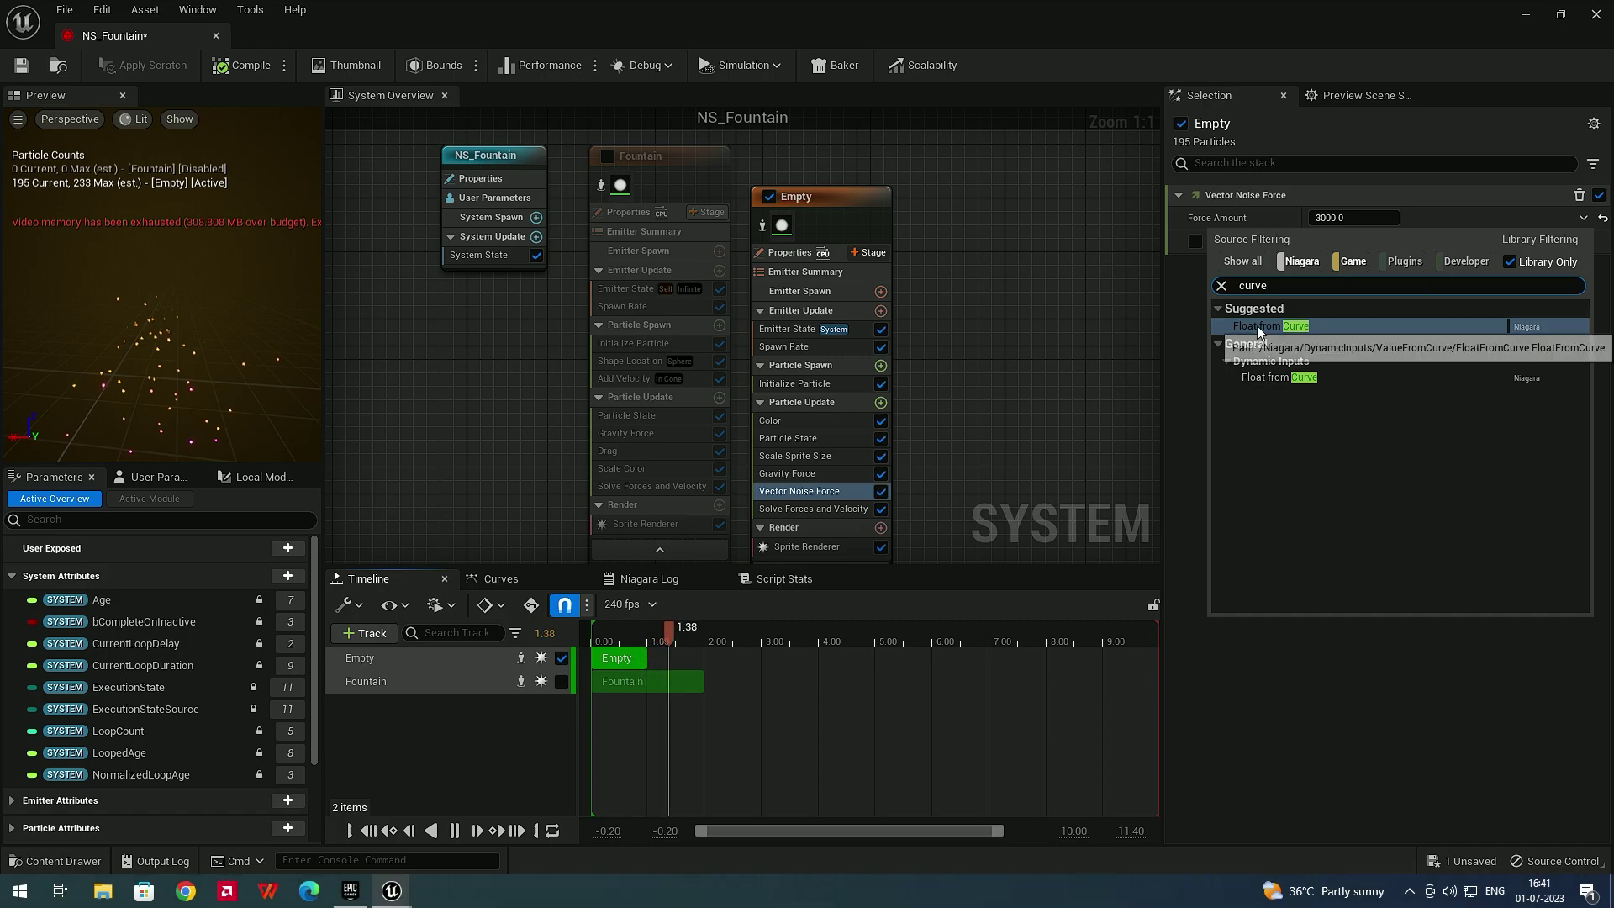
pyautogui.click(1299, 327)
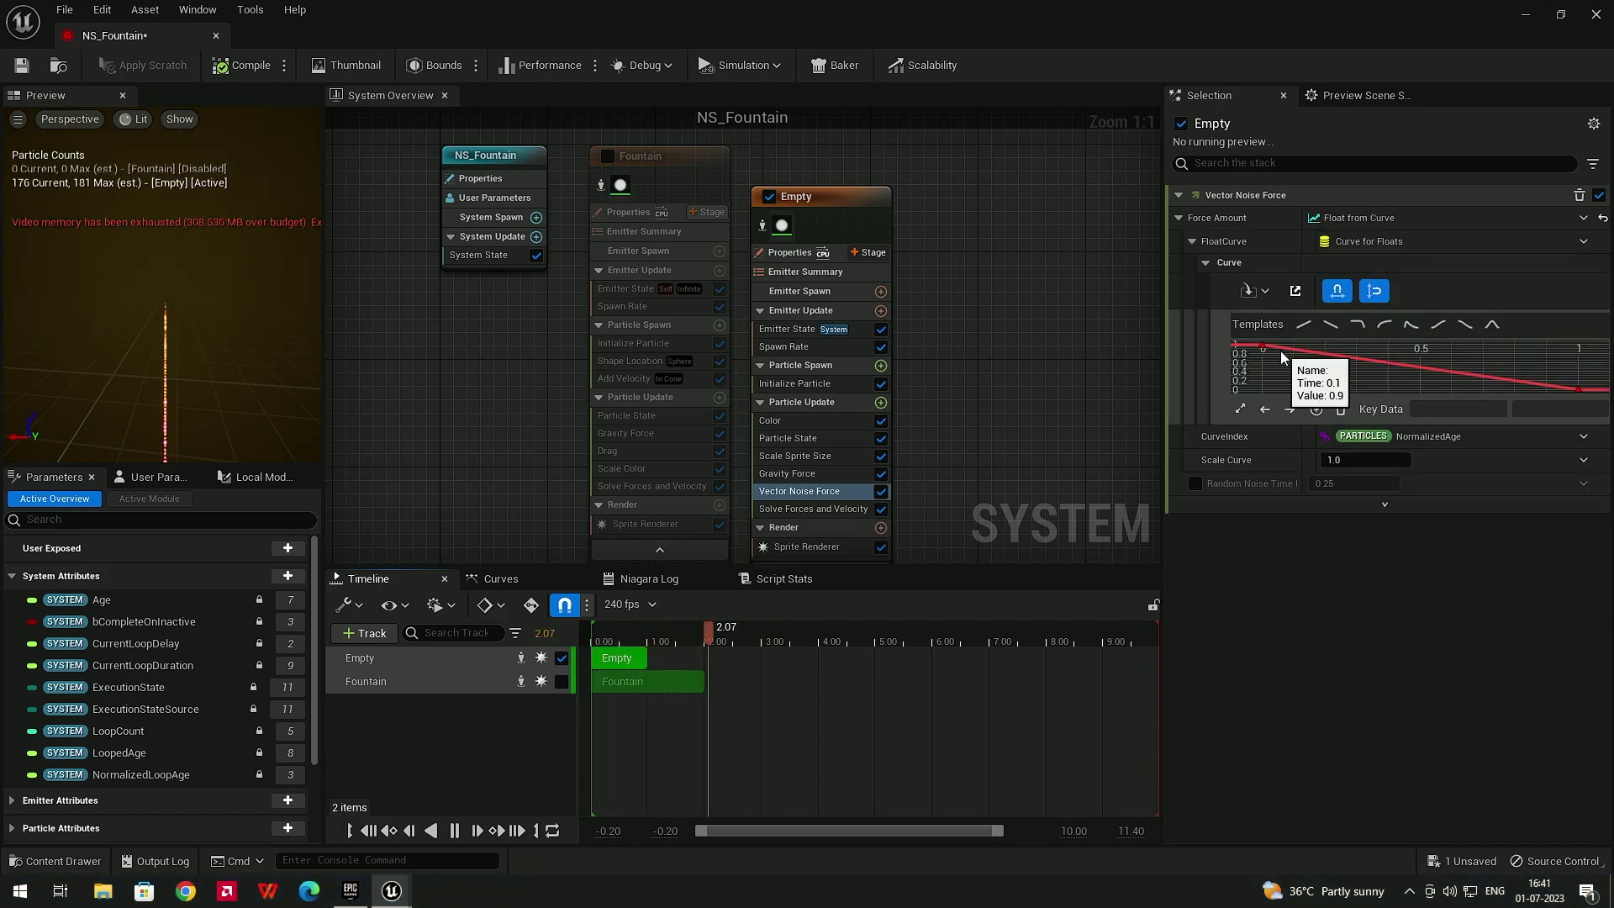
# Apply the Linear Ramp Up template to the curve and set its end key to 1000
pyautogui.click(1294, 292)
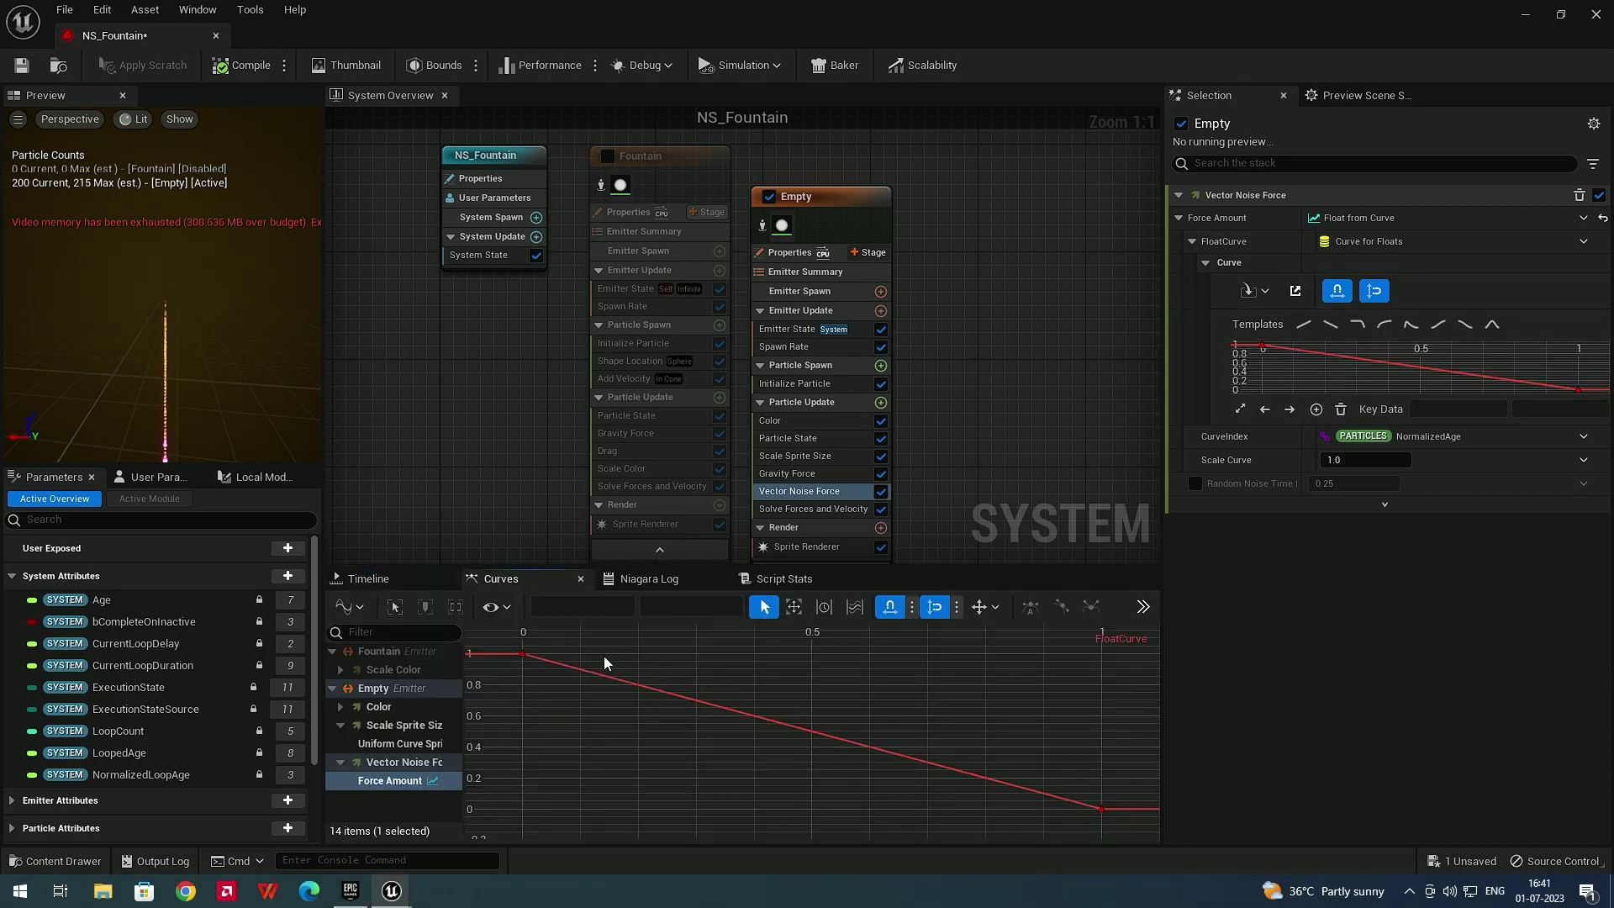
pyautogui.click(1302, 326)
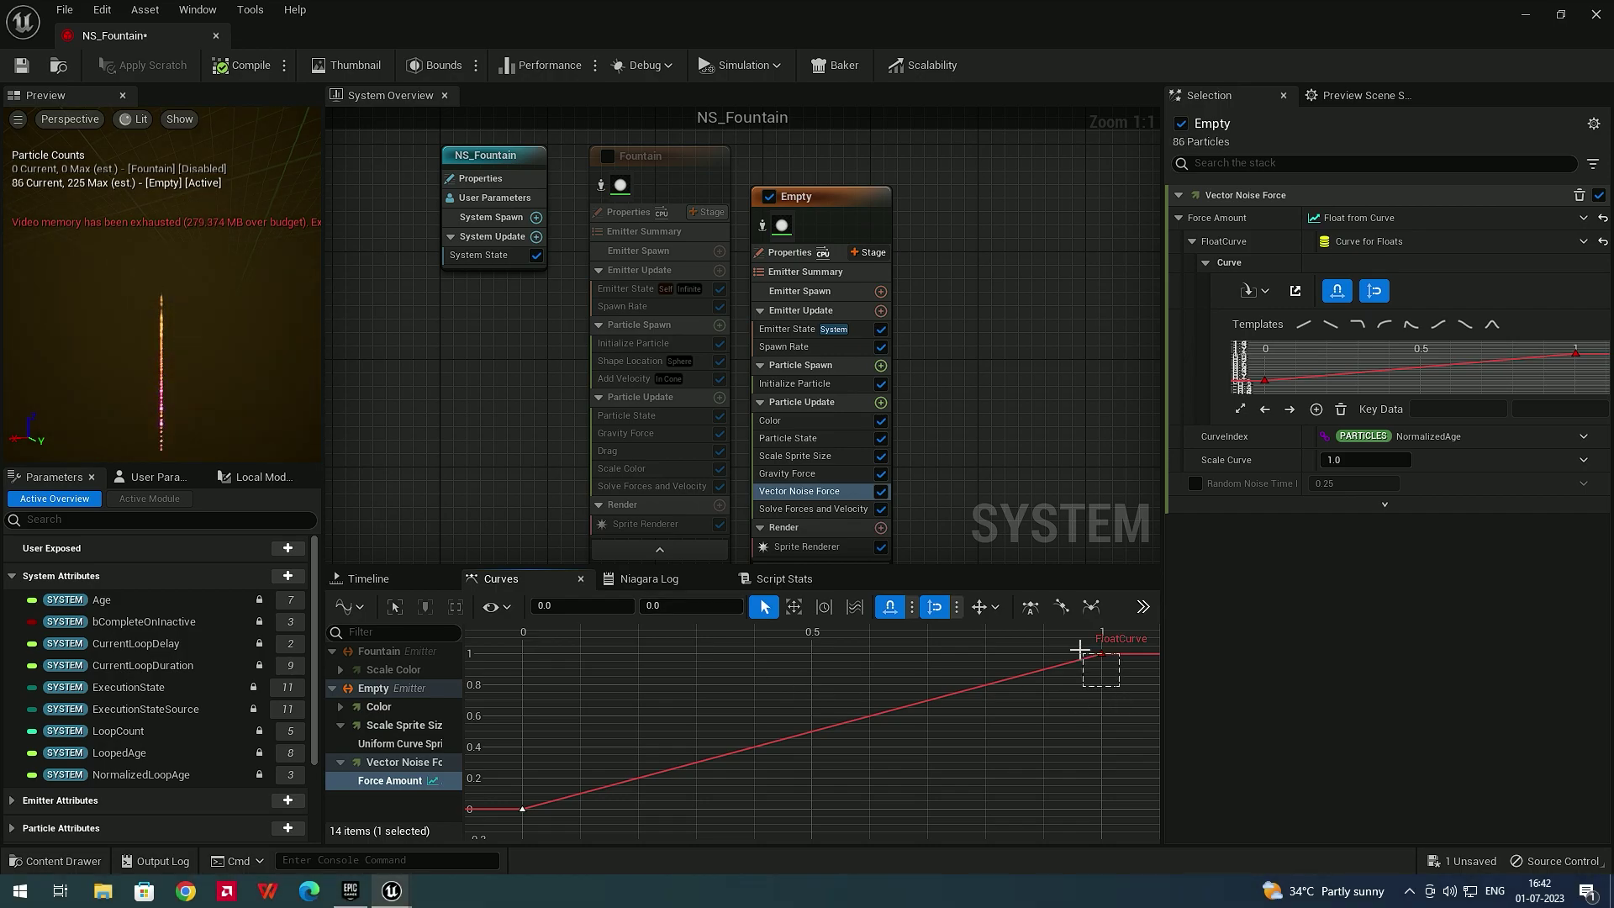
pyautogui.click(660, 606)
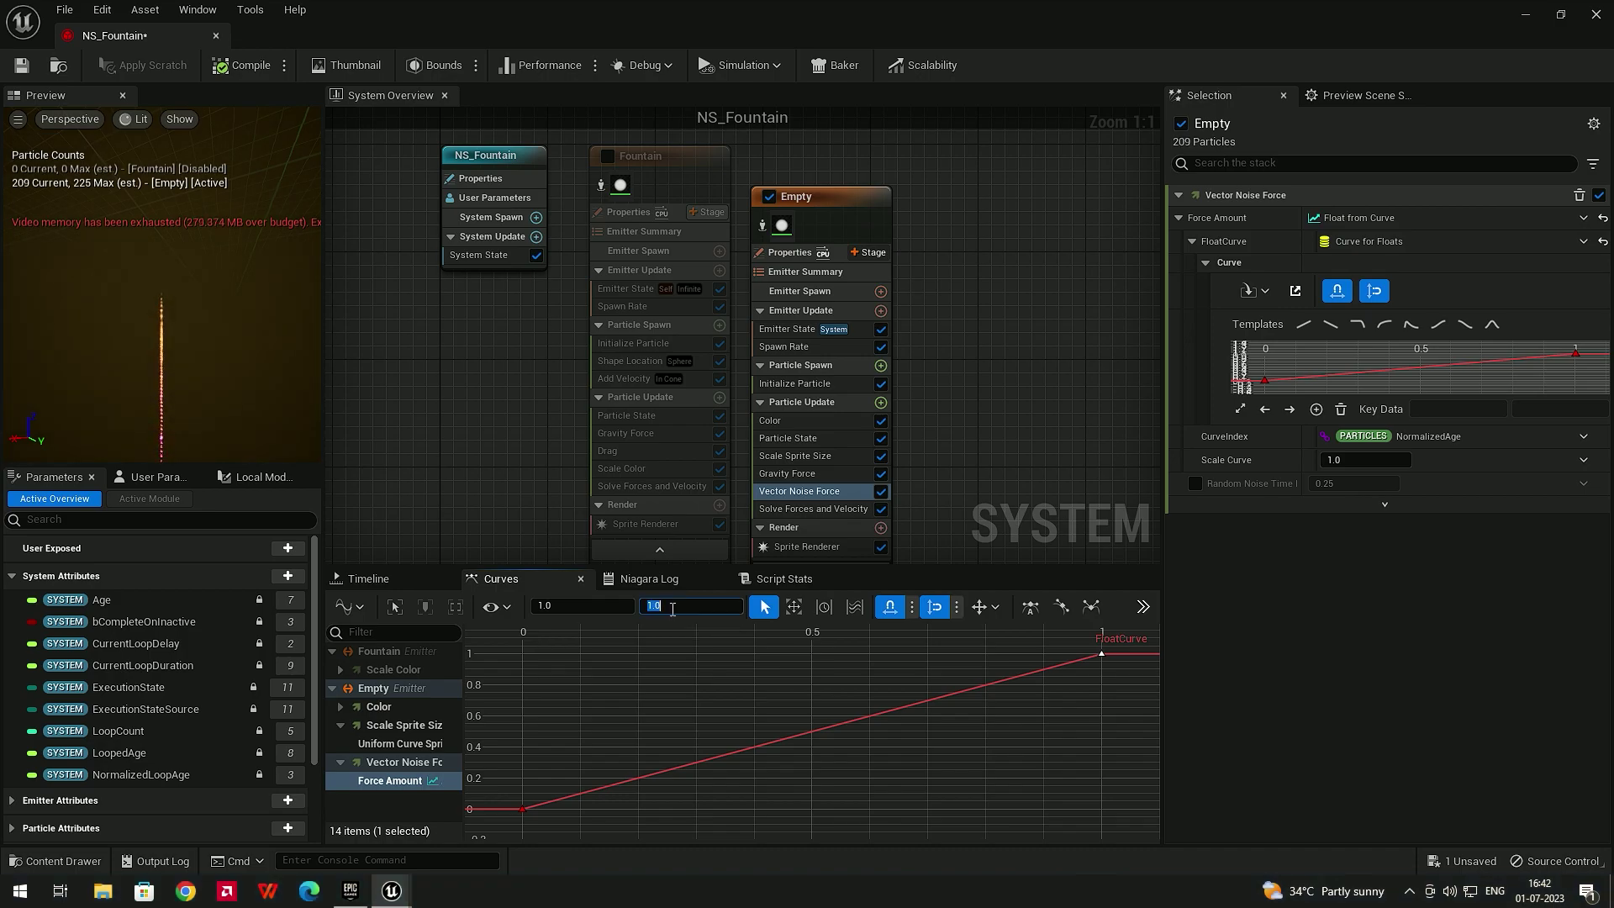
pyautogui.write('1000')
pyautogui.press('Return')
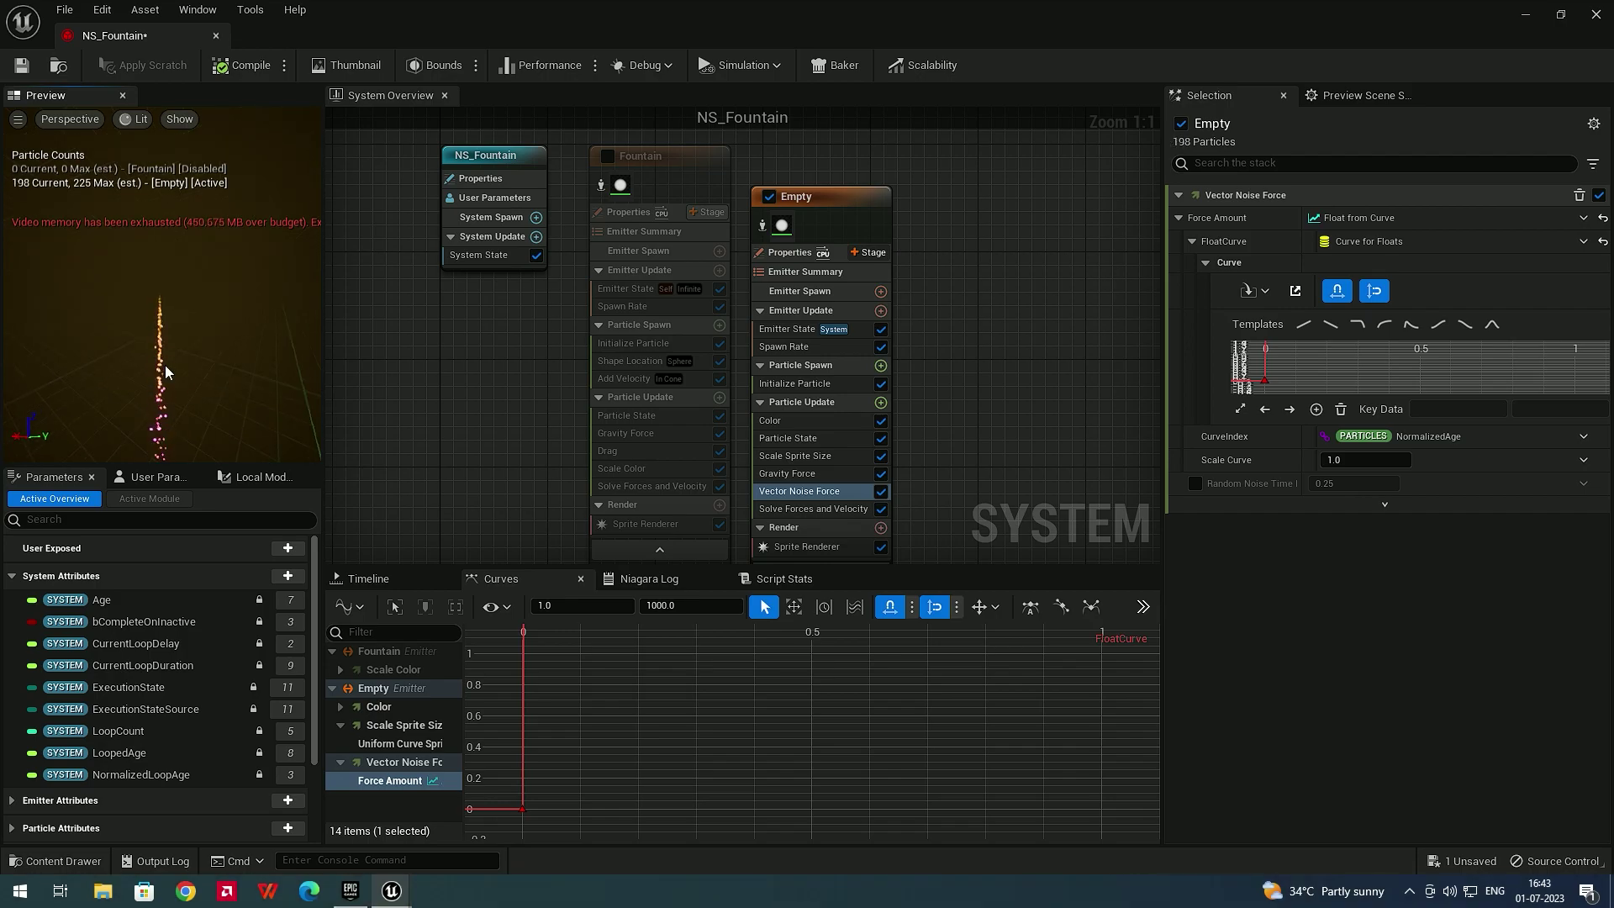
# Change Initialize Particle's Lifetime Mode to Direct Set with a Lifetime of 1.0
pyautogui.click(792, 384)
pyautogui.click(1337, 307)
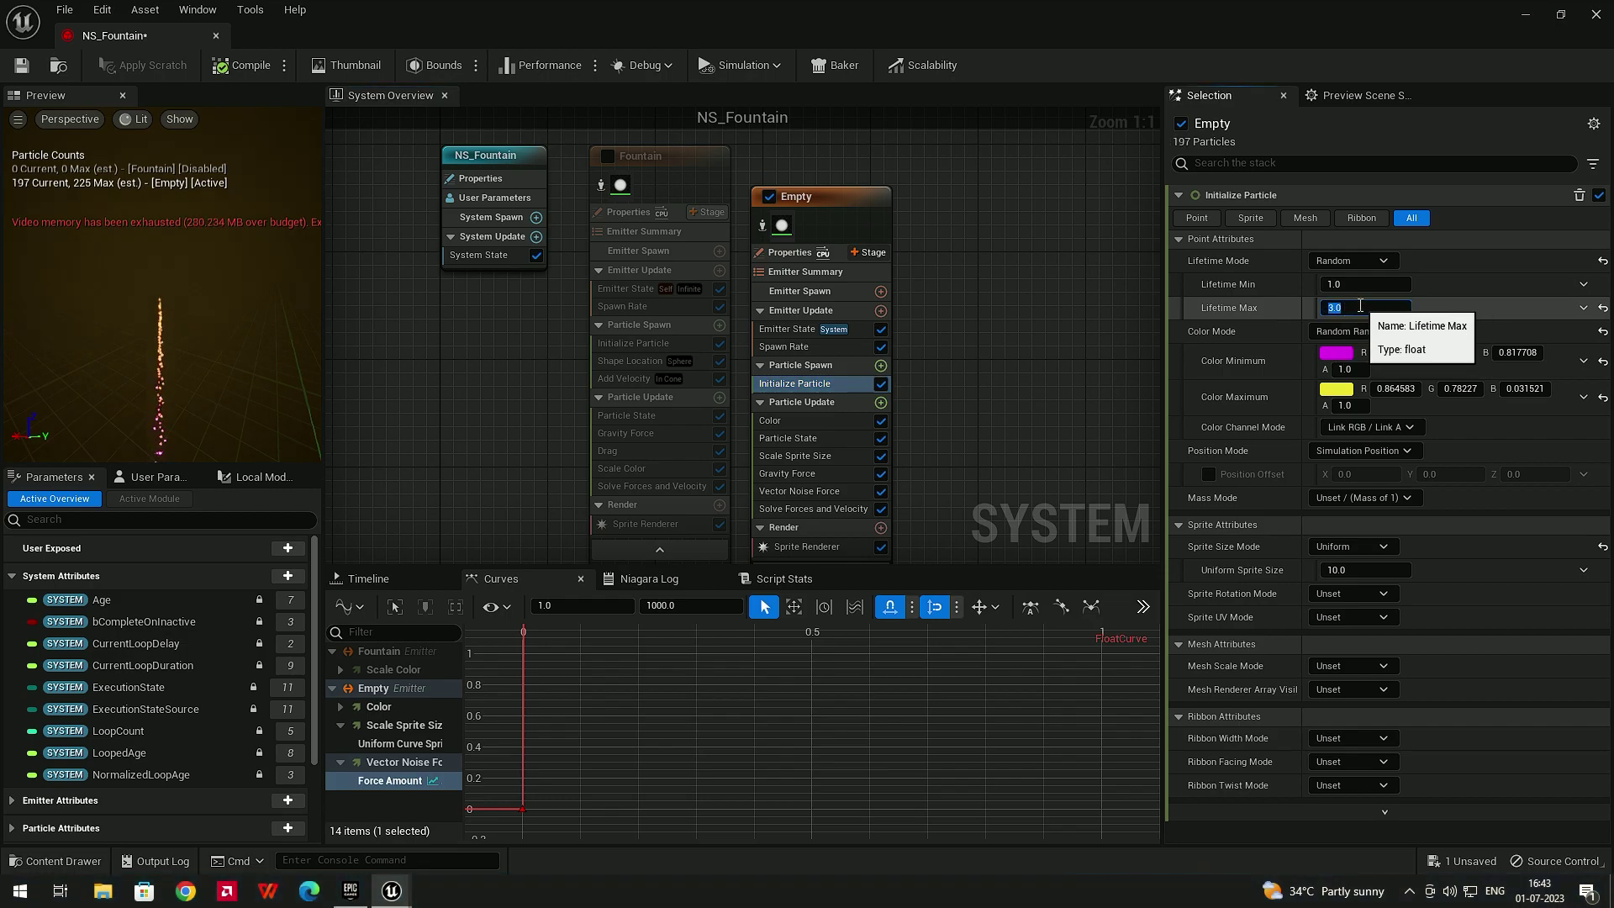
pyautogui.write('2')
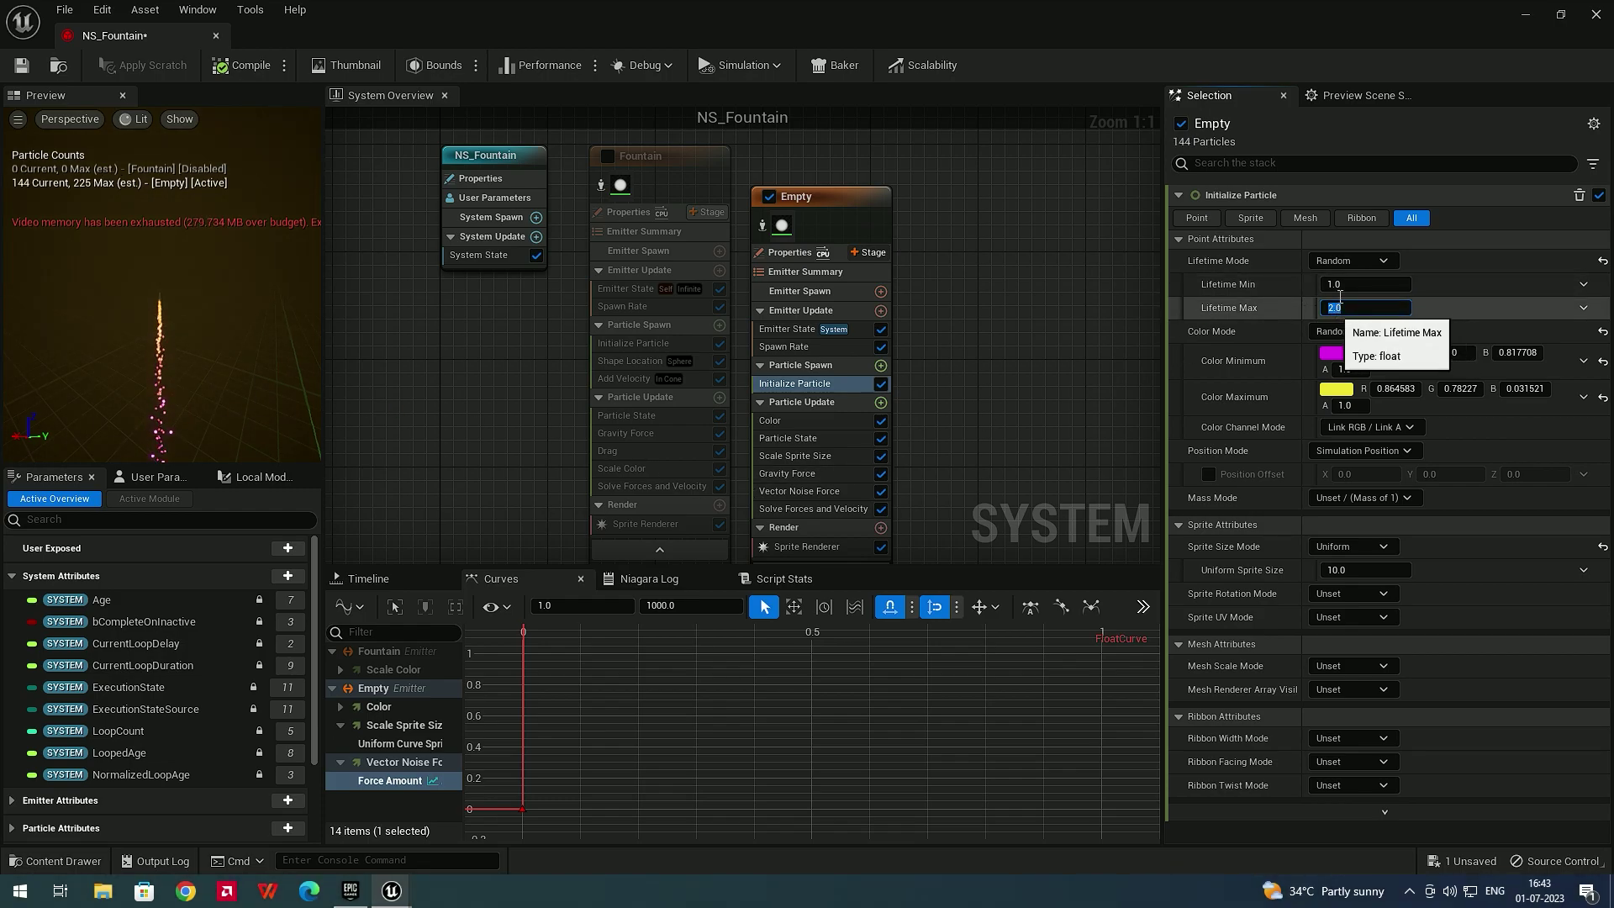
pyautogui.click(1356, 260)
pyautogui.click(1369, 285)
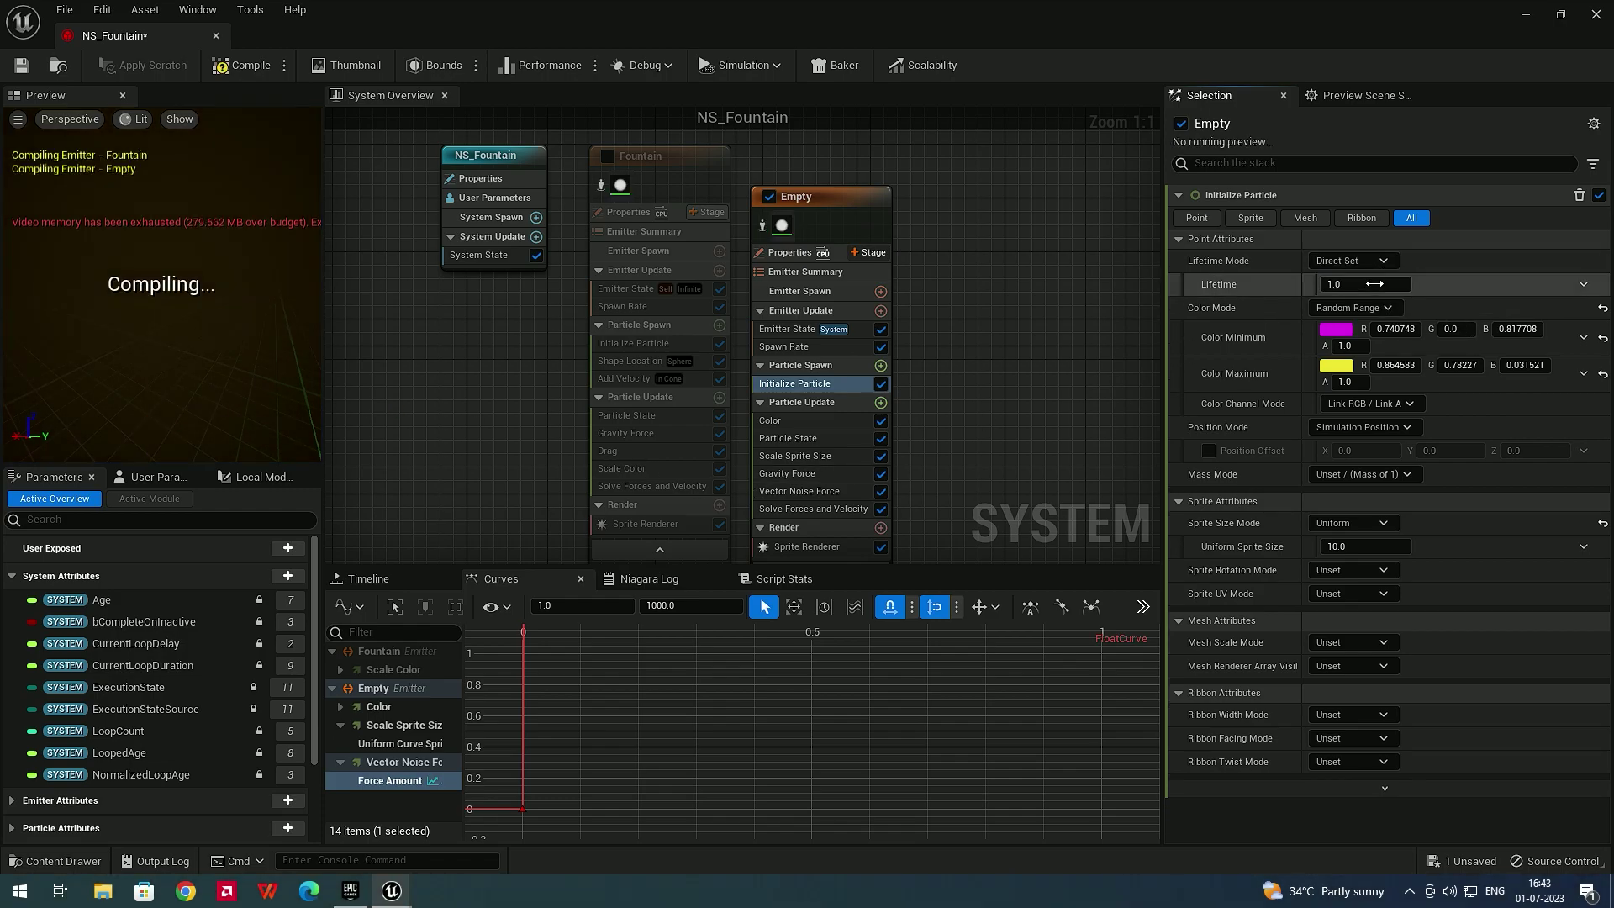
pyautogui.click(1387, 286)
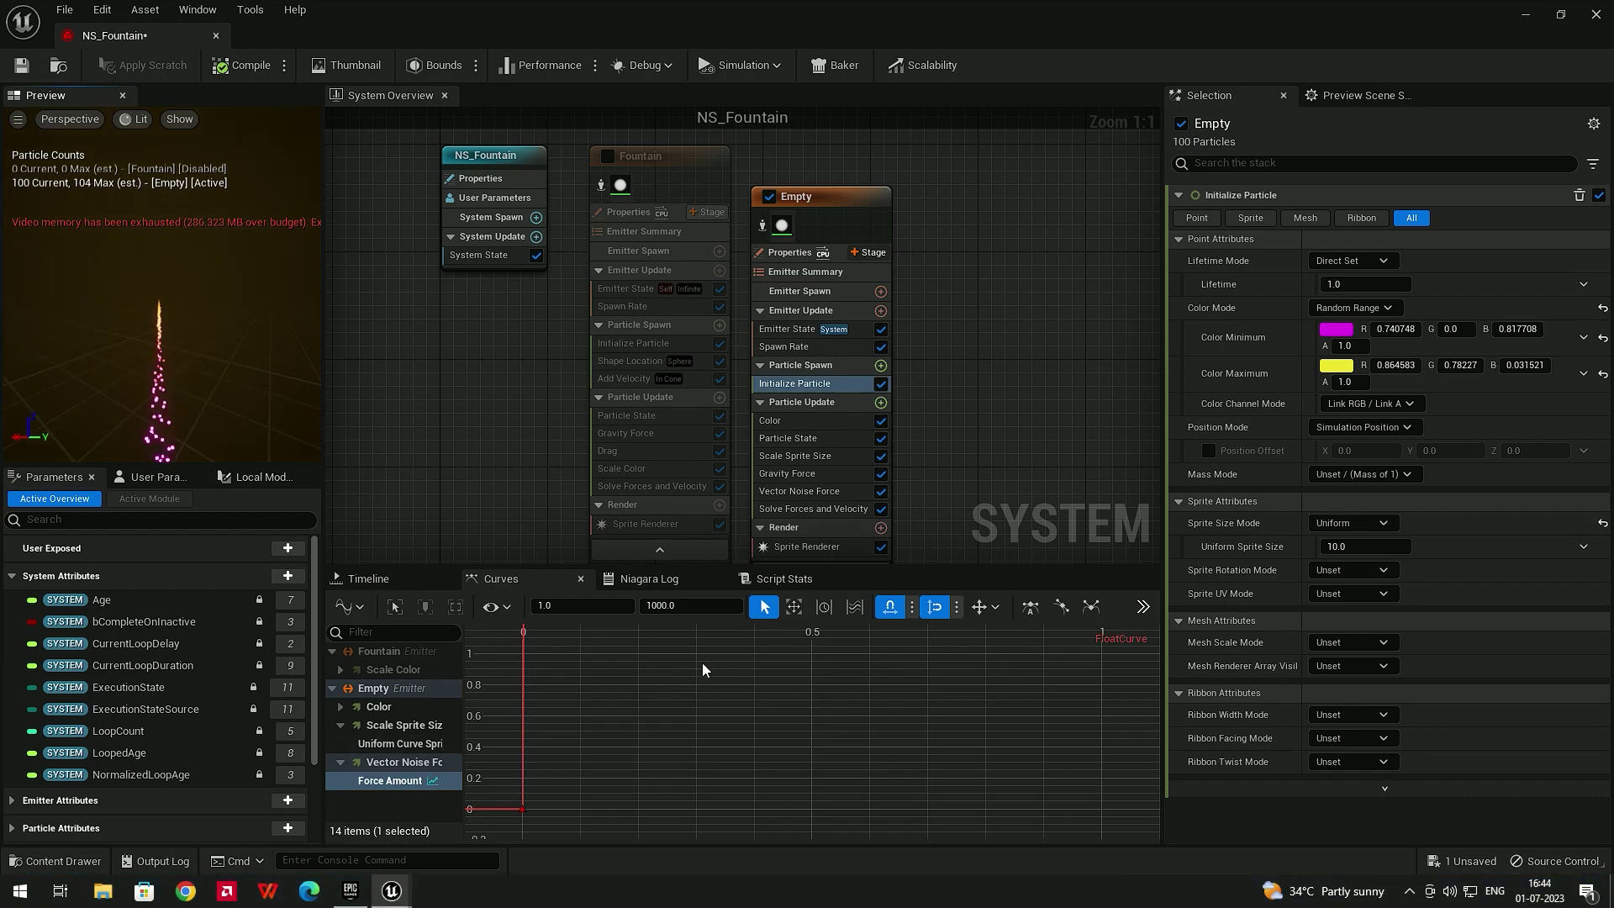
# Set the Force Amount curve's end key to 3000, then close the NS_Fountain editor
pyautogui.click(815, 491)
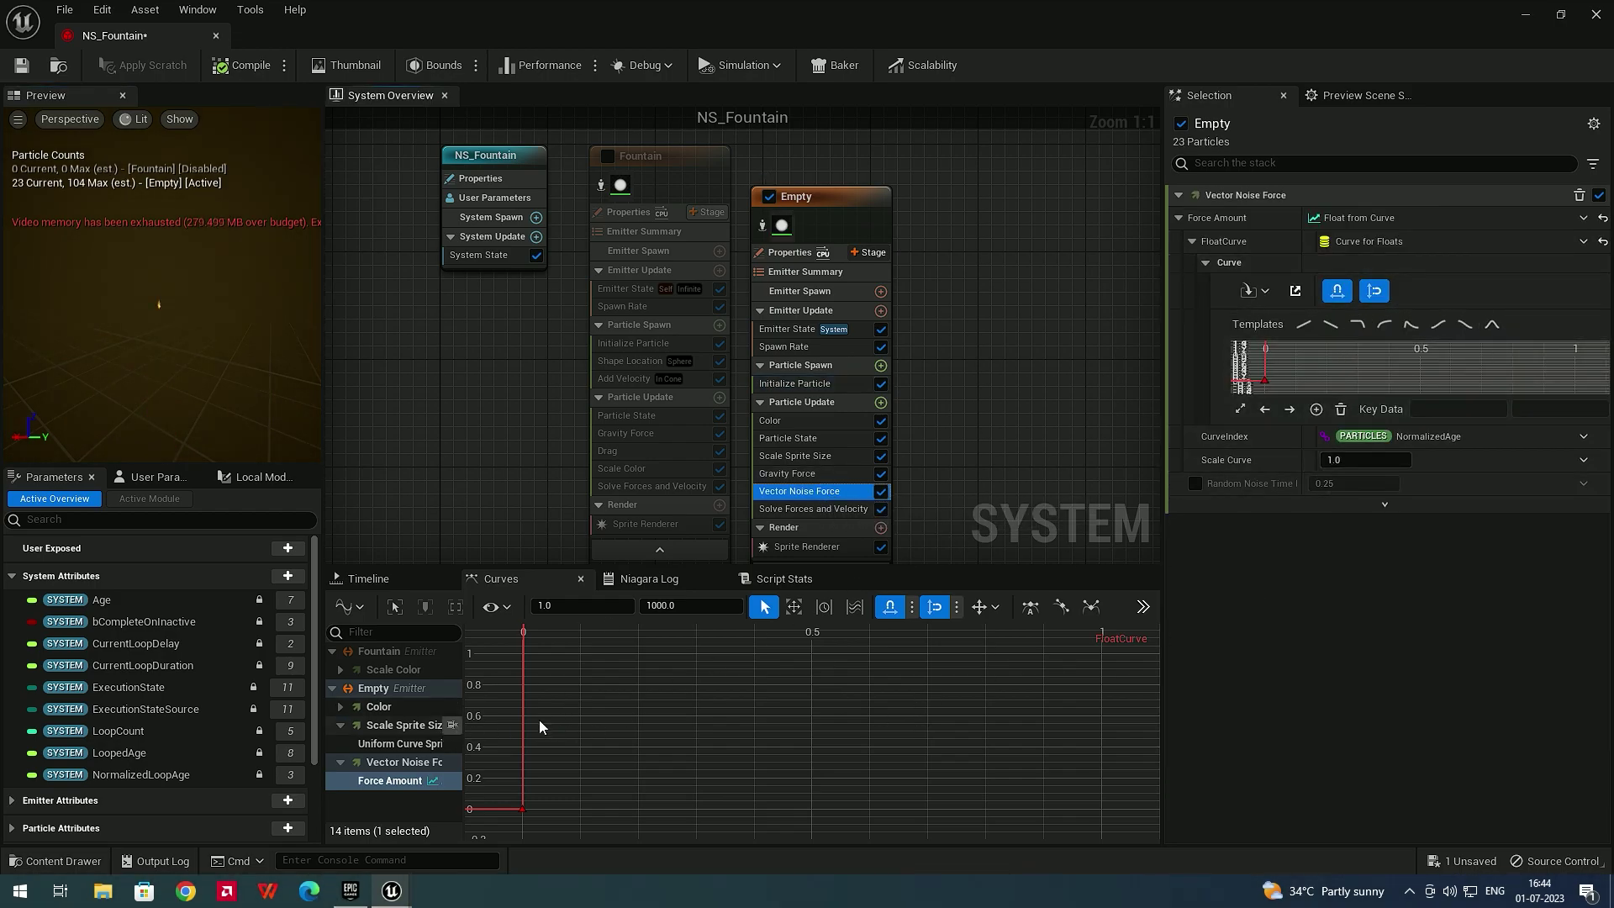
pyautogui.click(622, 743)
pyautogui.press('f')
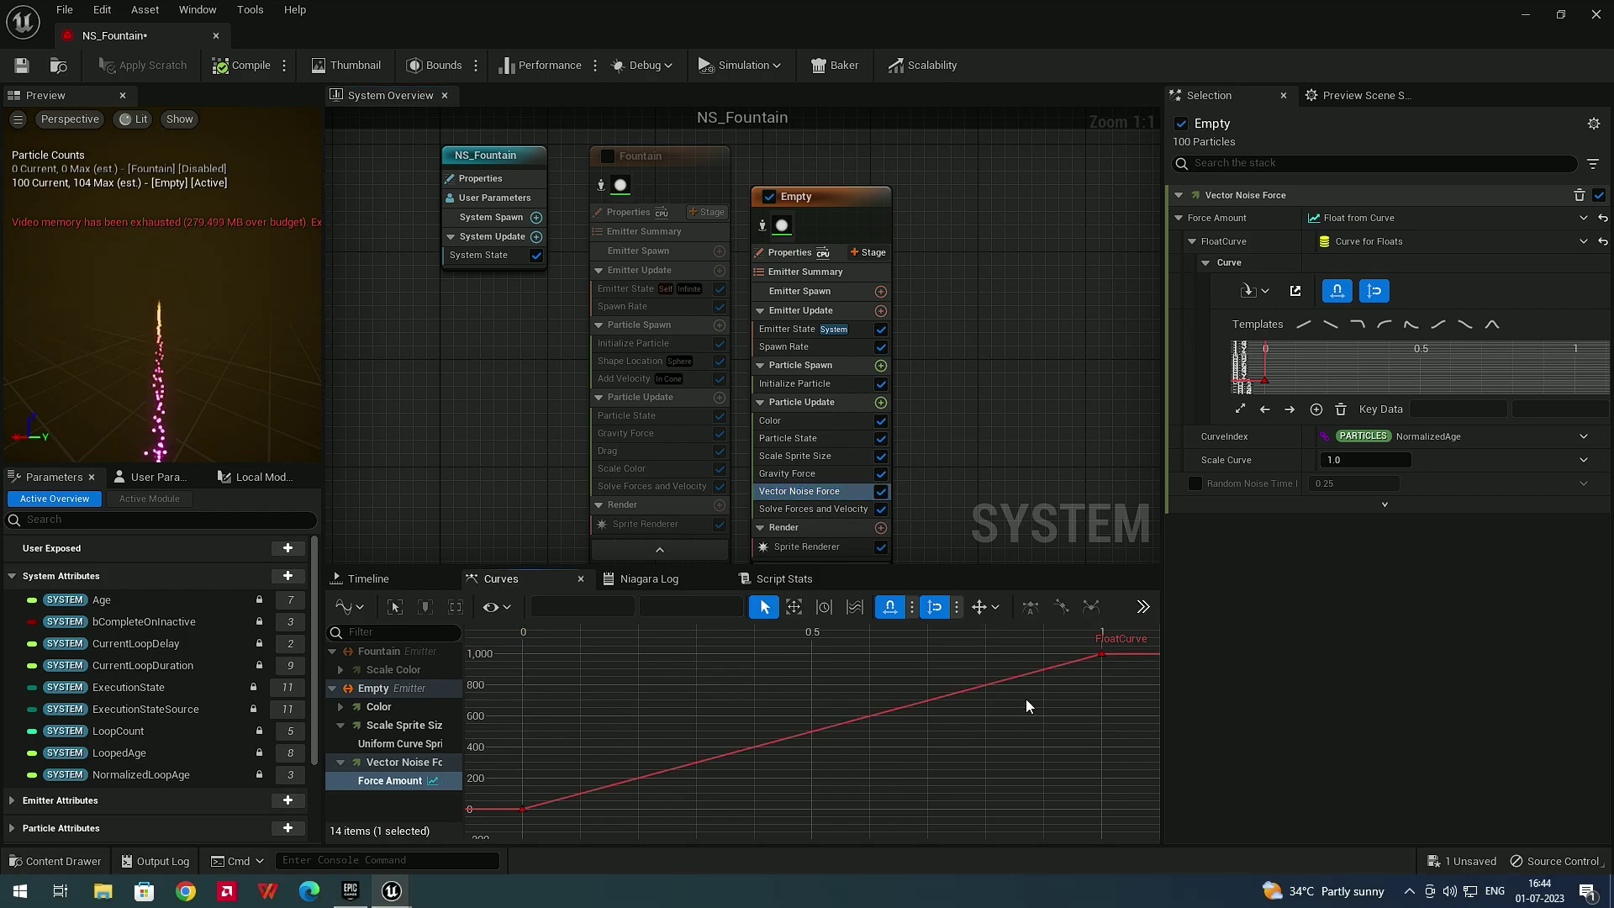
pyautogui.click(664, 607)
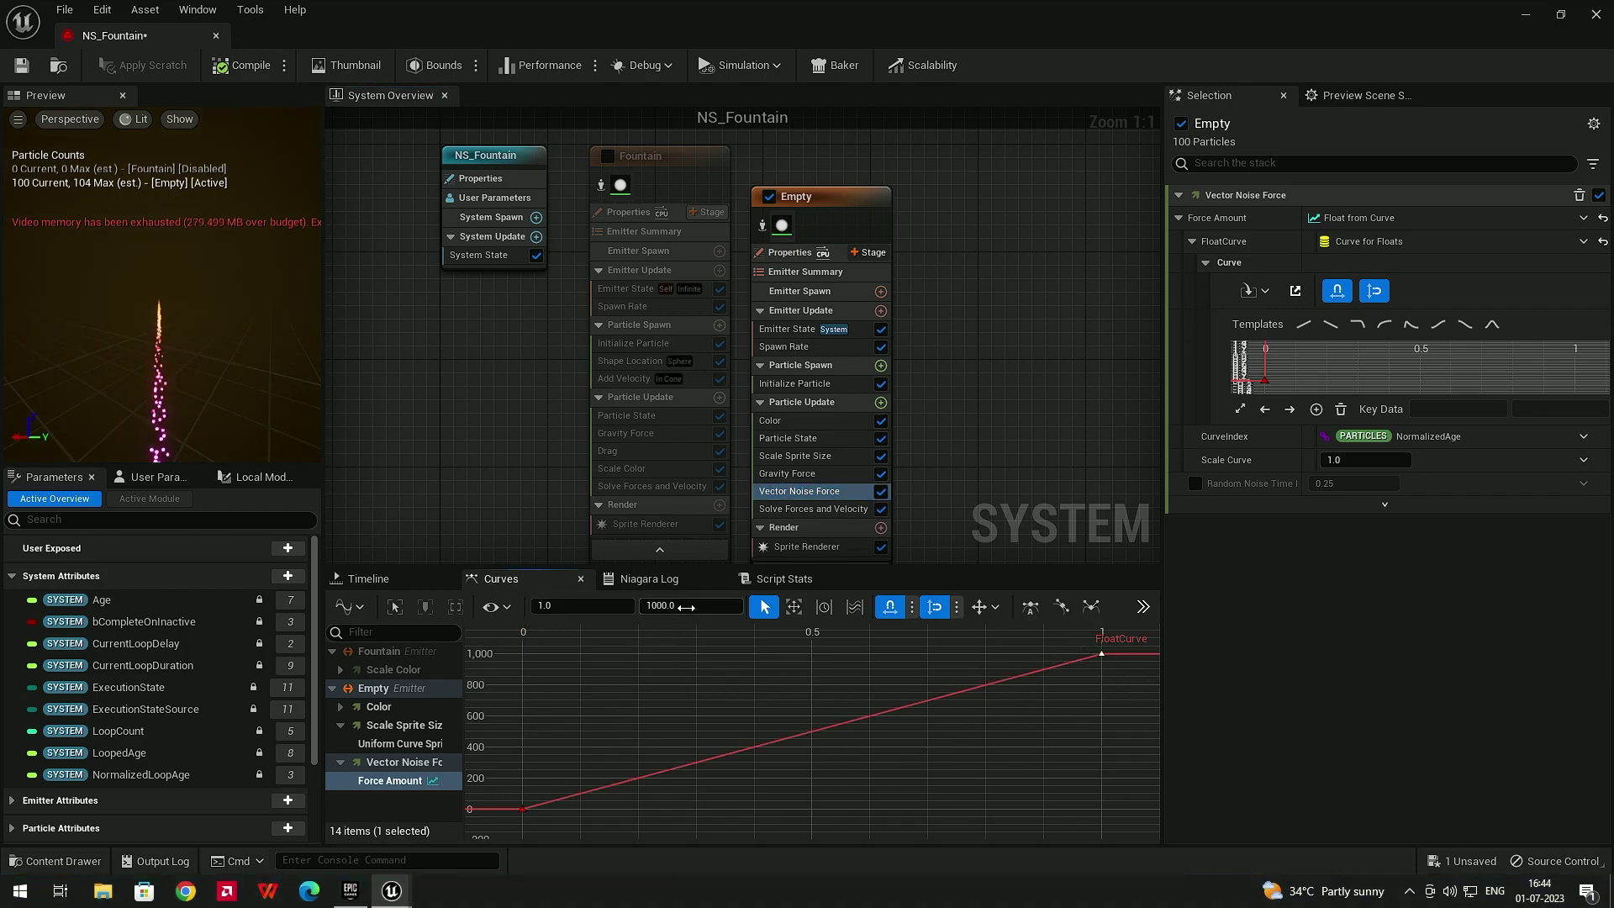
pyautogui.write('3000')
pyautogui.press('Return')
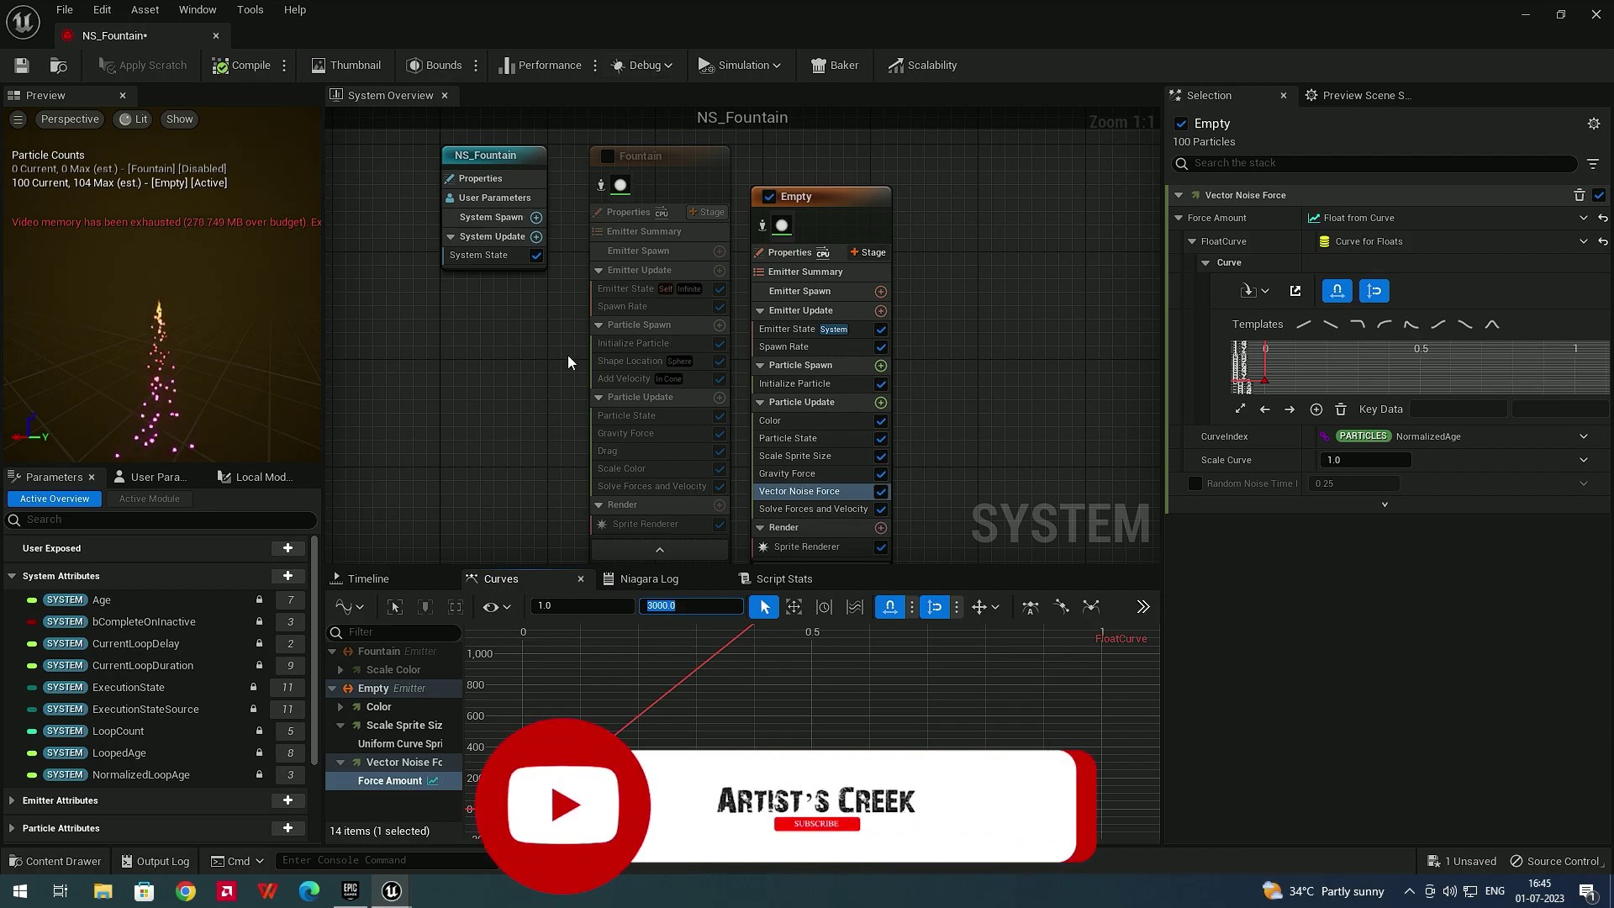
pyautogui.click(1598, 15)
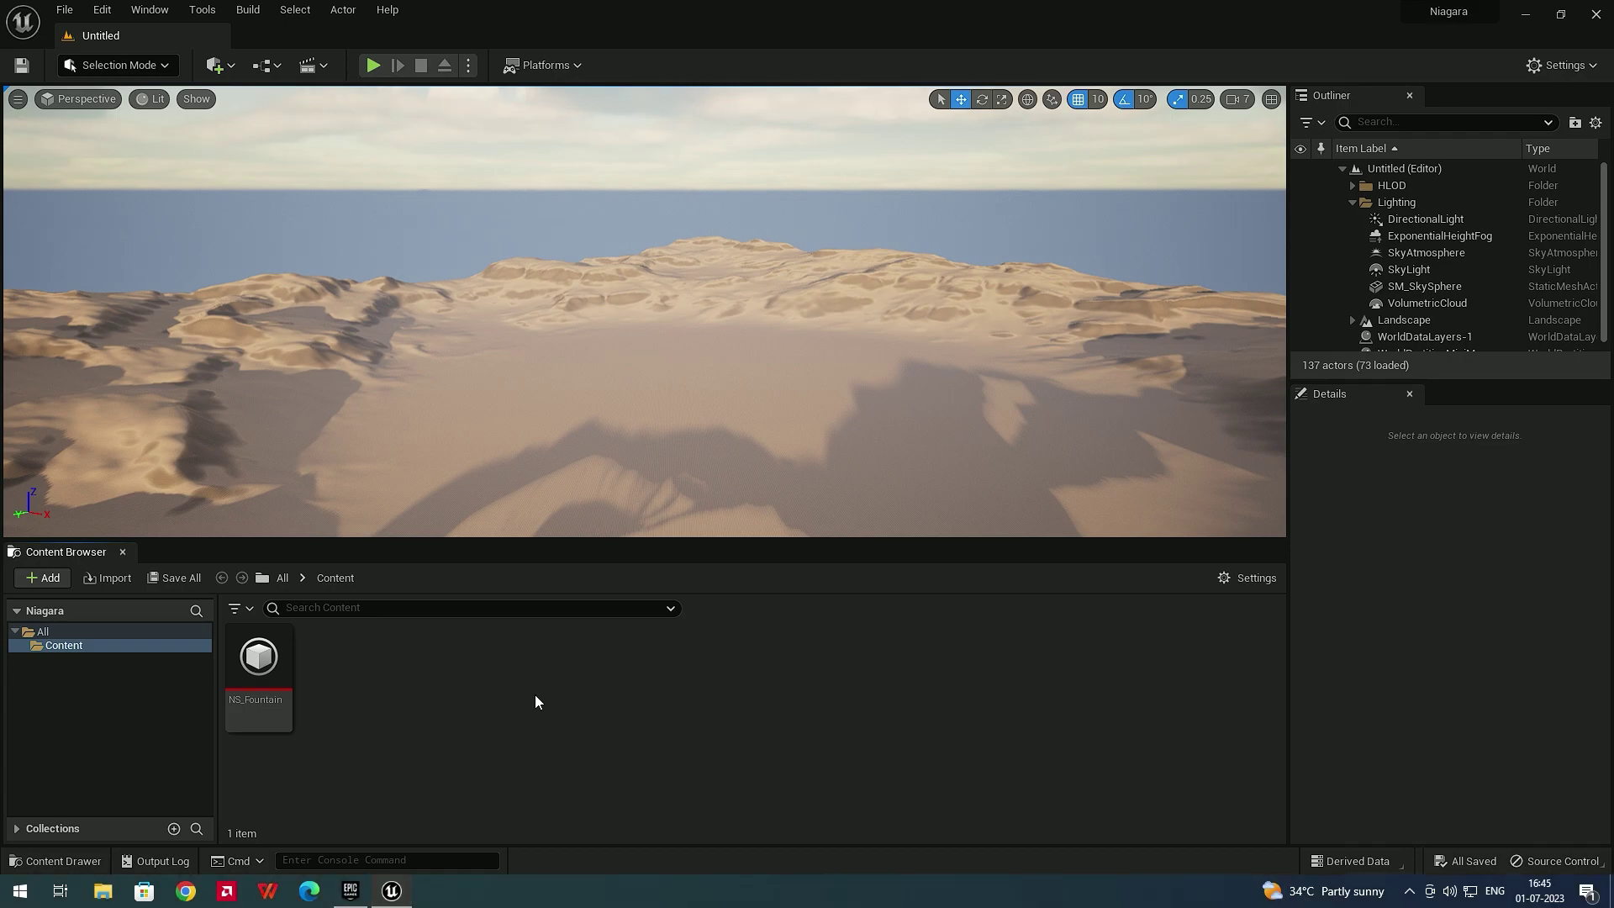
# Create a new Niagara System in Content from the Empty emitter template
pyautogui.rightClick(557, 697)
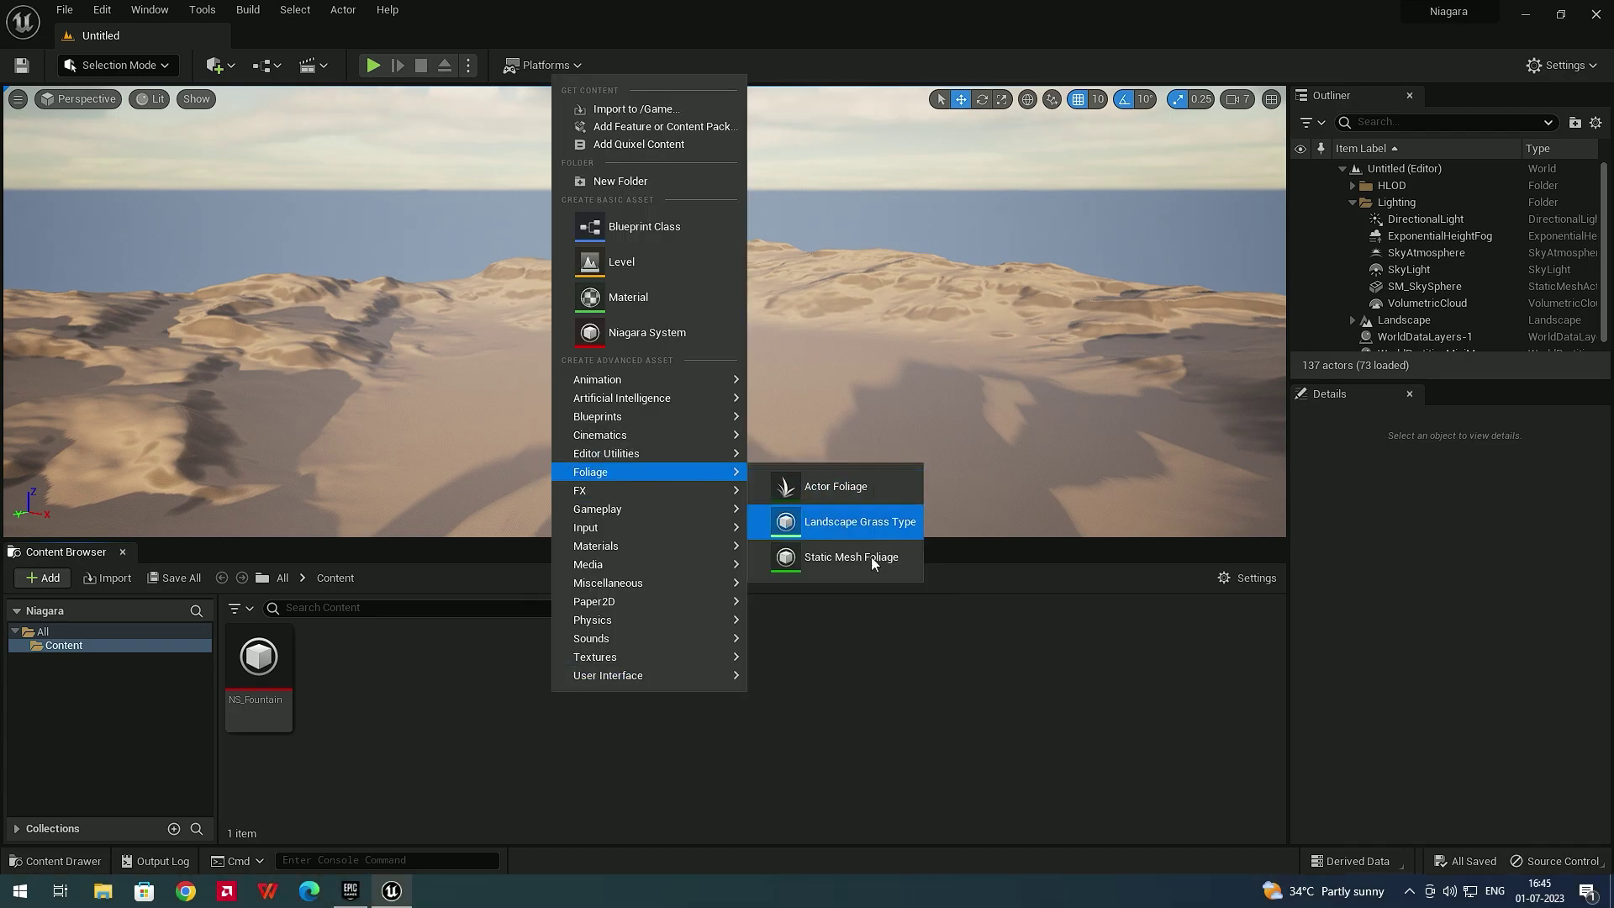
pyautogui.moveTo(693, 507)
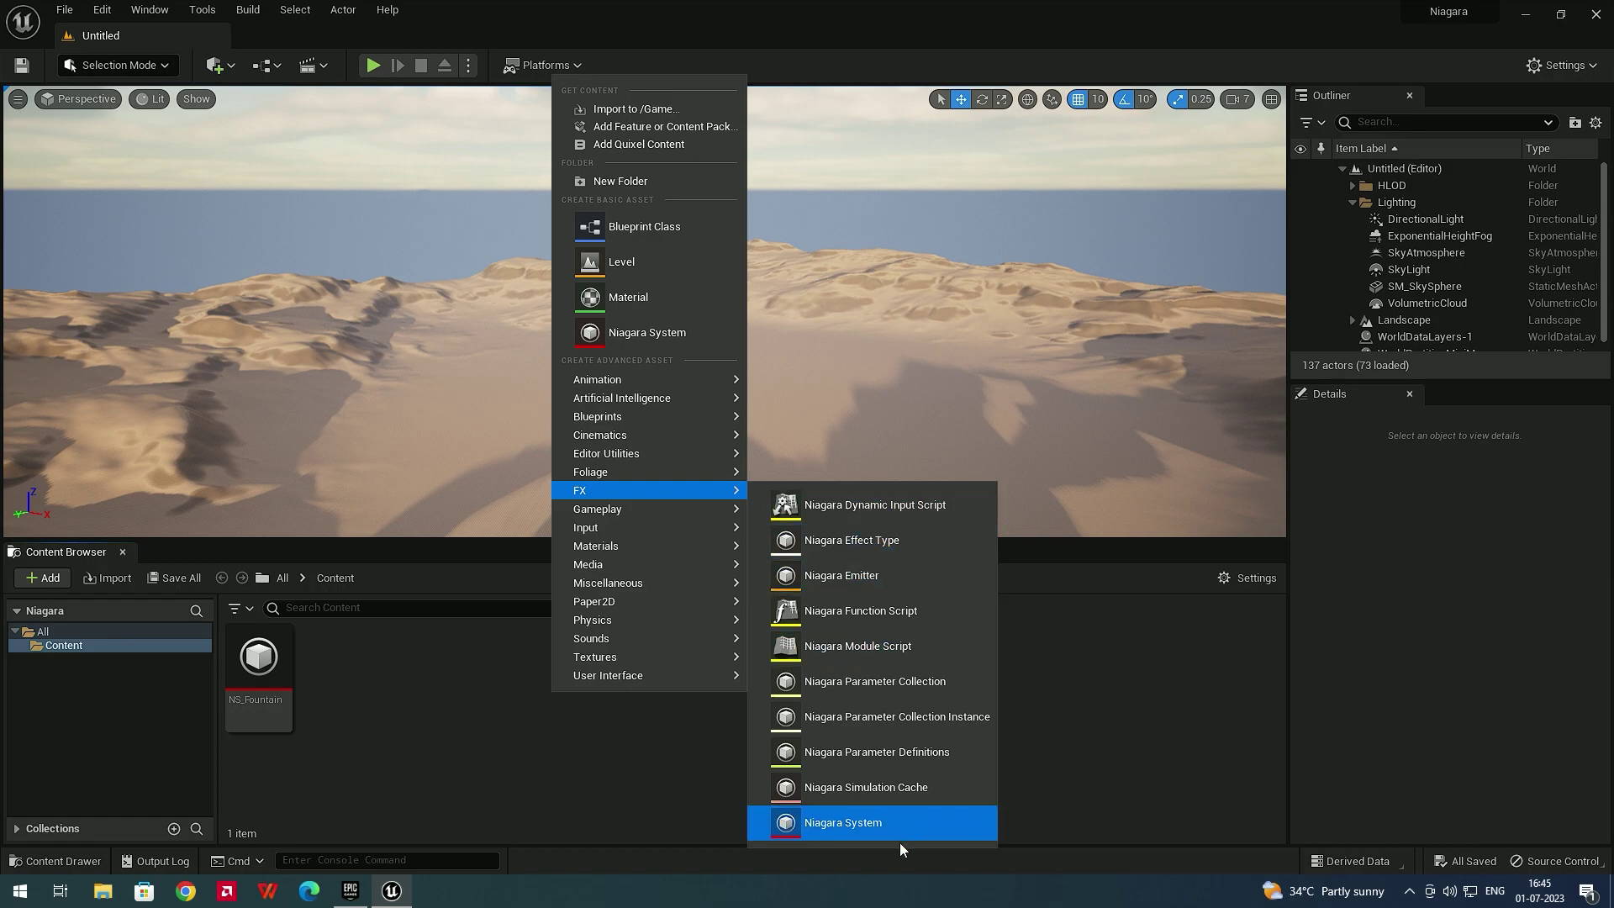
pyautogui.click(853, 830)
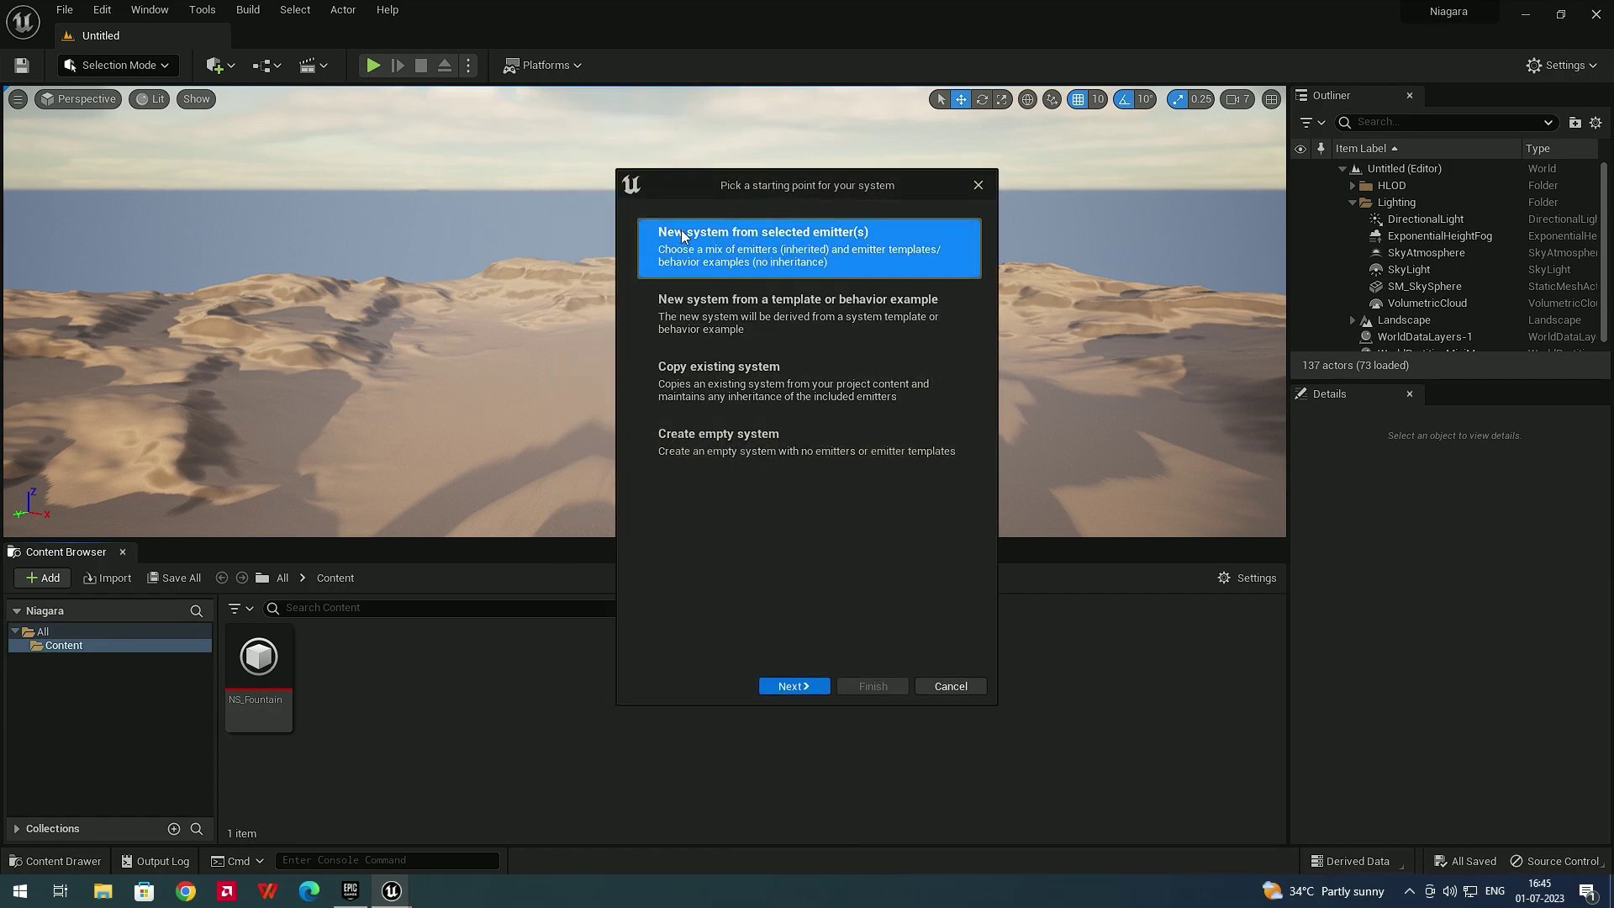
pyautogui.click(791, 687)
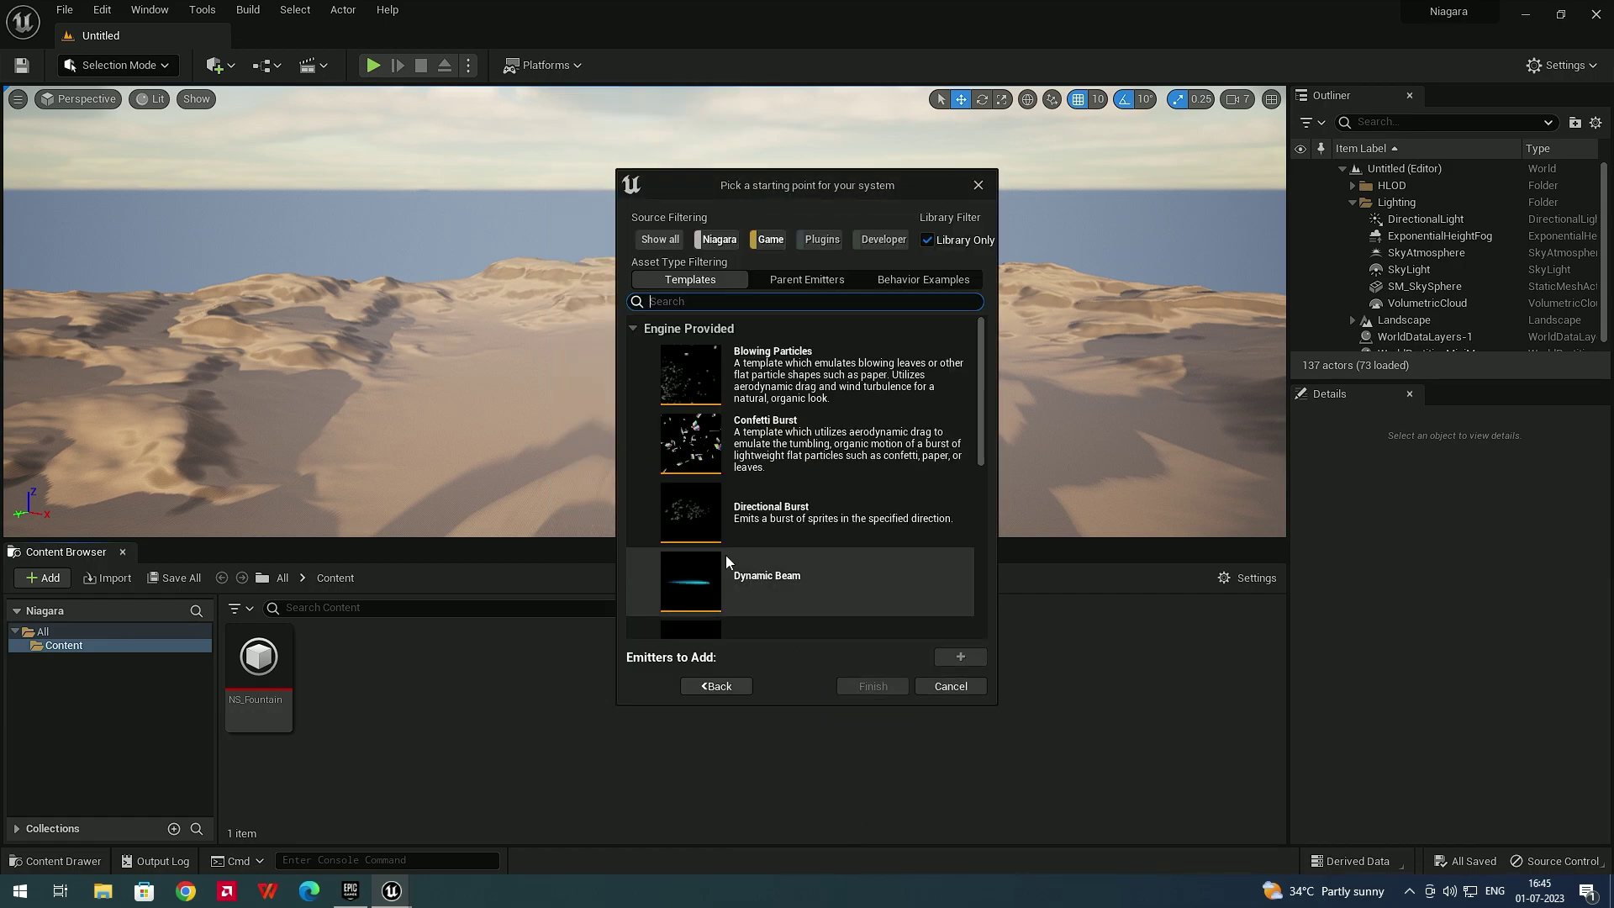
pyautogui.scroll(-2, 851, 513)
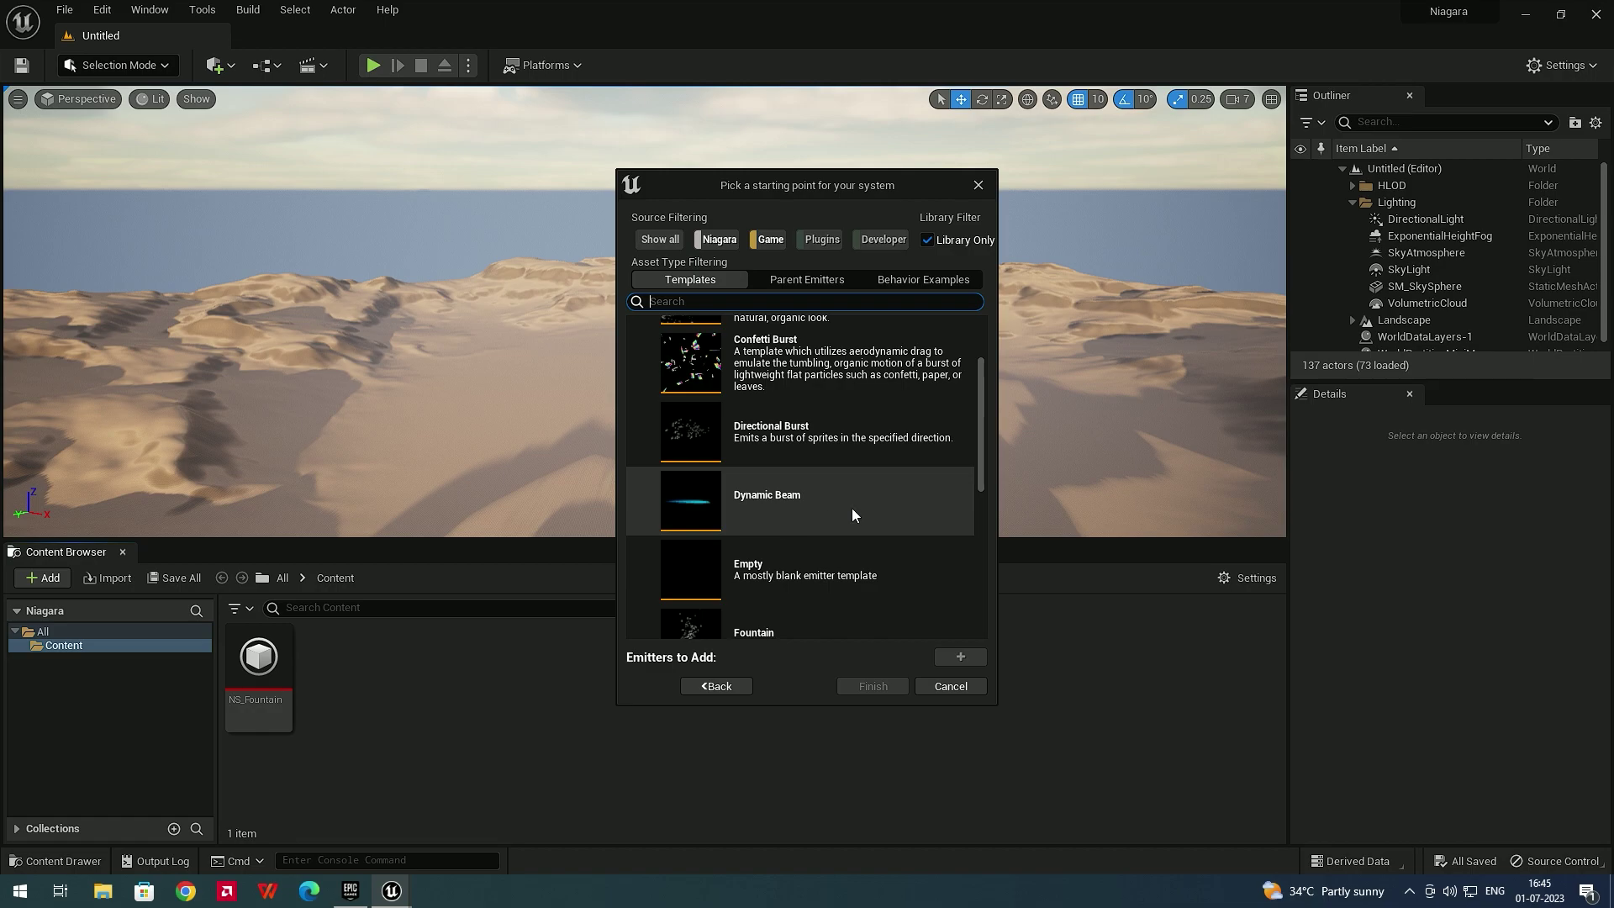
pyautogui.click(769, 577)
pyautogui.click(964, 658)
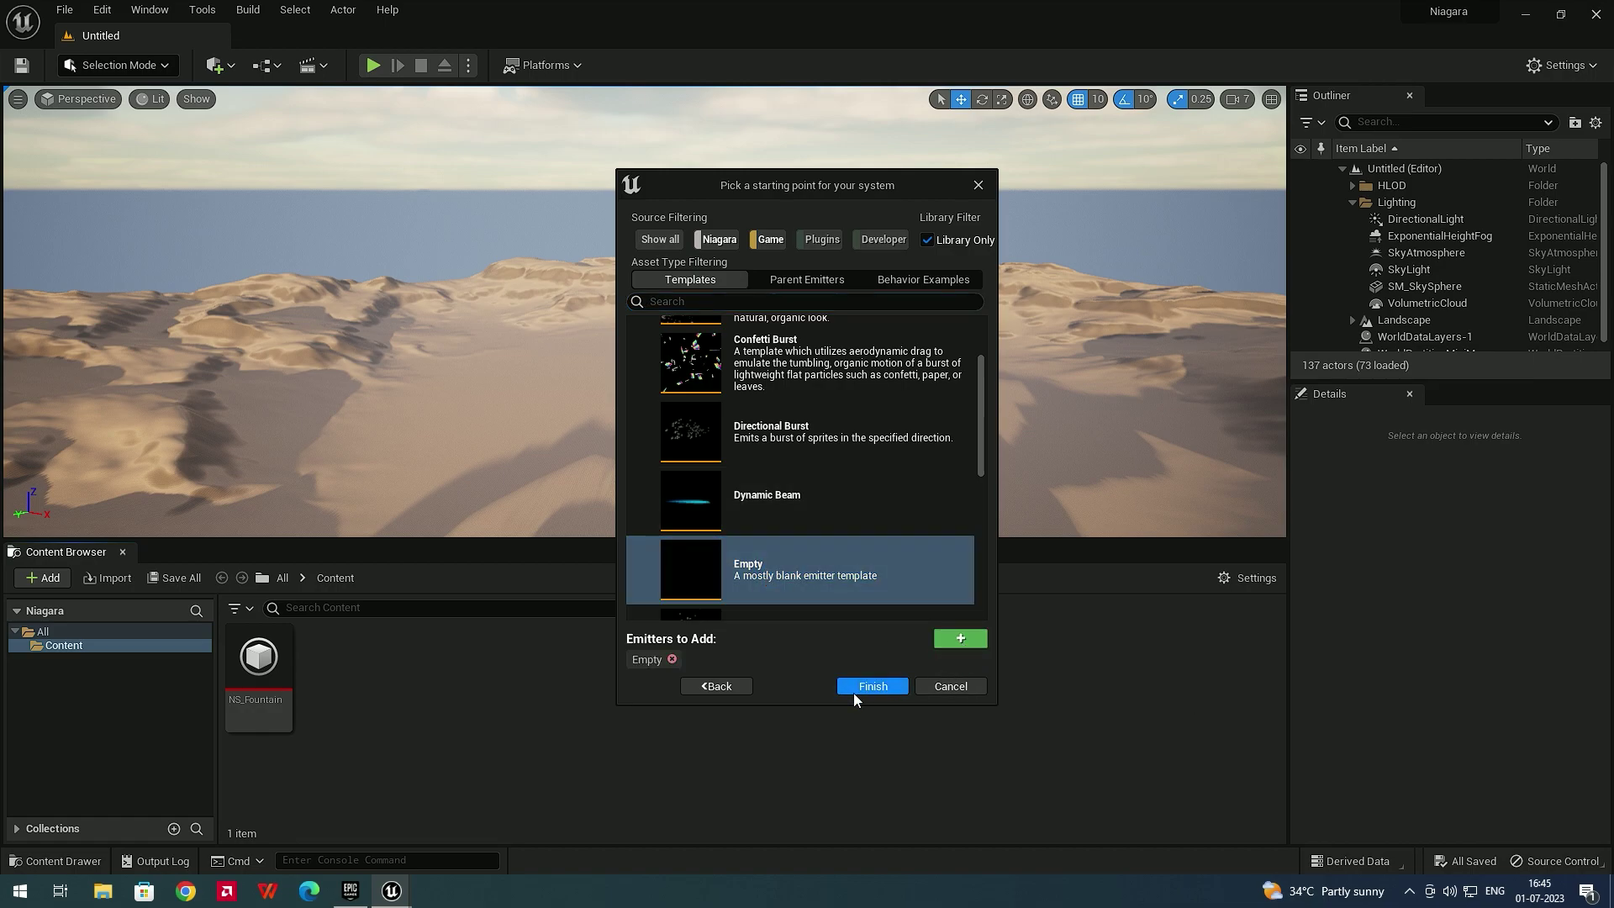
pyautogui.click(871, 687)
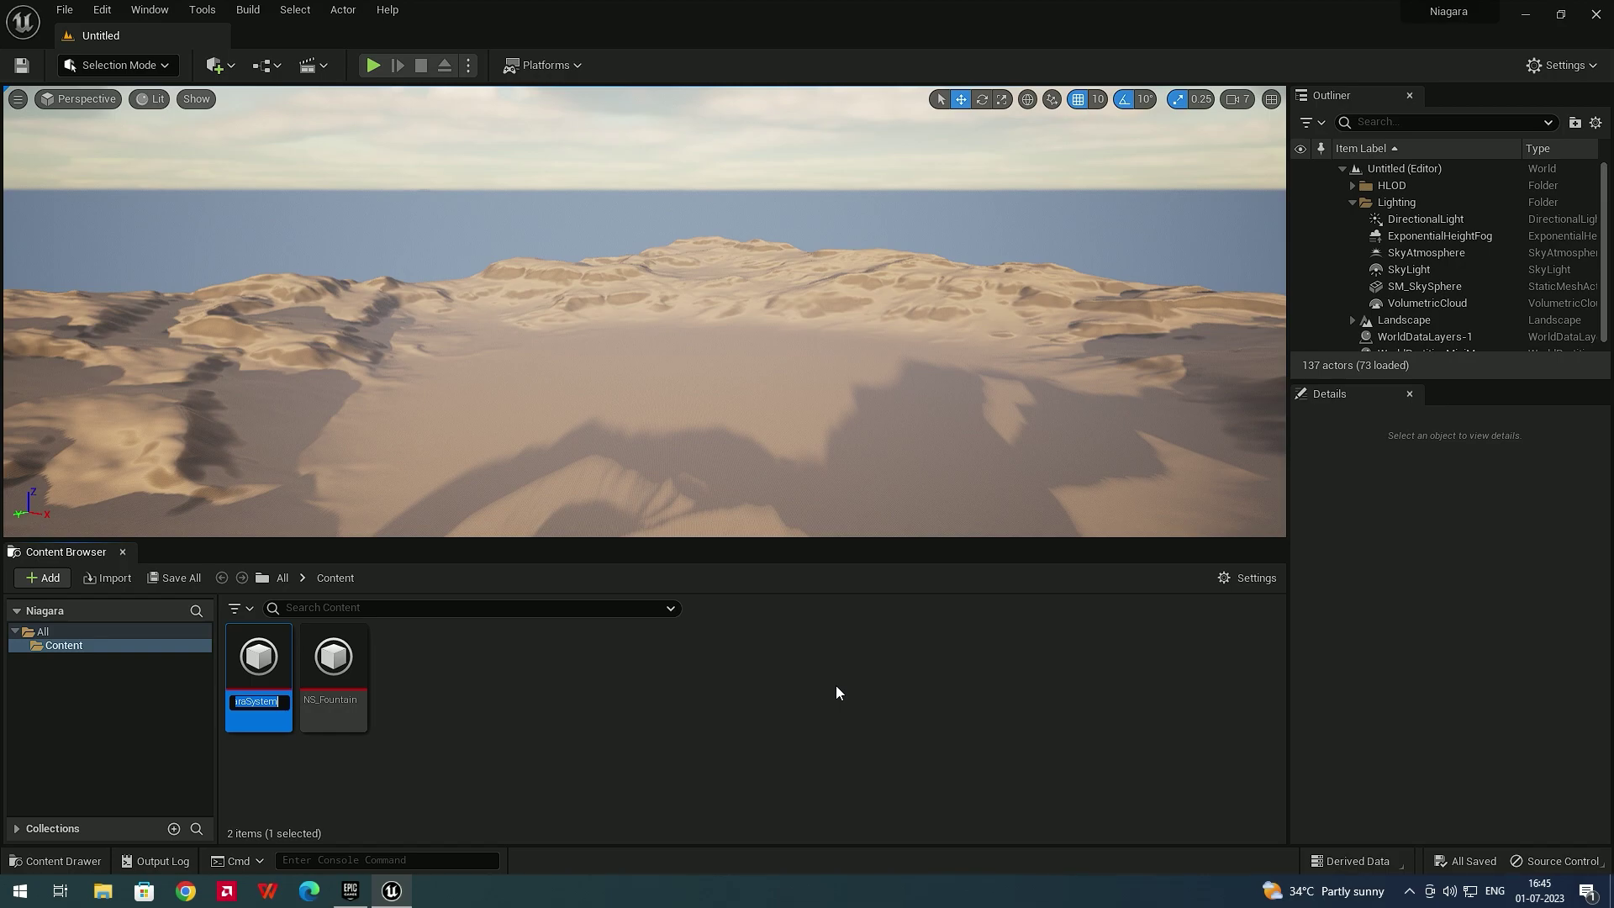
# Name the new system NS_Burst and open it in the Niagara Editor
pyautogui.write('NS_')
pyautogui.write('Burst')
pyautogui.press('Return')
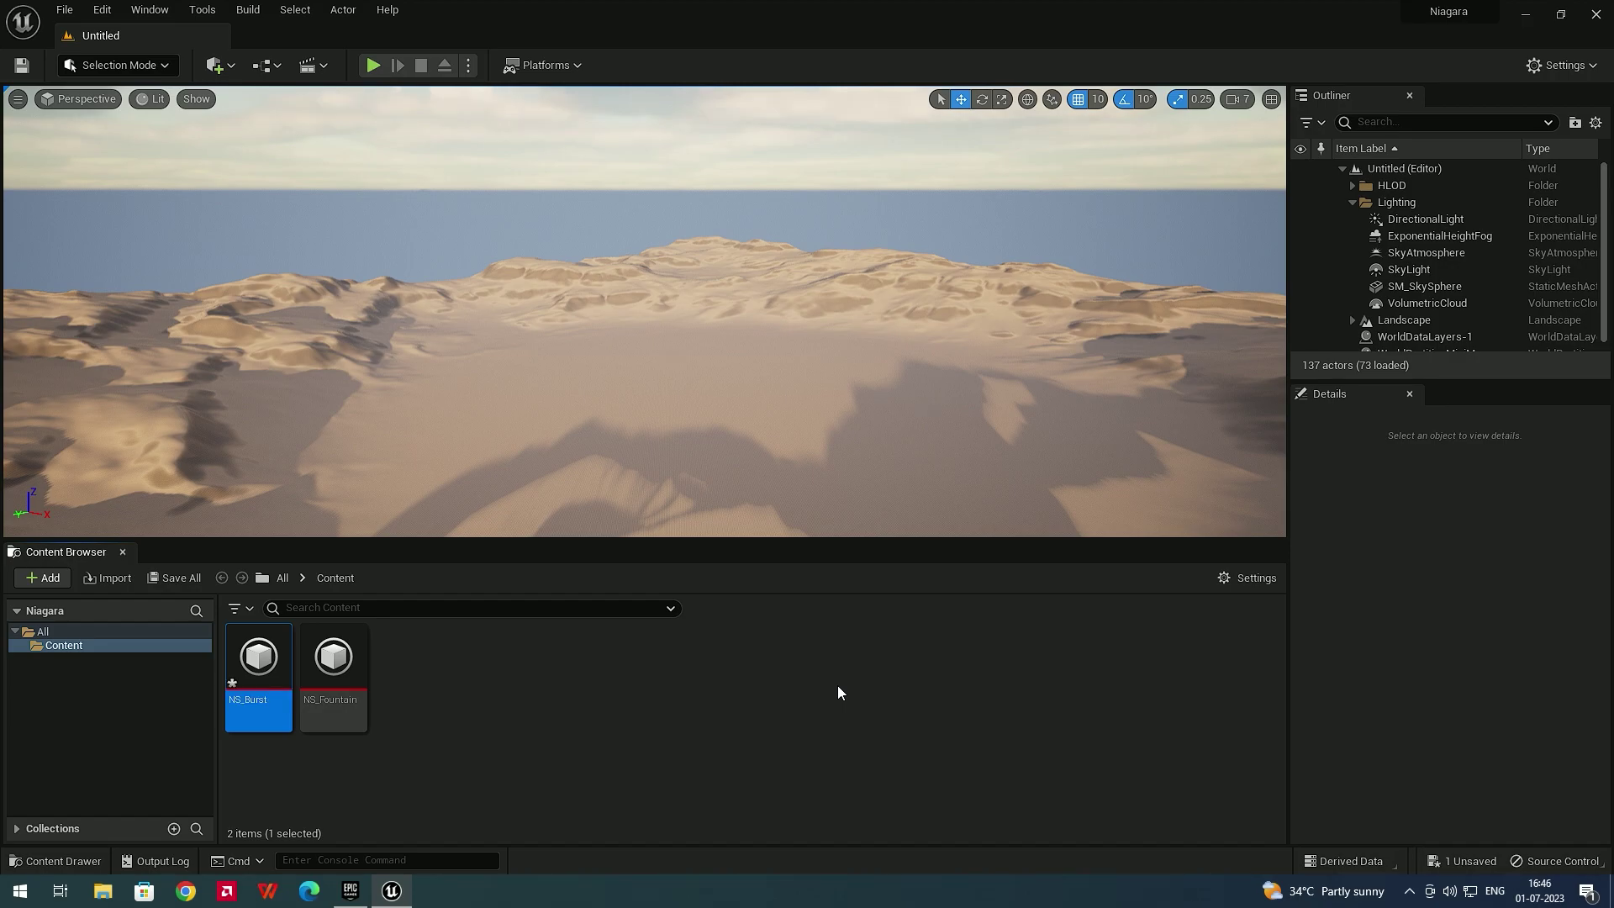
pyautogui.doubleClick(261, 664)
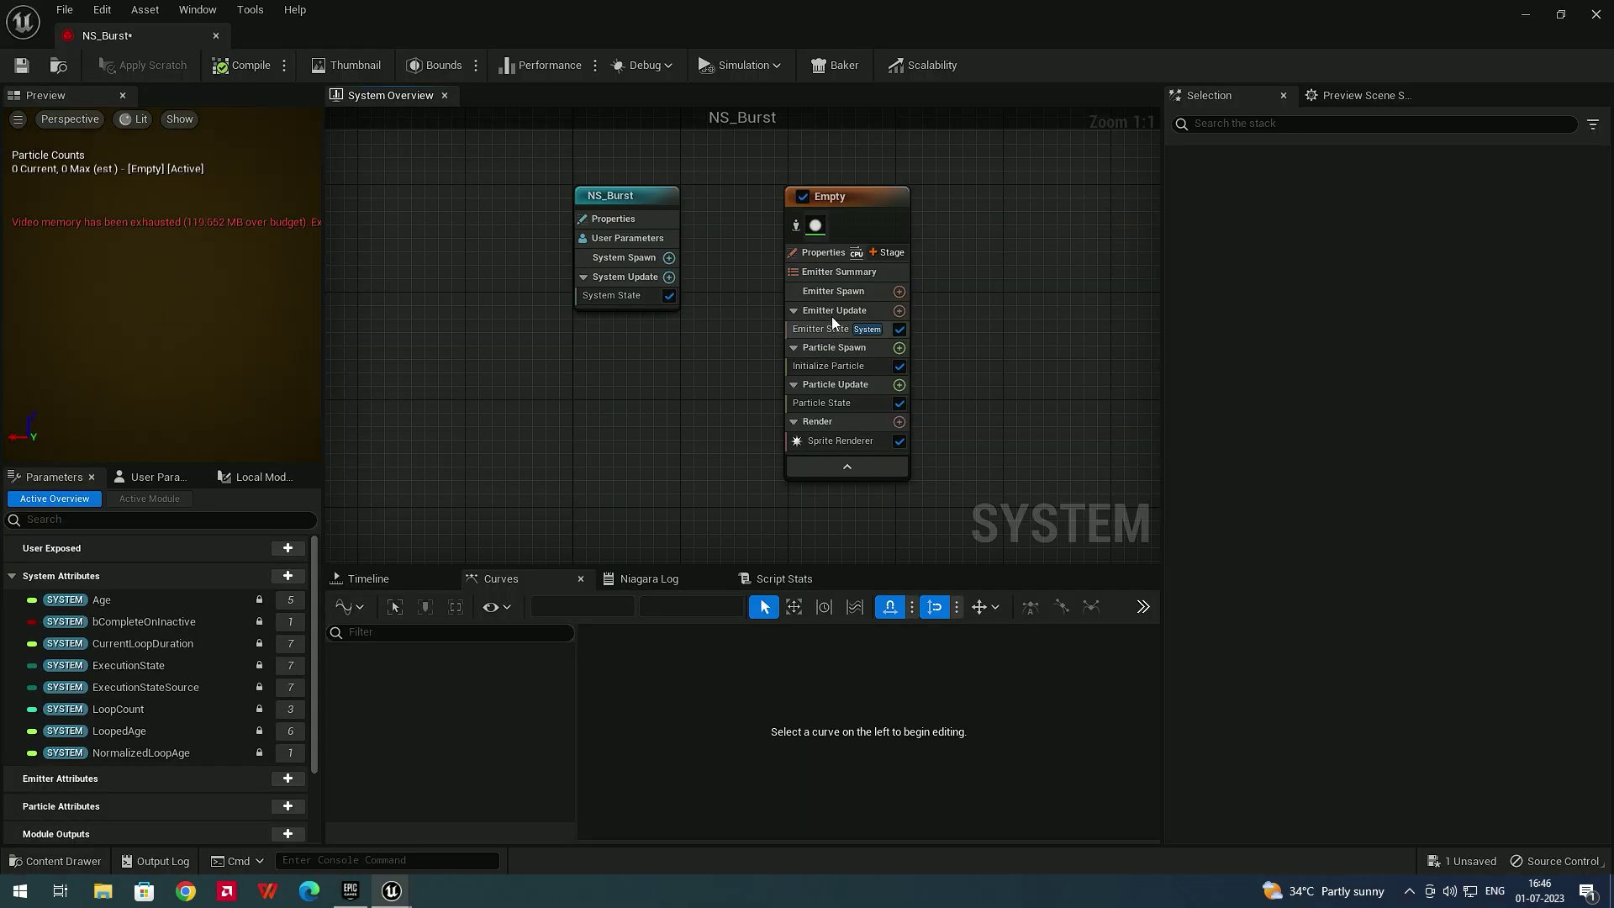
# Add Spawn Burst Instantaneous to Emitter Update with a Spawn Count of 150
pyautogui.click(899, 311)
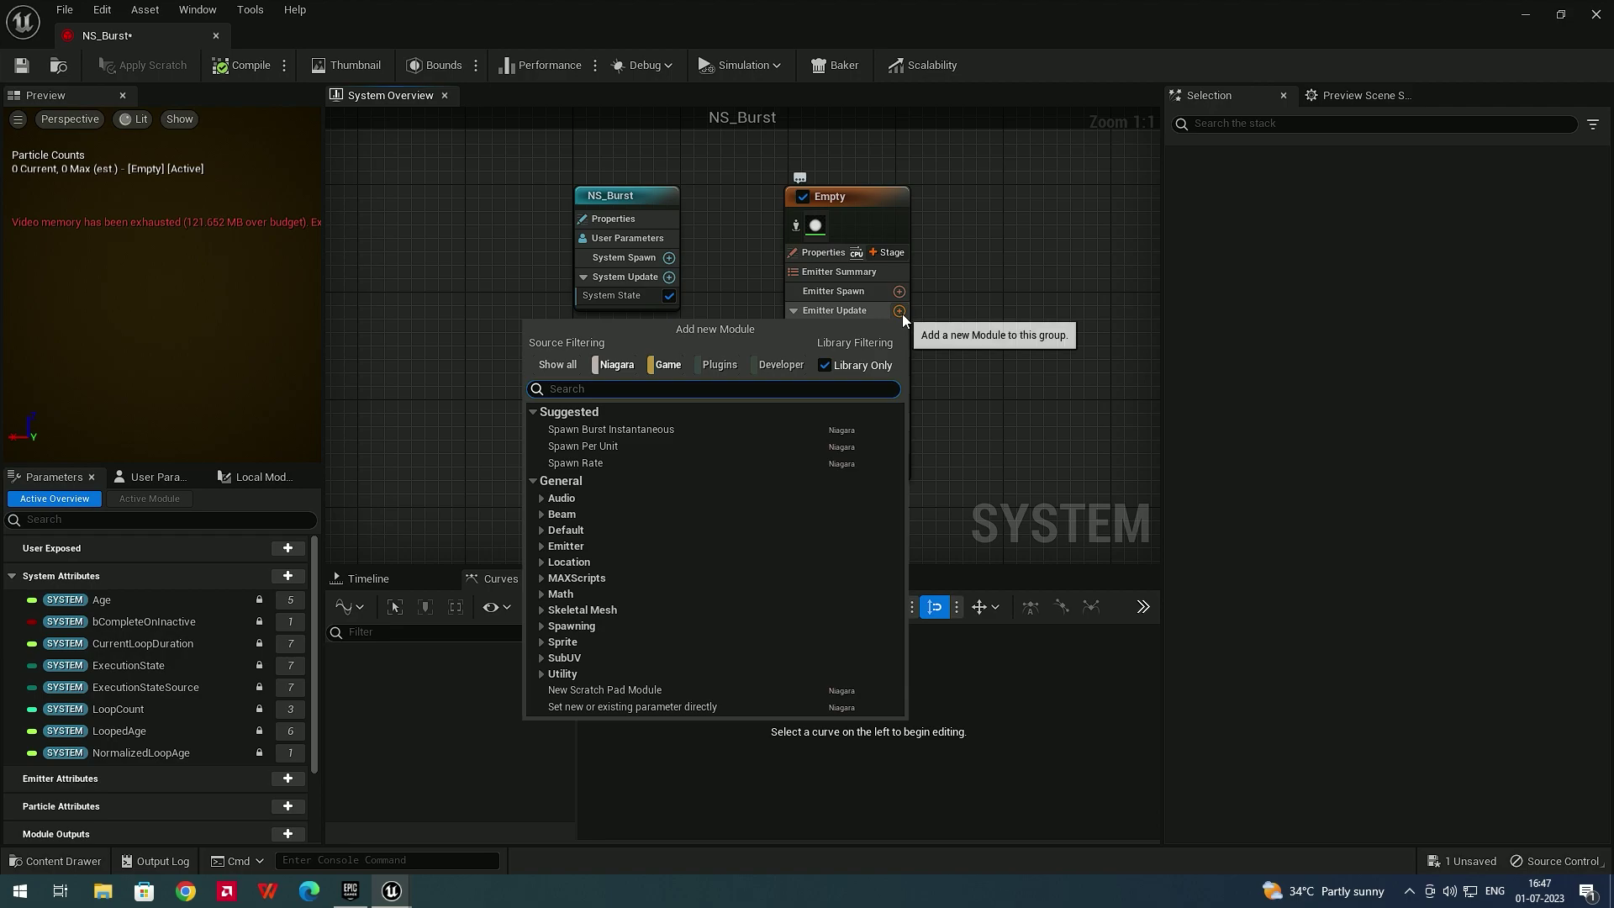
pyautogui.write('busrt')
pyautogui.press('BackSpace')
pyautogui.press('BackSpace')
pyautogui.press('BackSpace')
pyautogui.write('rst')
pyautogui.click(634, 427)
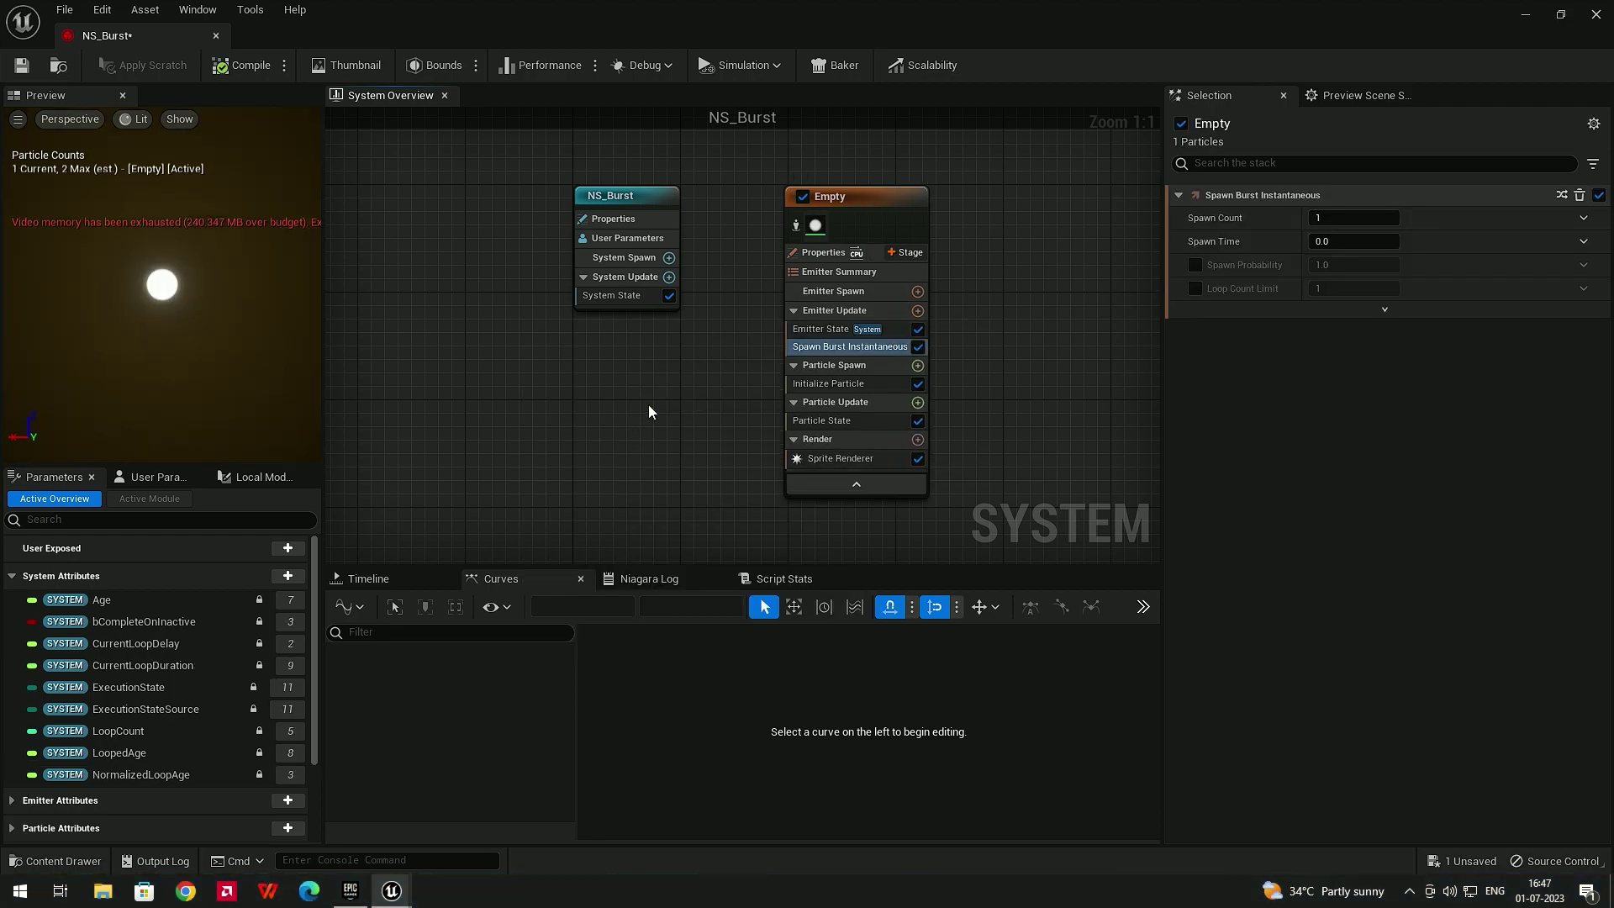
pyautogui.click(1327, 220)
pyautogui.write('150')
pyautogui.press('Return')
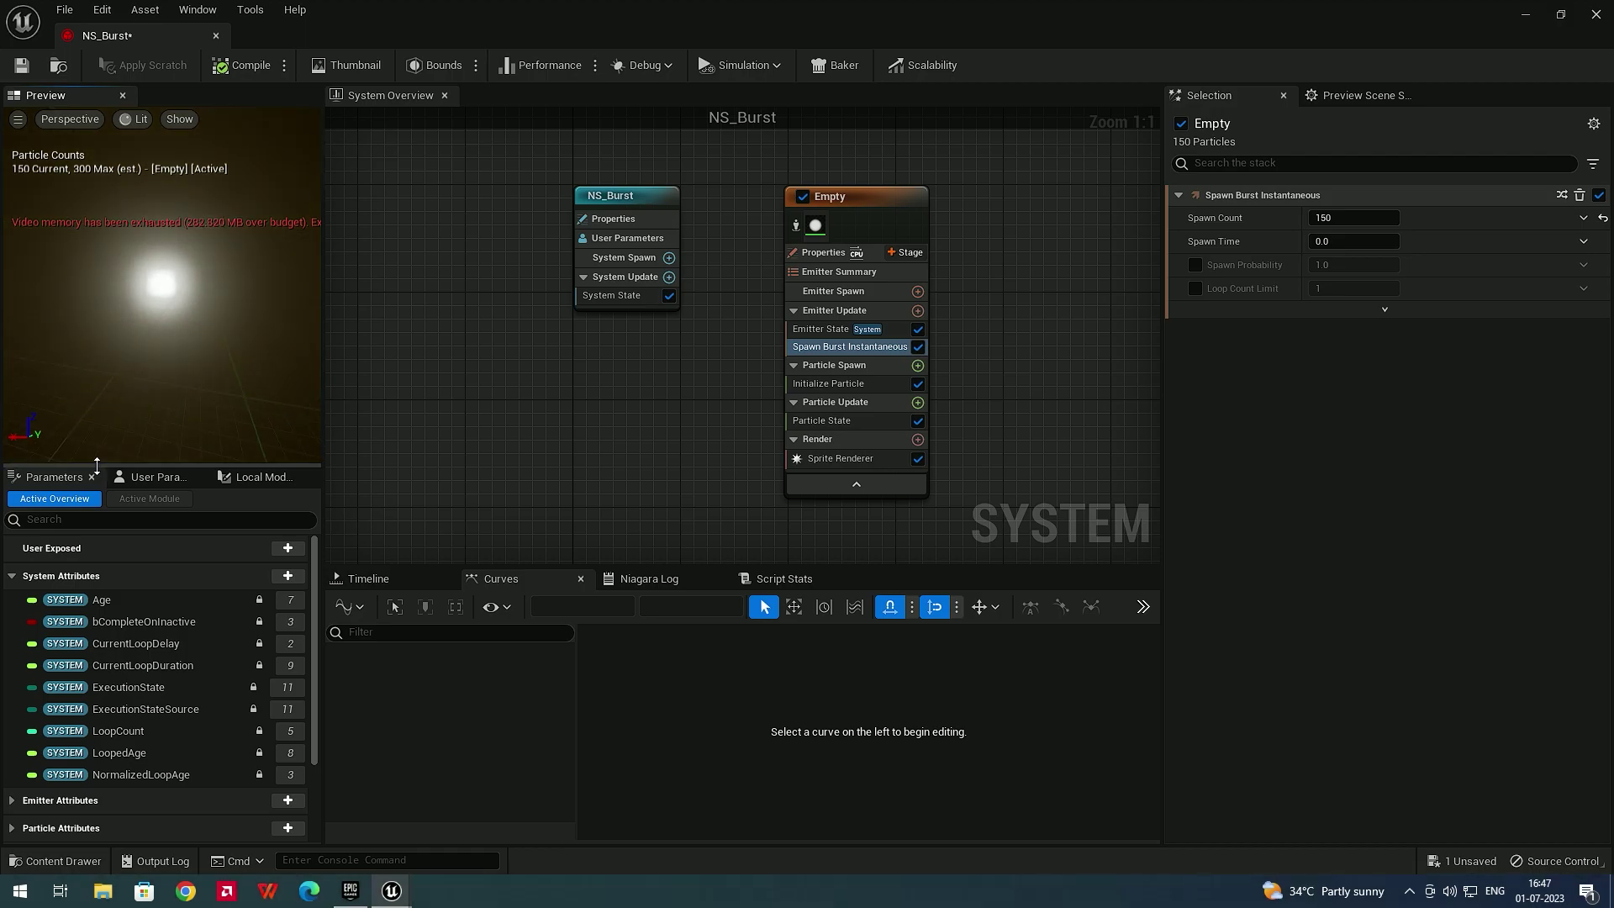
pyautogui.click(377, 582)
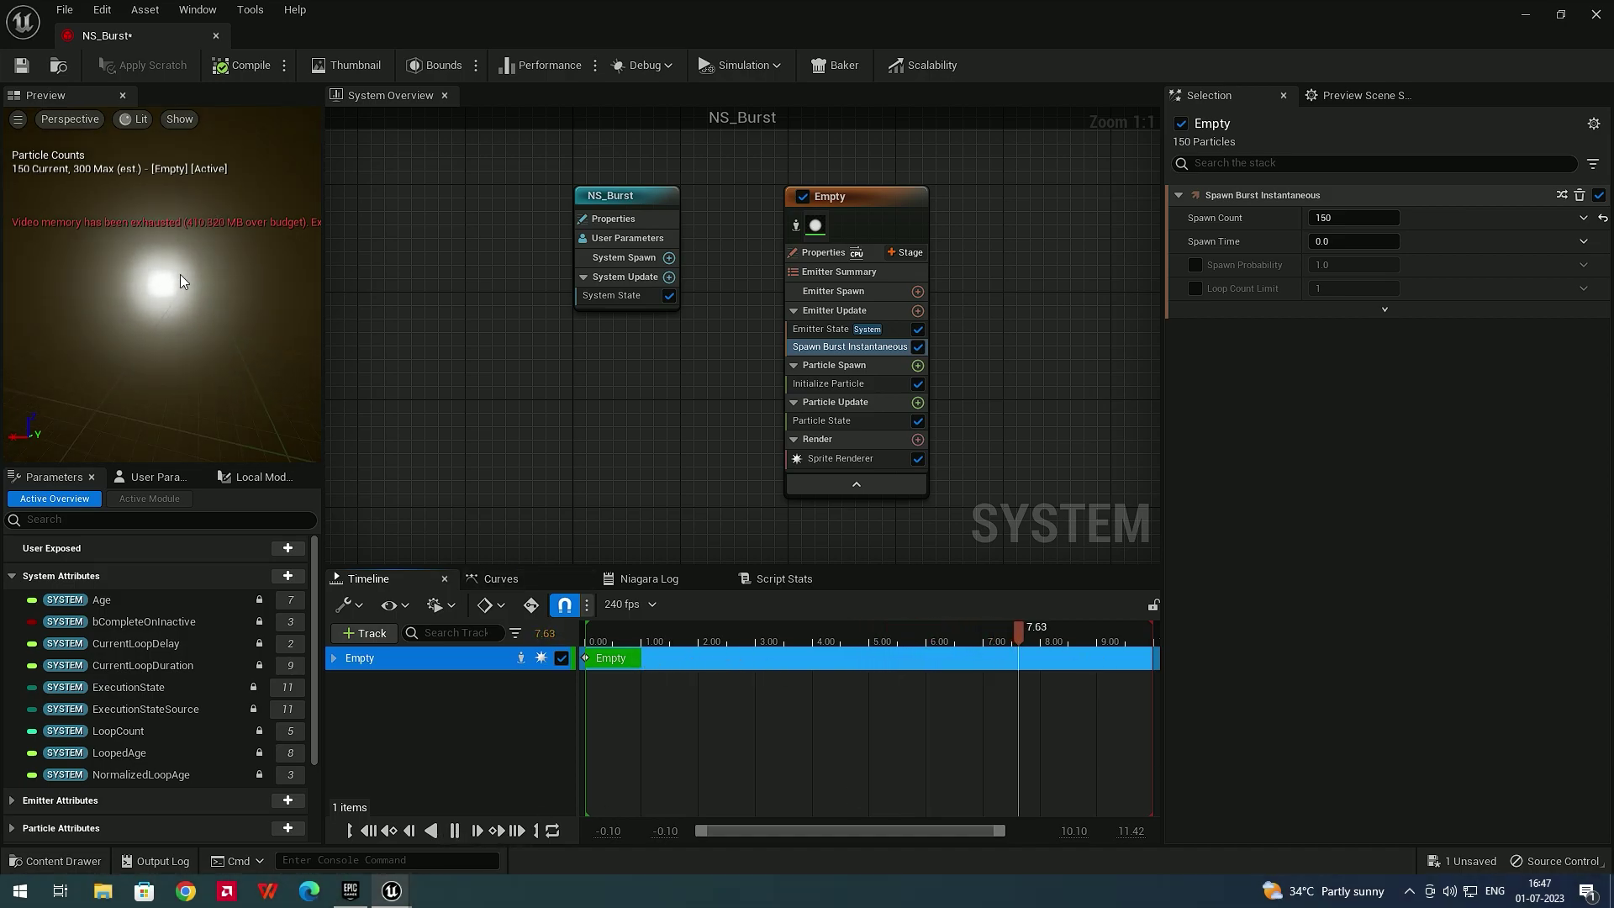
# Set Initialize Particle's Sprite Size Mode to Uniform
pyautogui.click(849, 346)
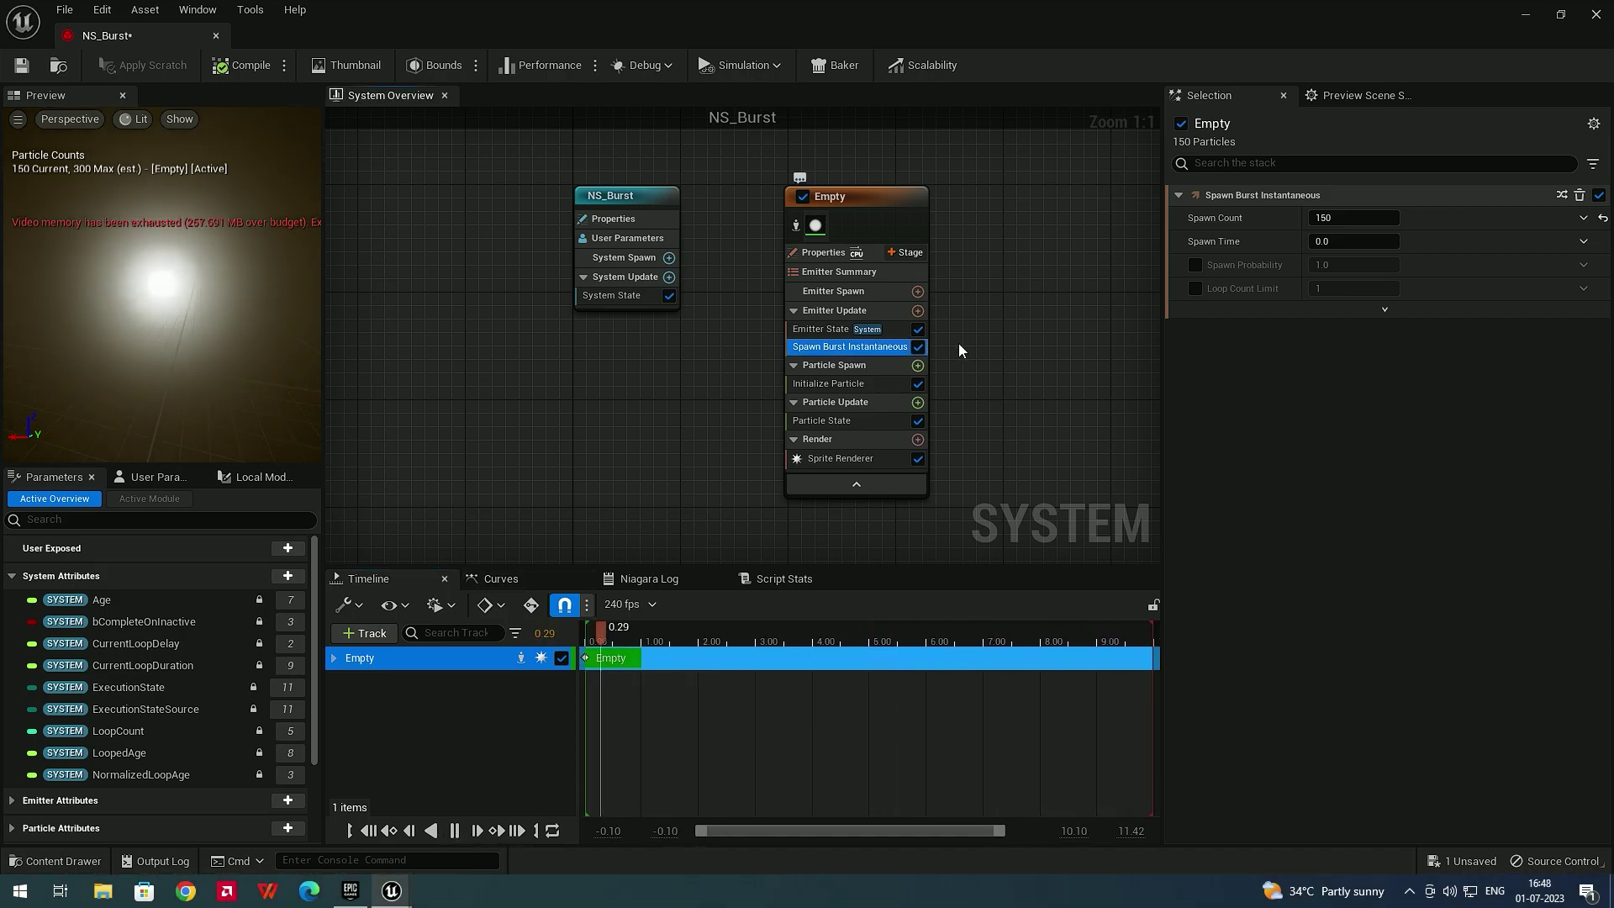
pyautogui.click(819, 383)
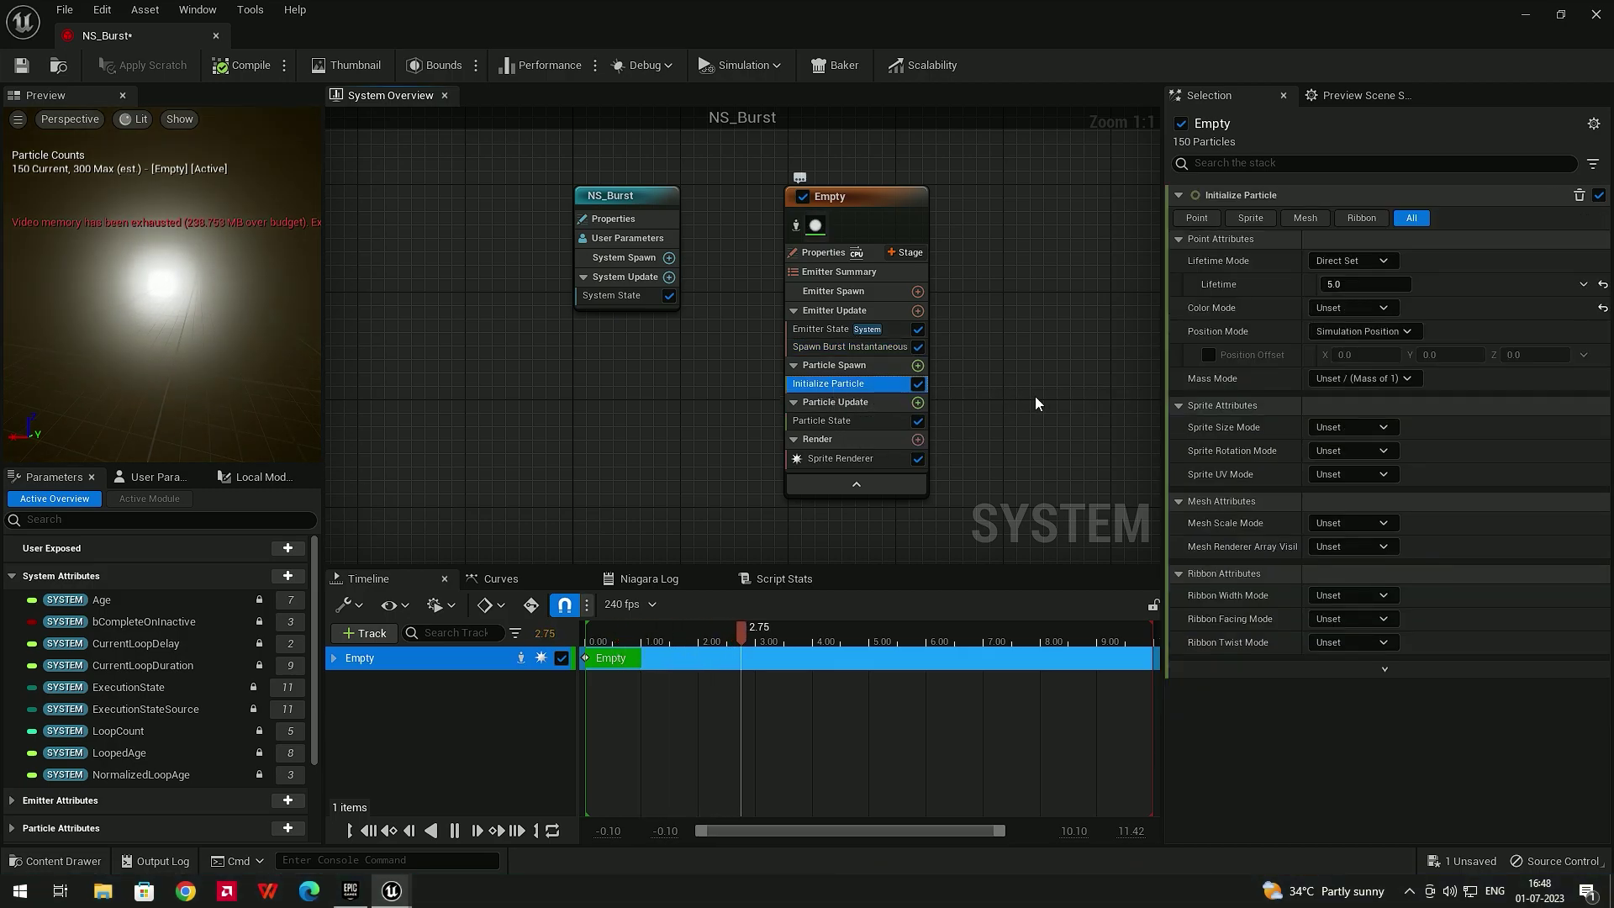
pyautogui.click(1353, 426)
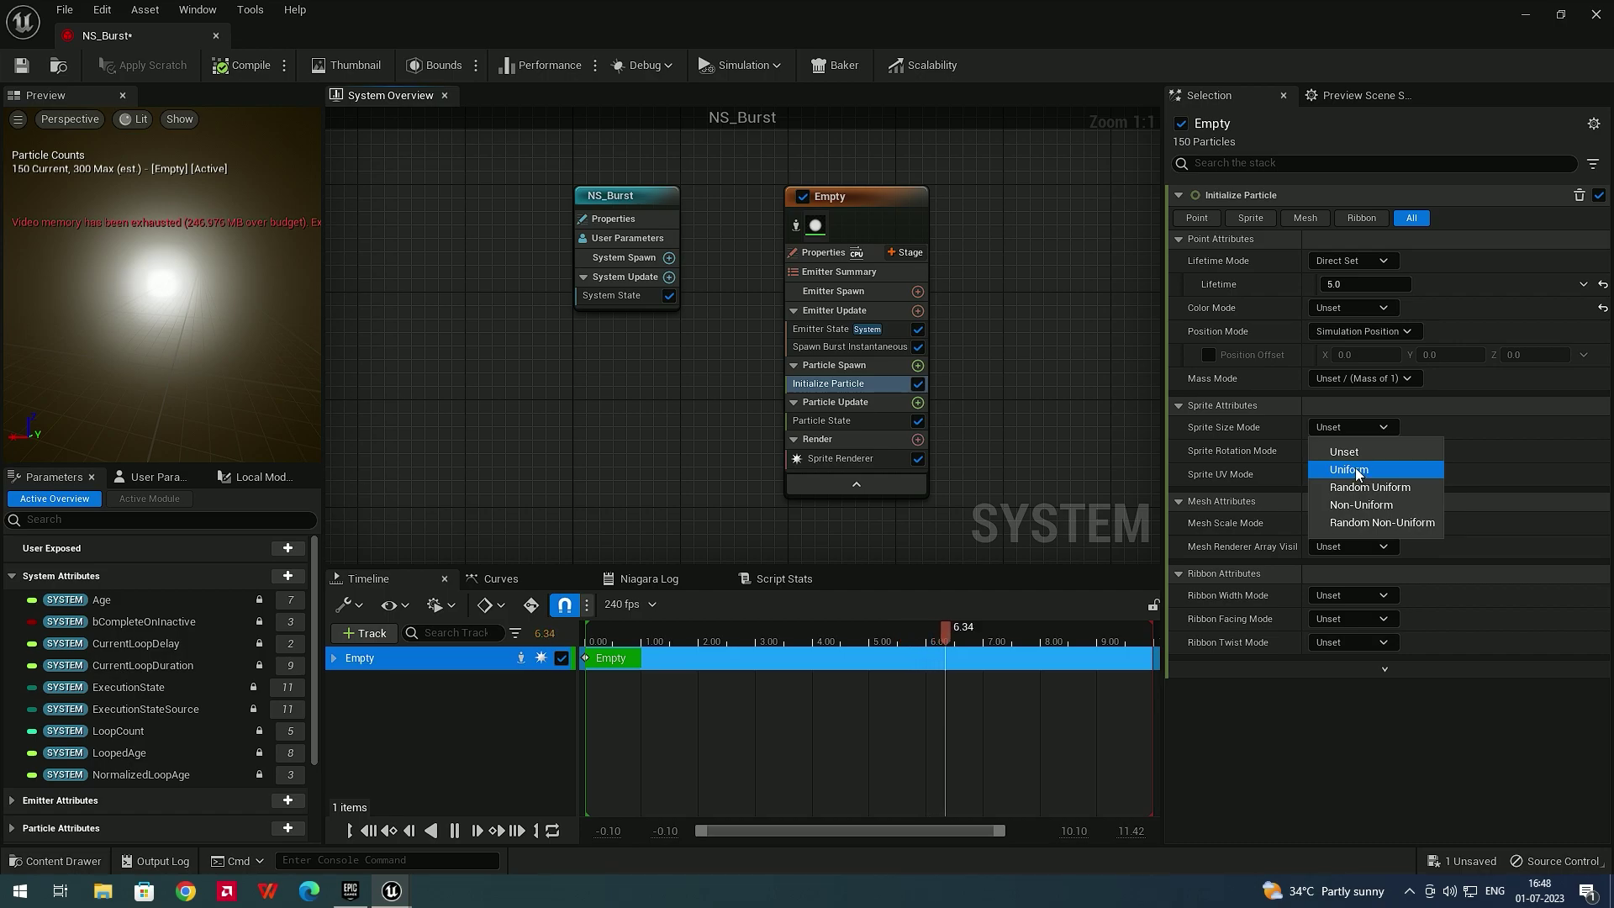
pyautogui.click(1354, 470)
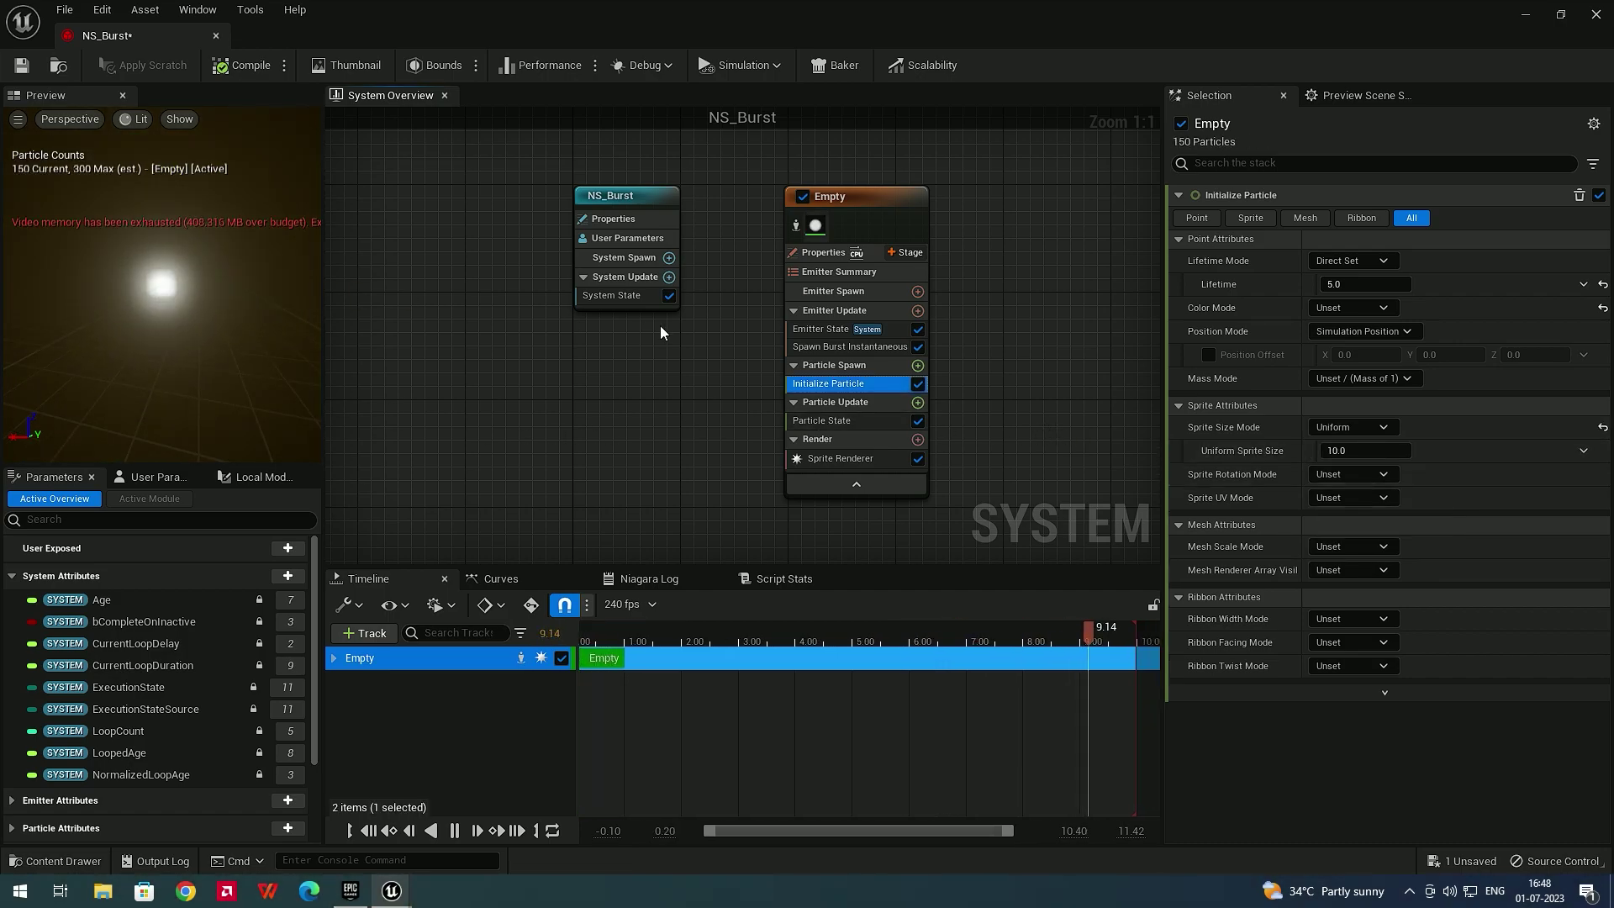
pyautogui.click(825, 363)
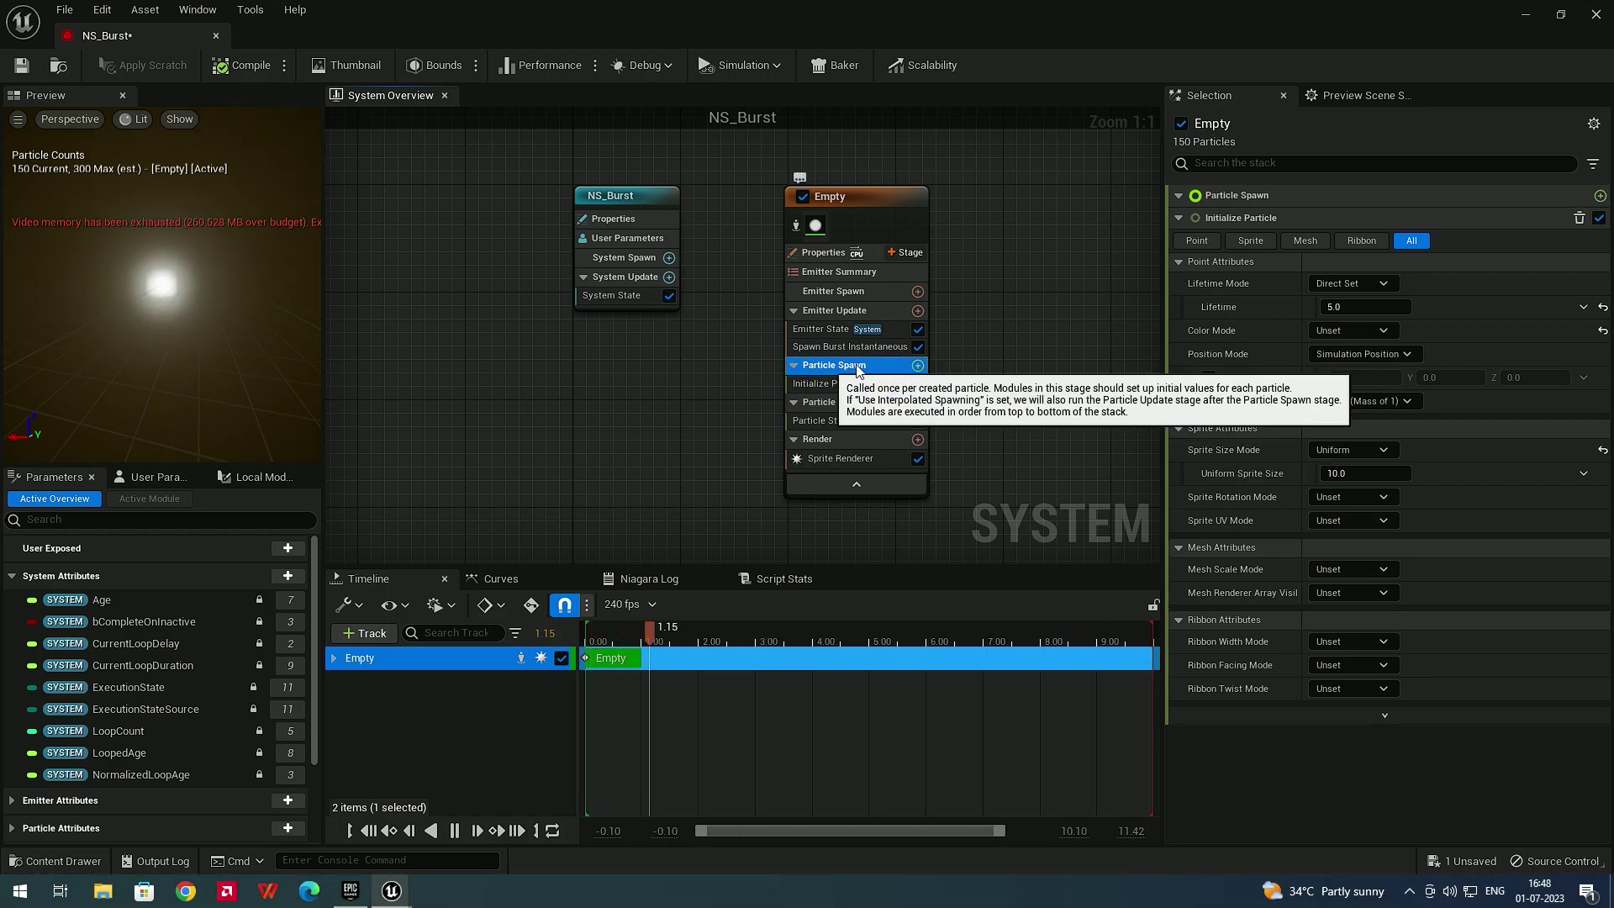
# Add an Add Velocity module to Particle Spawn
pyautogui.click(918, 365)
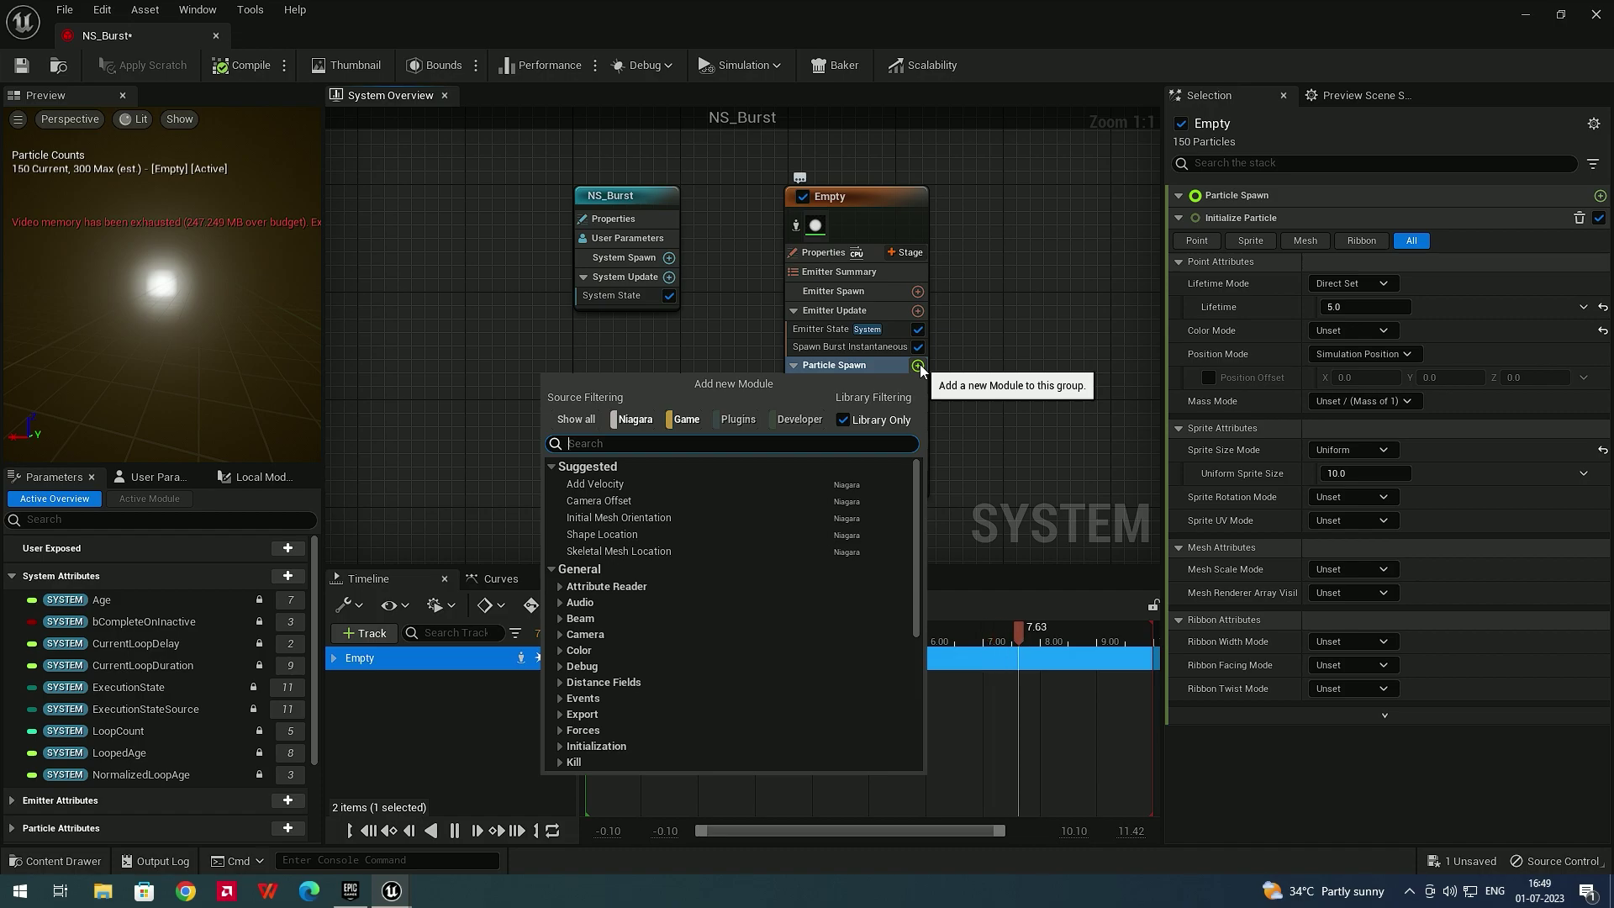
pyautogui.write('vel')
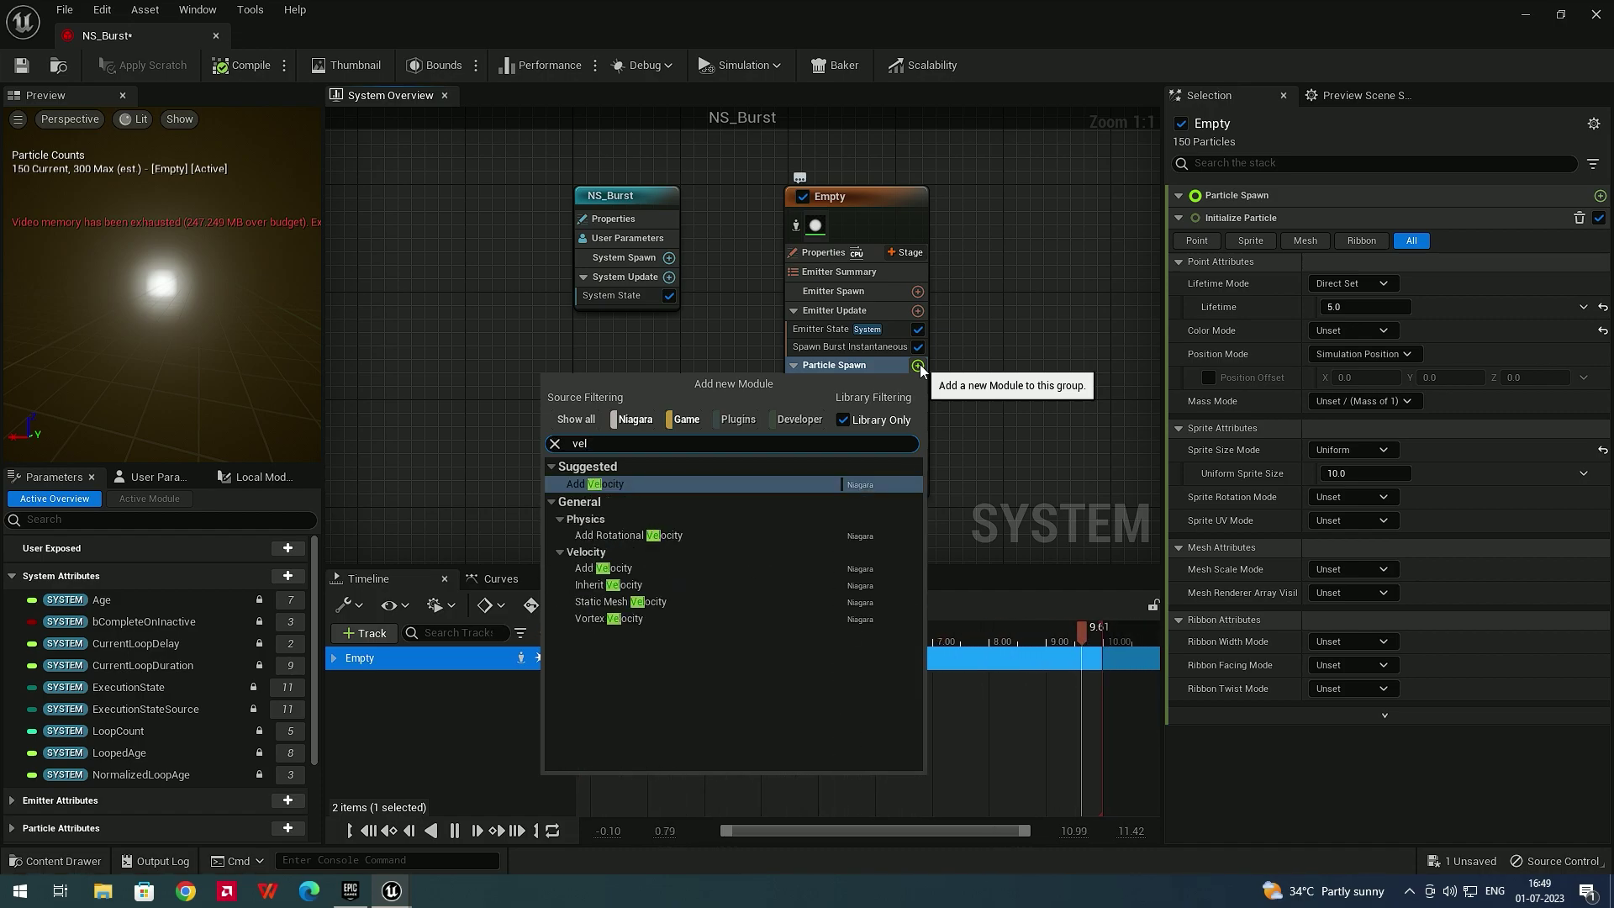
pyautogui.click(592, 485)
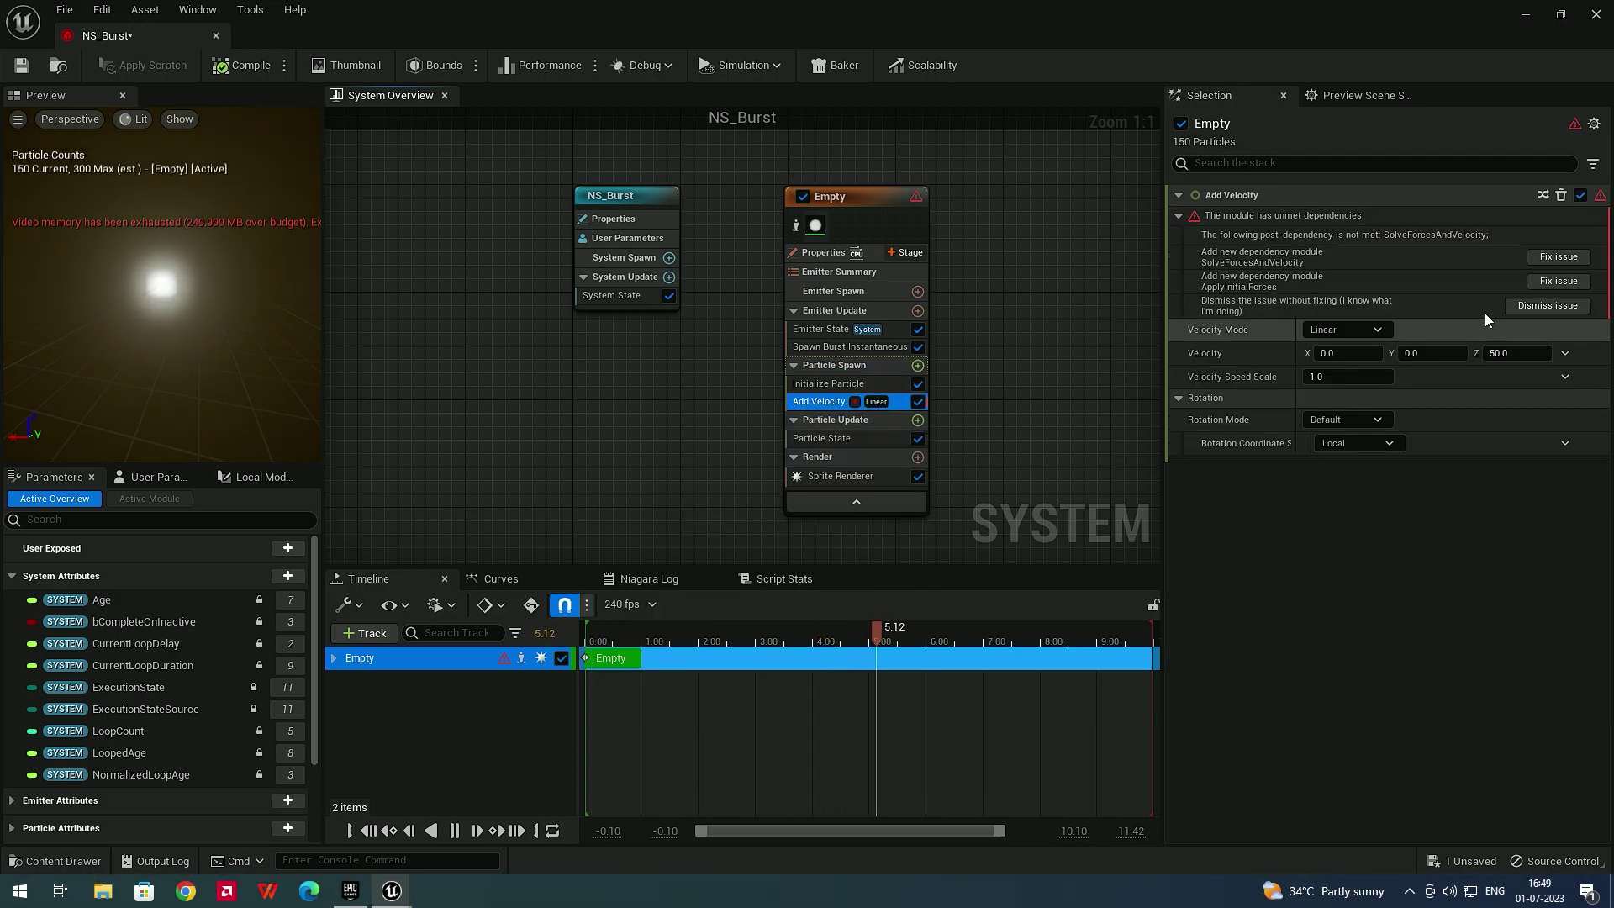
# Add Solve Forces and Velocity to Particle Update and rewind the preview
pyautogui.click(929, 421)
pyautogui.write('s')
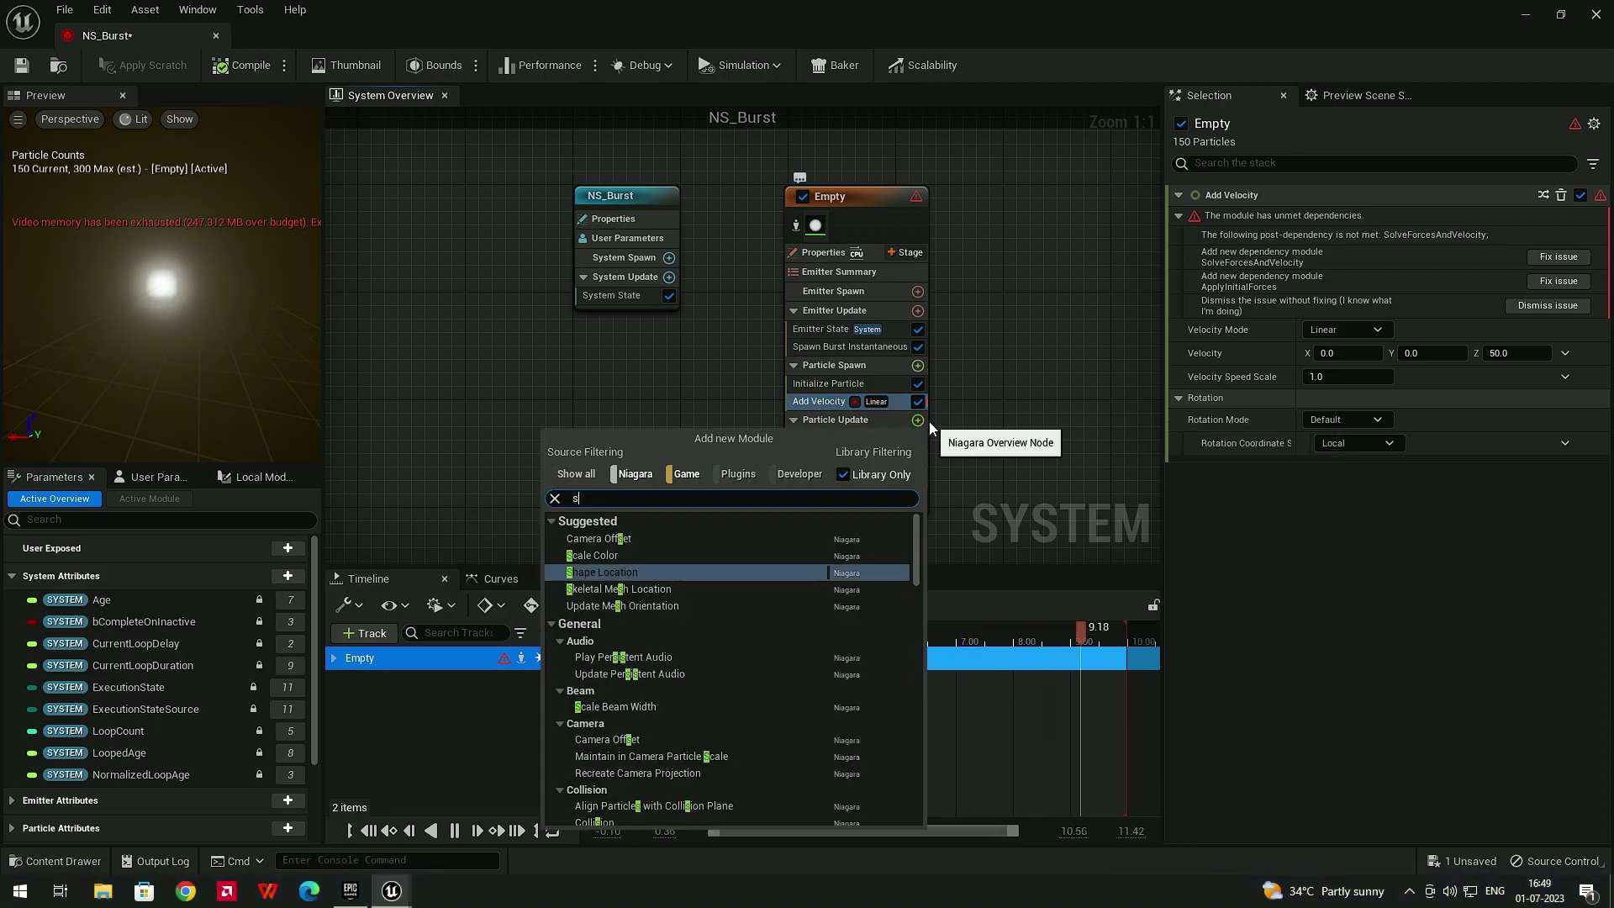
pyautogui.write('ol')
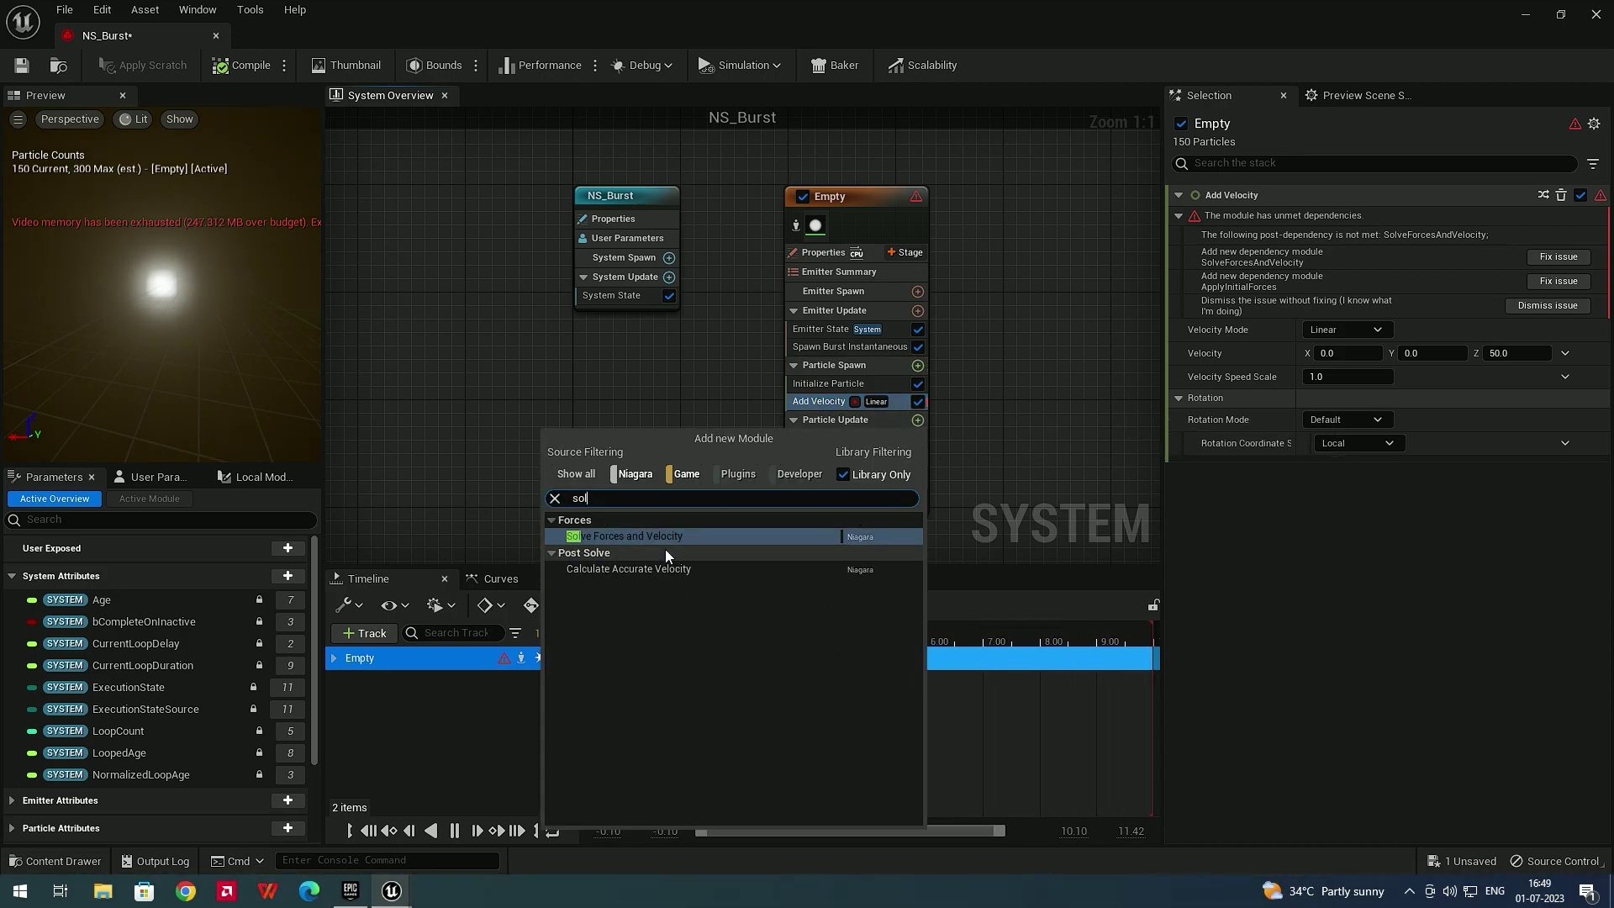
pyautogui.click(1557, 259)
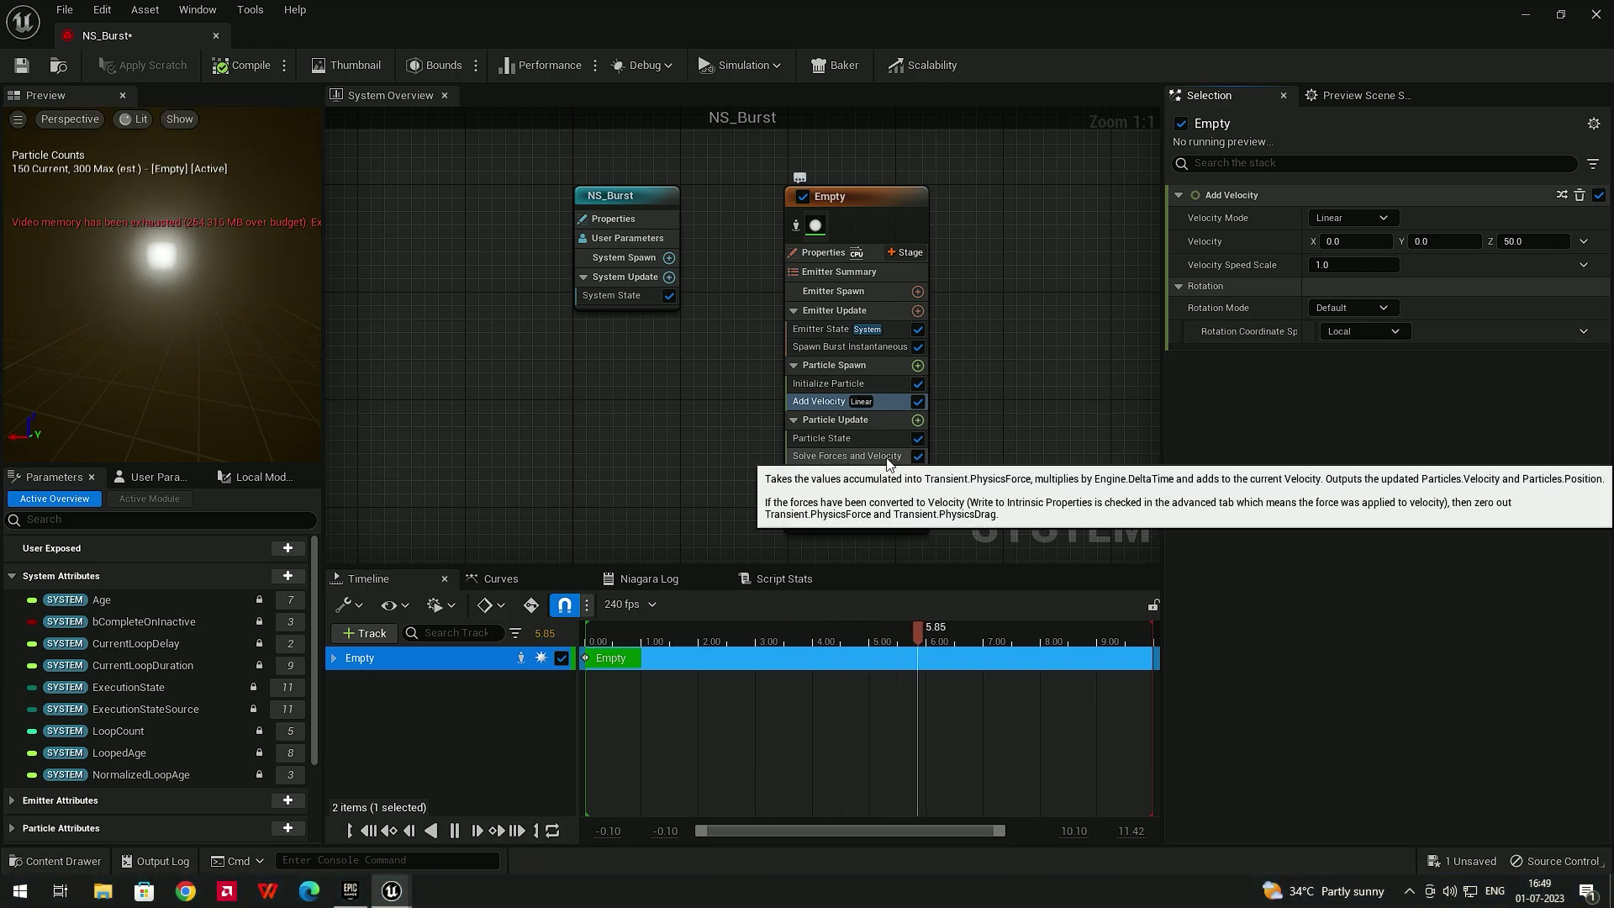
pyautogui.moveTo(627, 632)
pyautogui.mouseDown()
pyautogui.moveTo(585, 639)
pyautogui.moveTo(650, 639)
pyautogui.mouseUp()
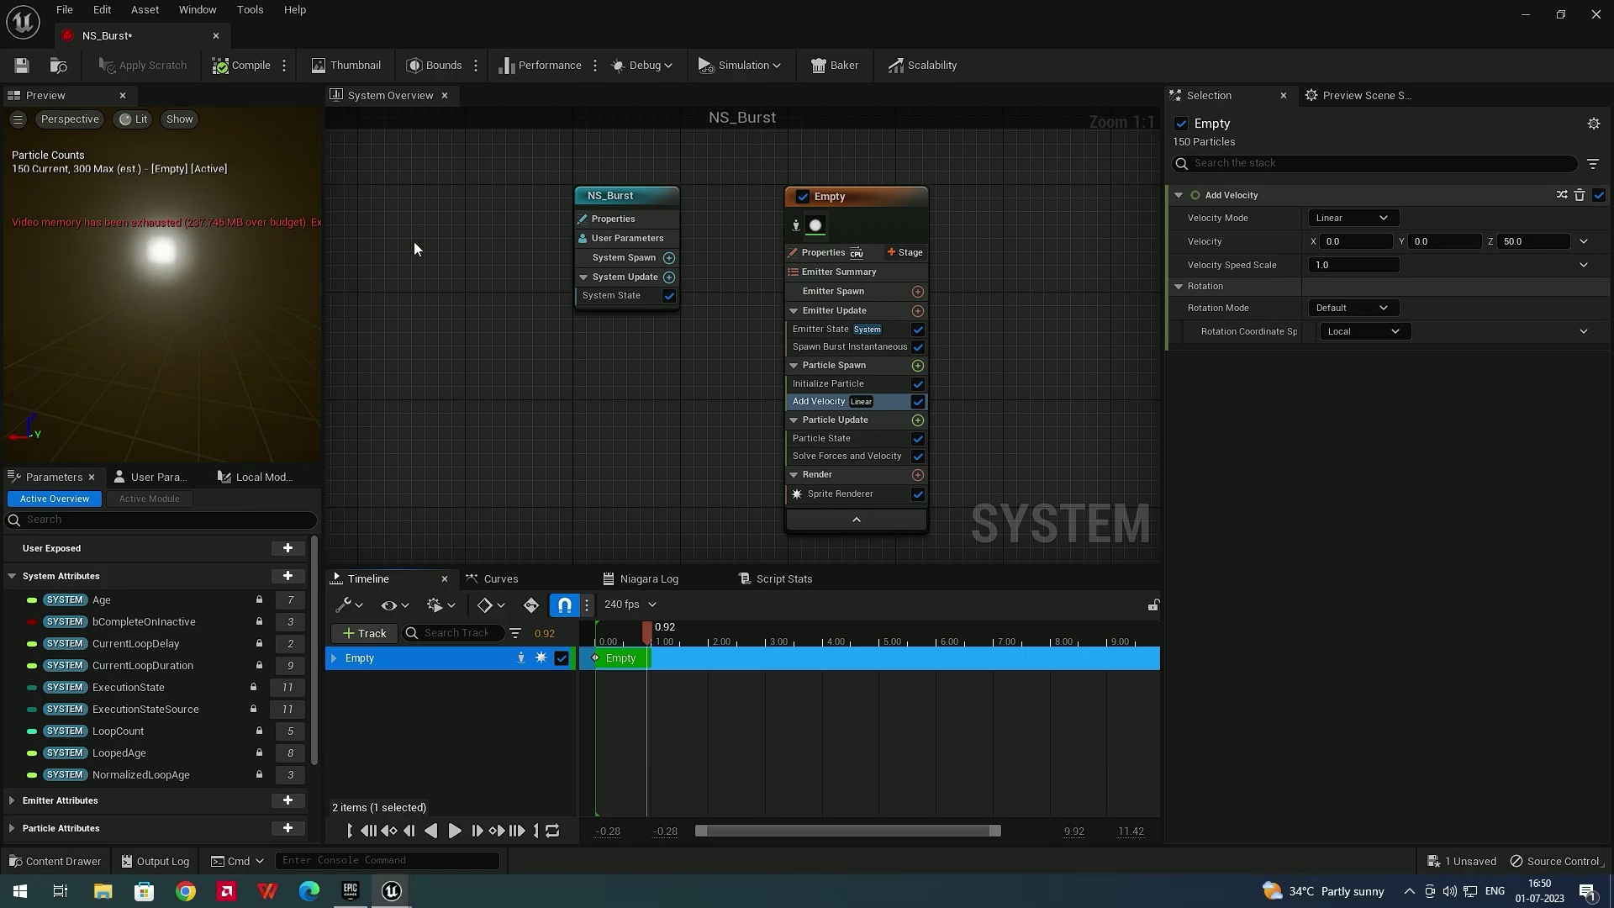
pyautogui.click(858, 401)
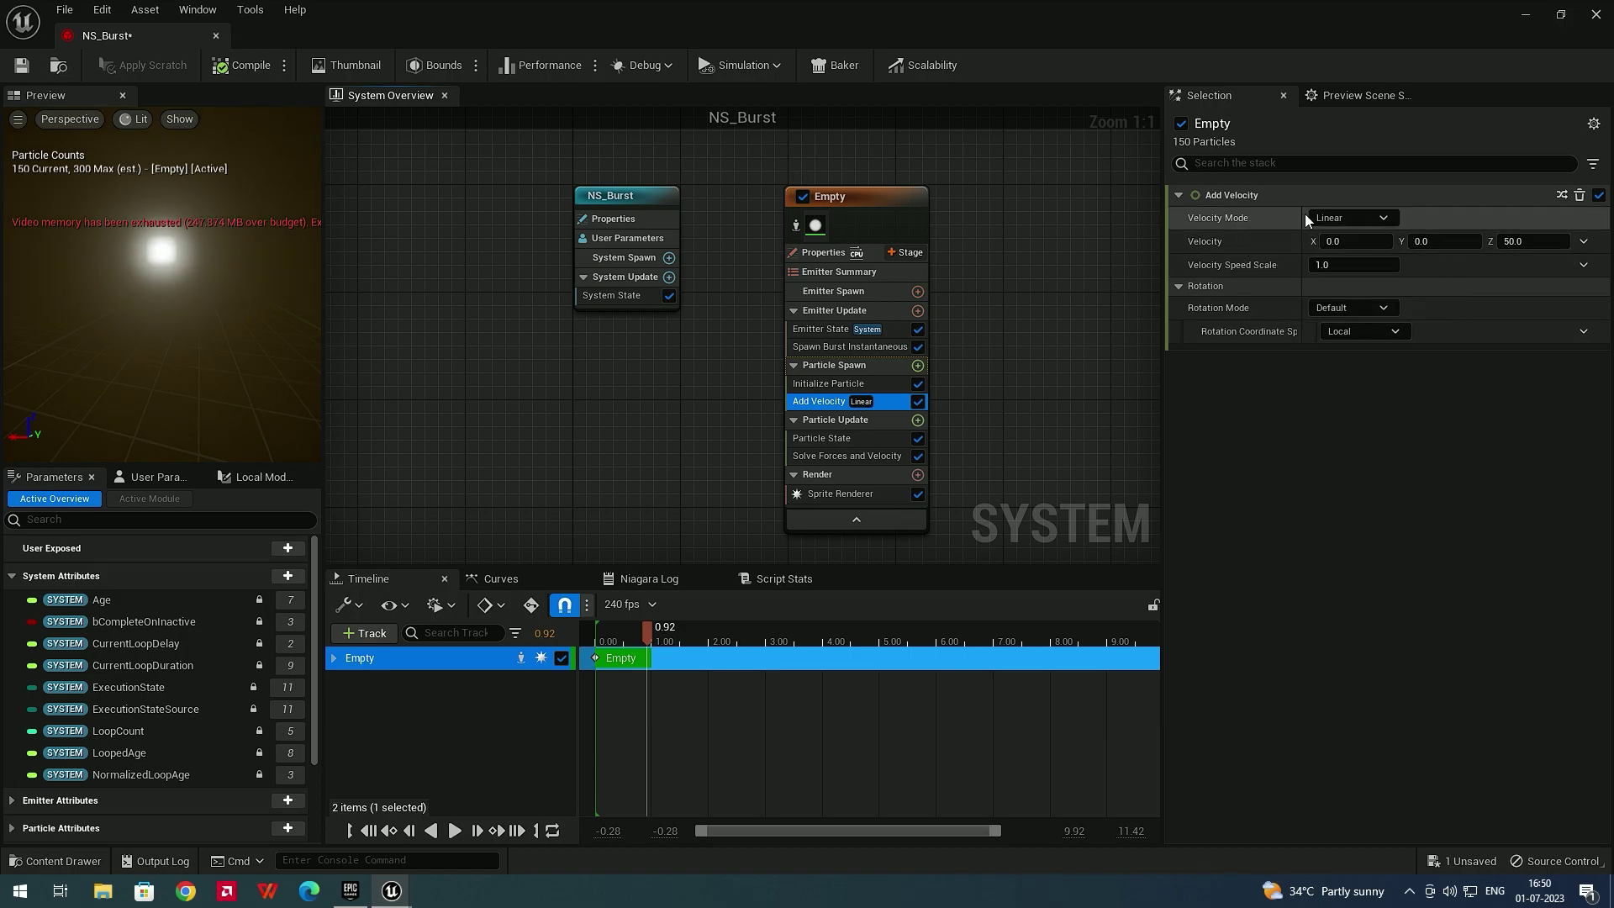
pyautogui.click(1320, 221)
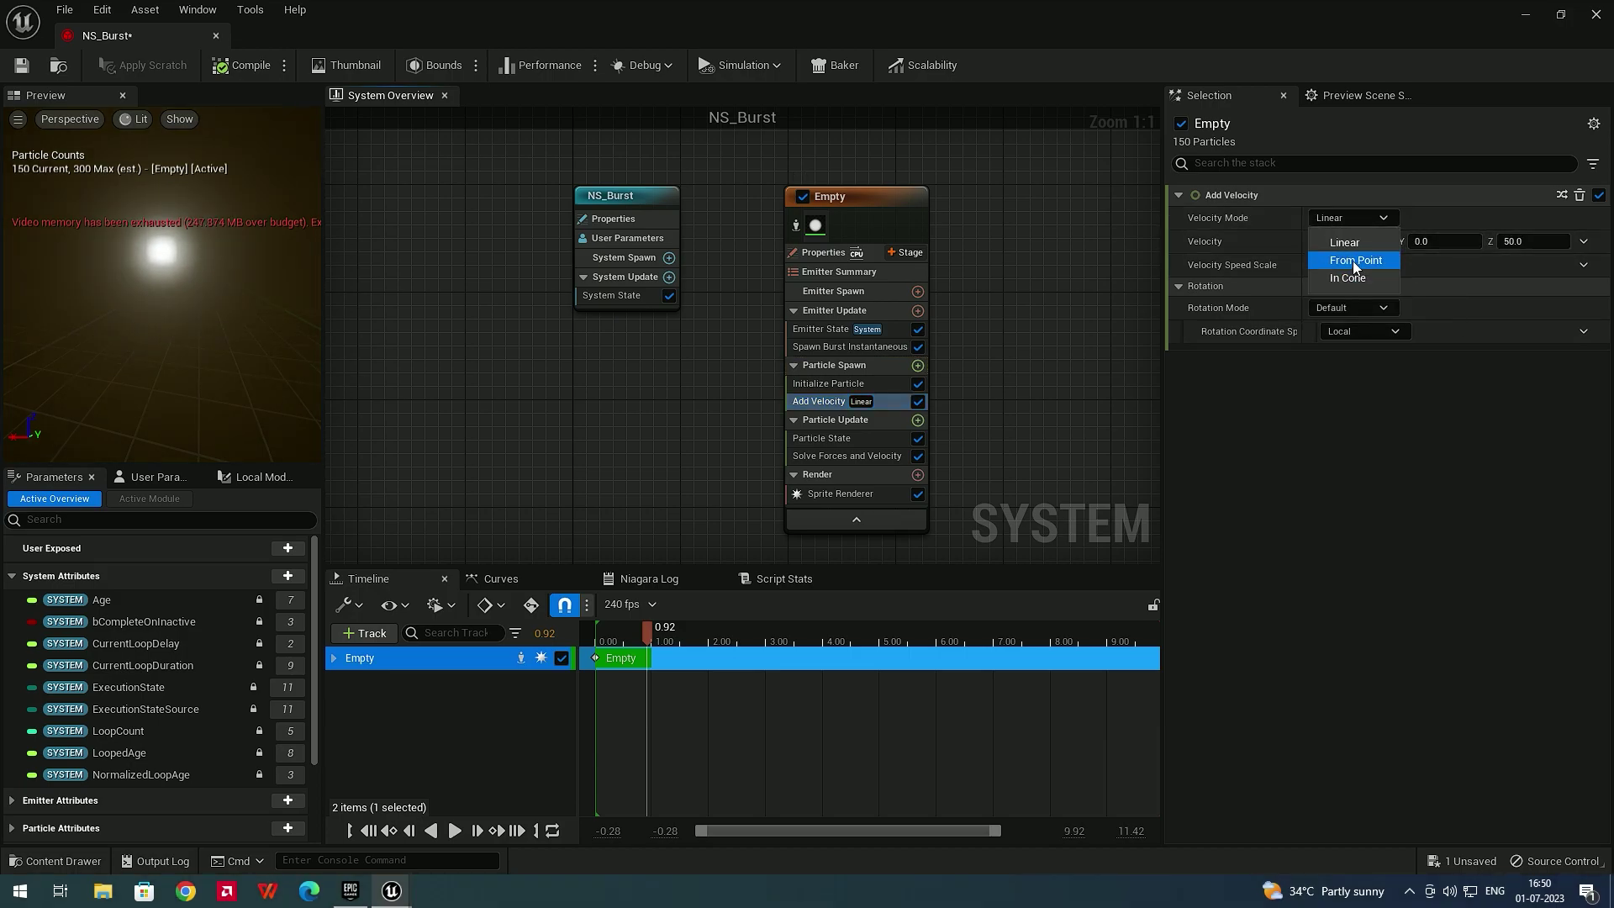
pyautogui.click(1354, 261)
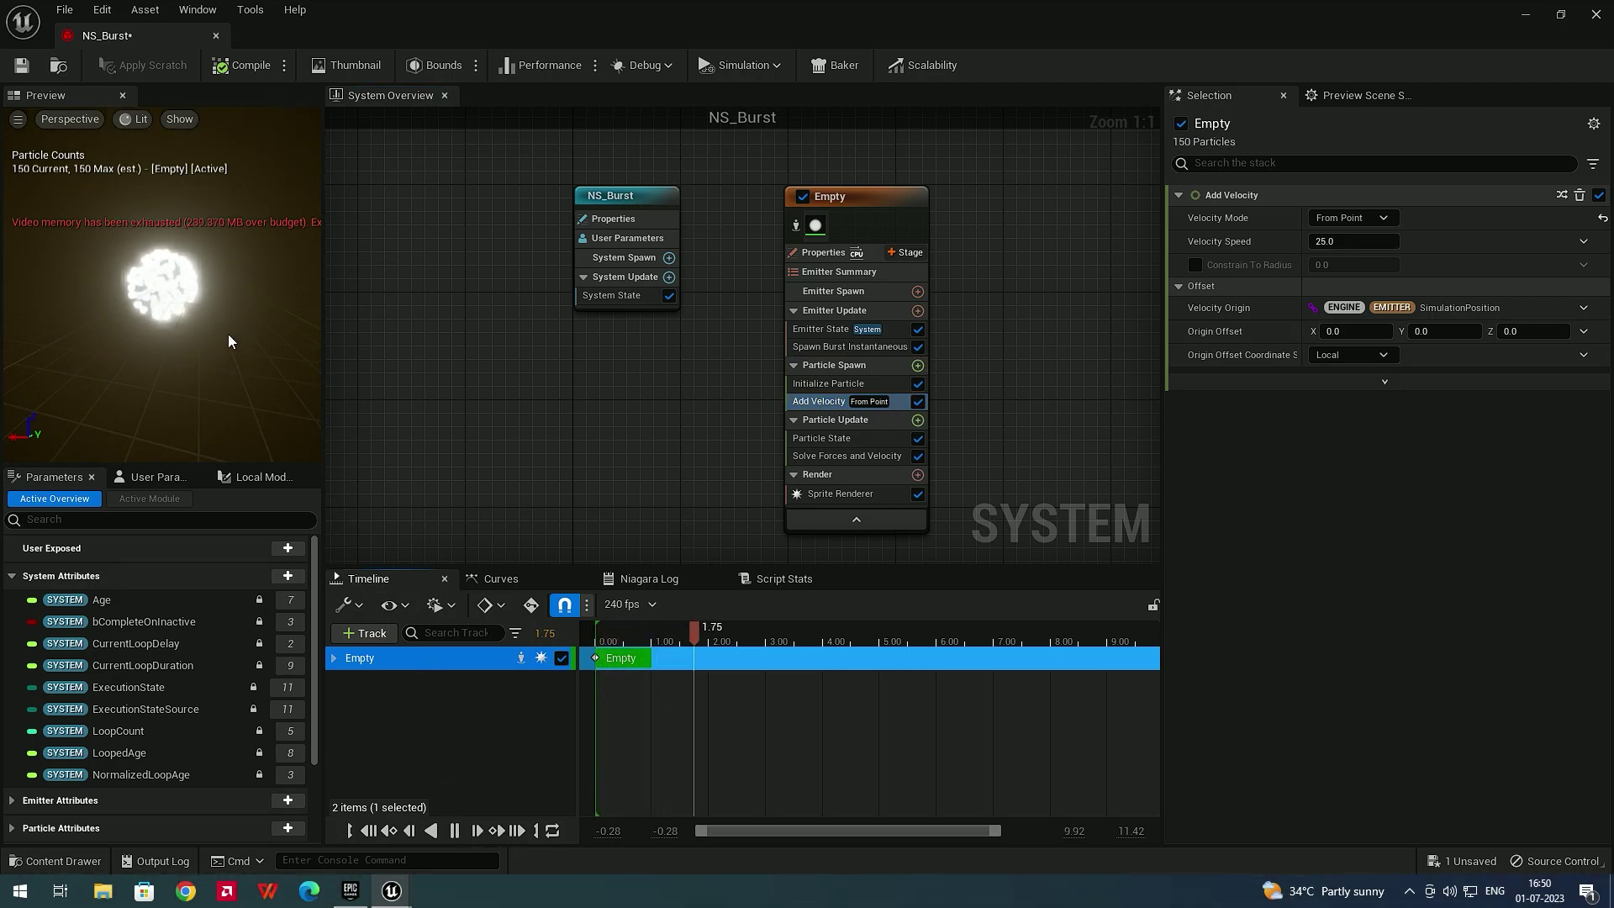
pyautogui.click(455, 830)
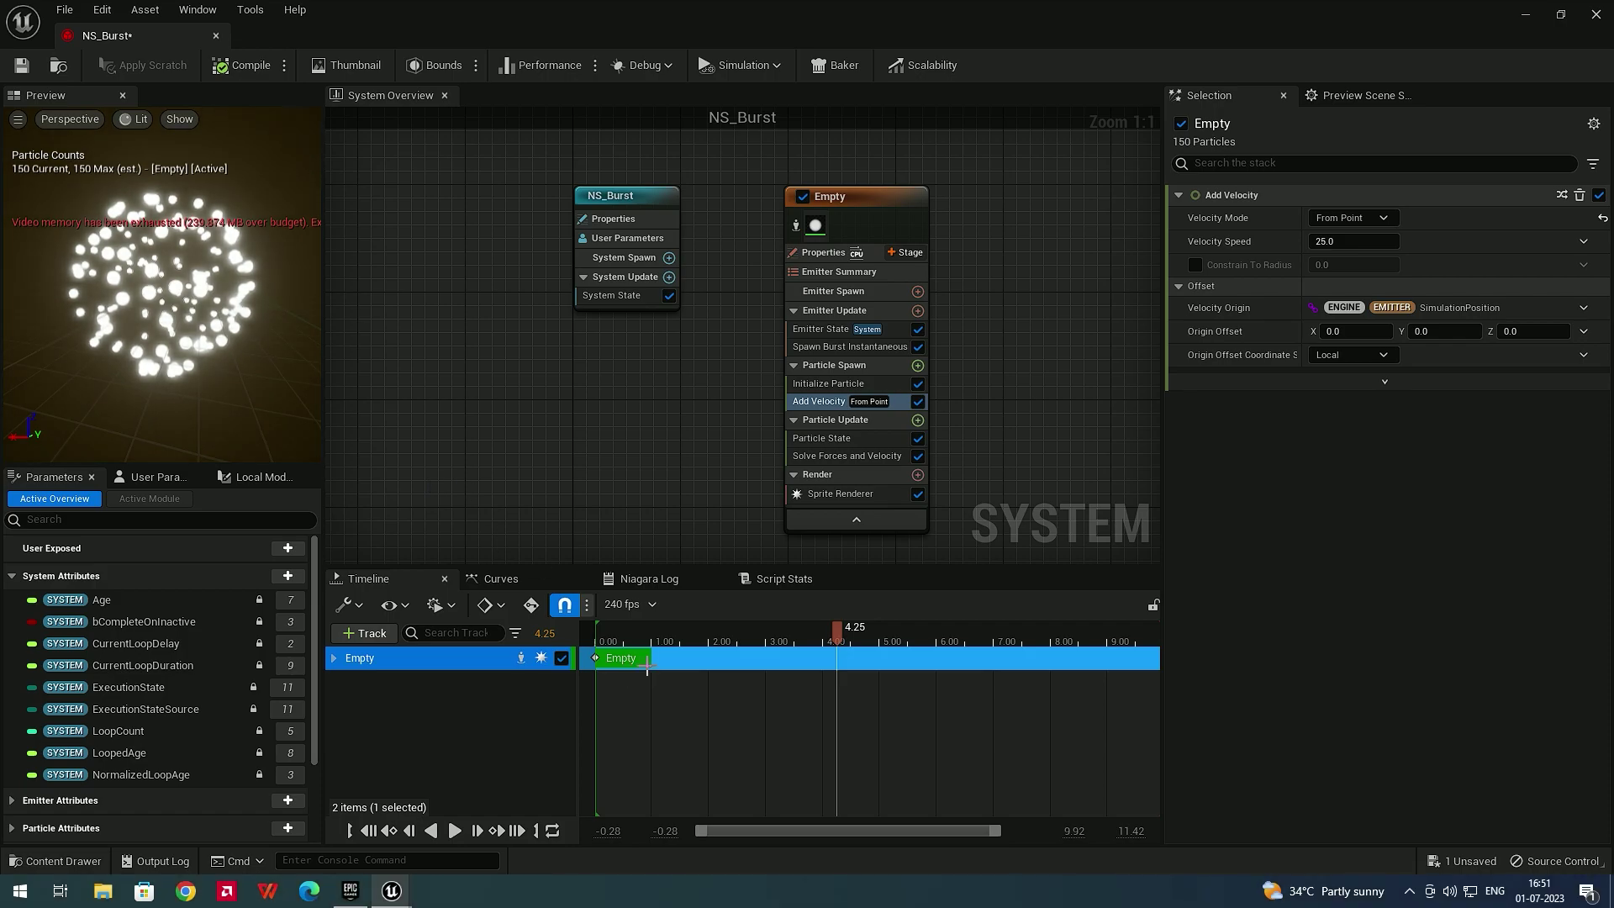
pyautogui.click(603, 633)
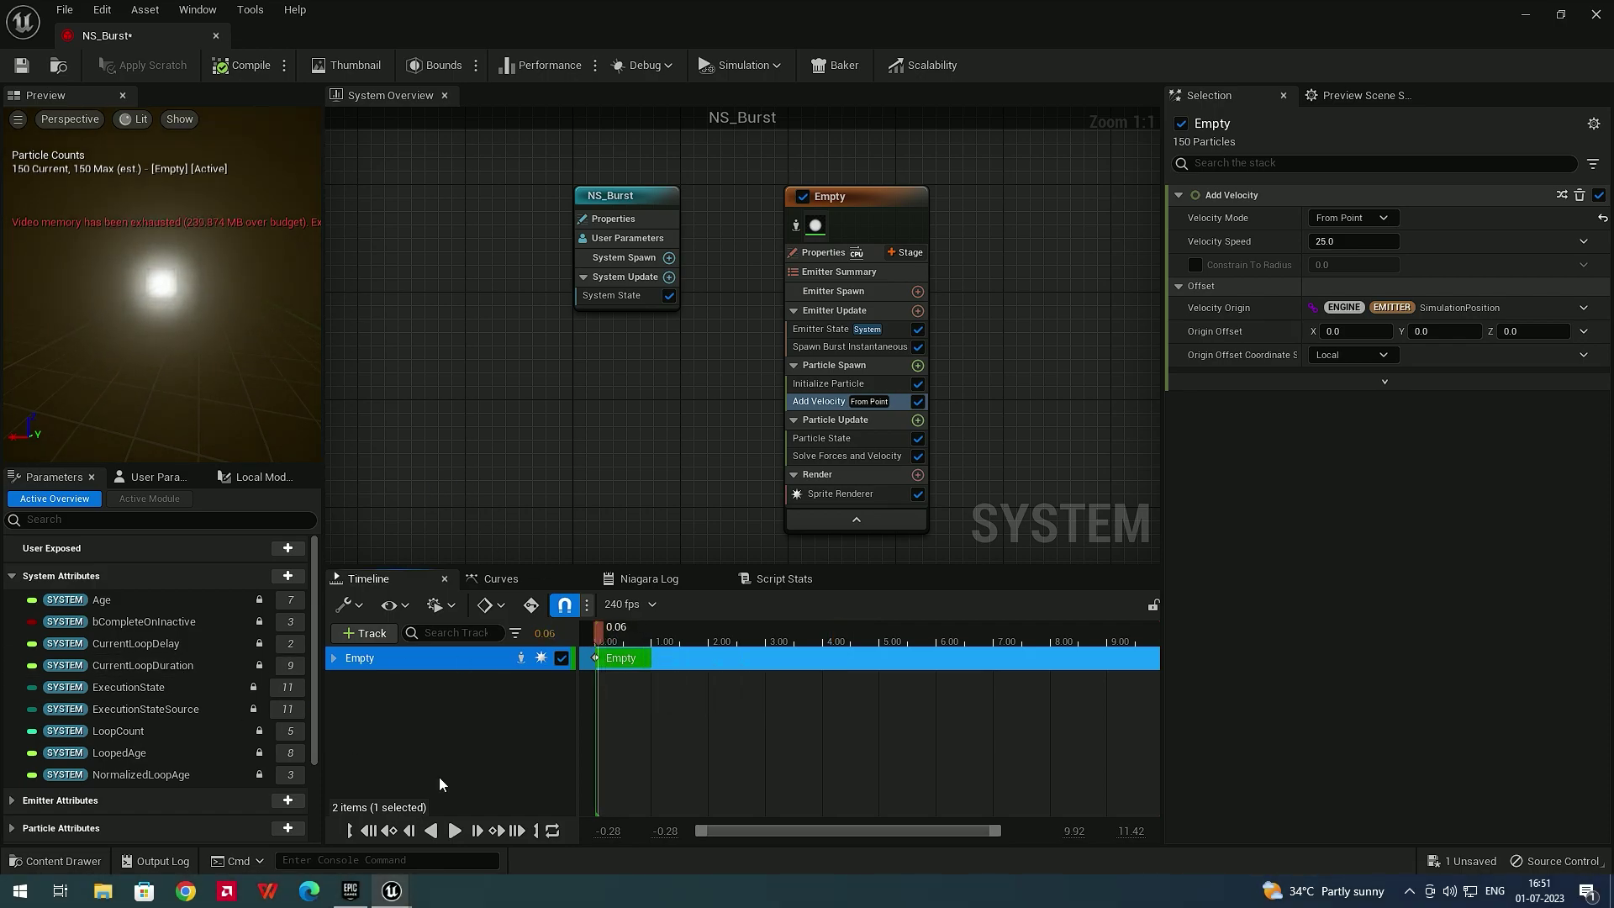
pyautogui.click(454, 832)
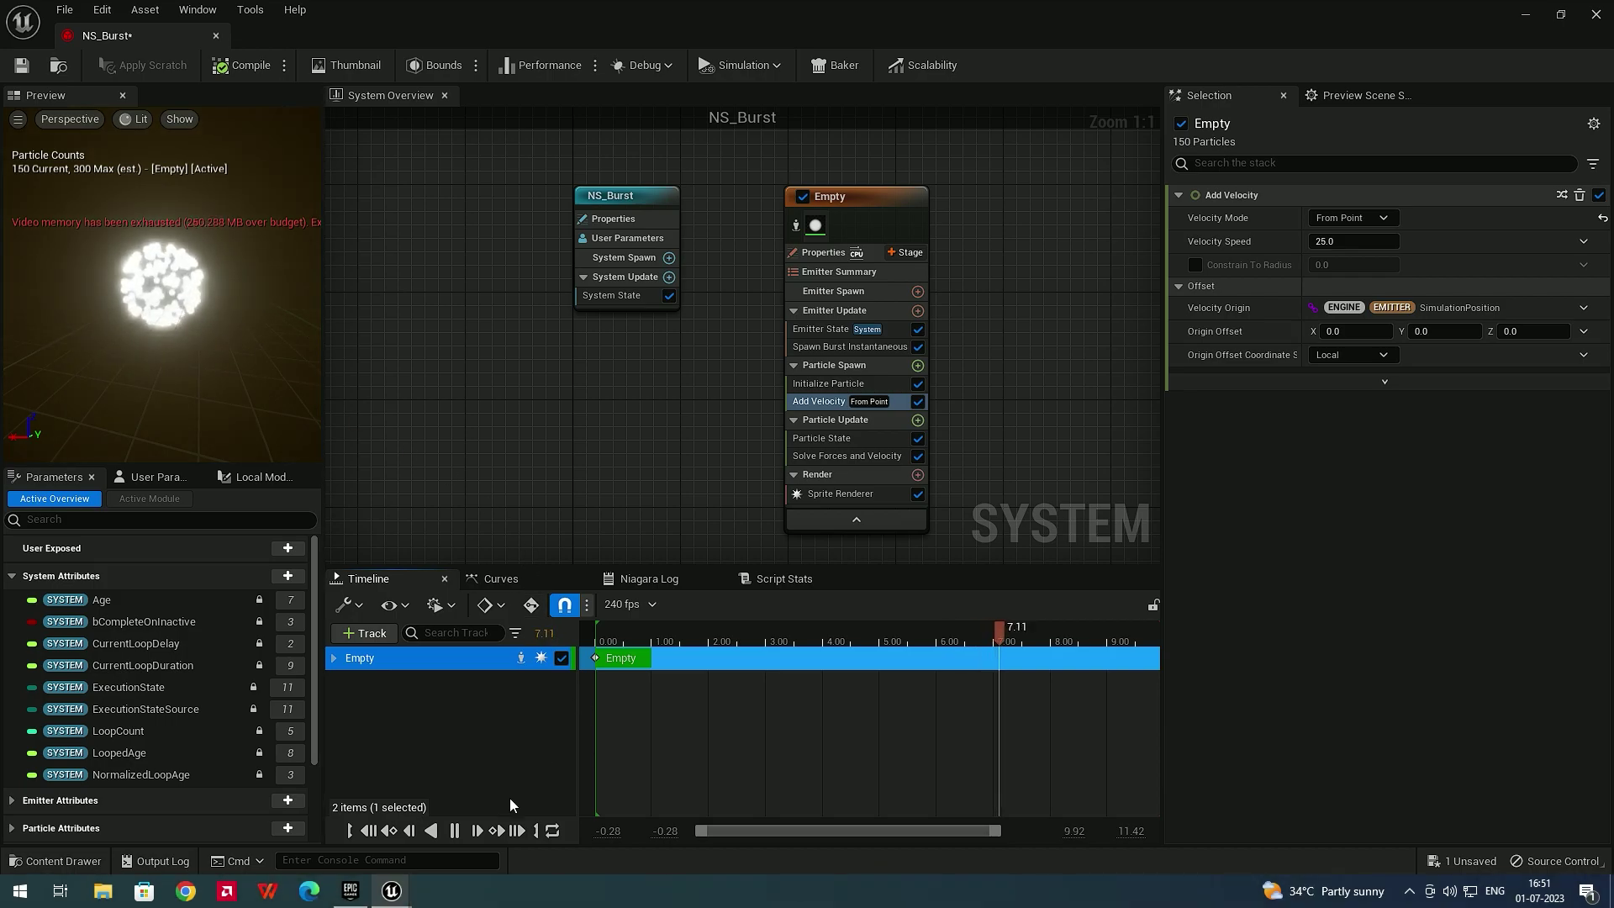
pyautogui.click(455, 831)
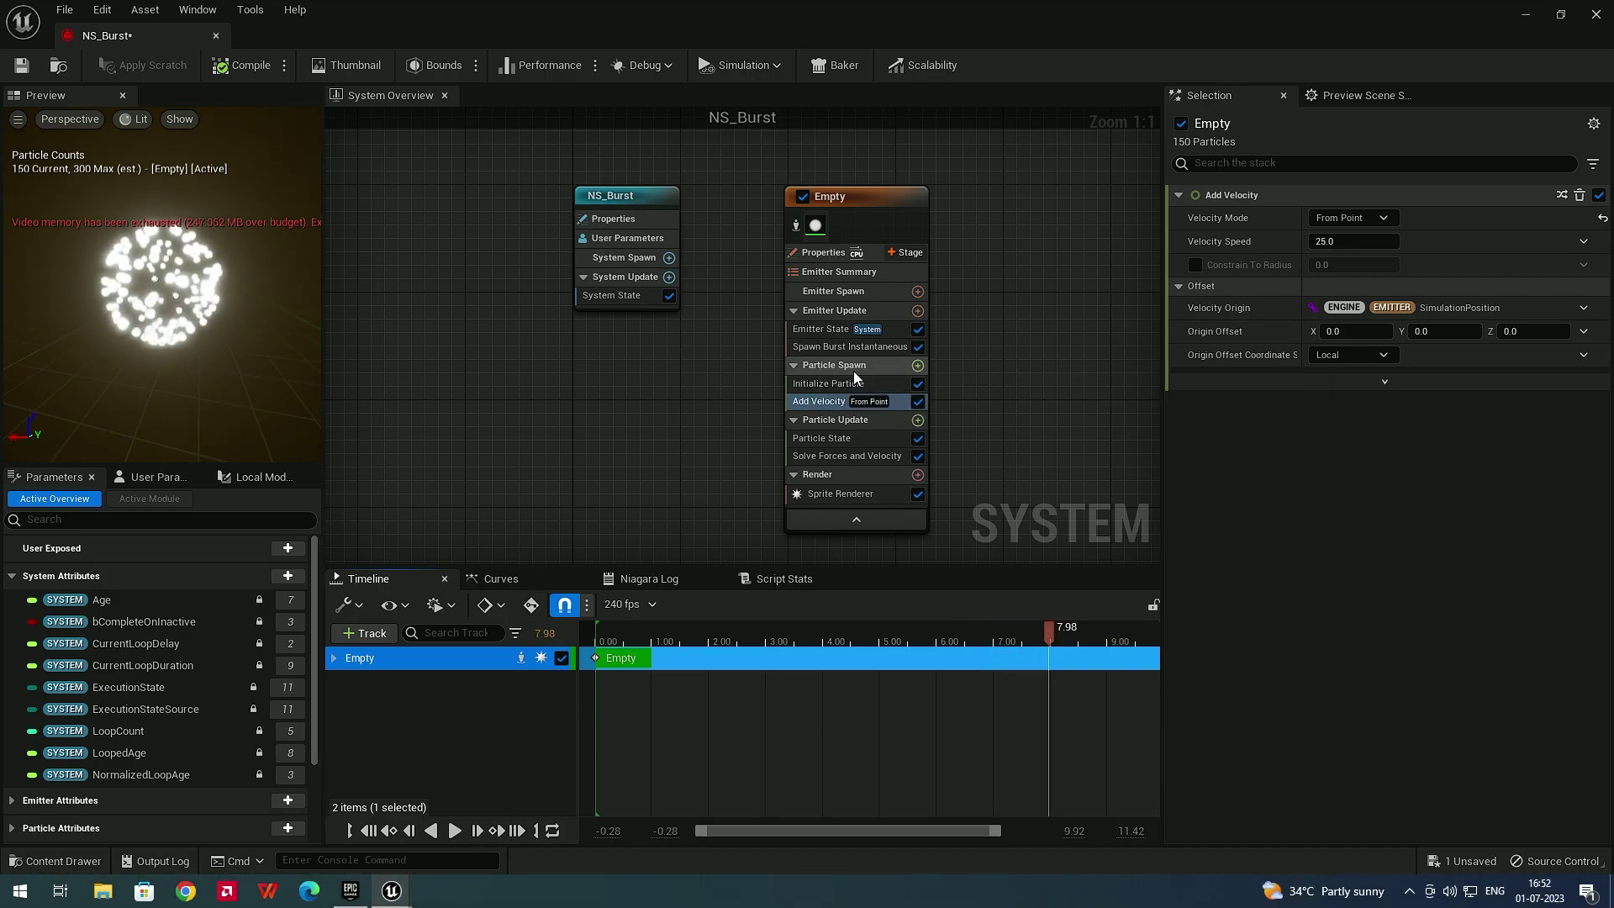
# Set Emitter State's Life Cycle Mode to Self and Loop Behavior to Once
pyautogui.click(823, 331)
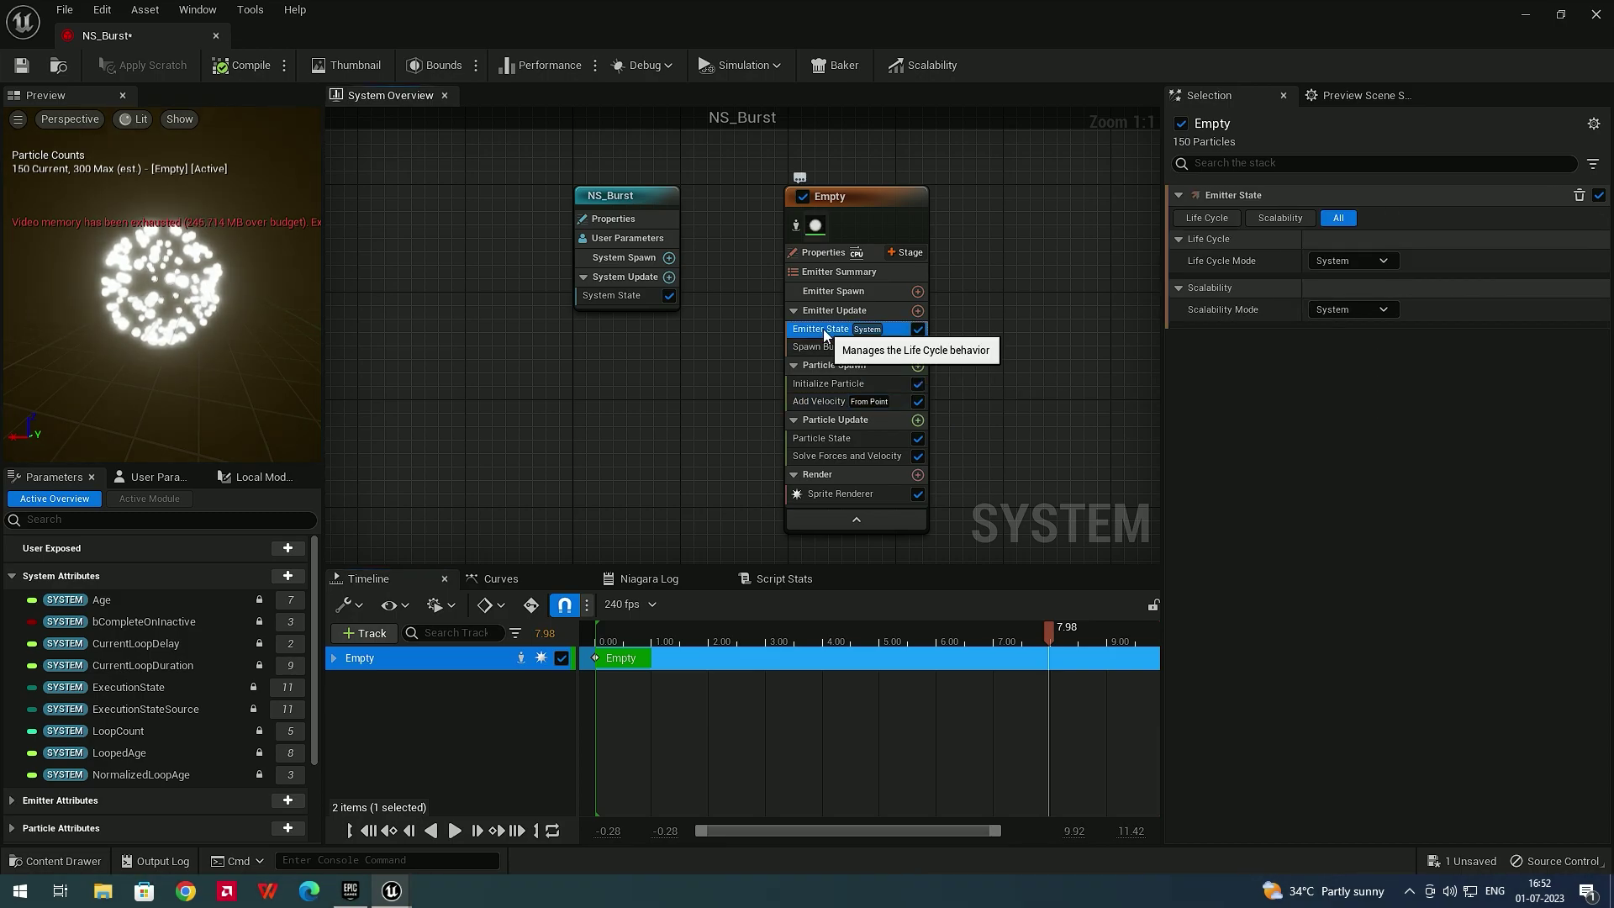
pyautogui.click(1350, 262)
pyautogui.click(1359, 308)
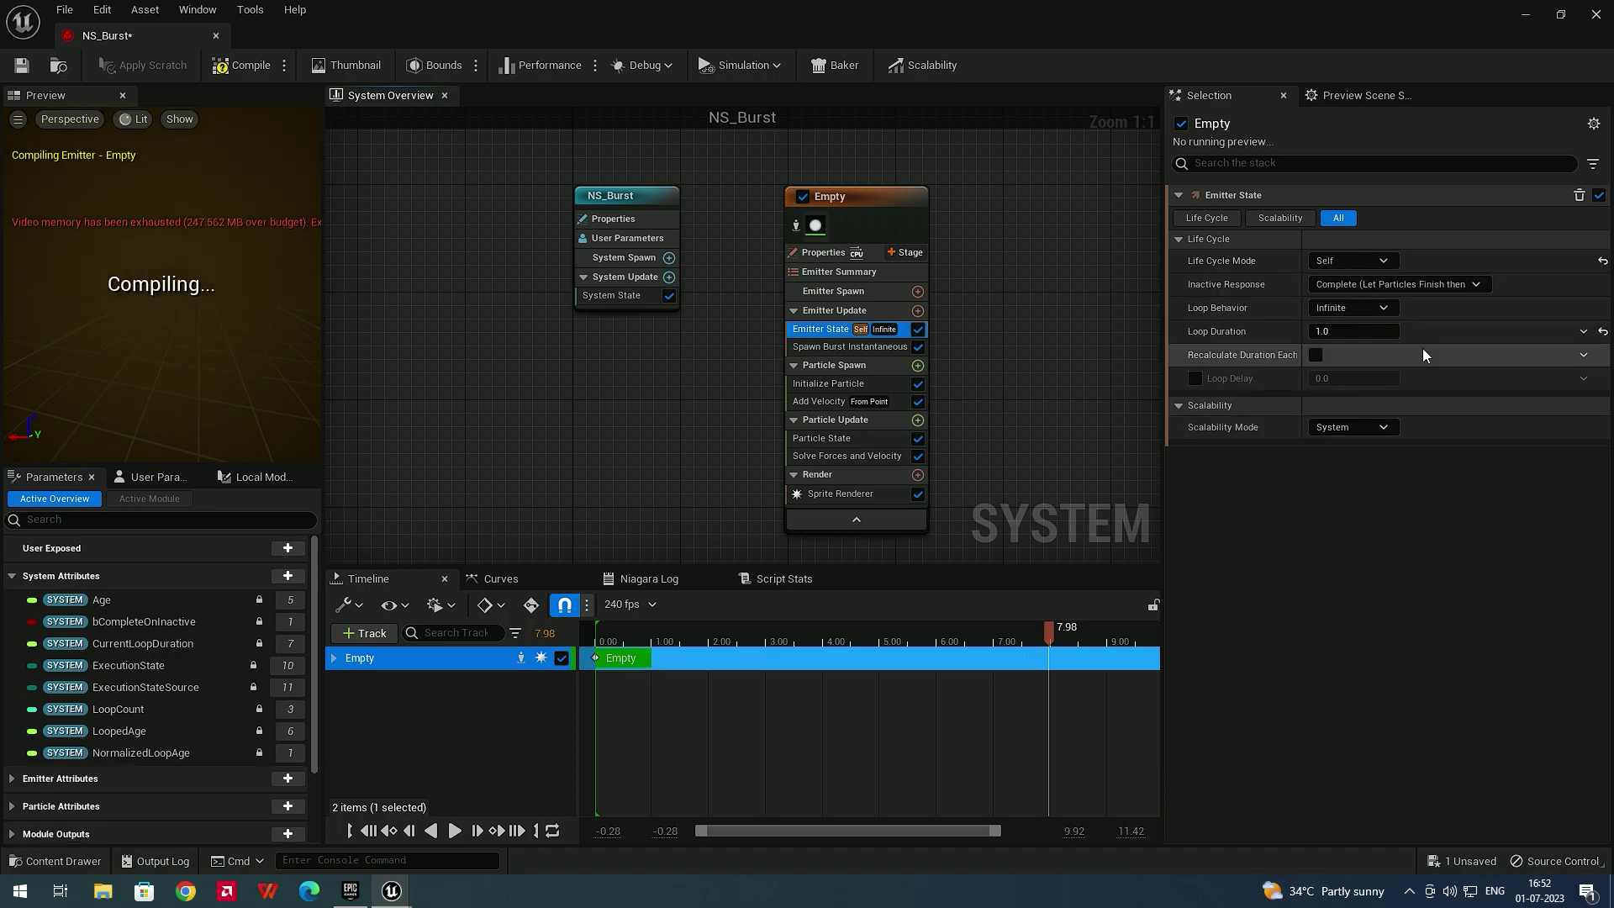
pyautogui.click(1377, 310)
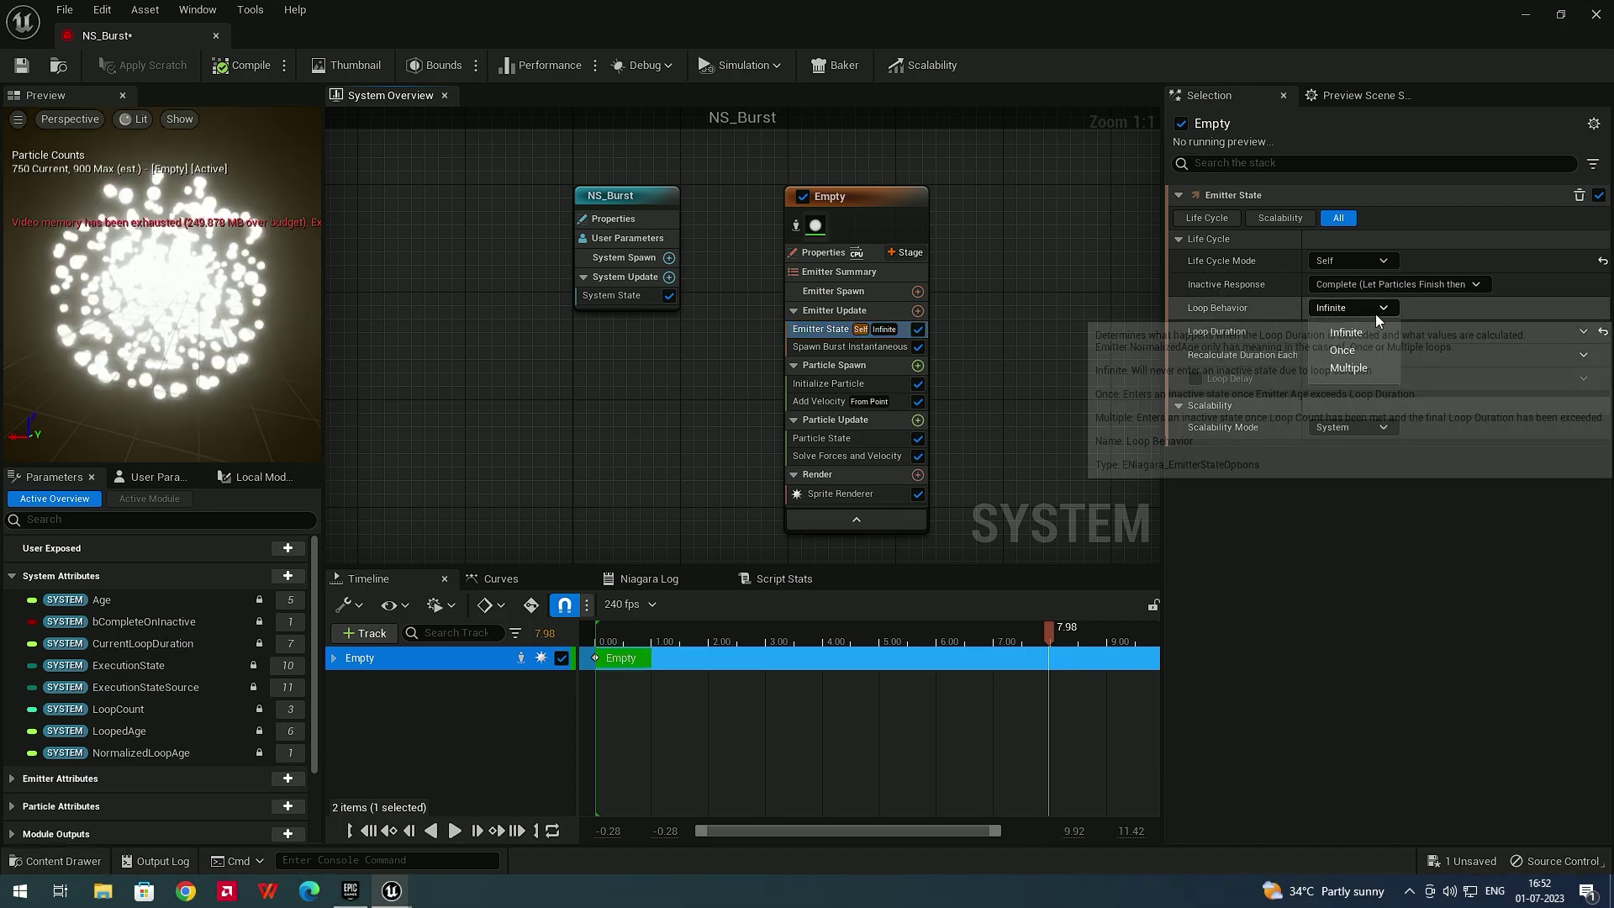
pyautogui.click(1350, 350)
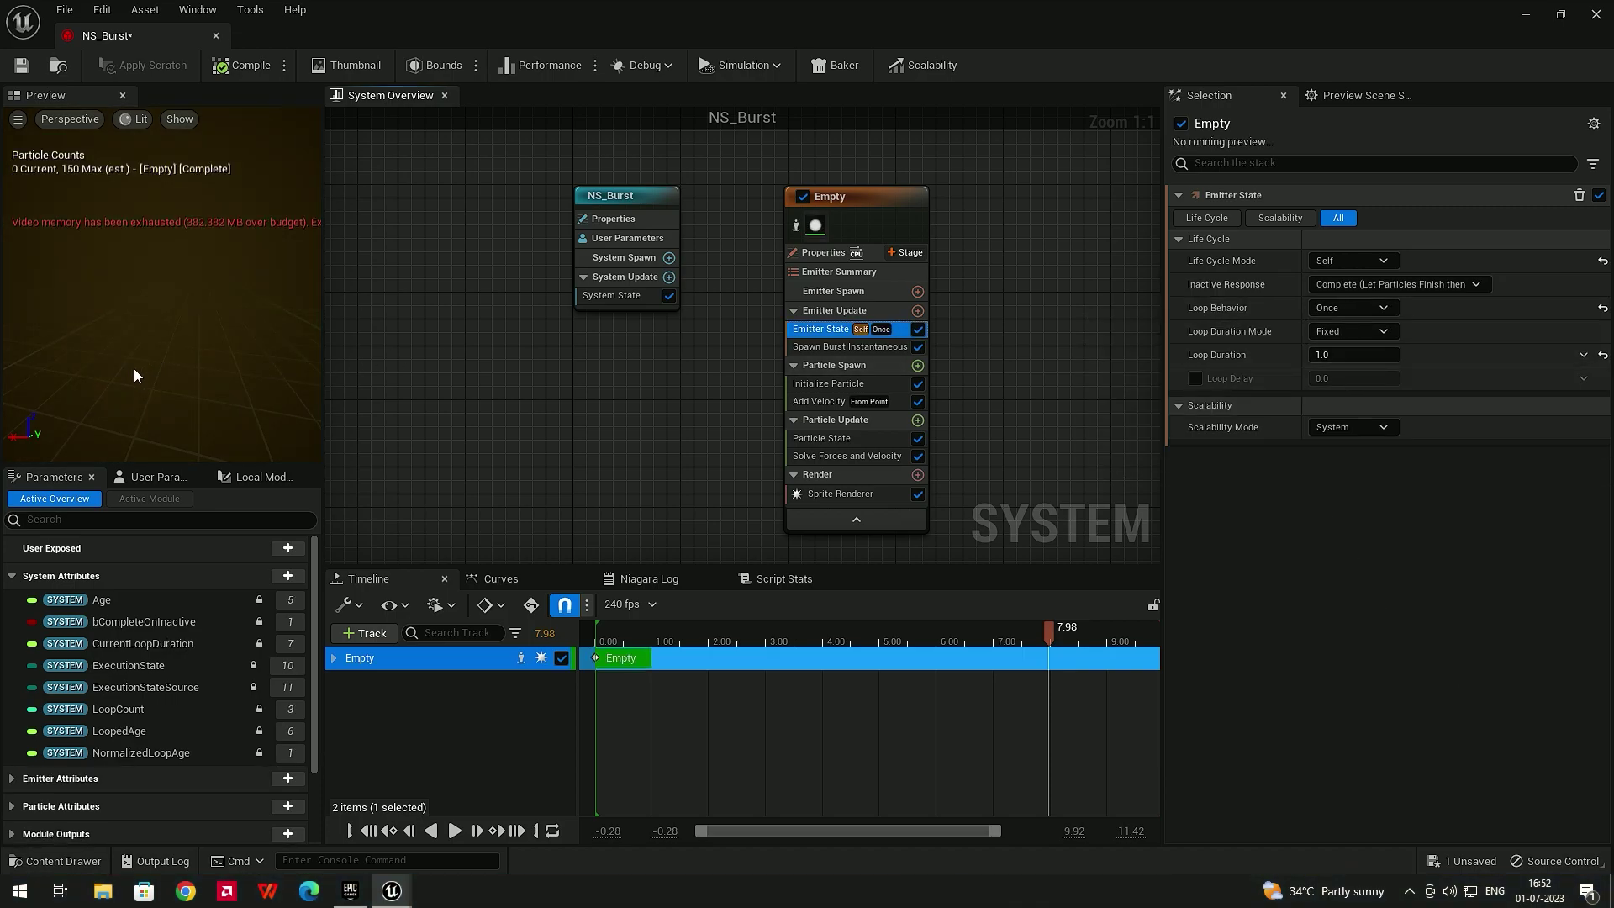
# Replay the one-shot burst preview from the start, then pause it
pyautogui.click(597, 637)
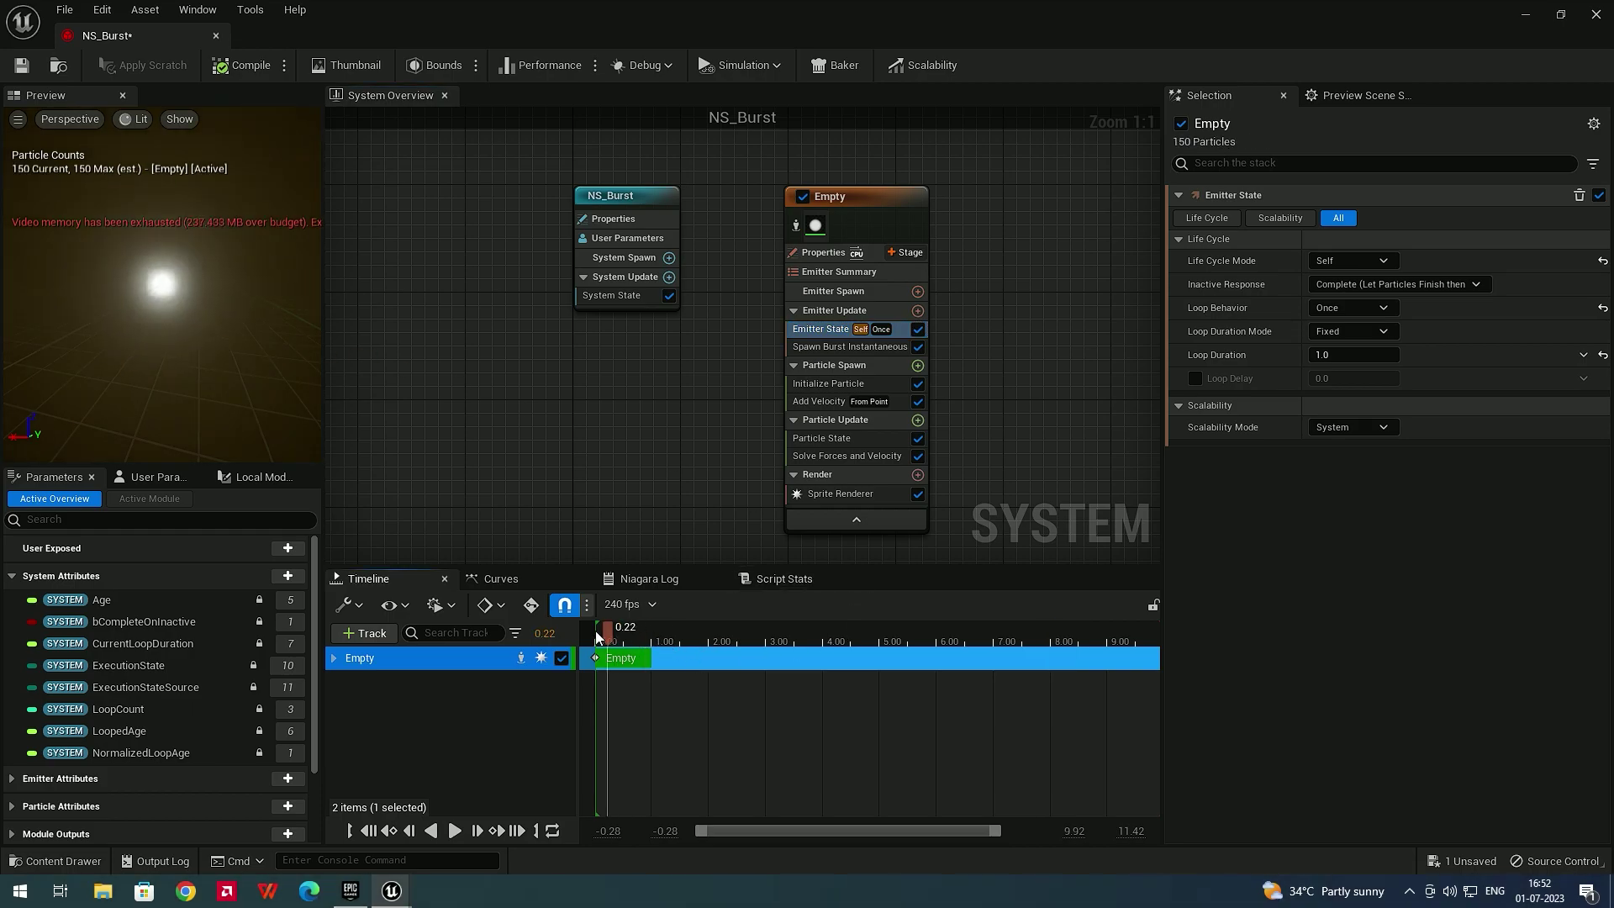
pyautogui.click(454, 831)
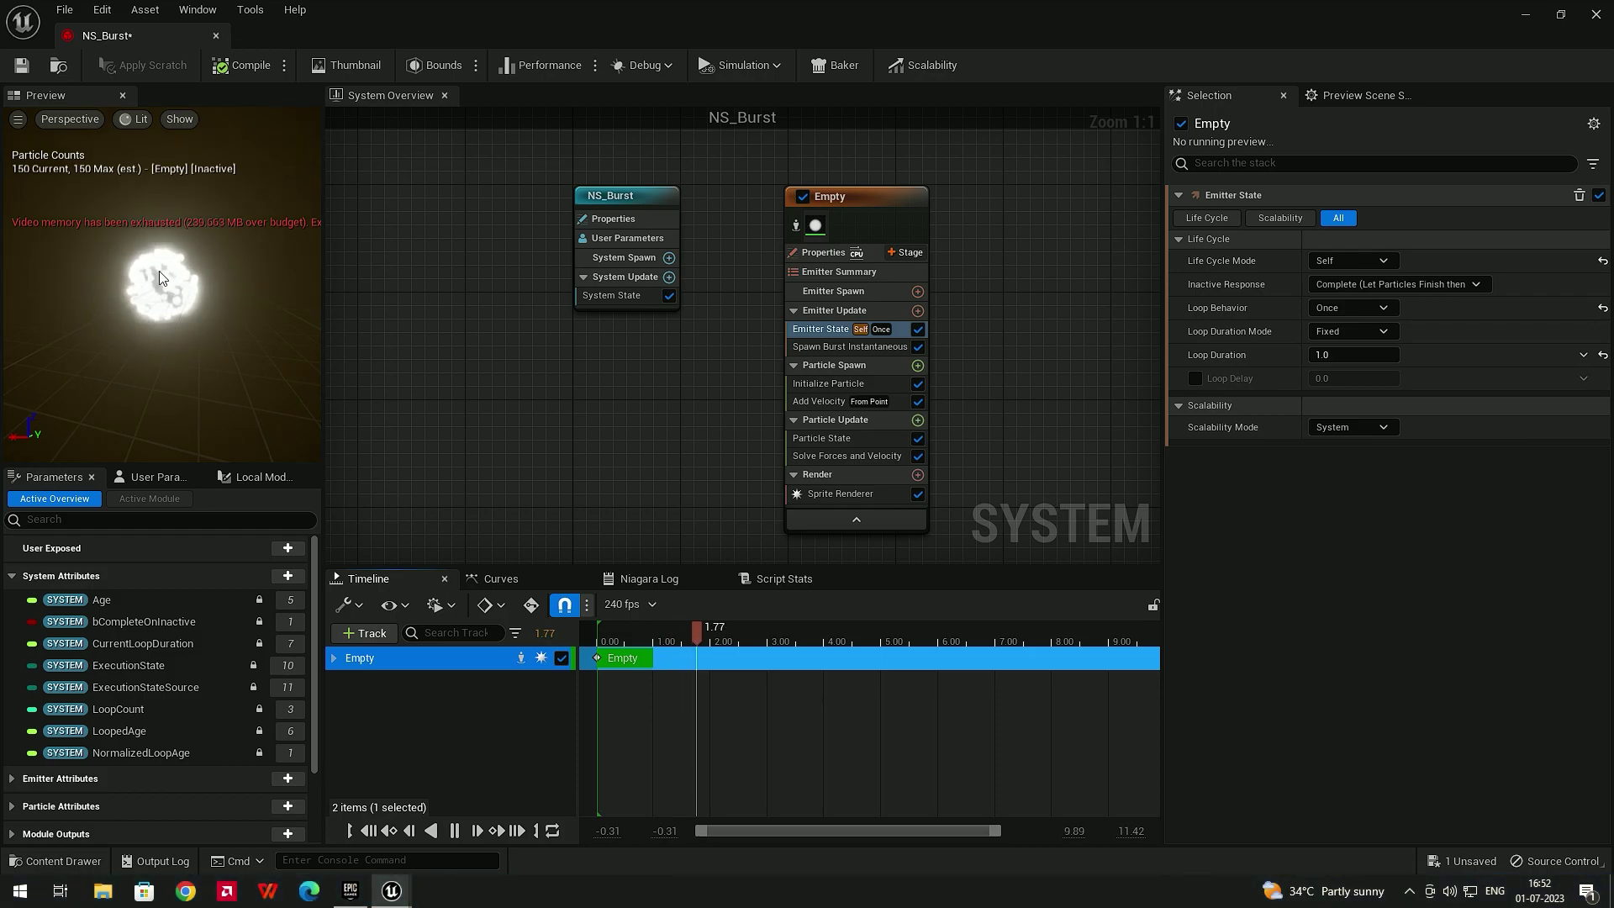
pyautogui.click(454, 831)
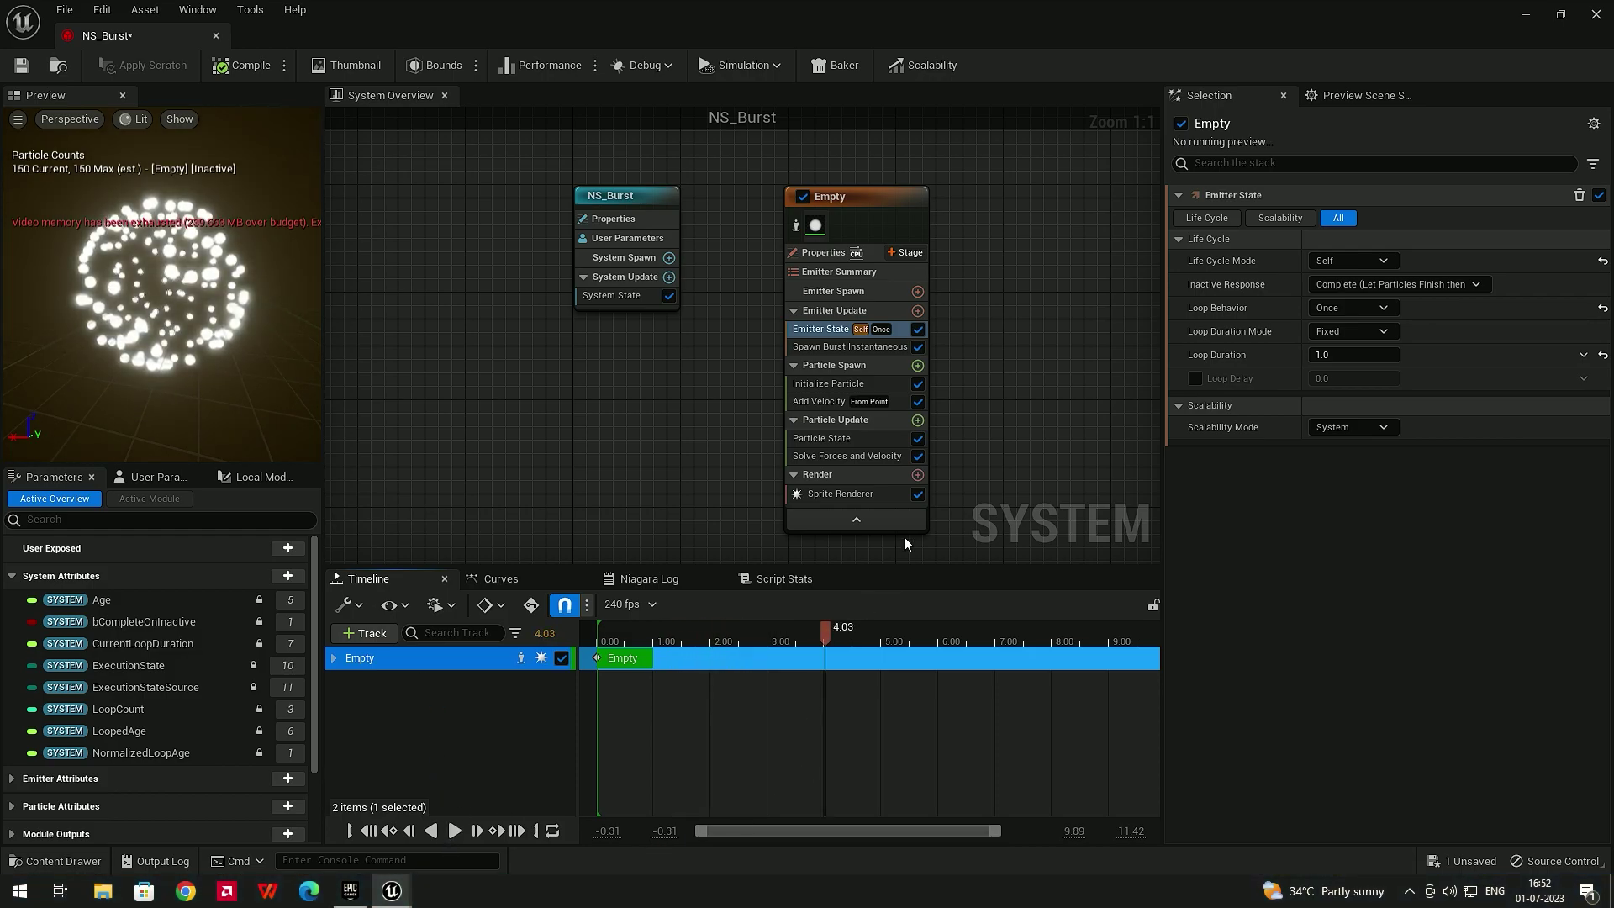
# Set Add Velocity's speed to 150 and replay the wider burst preview
pyautogui.click(825, 402)
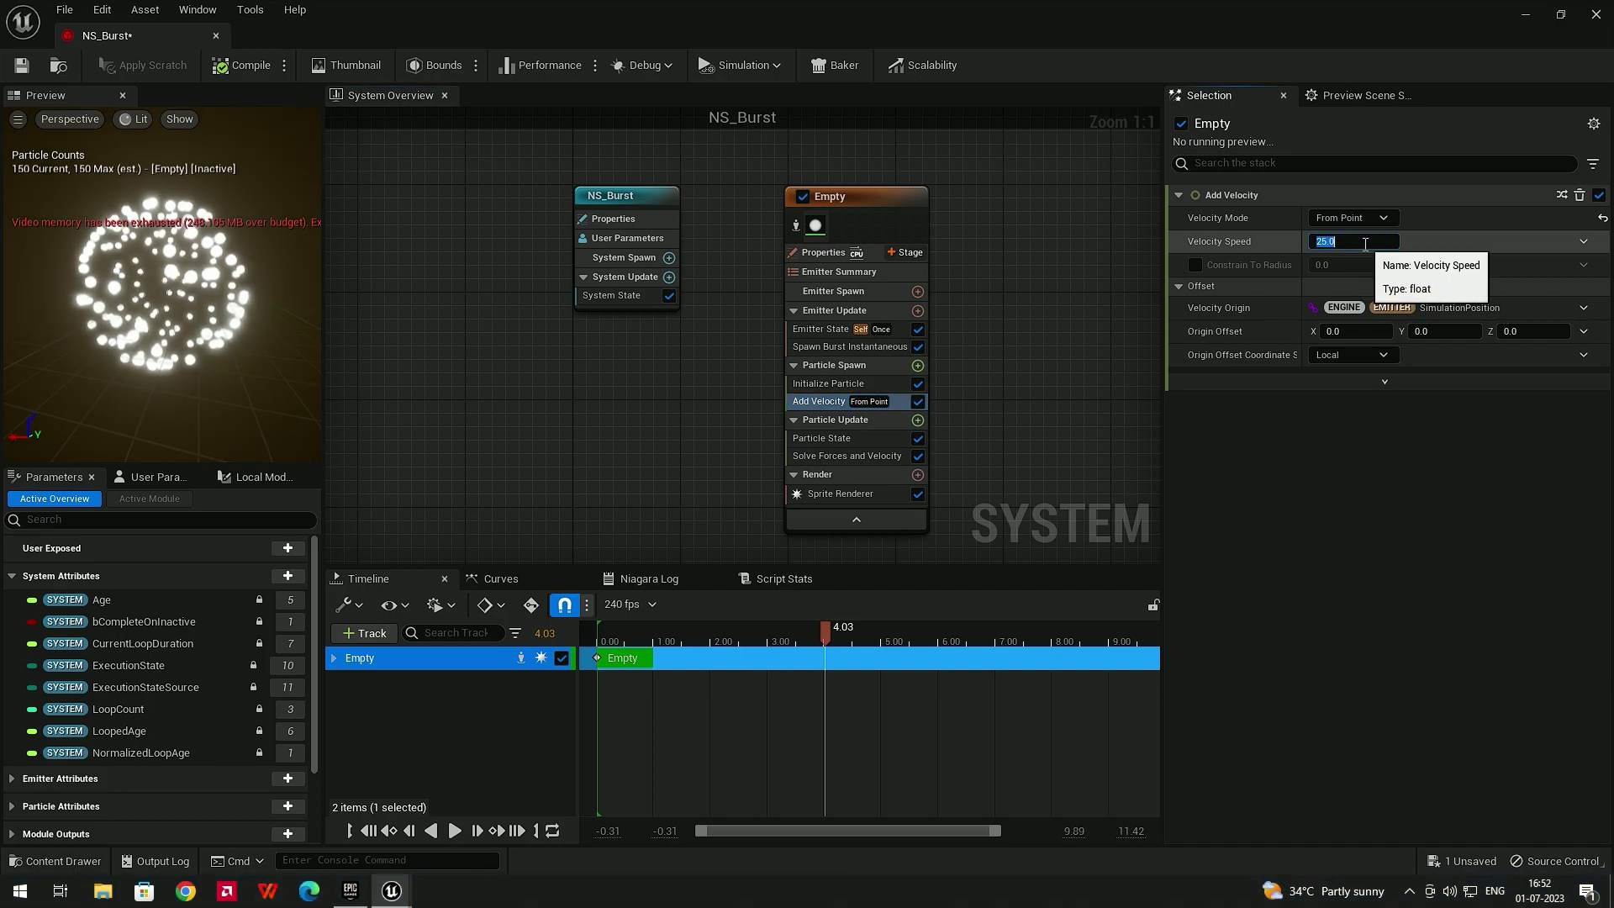
pyautogui.write('150')
pyautogui.press('Return')
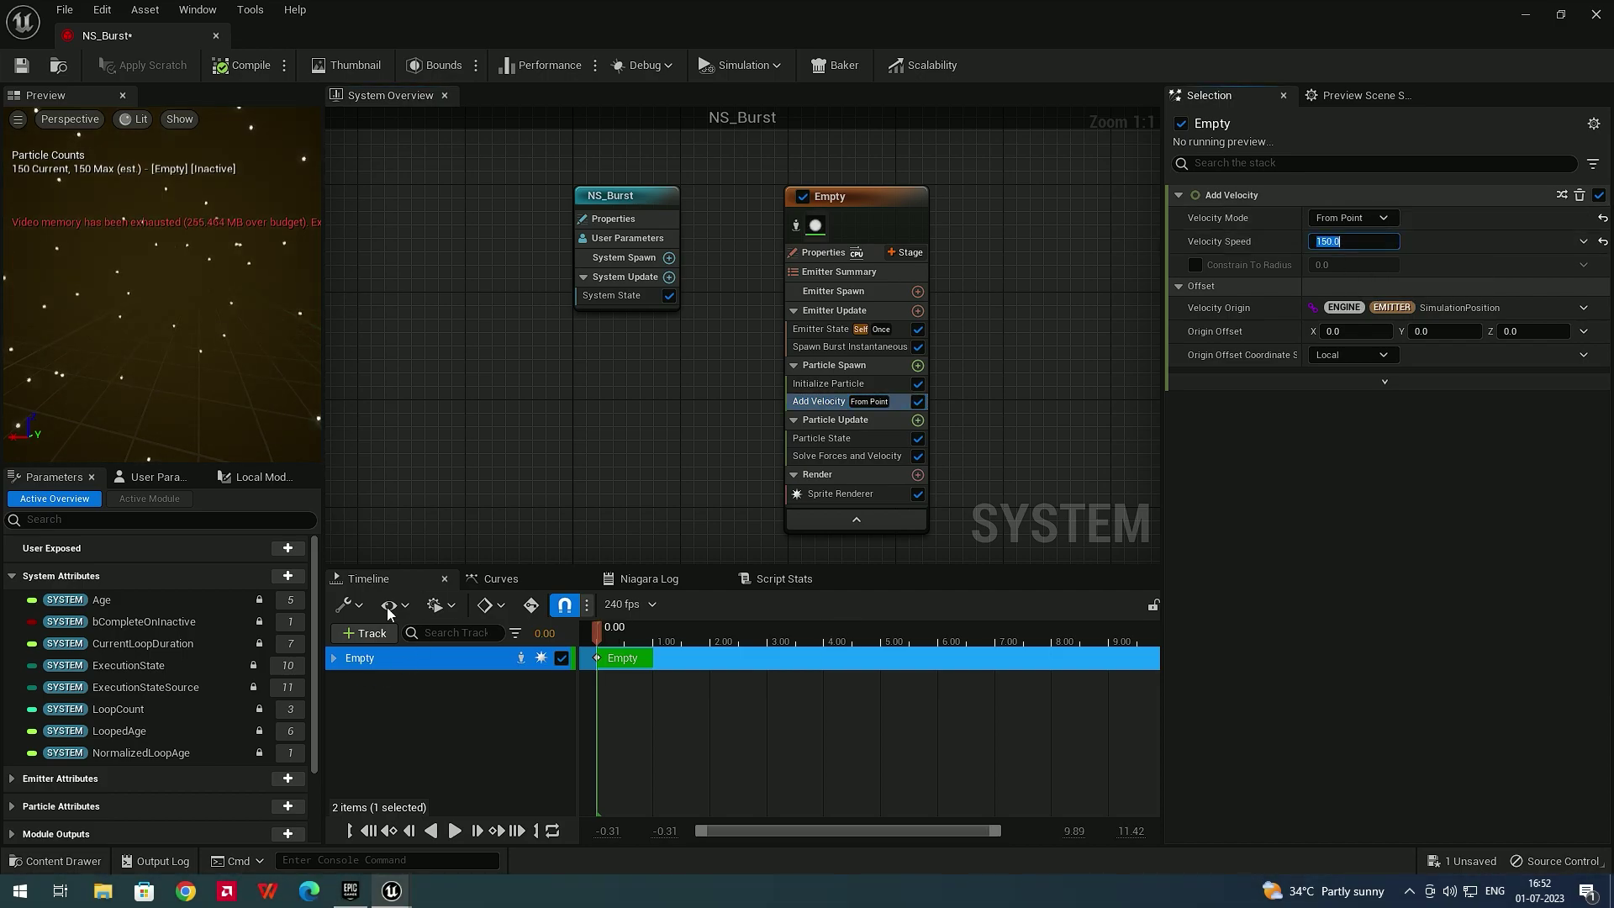
pyautogui.click(454, 831)
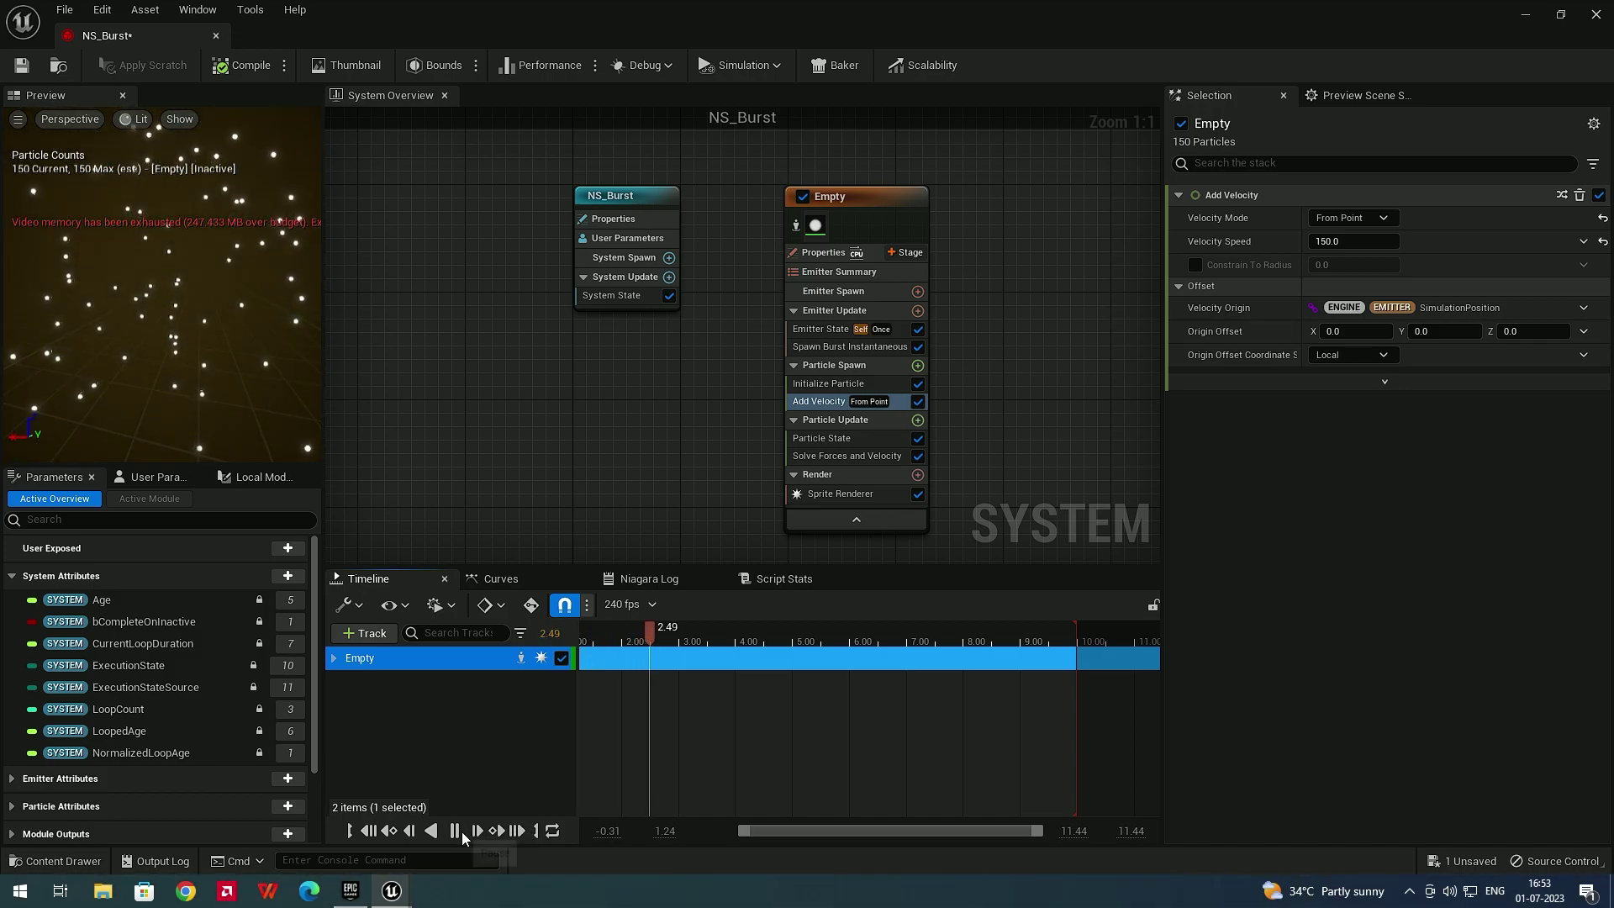
pyautogui.moveTo(738, 634); pyautogui.dragTo(688, 645)
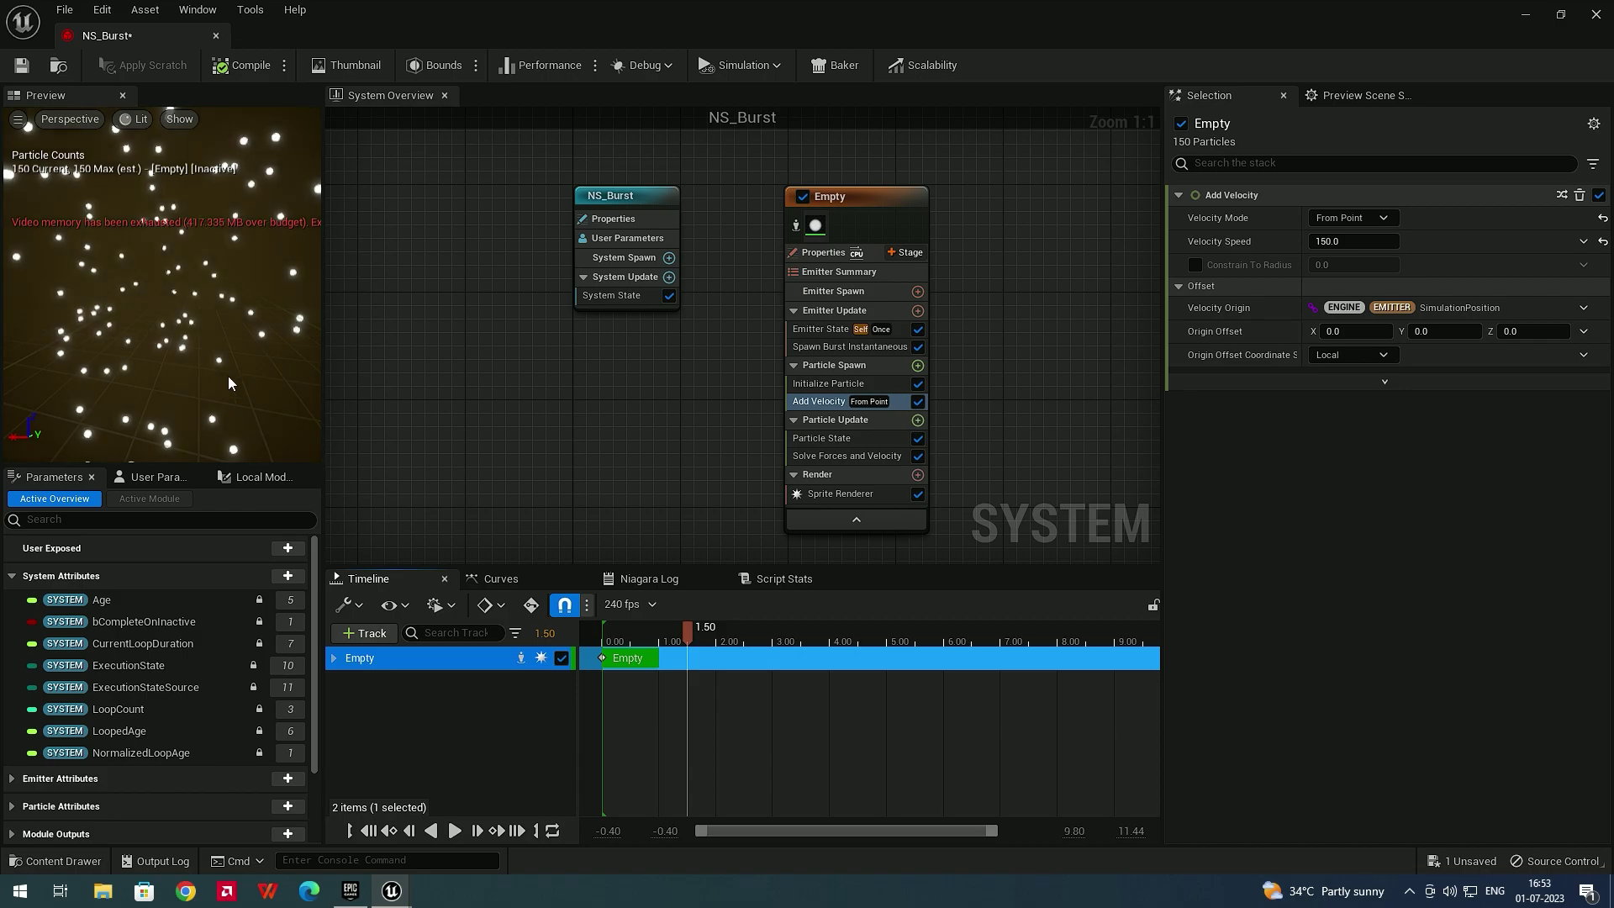
# Turn on Loop Delay in Emitter State, shift the Empty emitter to start near 0.9 s, and preview
pyautogui.click(638, 661)
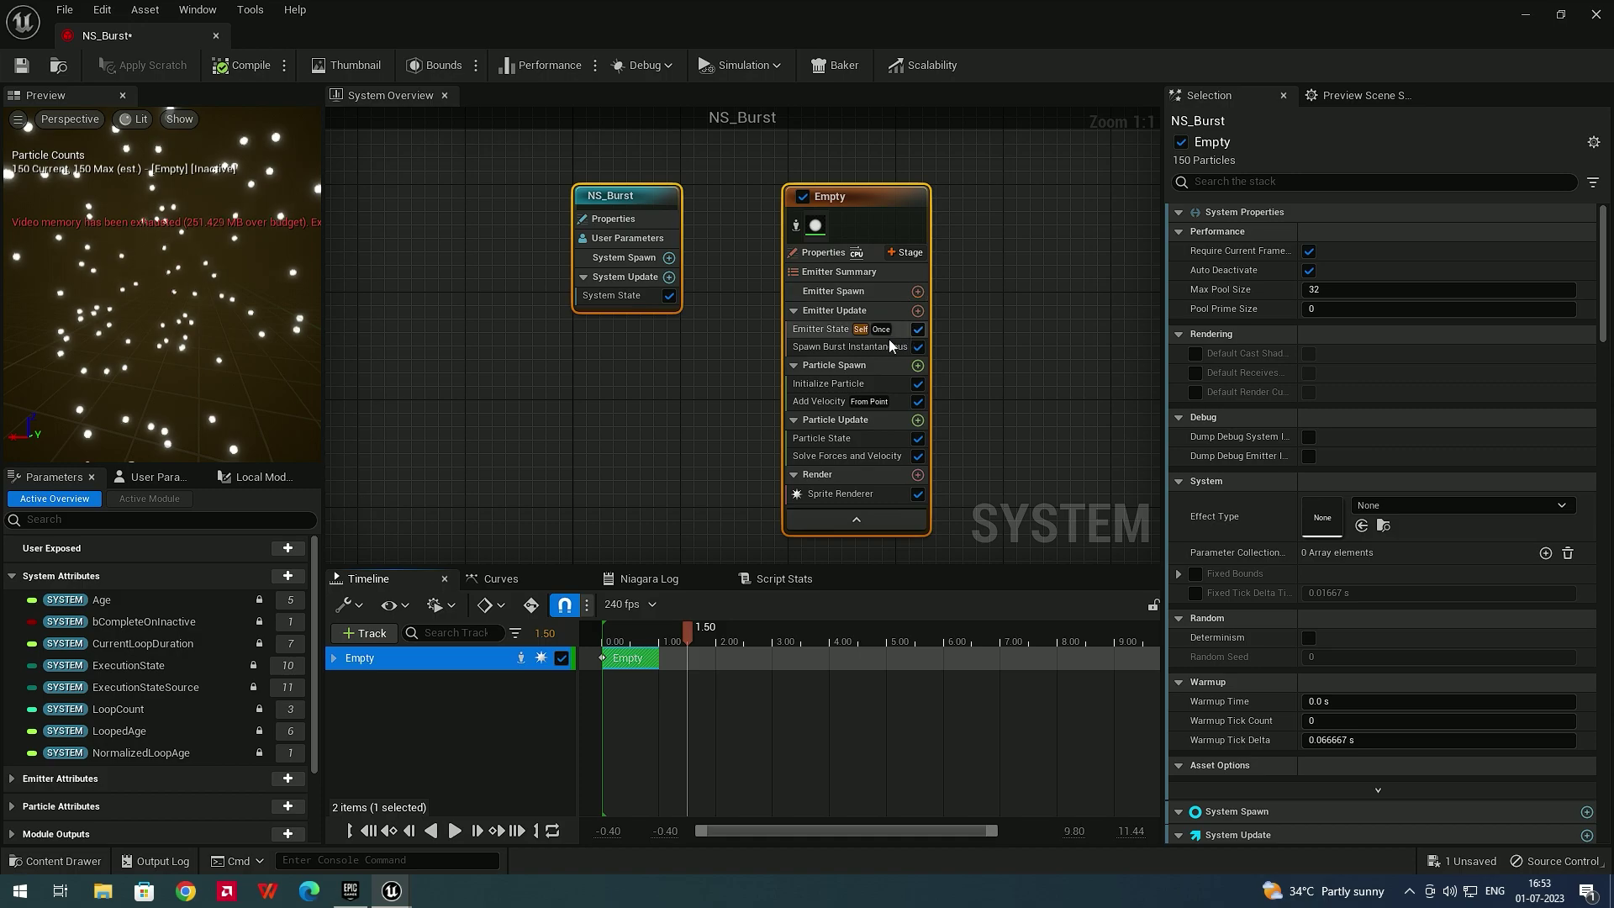
pyautogui.click(837, 335)
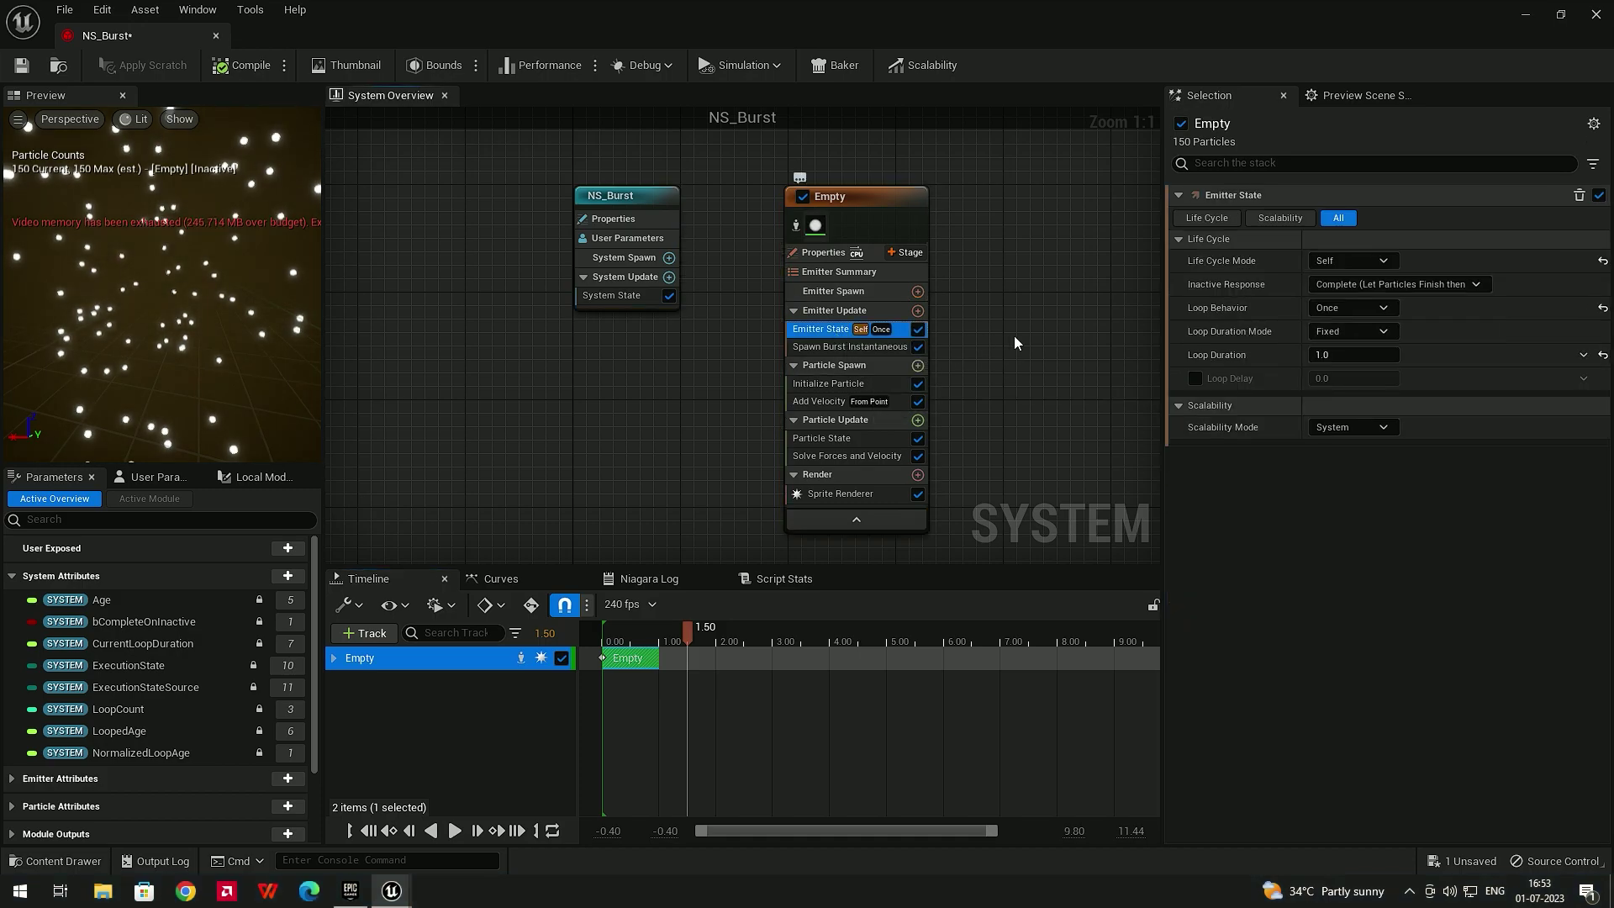
pyautogui.click(1195, 380)
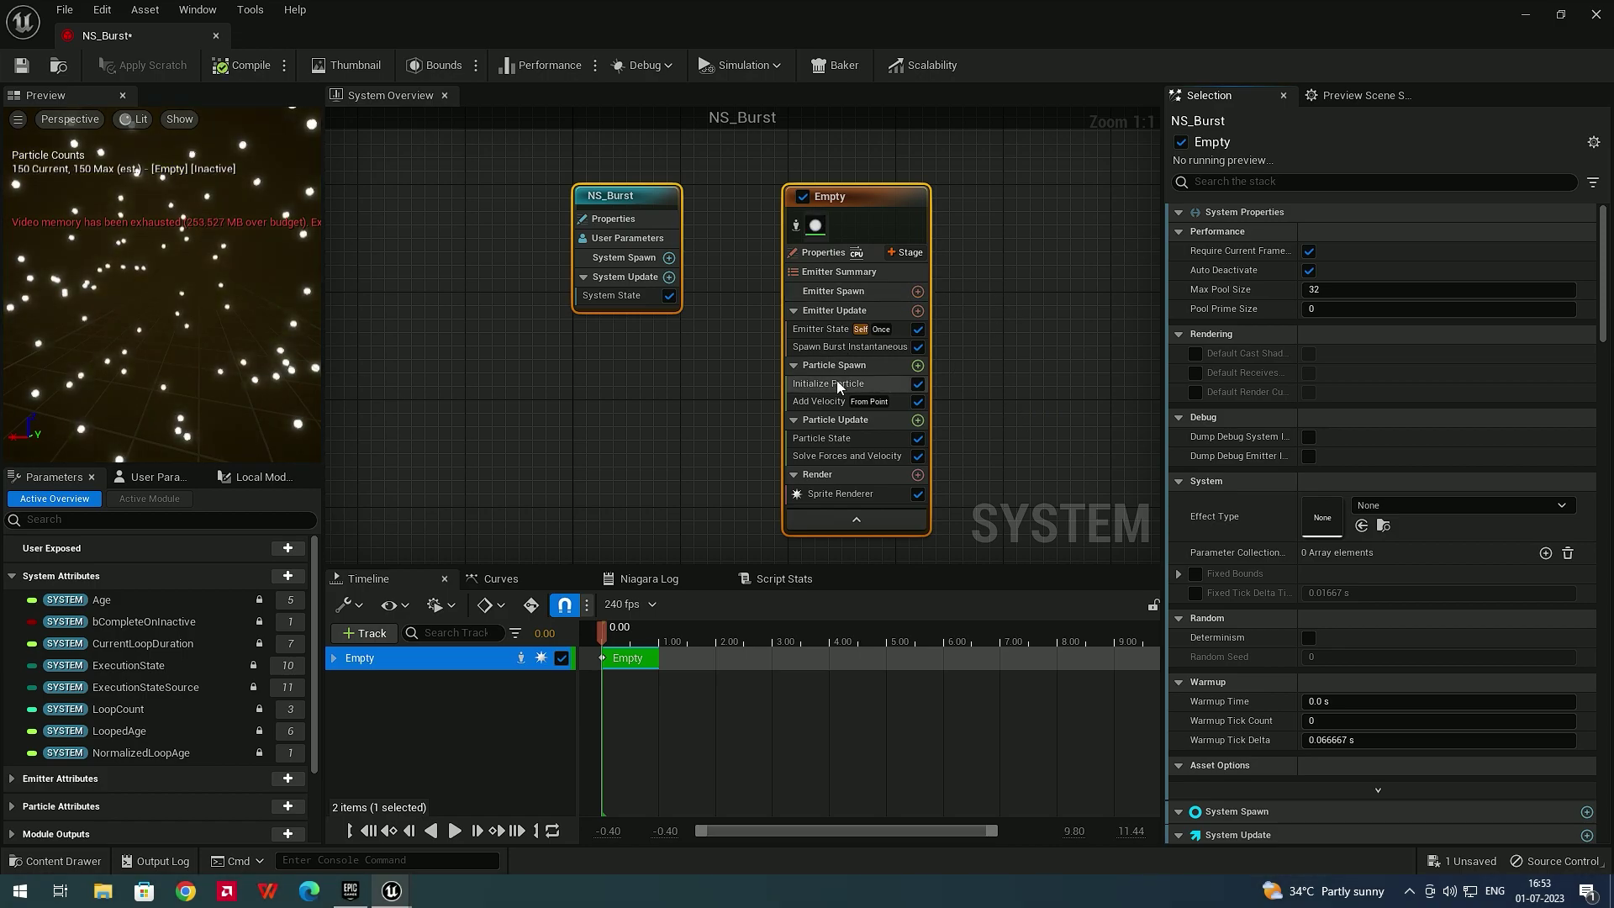
pyautogui.click(908, 331)
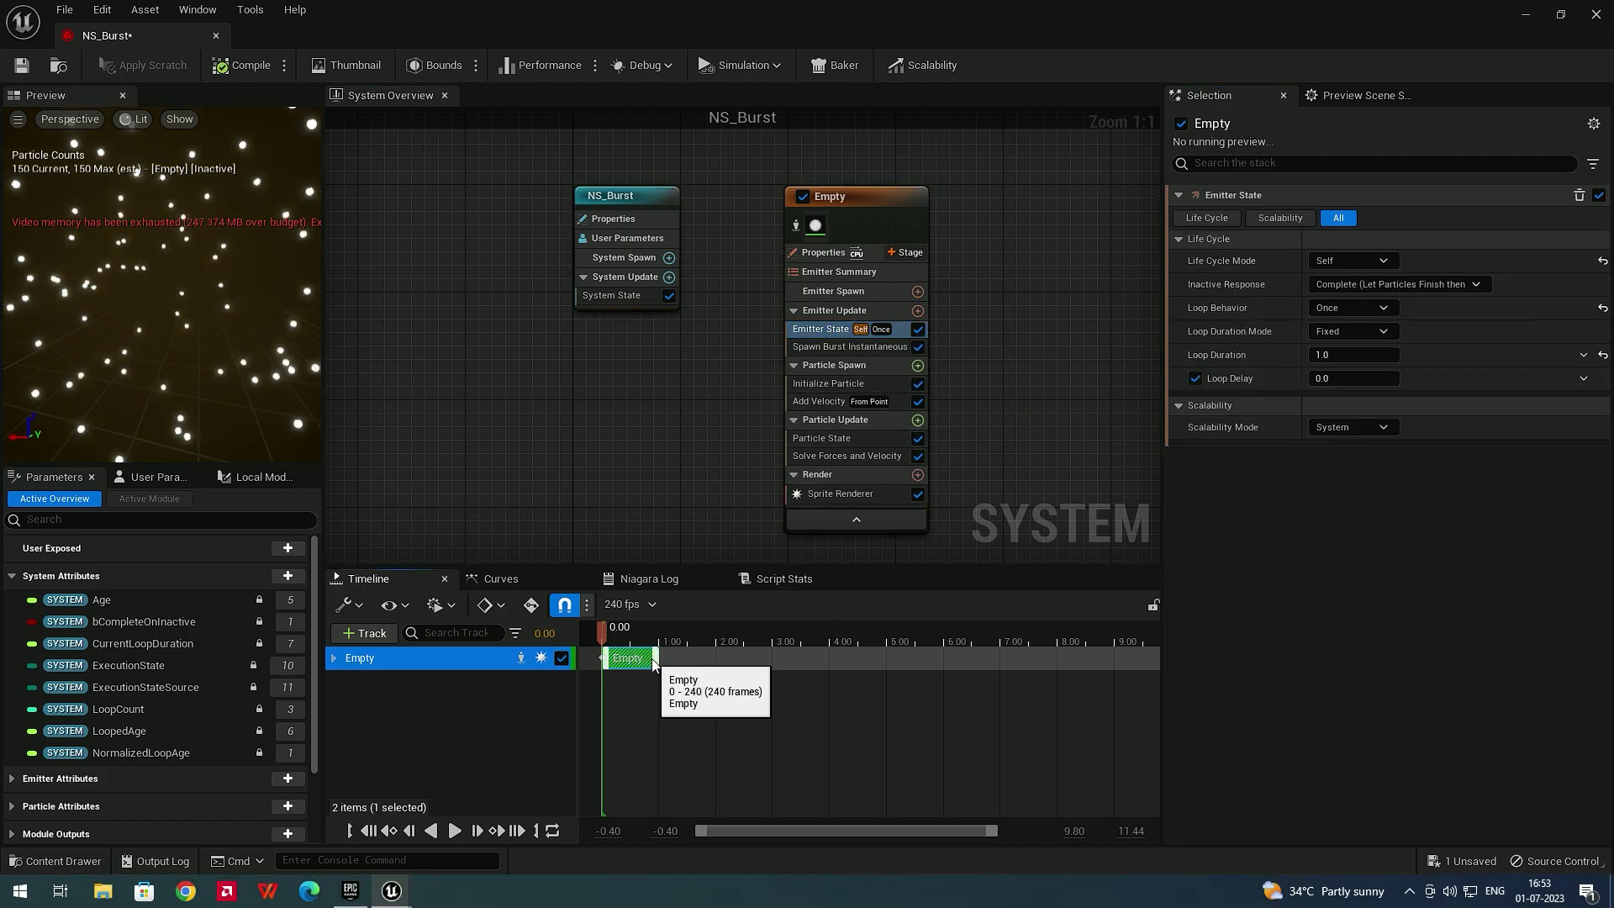
pyautogui.moveTo(641, 661); pyautogui.dragTo(688, 661)
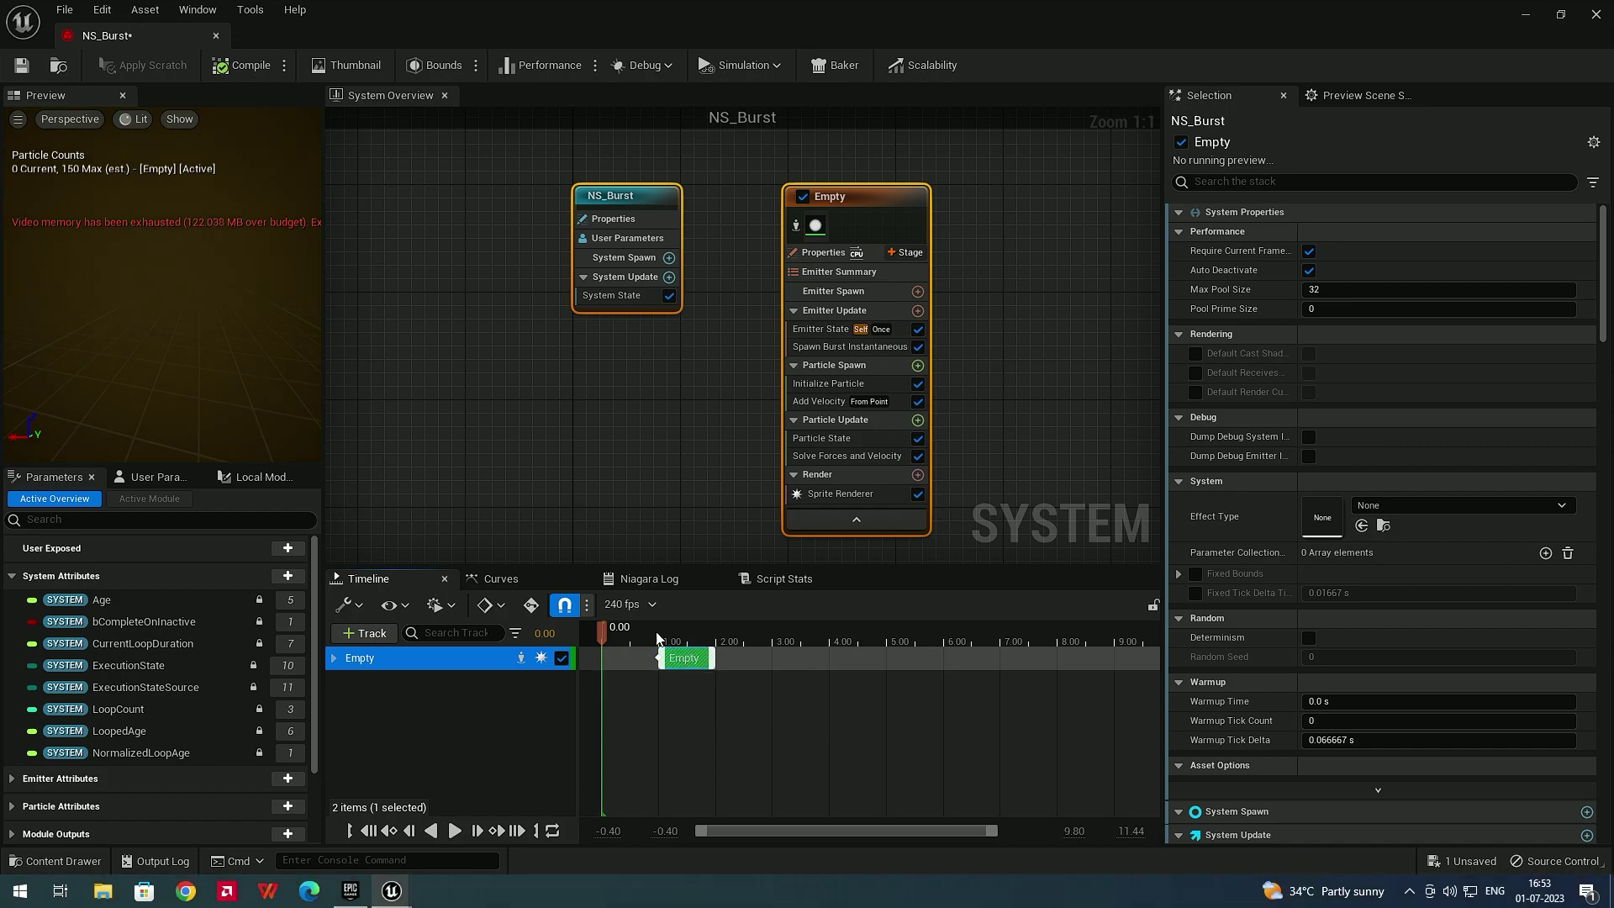
pyautogui.click(454, 830)
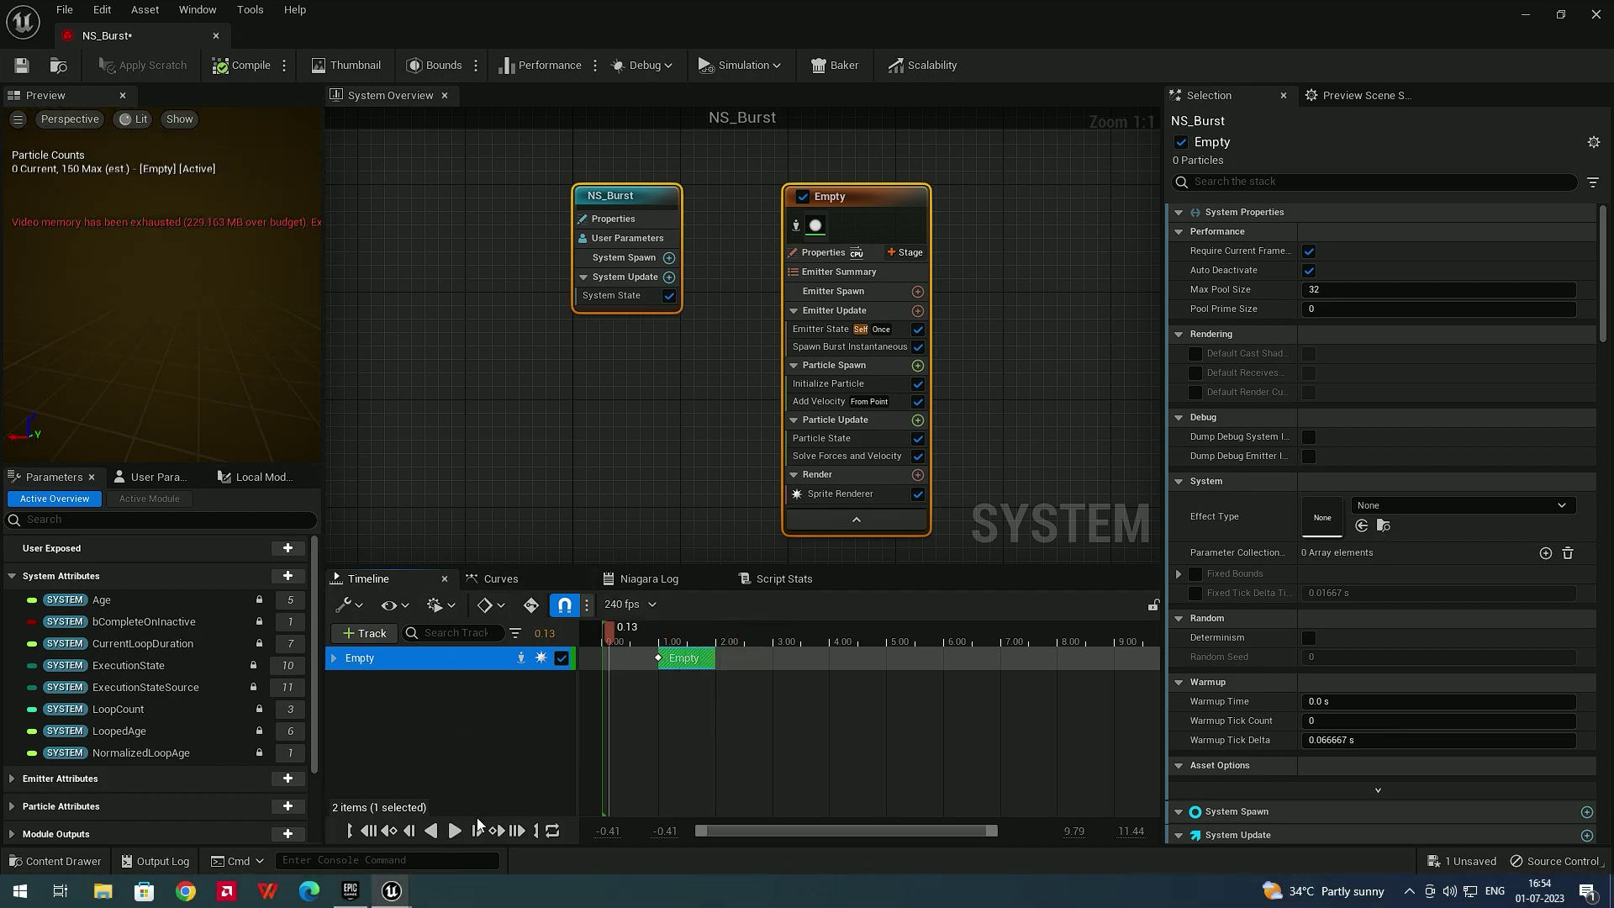
pyautogui.click(452, 838)
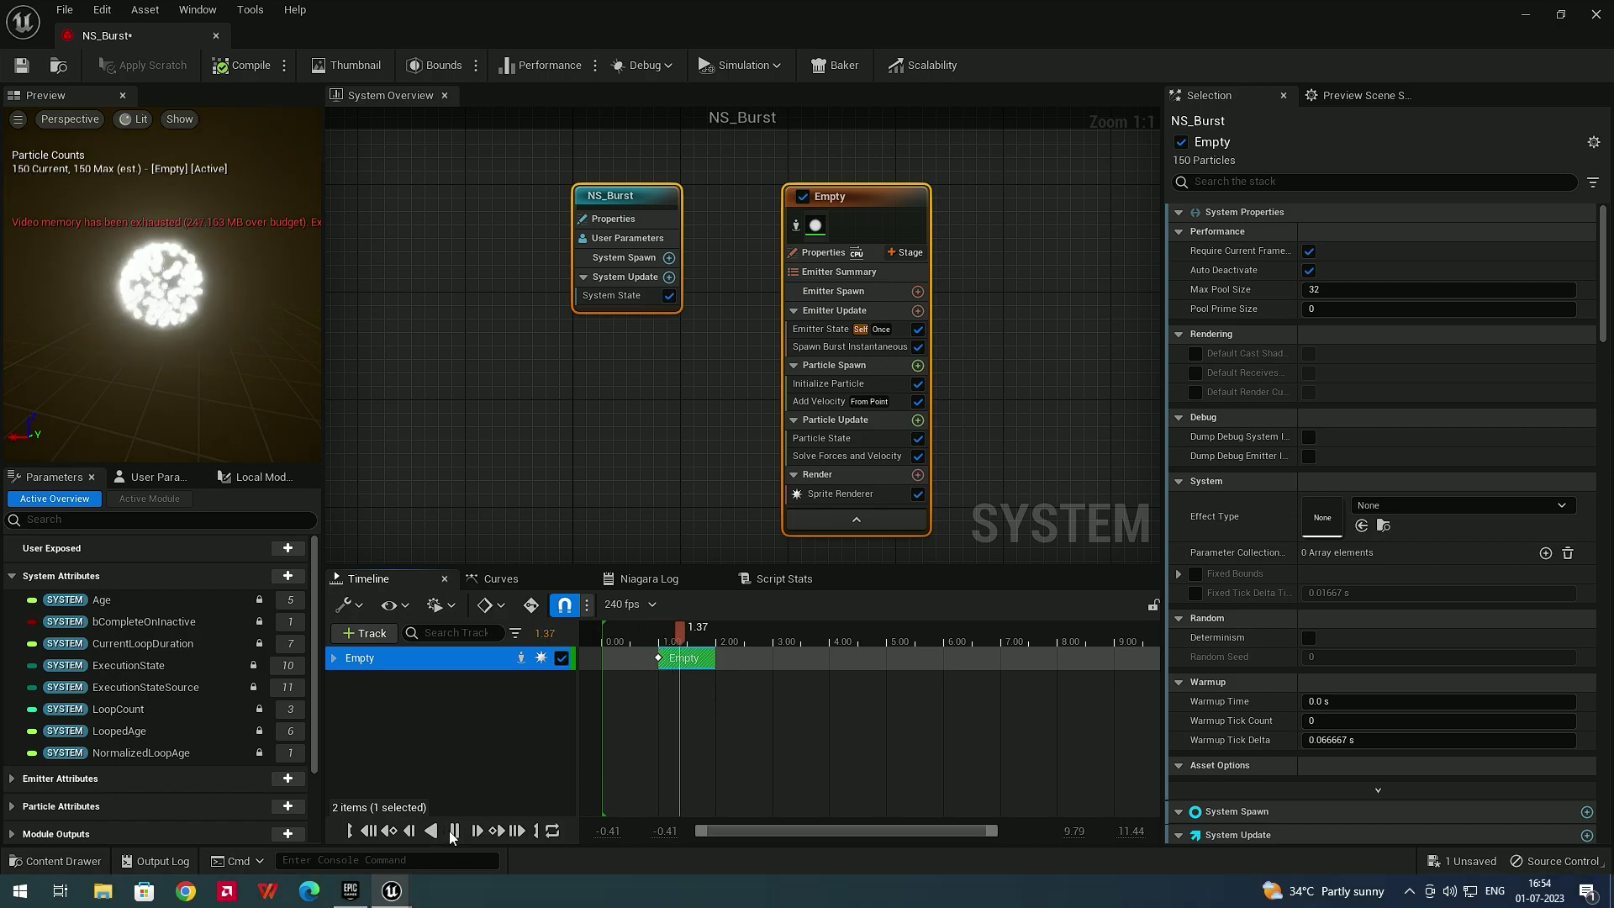
pyautogui.click(452, 838)
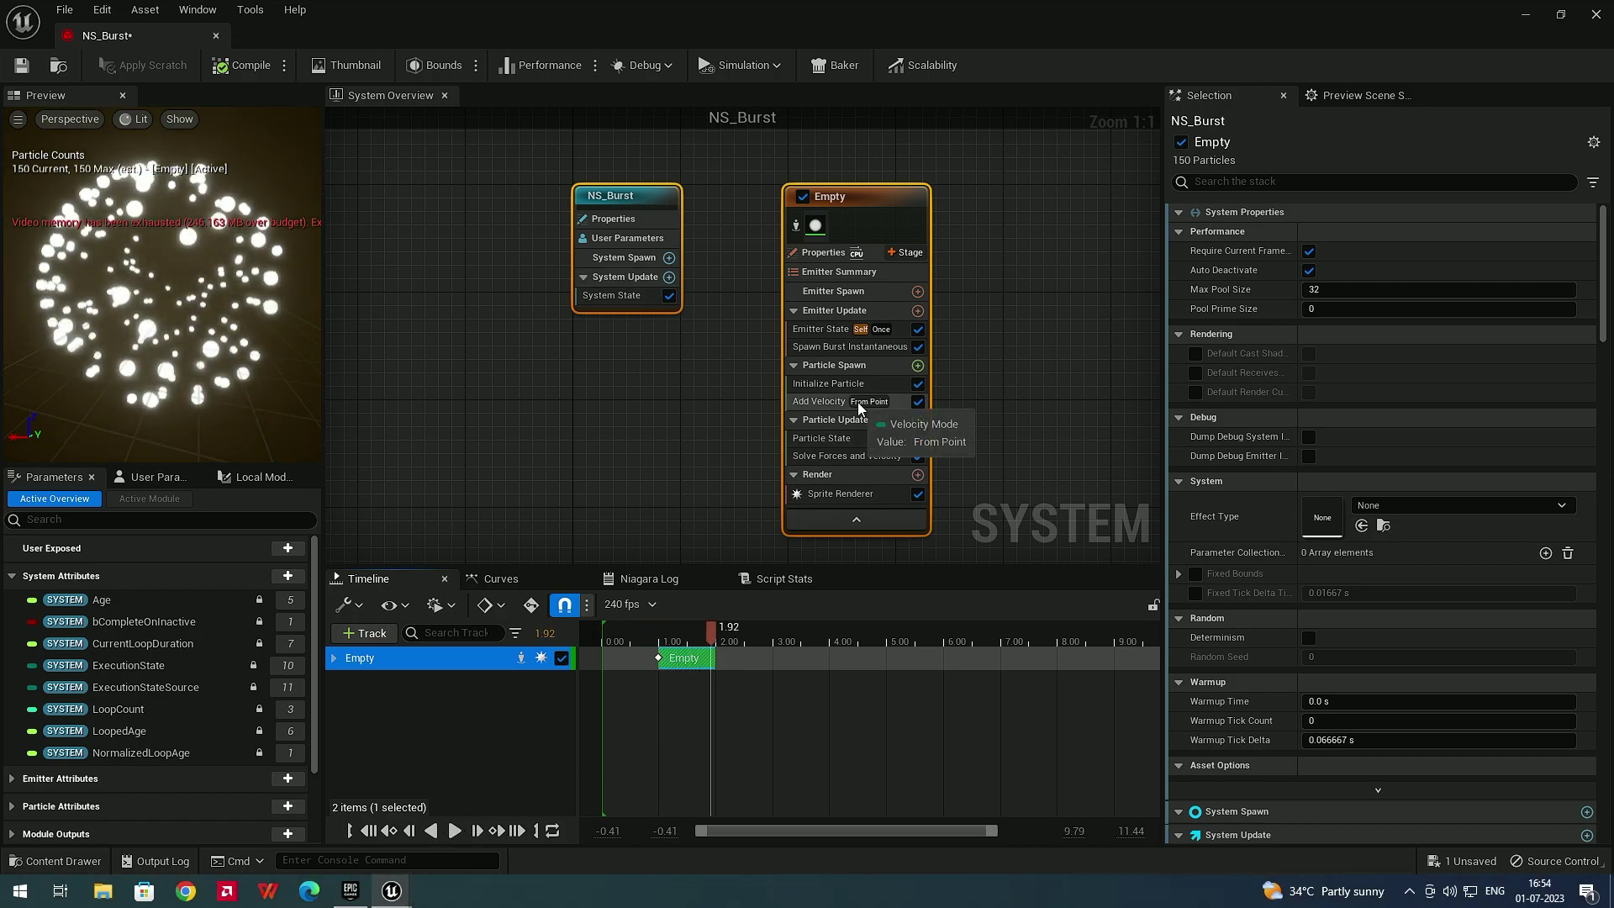
# Add a Drag module (Drag 1.0, Rotational Drag 1.0) to Particle Update and preview it
pyautogui.click(892, 419)
pyautogui.click(917, 420)
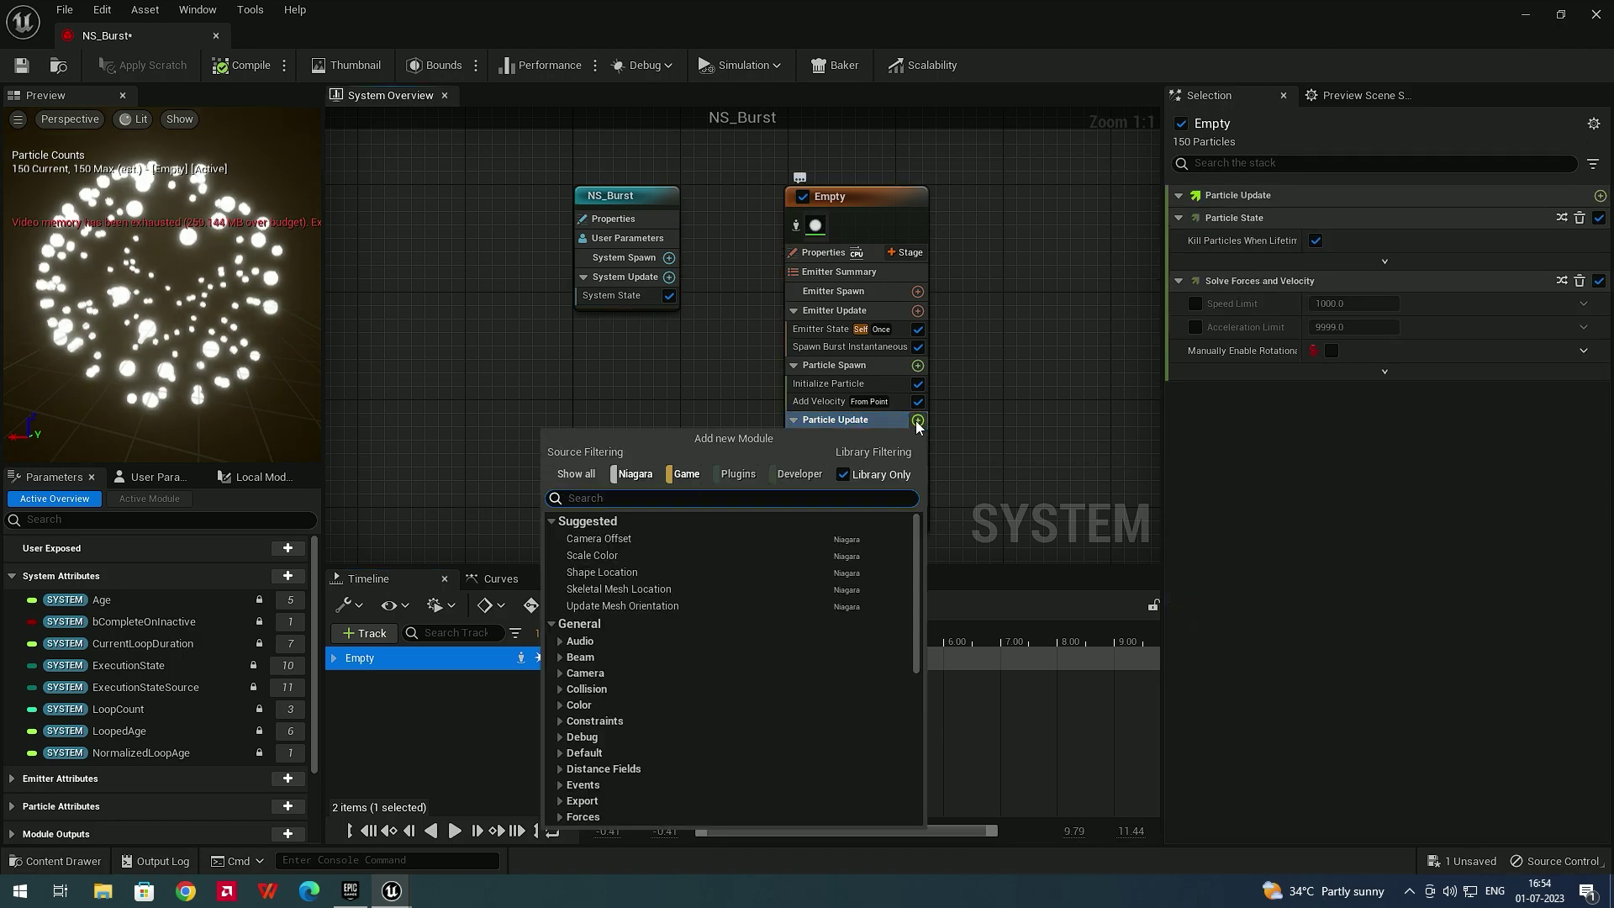
pyautogui.write('drag')
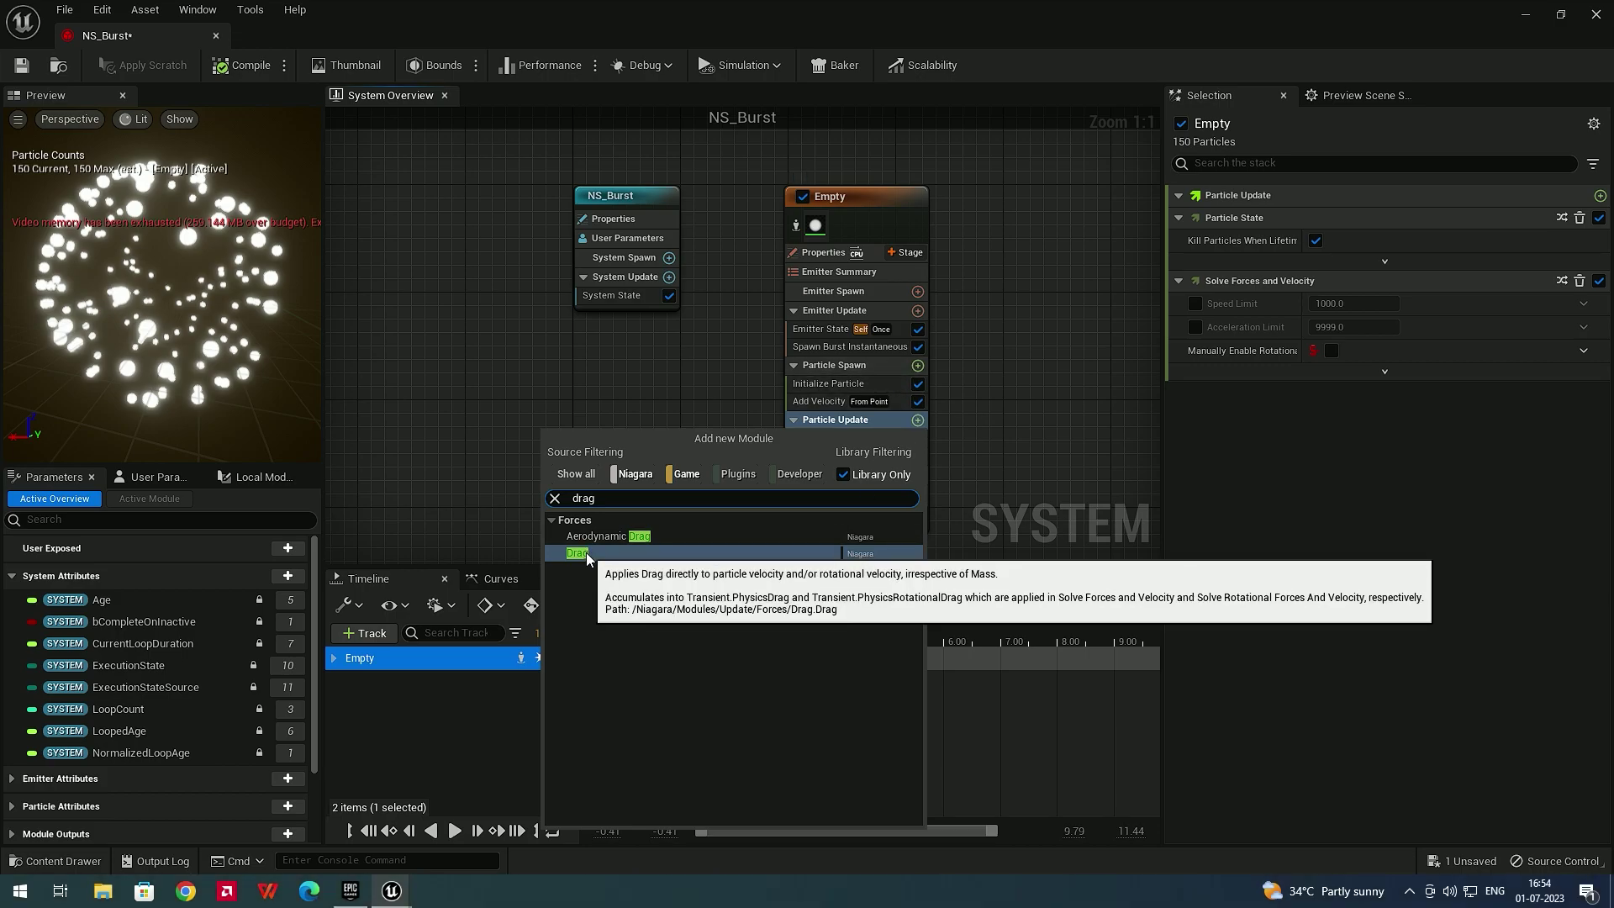
pyautogui.click(587, 555)
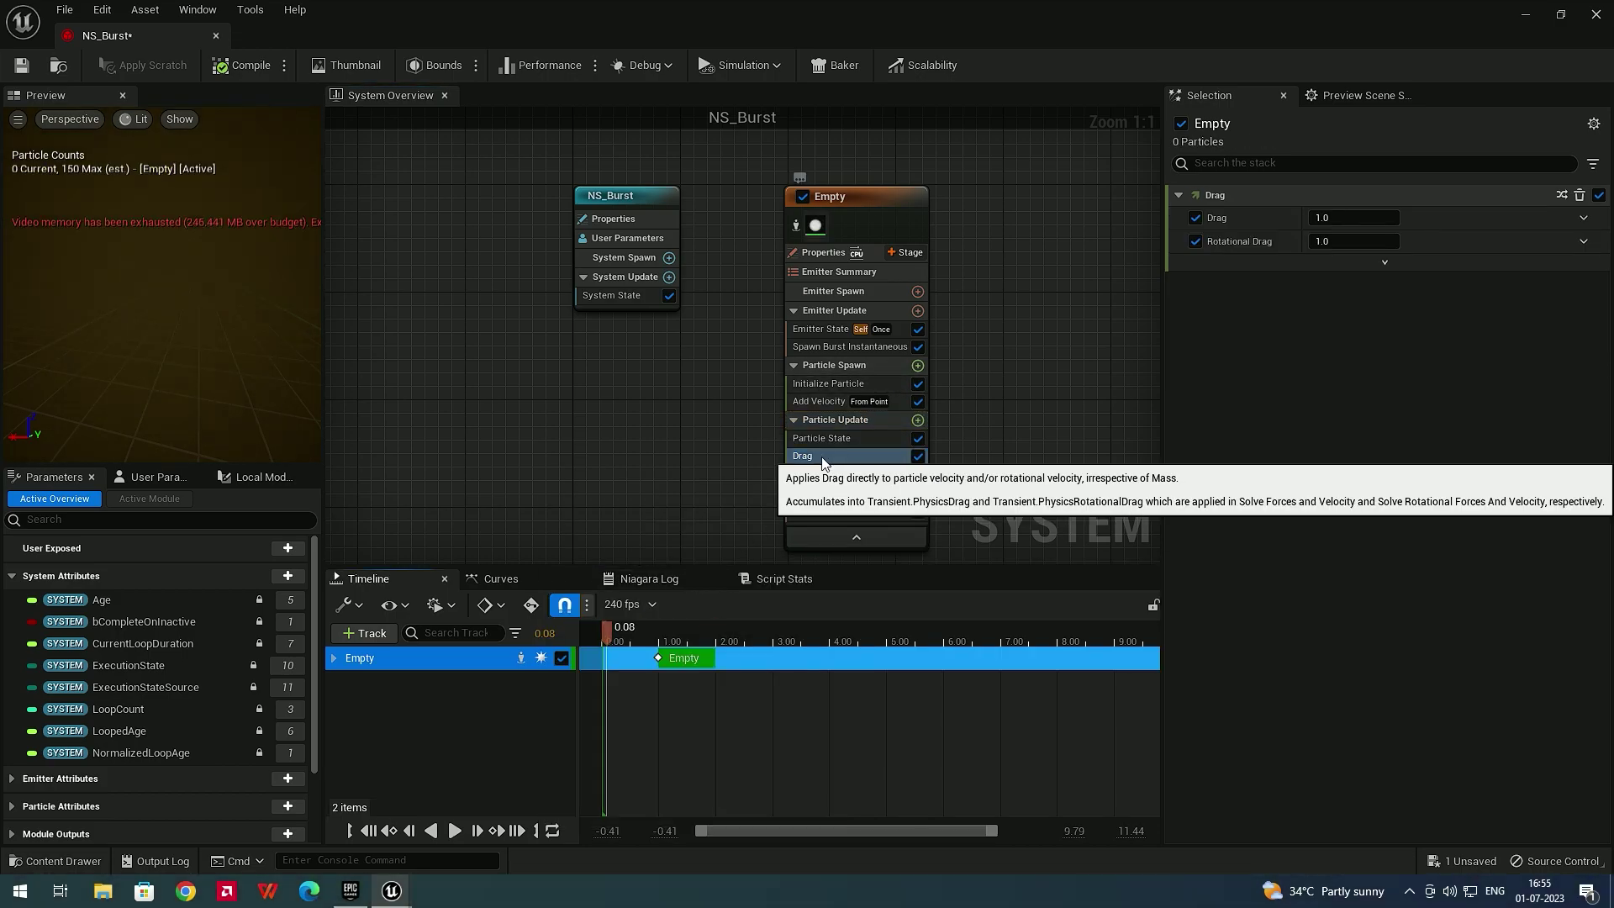
pyautogui.click(455, 831)
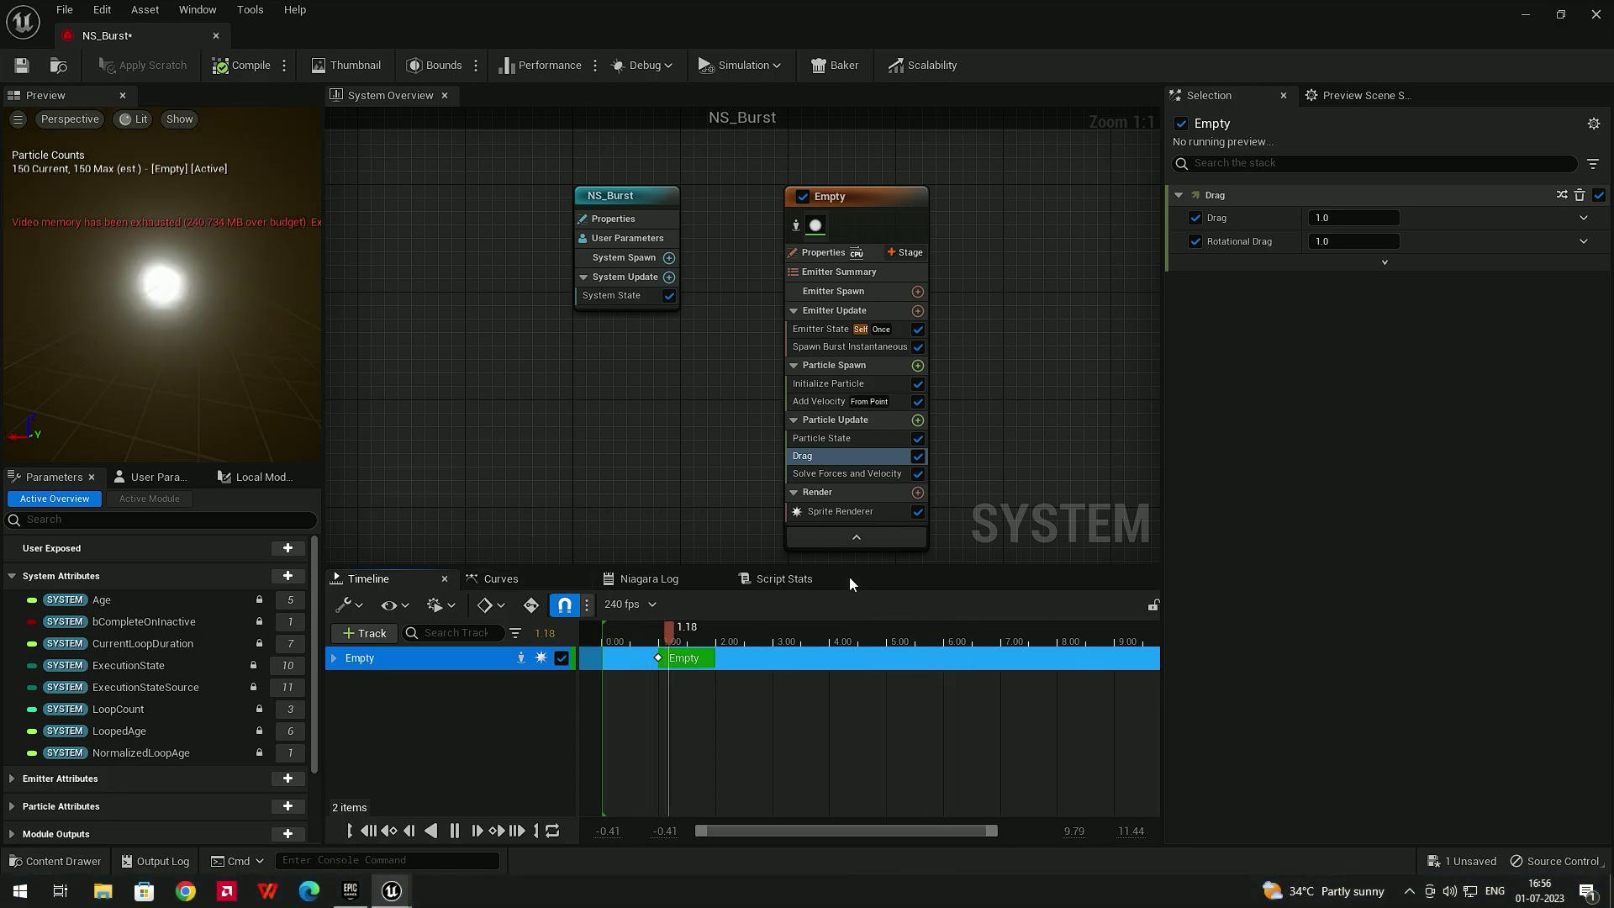
# Drive the Drag value from a Float from Curve that ramps over particle life
pyautogui.click(1584, 220)
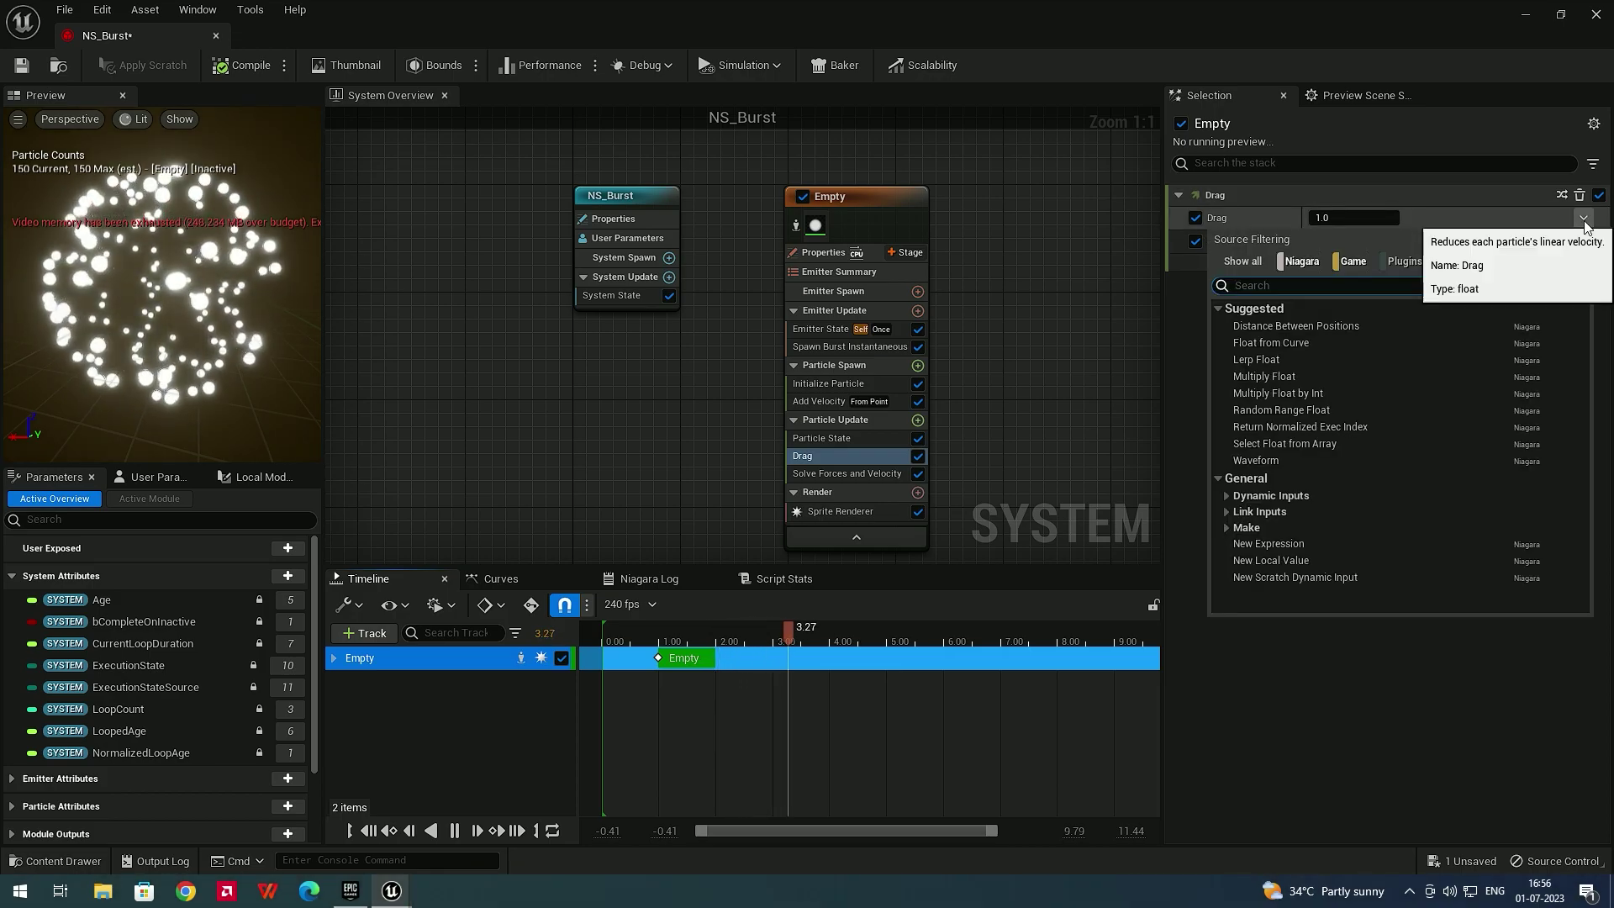
pyautogui.write('cur')
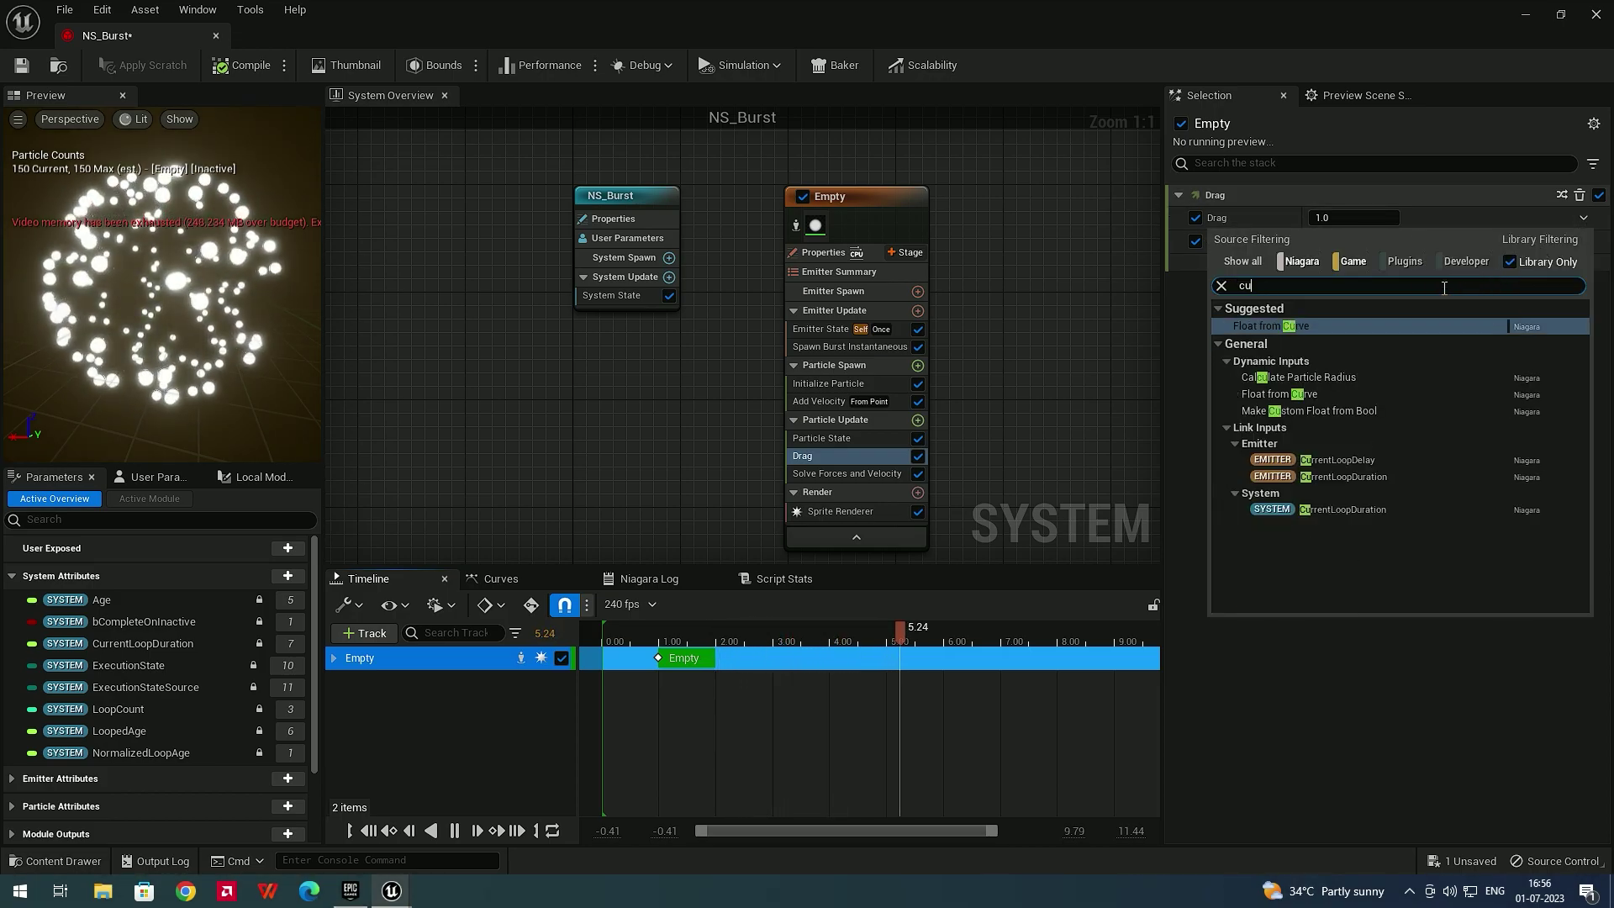
pyautogui.click(1334, 325)
pyautogui.moveTo(1260, 345)
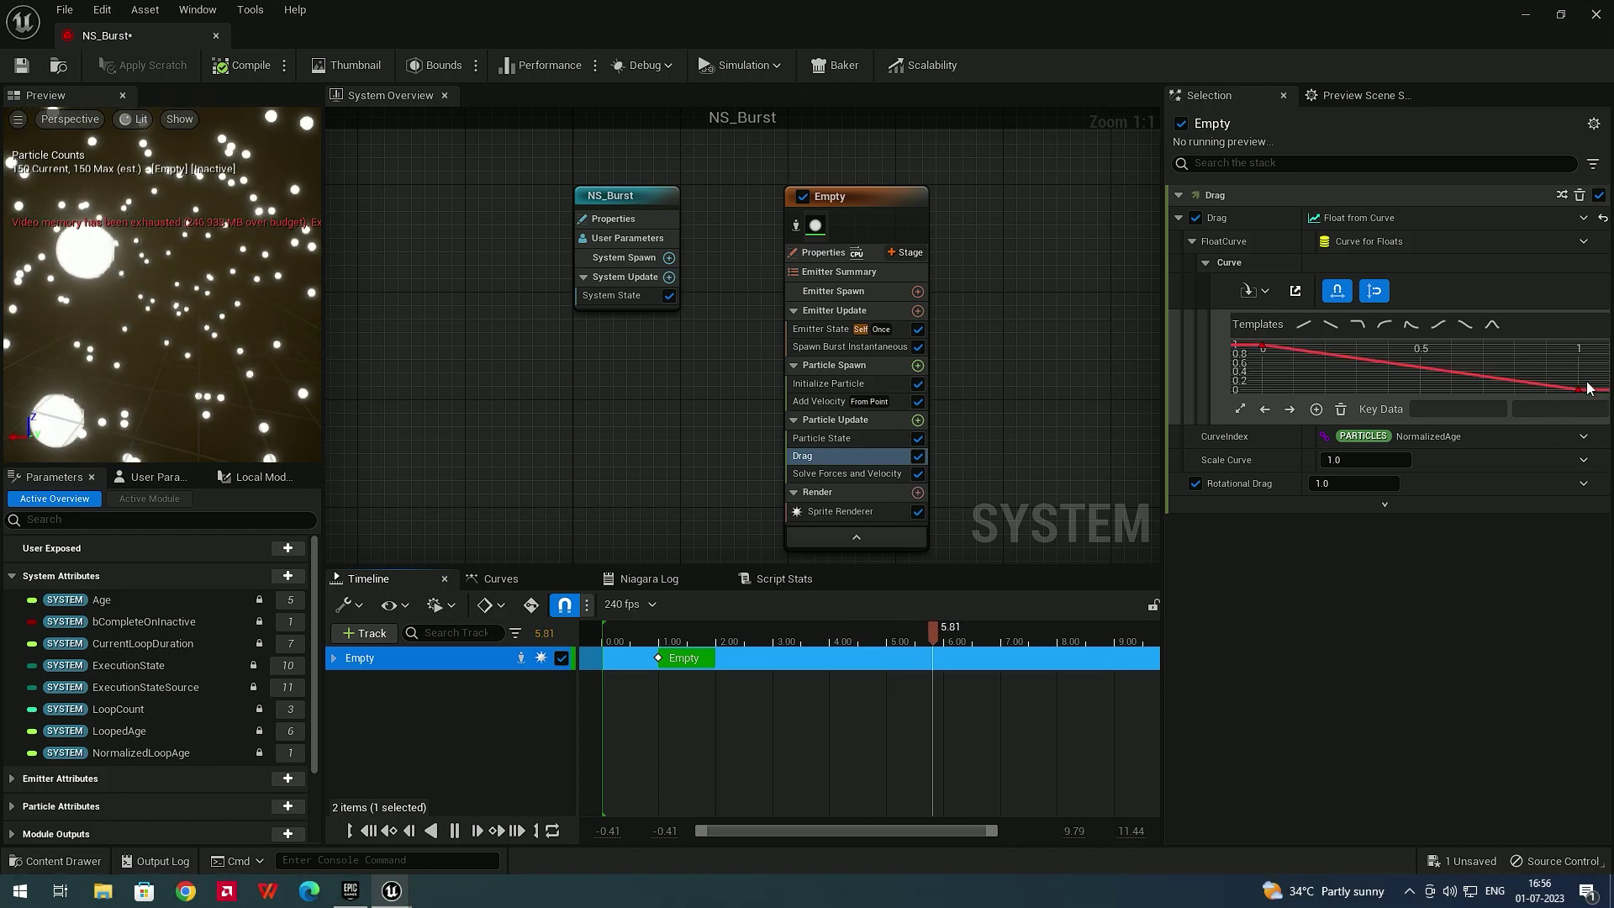
pyautogui.click(1304, 323)
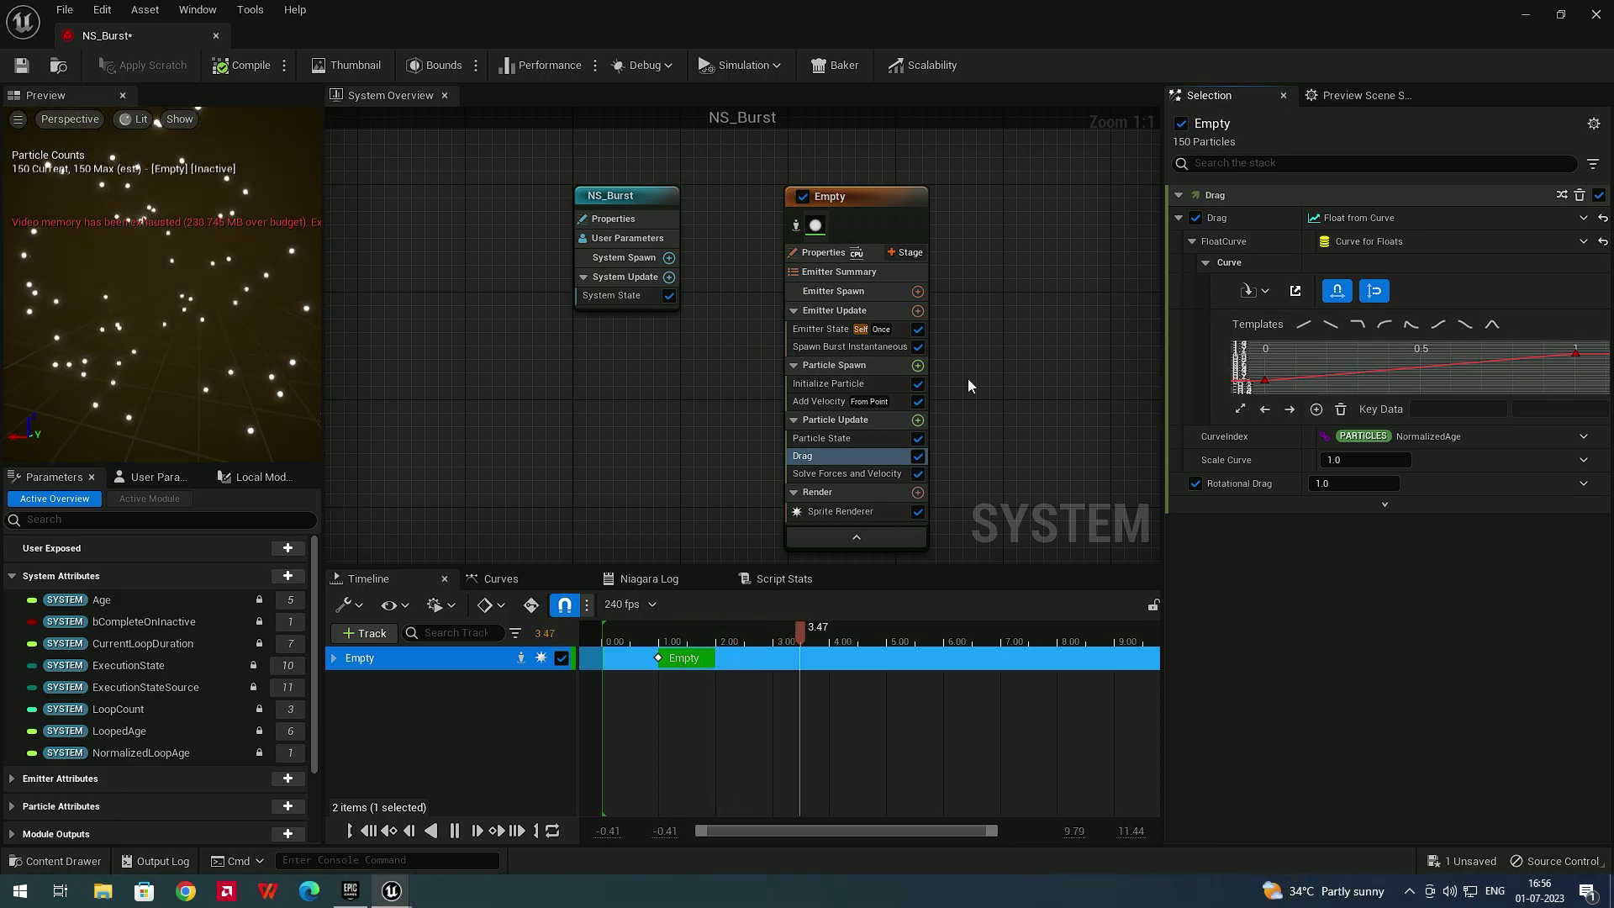
# Set the Drag curve's end key value to 3.0
pyautogui.click(1264, 381)
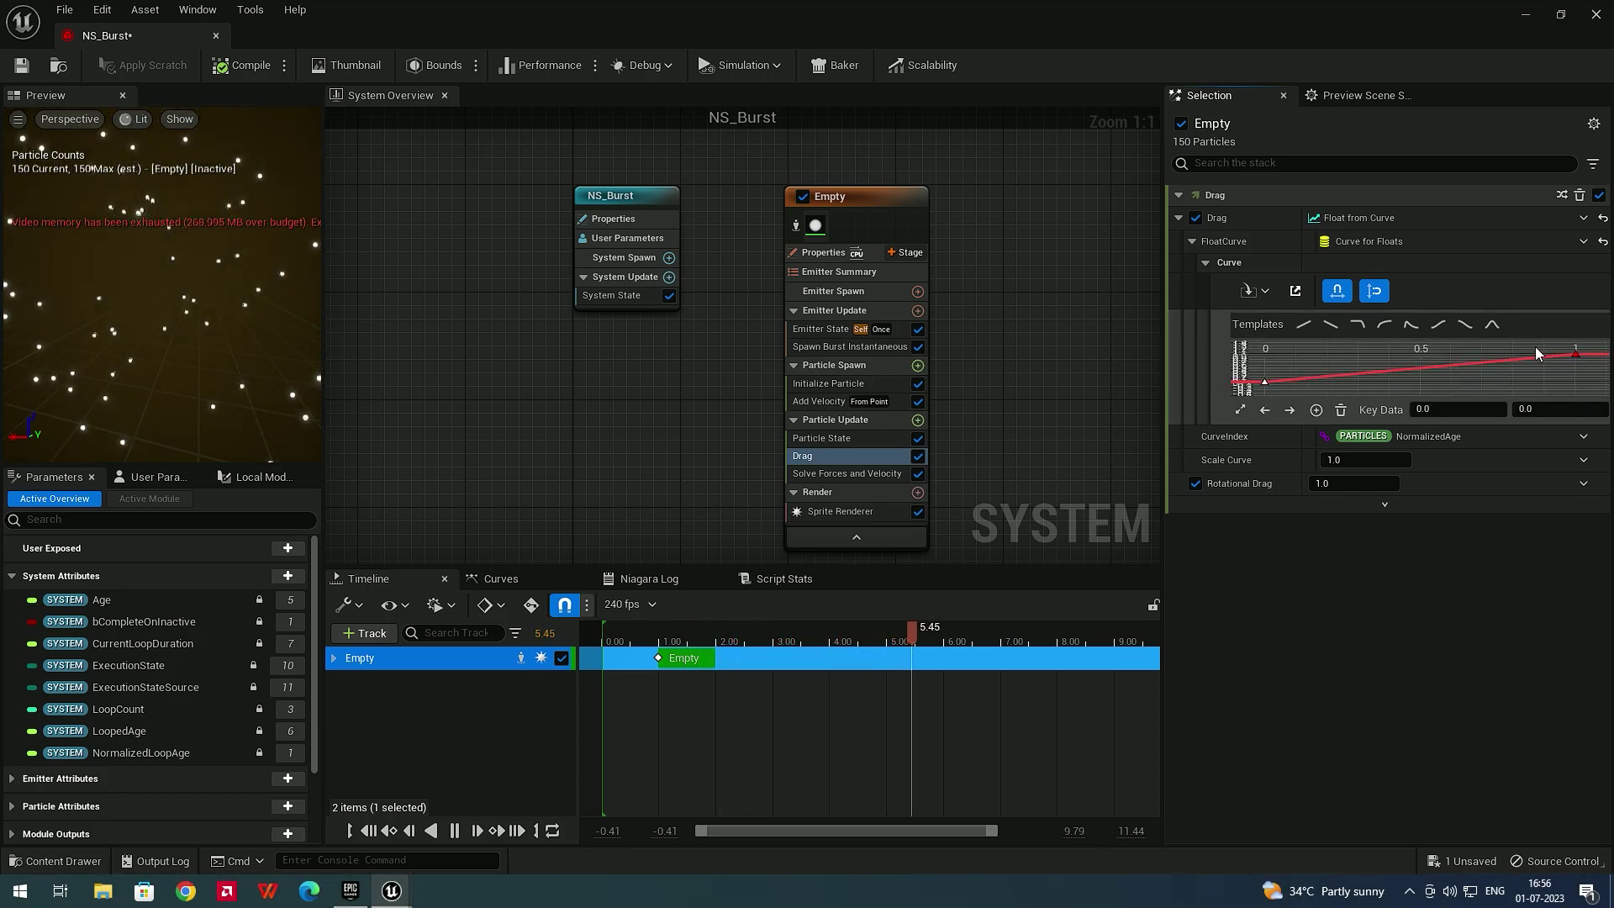
pyautogui.click(1568, 354)
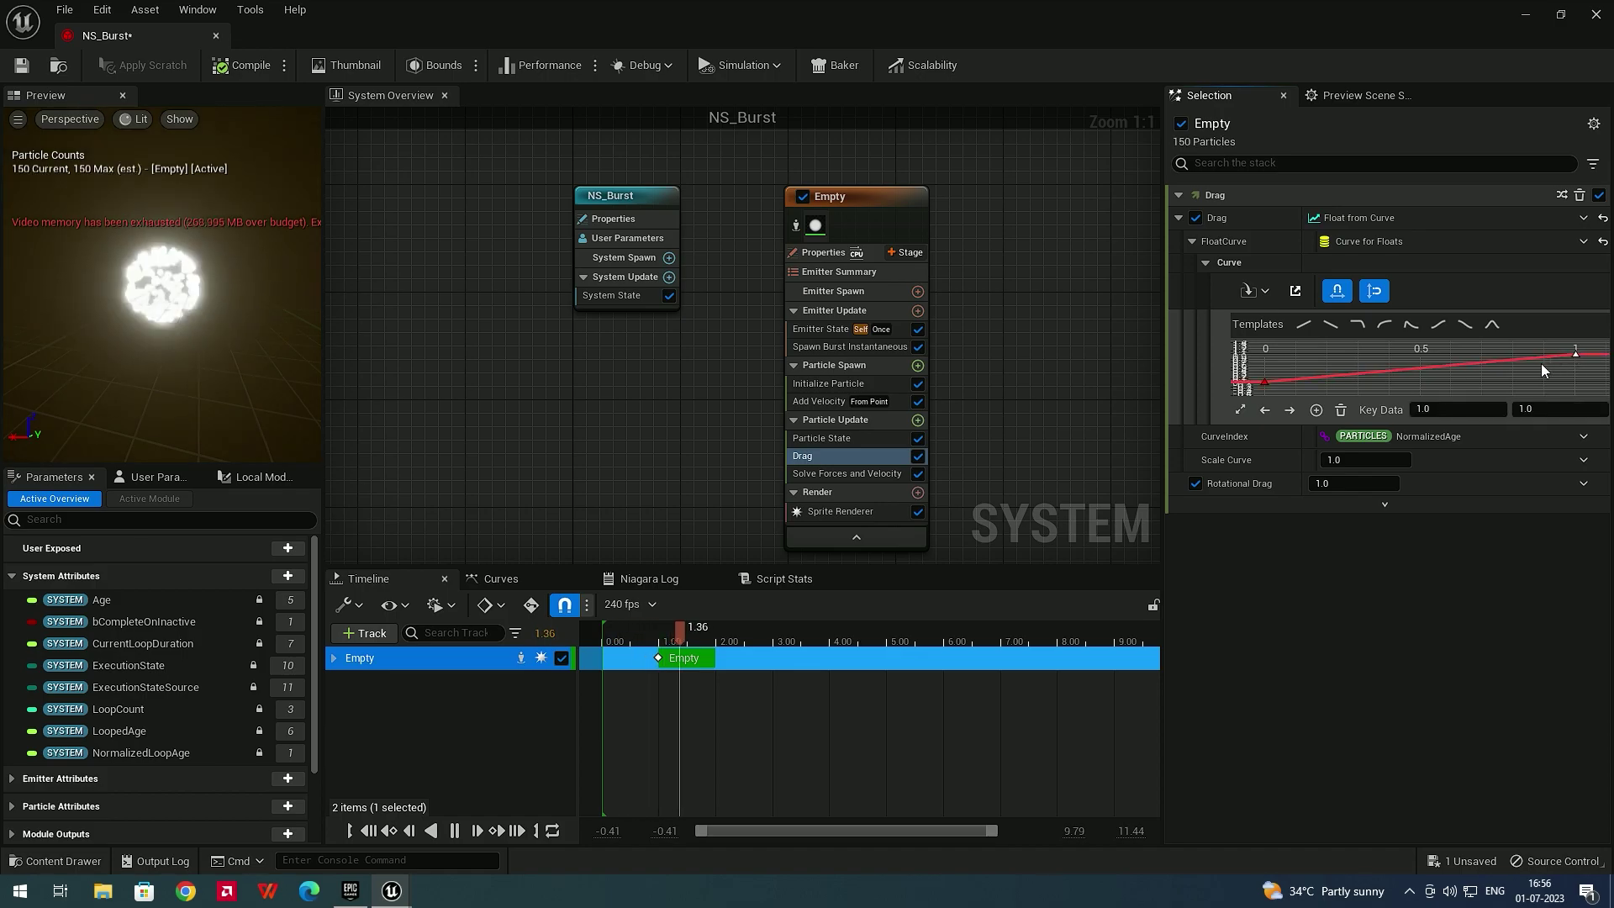
pyautogui.click(1545, 409)
pyautogui.write('3')
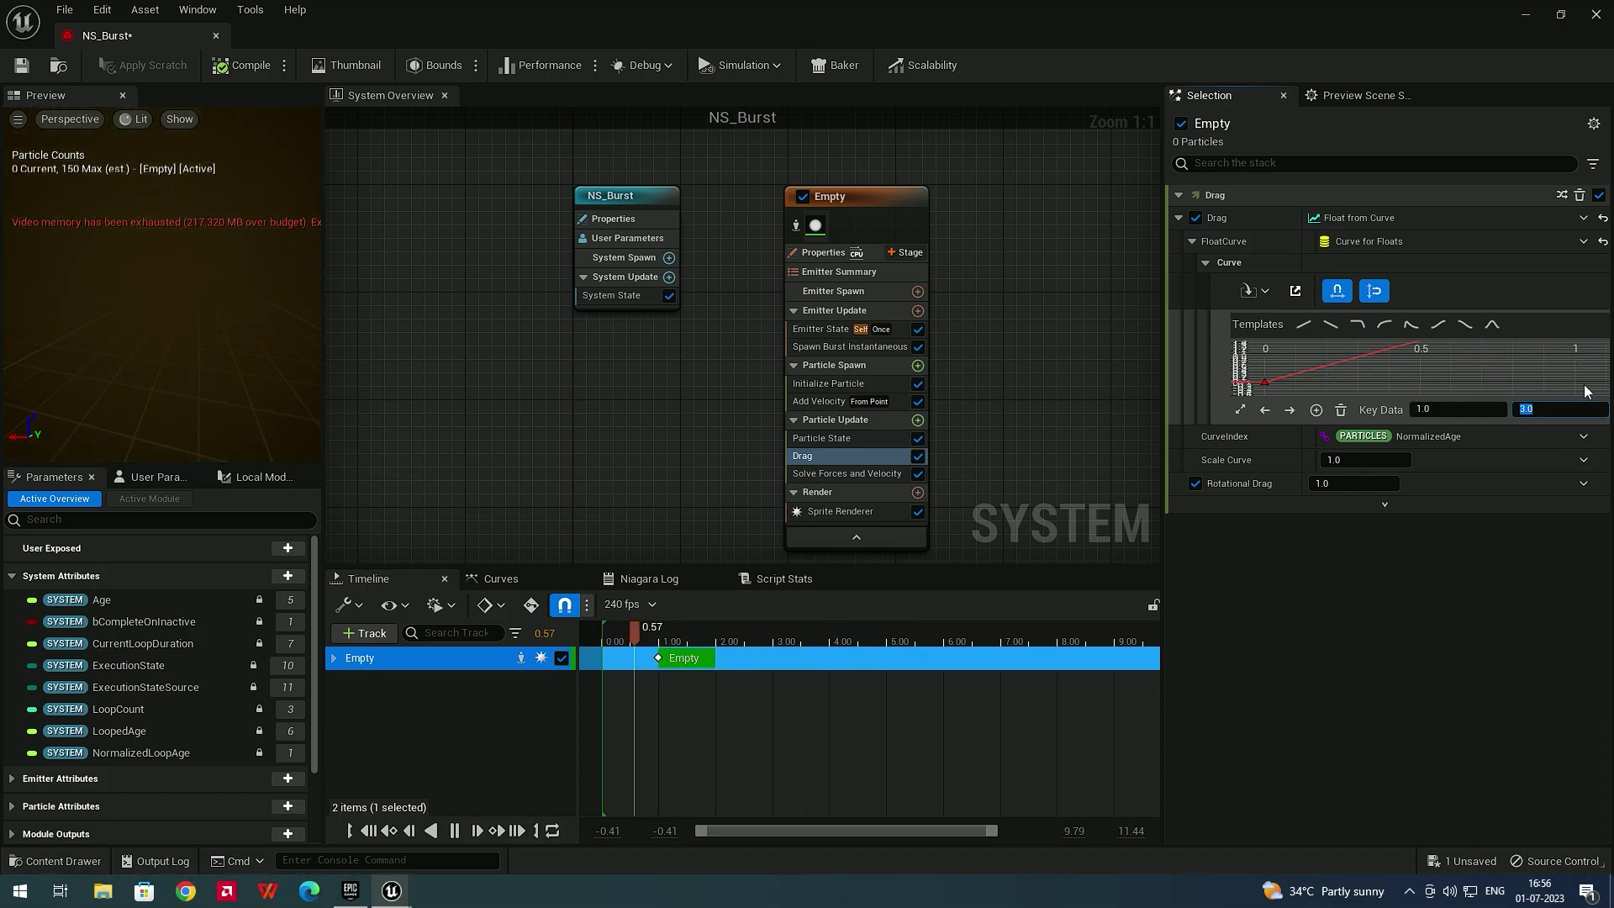
pyautogui.press('Return')
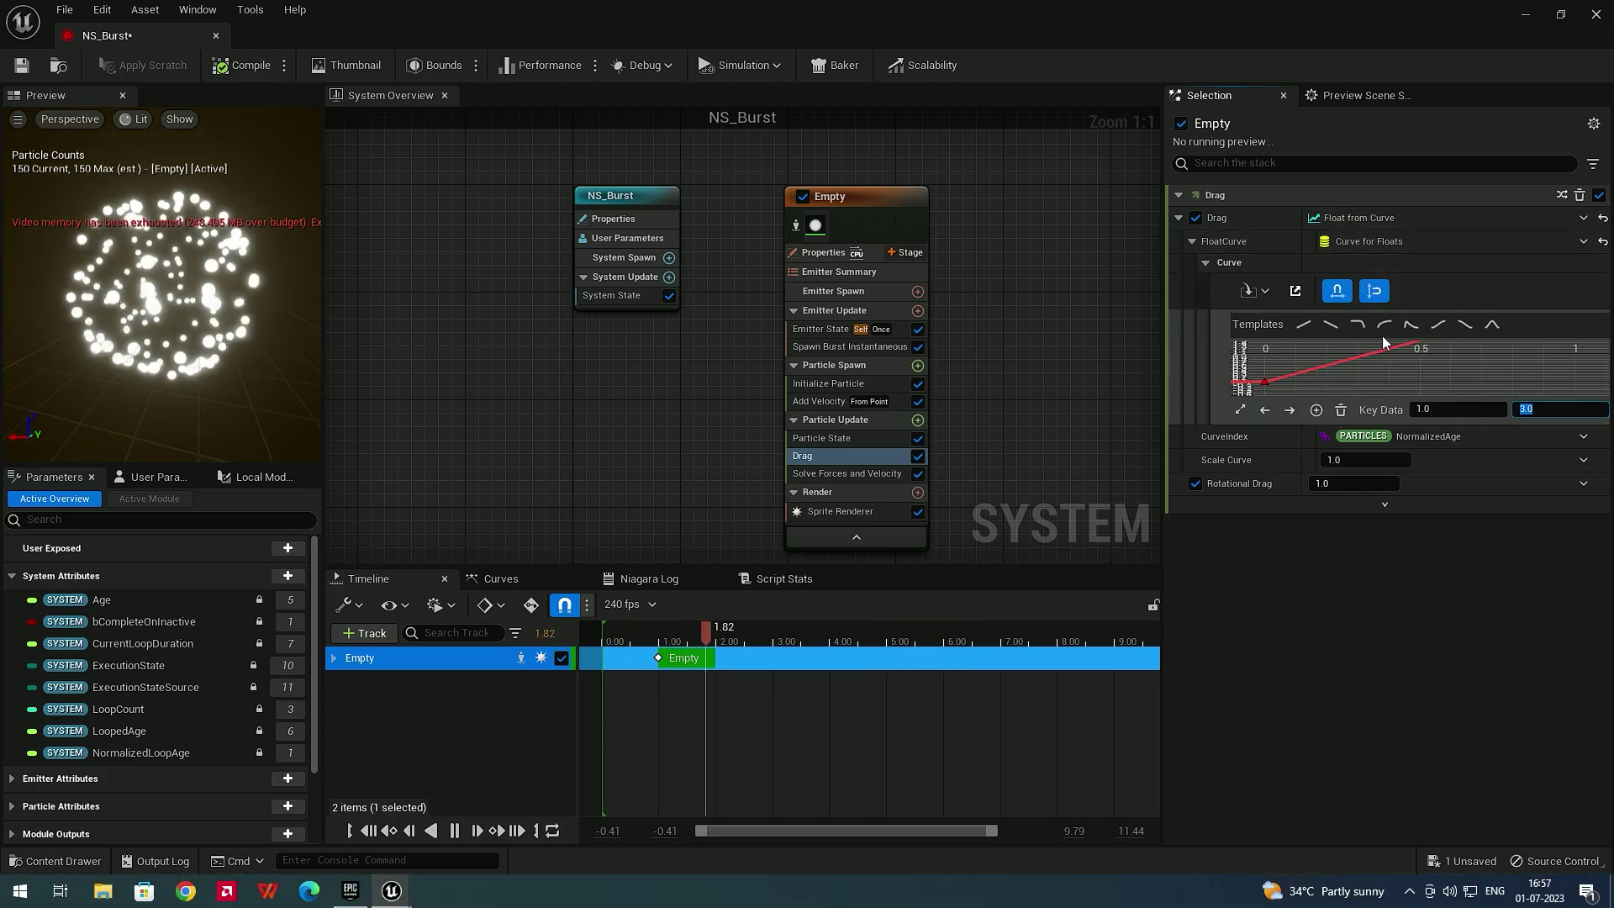
# Enlarge the curve graph, add a lowered key at 0.2, and set it and the first key to Auto interpolation
pyautogui.moveTo(1392, 421); pyautogui.dragTo(1389, 574)
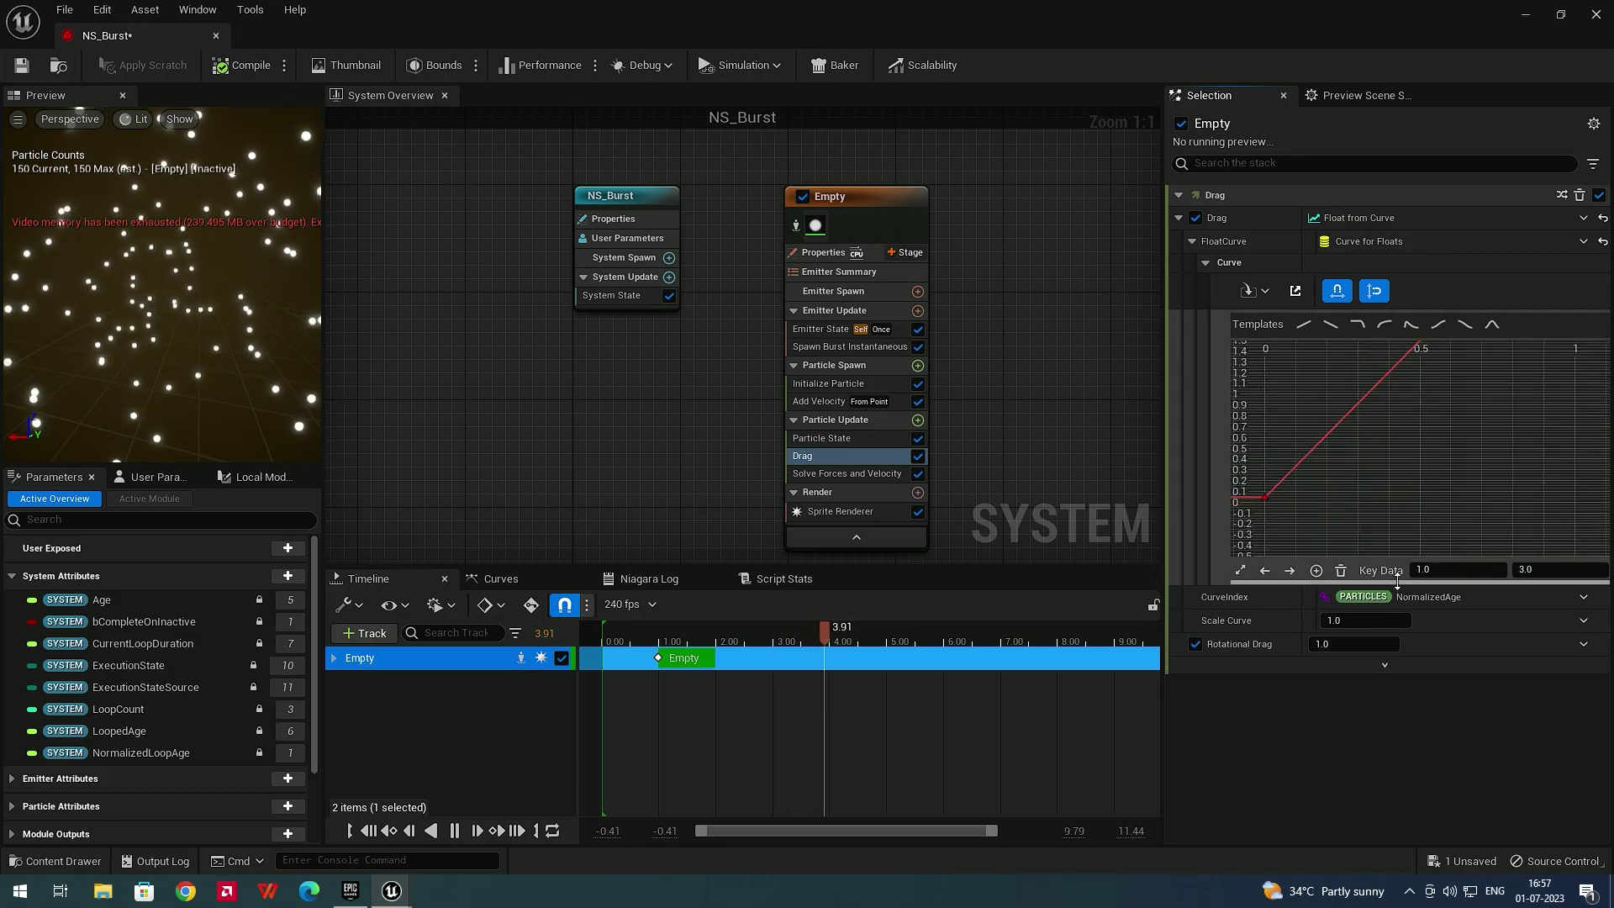
pyautogui.middleClick(1331, 434)
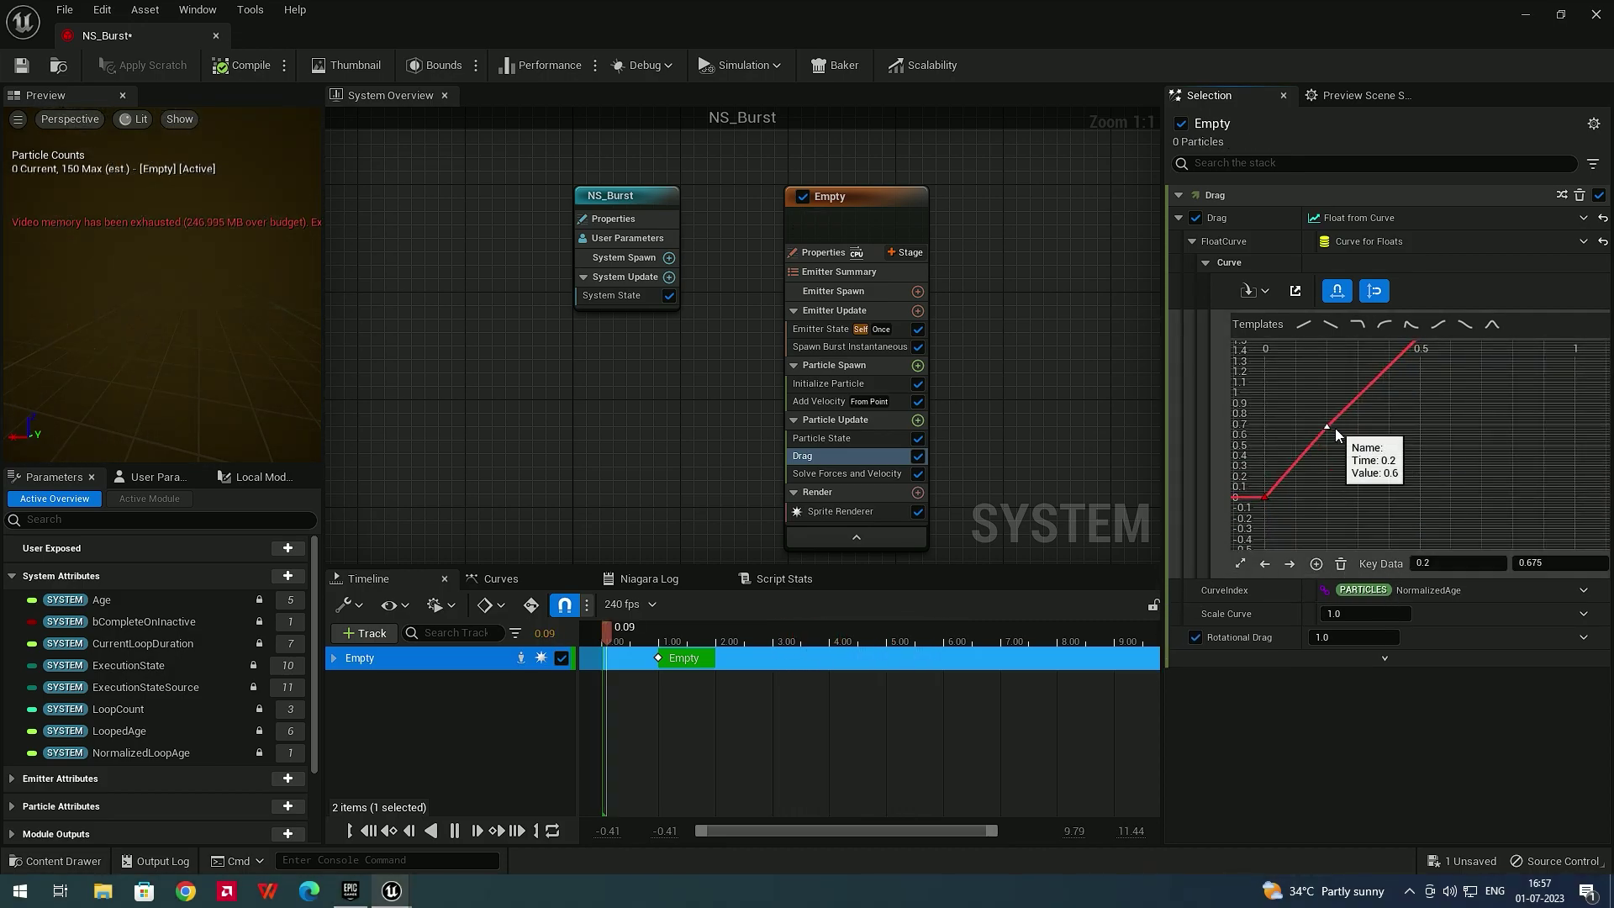
pyautogui.moveTo(1327, 437); pyautogui.dragTo(1334, 473)
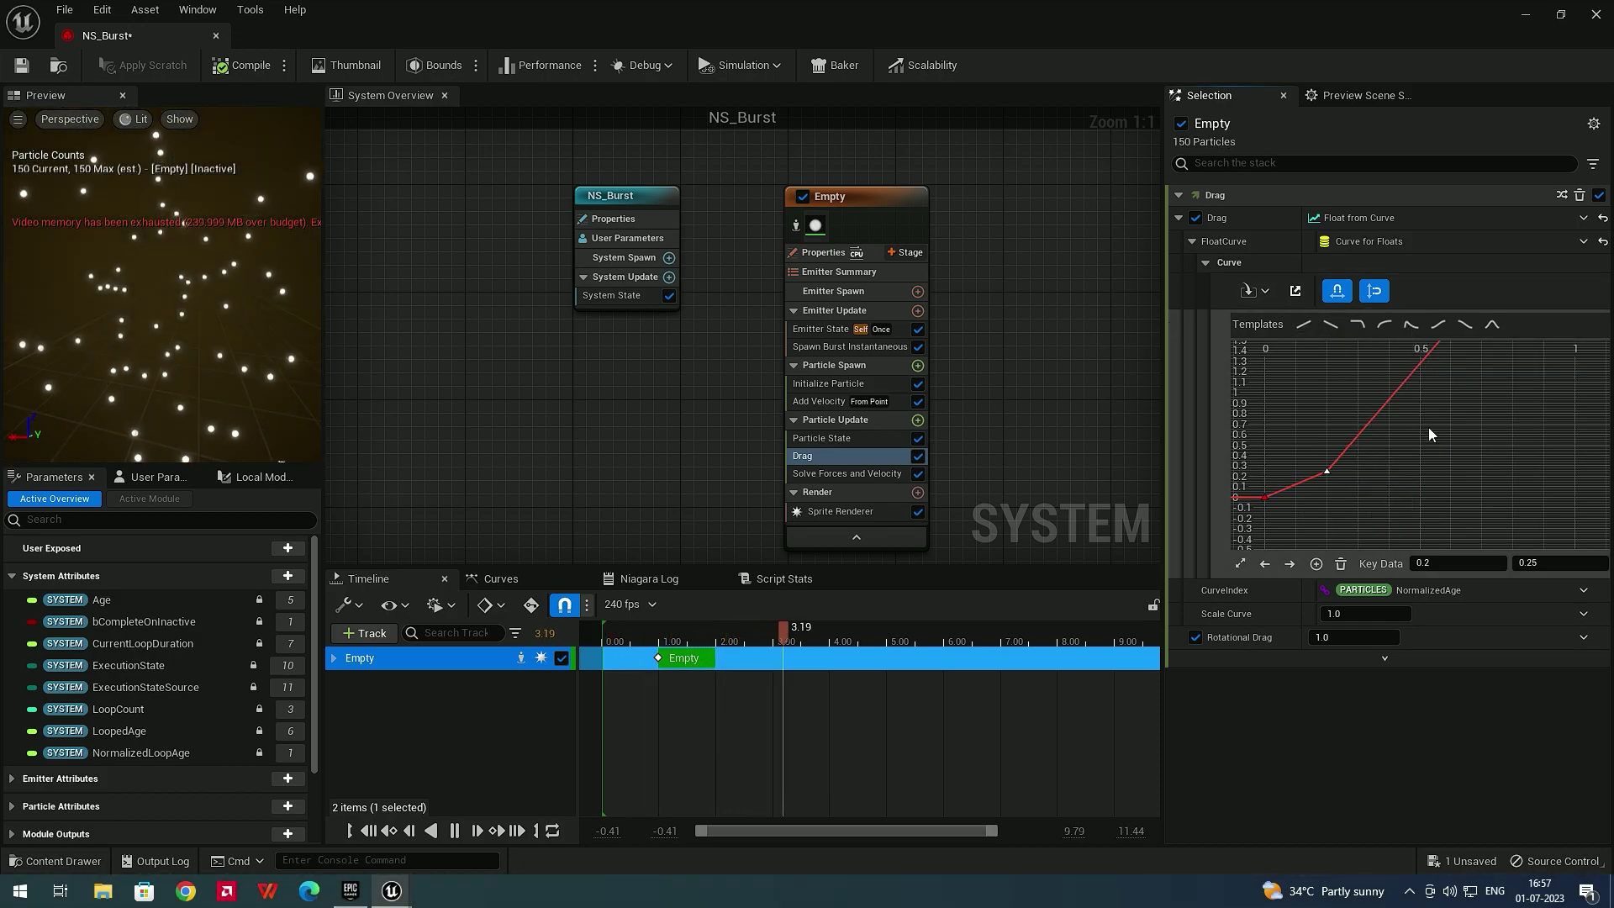
pyautogui.rightClick(1327, 469)
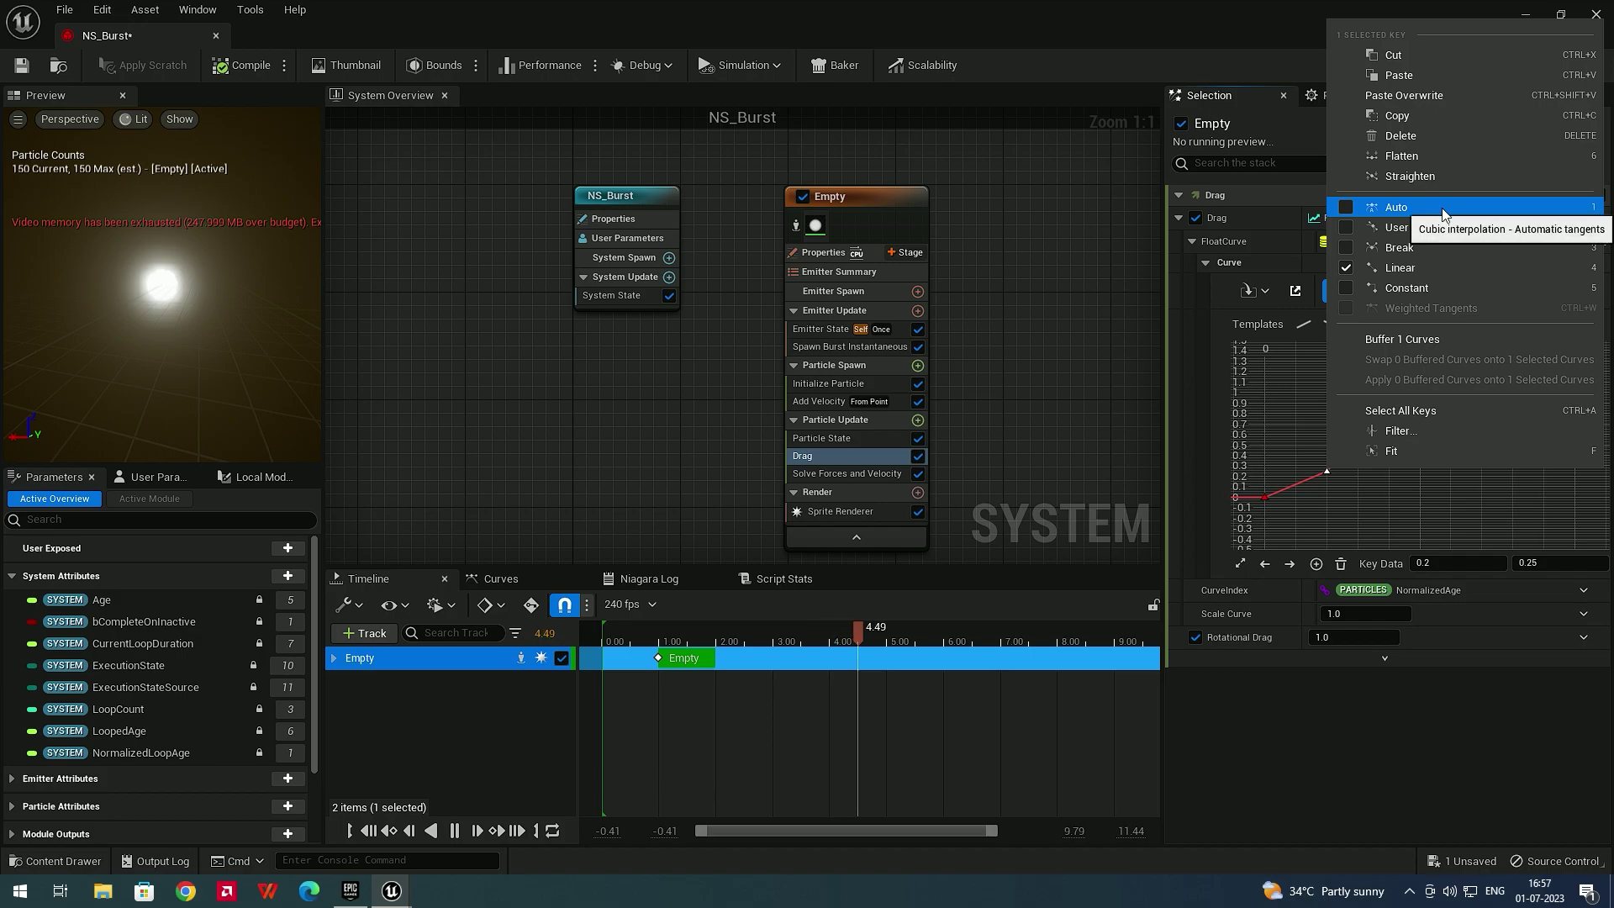
pyautogui.click(1398, 207)
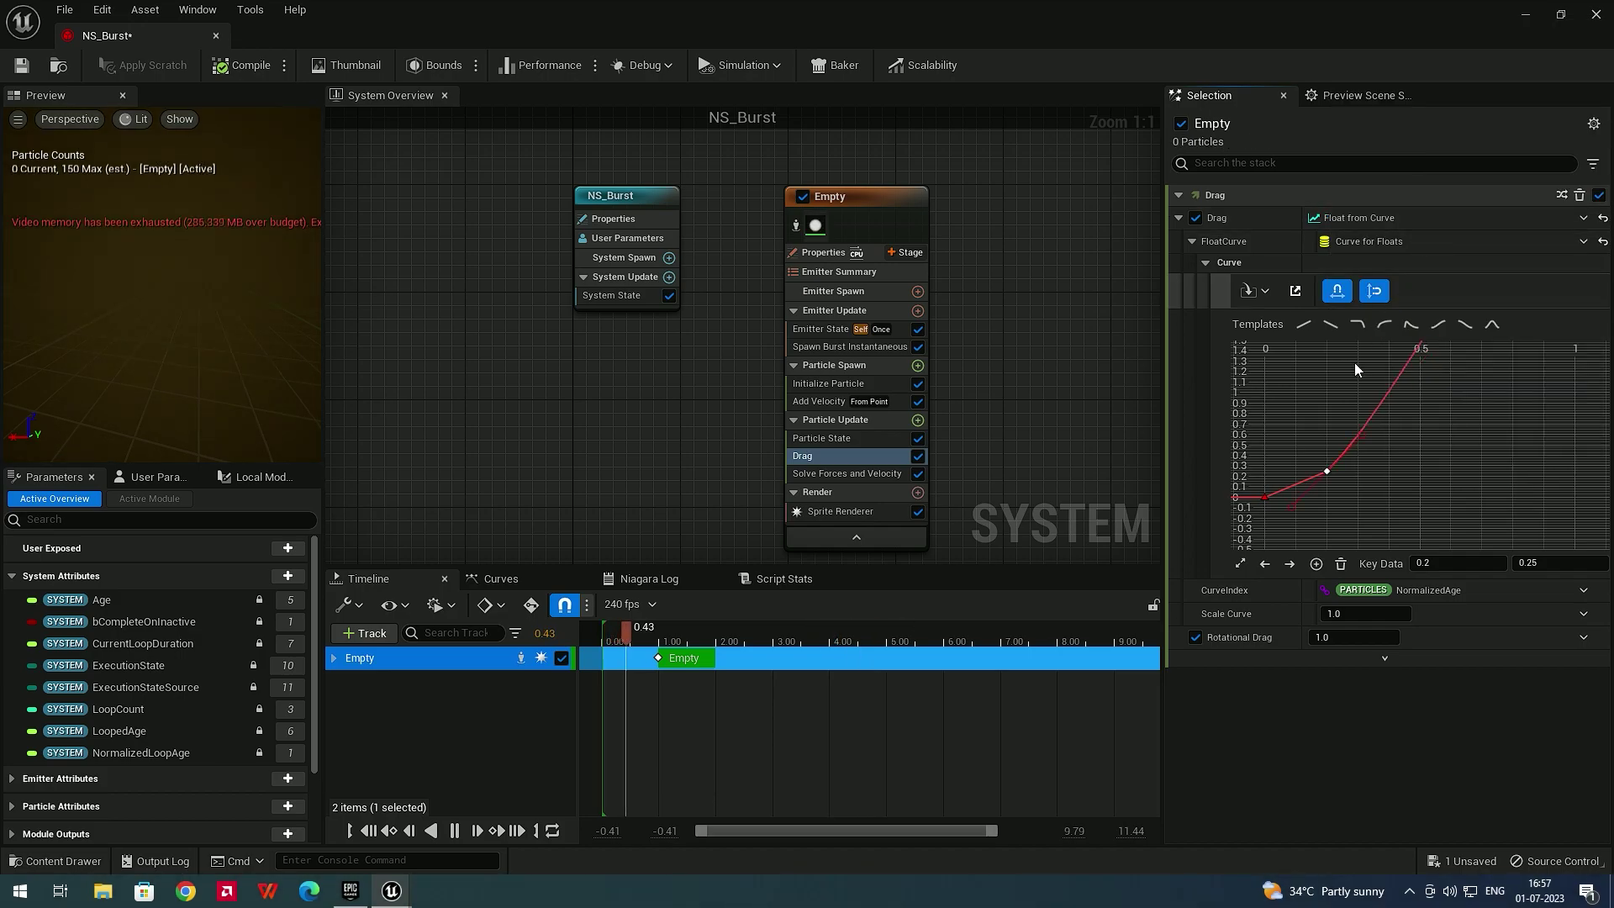
pyautogui.click(1266, 497)
pyautogui.rightClick(1266, 498)
pyautogui.click(1348, 238)
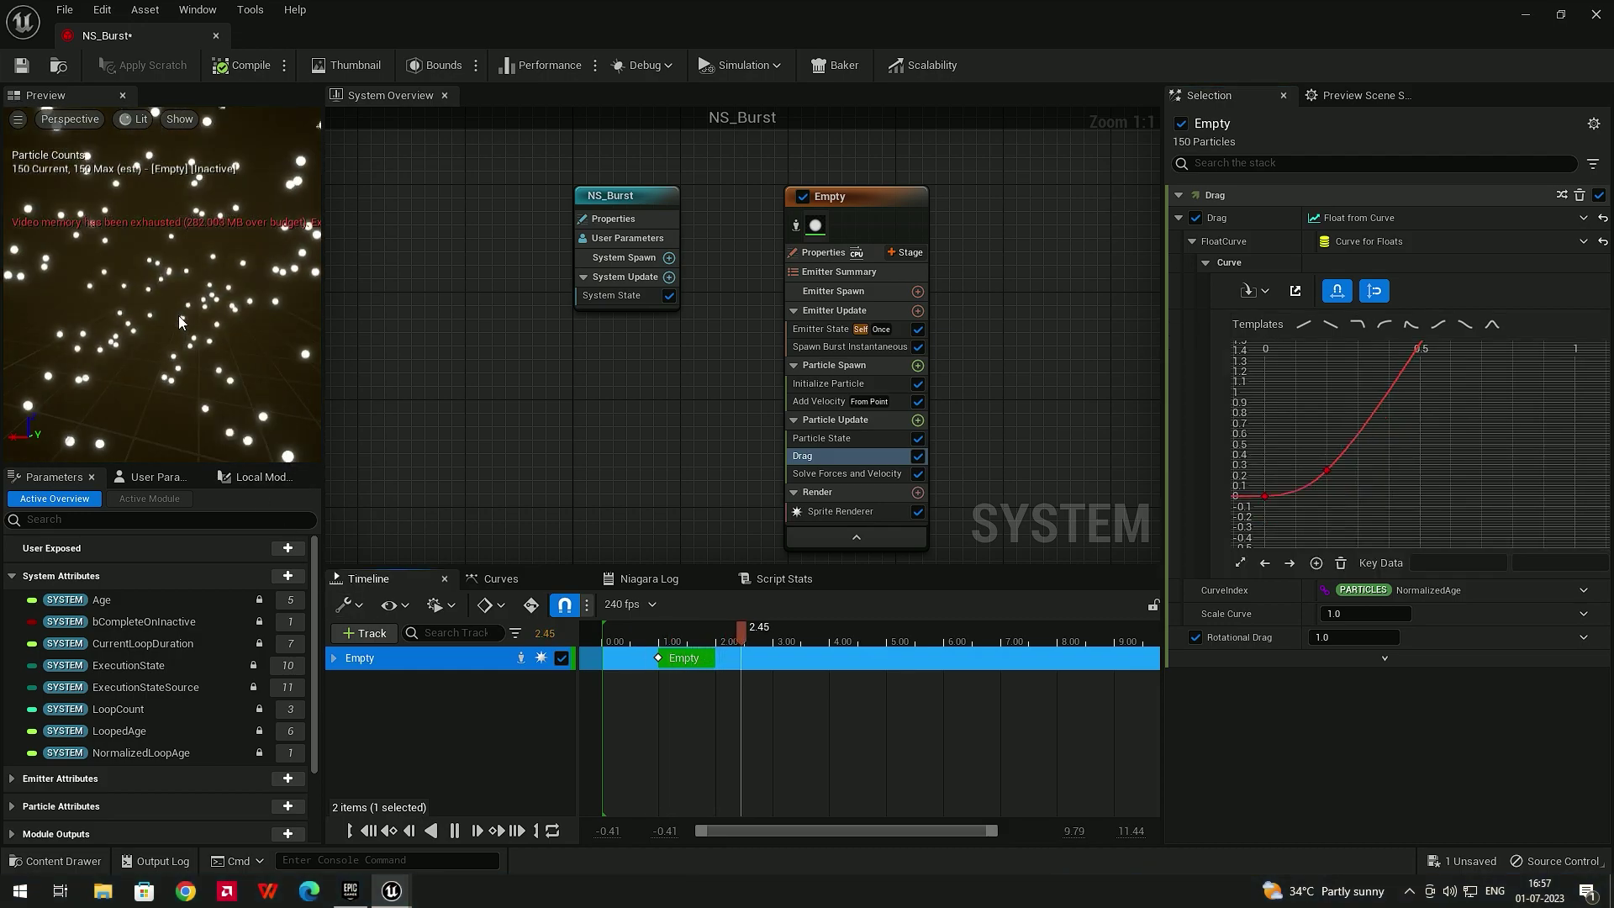
# Lower the 0.2 key to a drag of 0.1, replay the burst, then select Add Velocity's speed
pyautogui.press('space')
pyautogui.moveTo(807, 658); pyautogui.dragTo(613, 708)
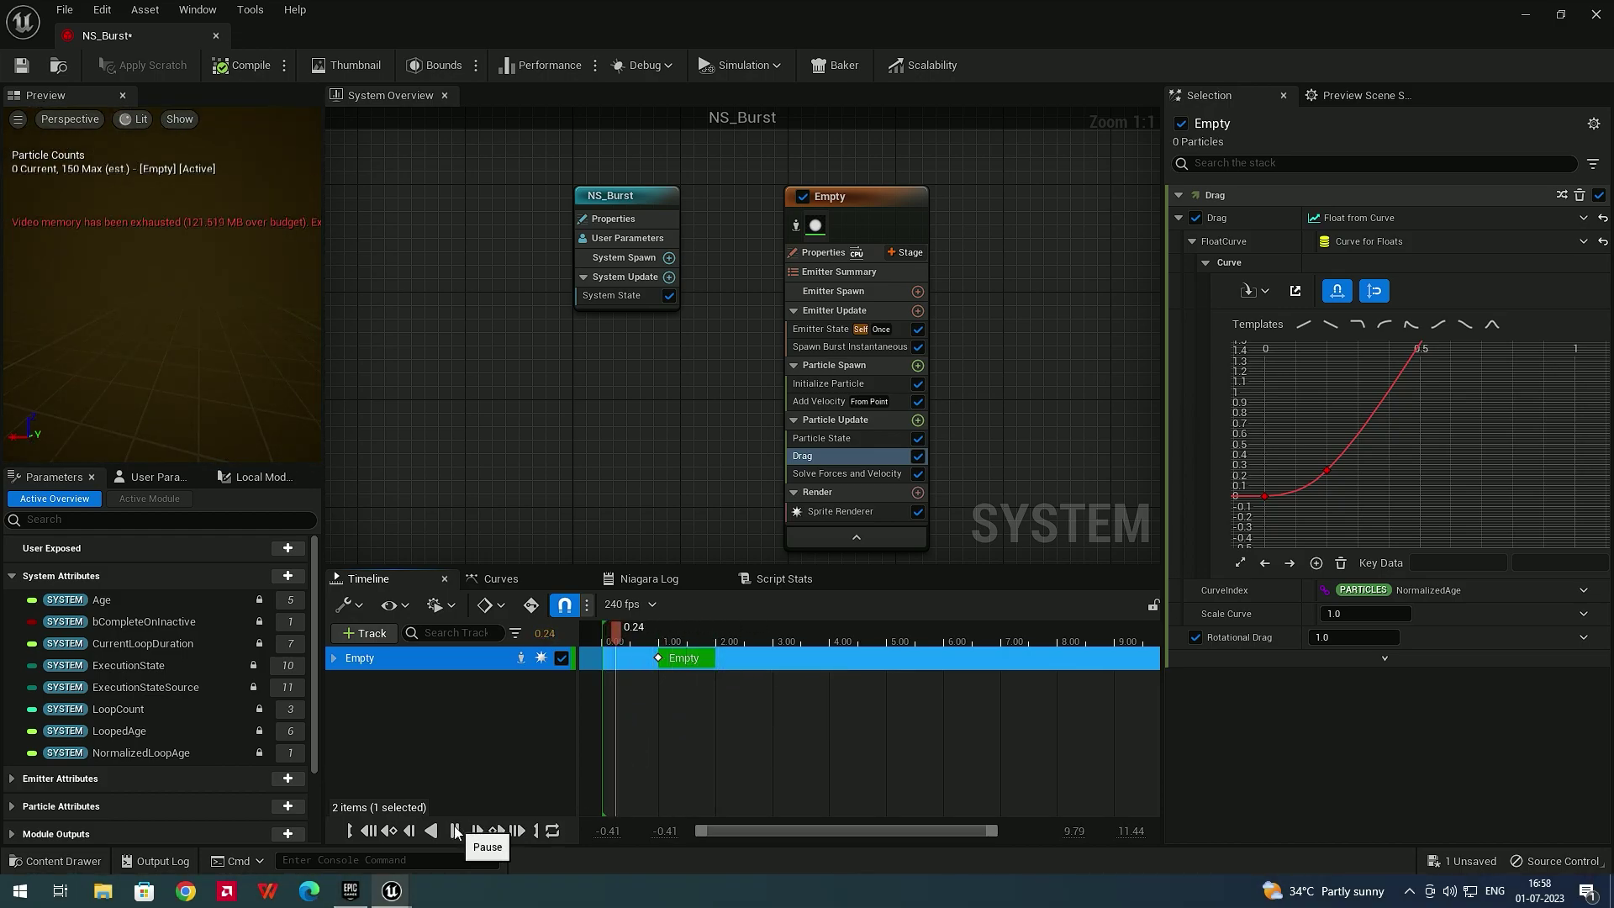
pyautogui.click(454, 830)
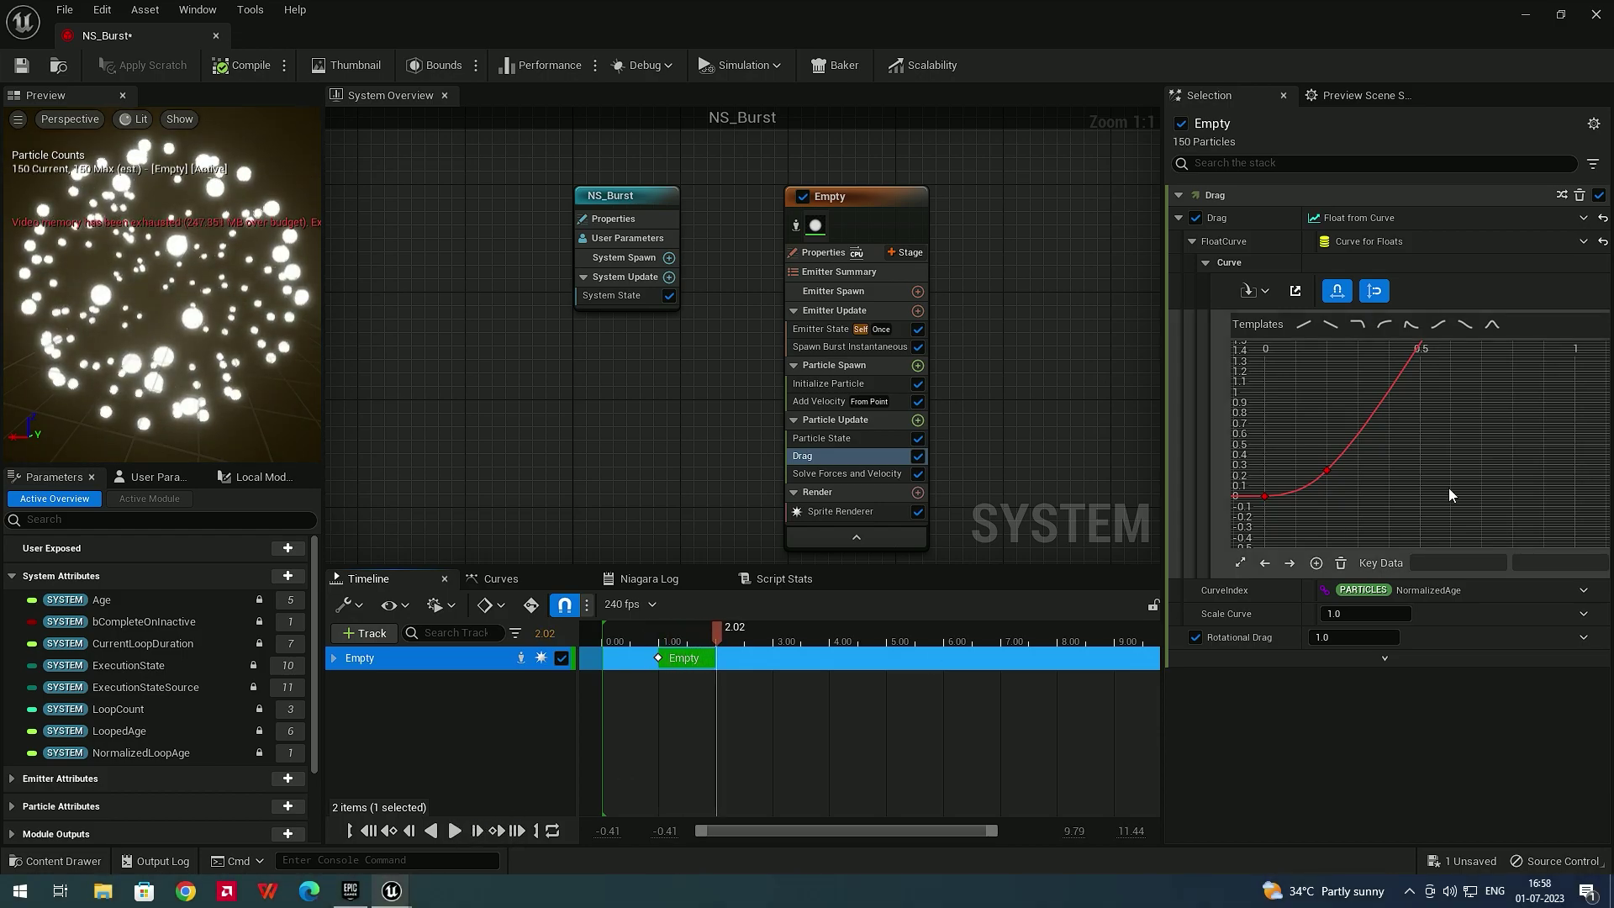
pyautogui.moveTo(1328, 471); pyautogui.dragTo(1329, 482)
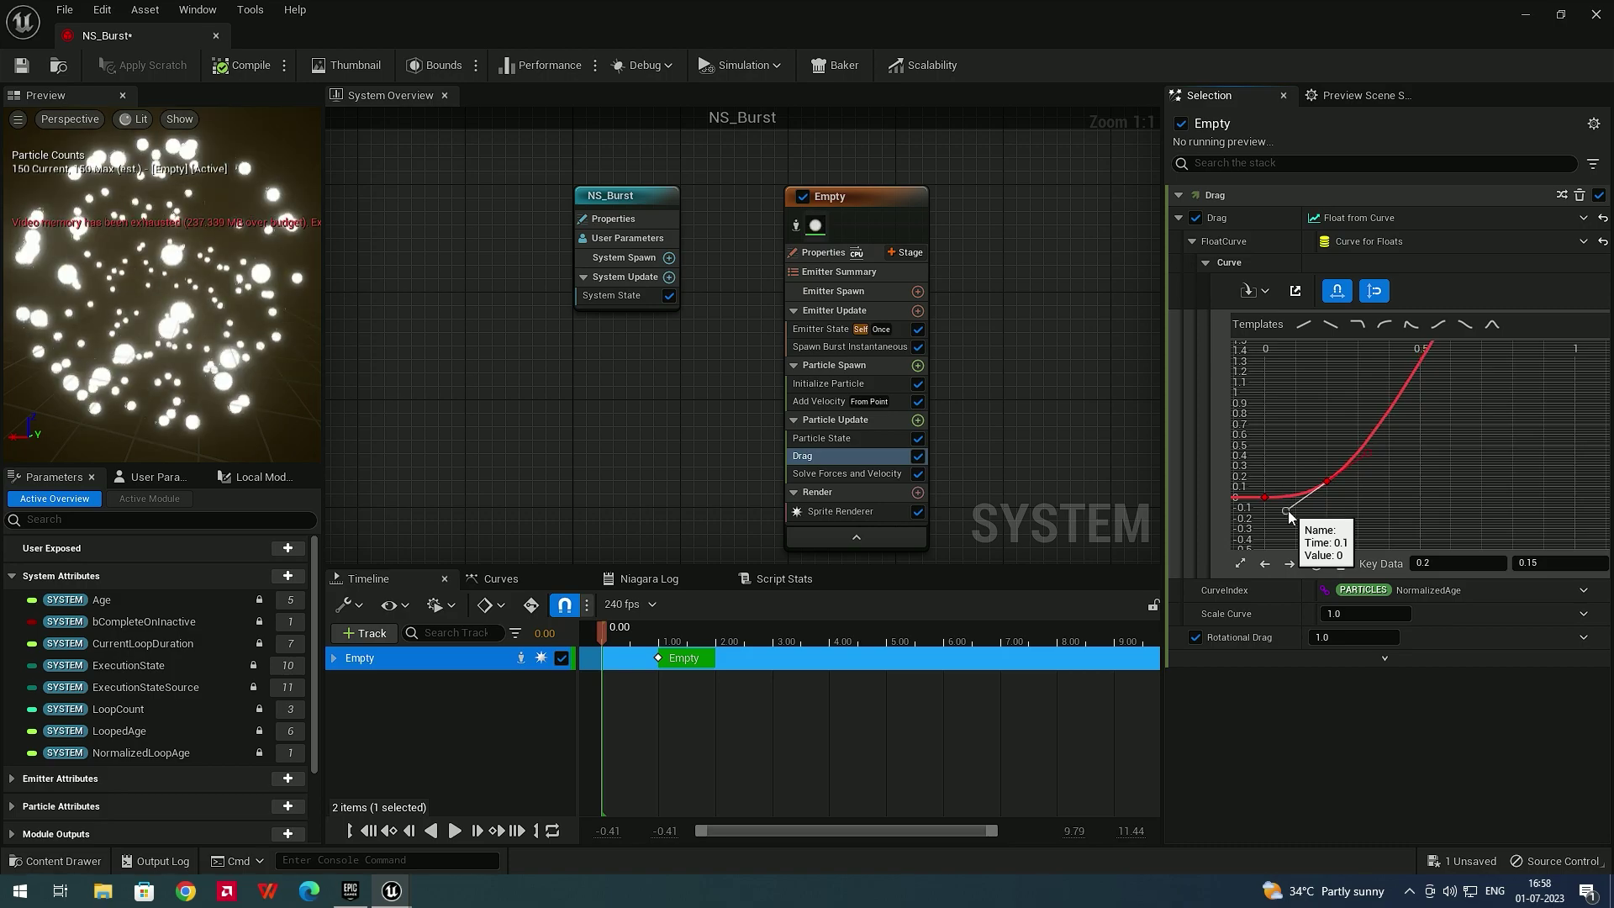
pyautogui.moveTo(1325, 479); pyautogui.dragTo(1329, 486)
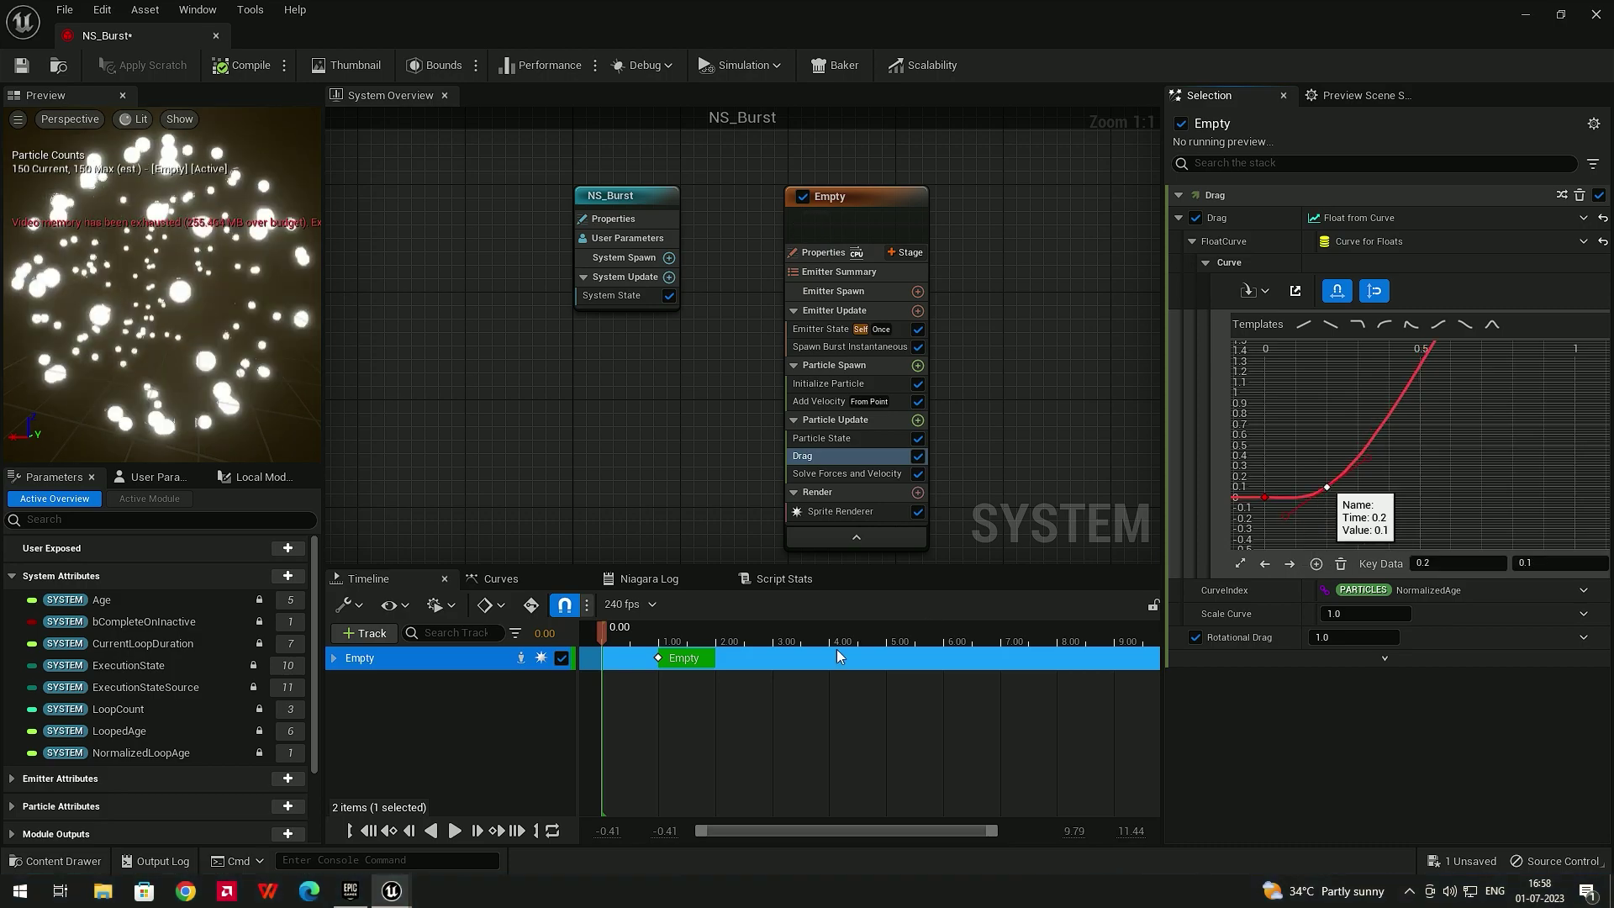
pyautogui.click(448, 834)
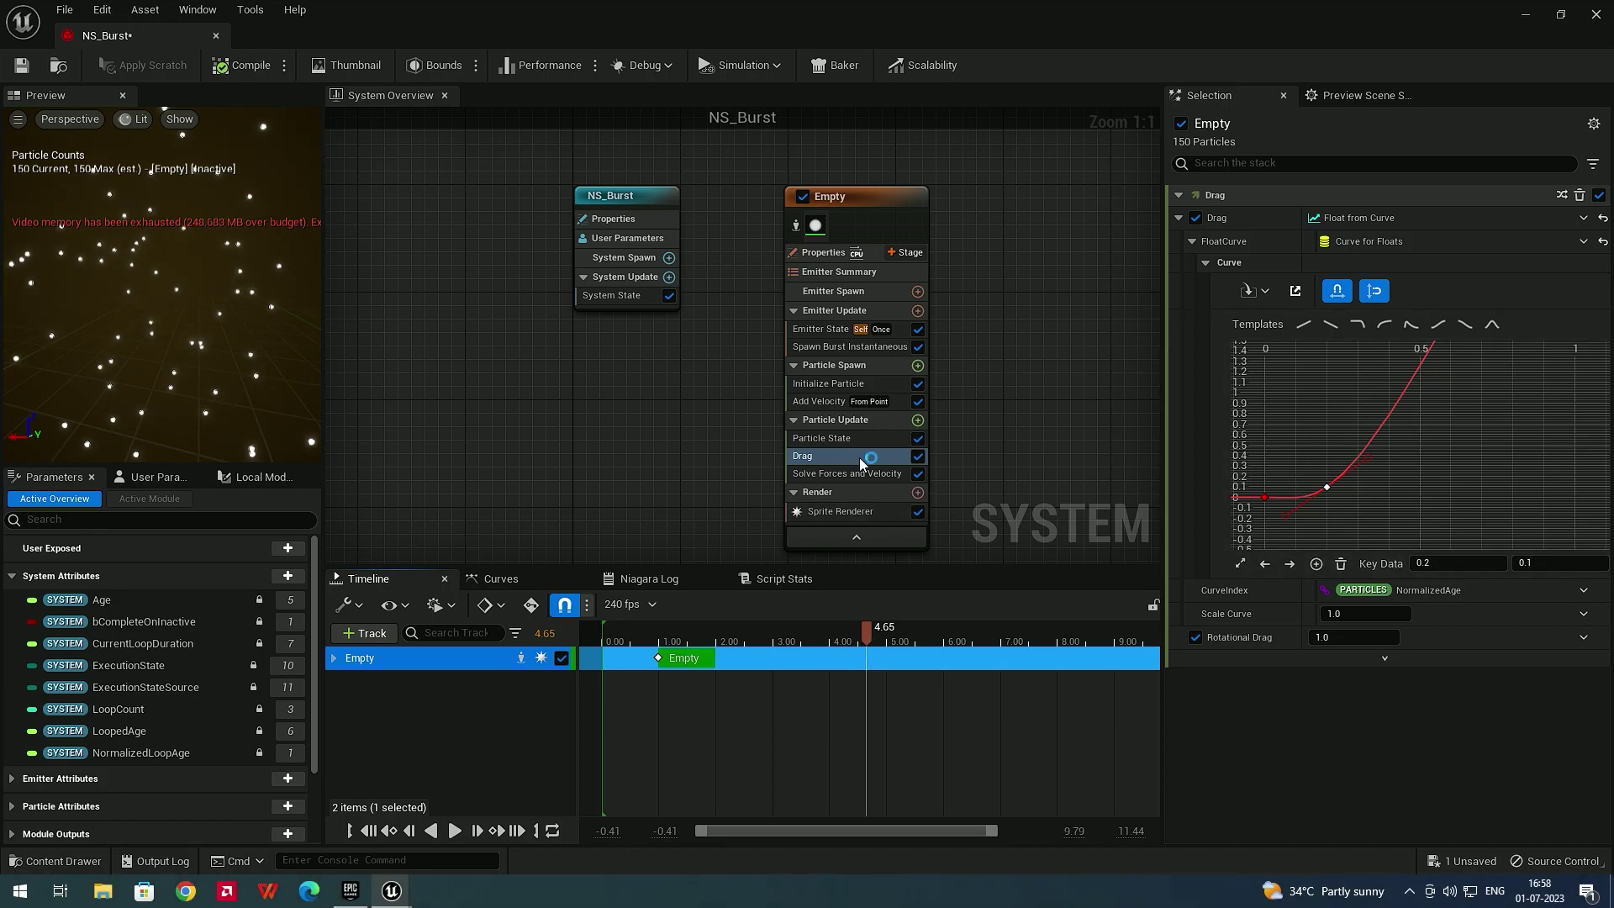
pyautogui.click(896, 405)
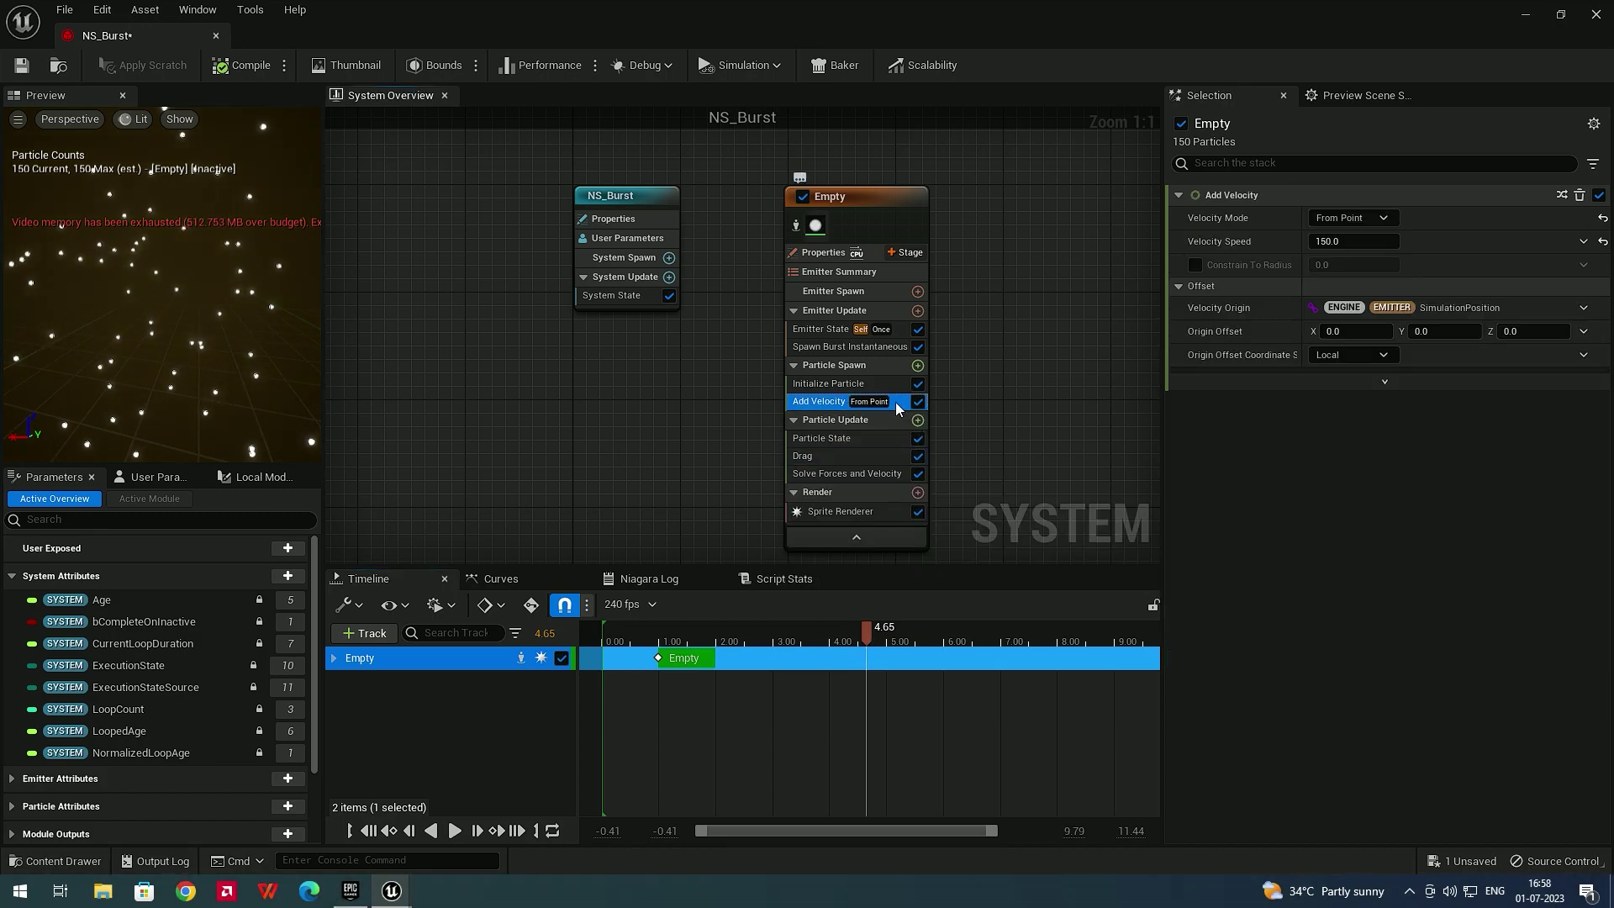
pyautogui.click(1338, 239)
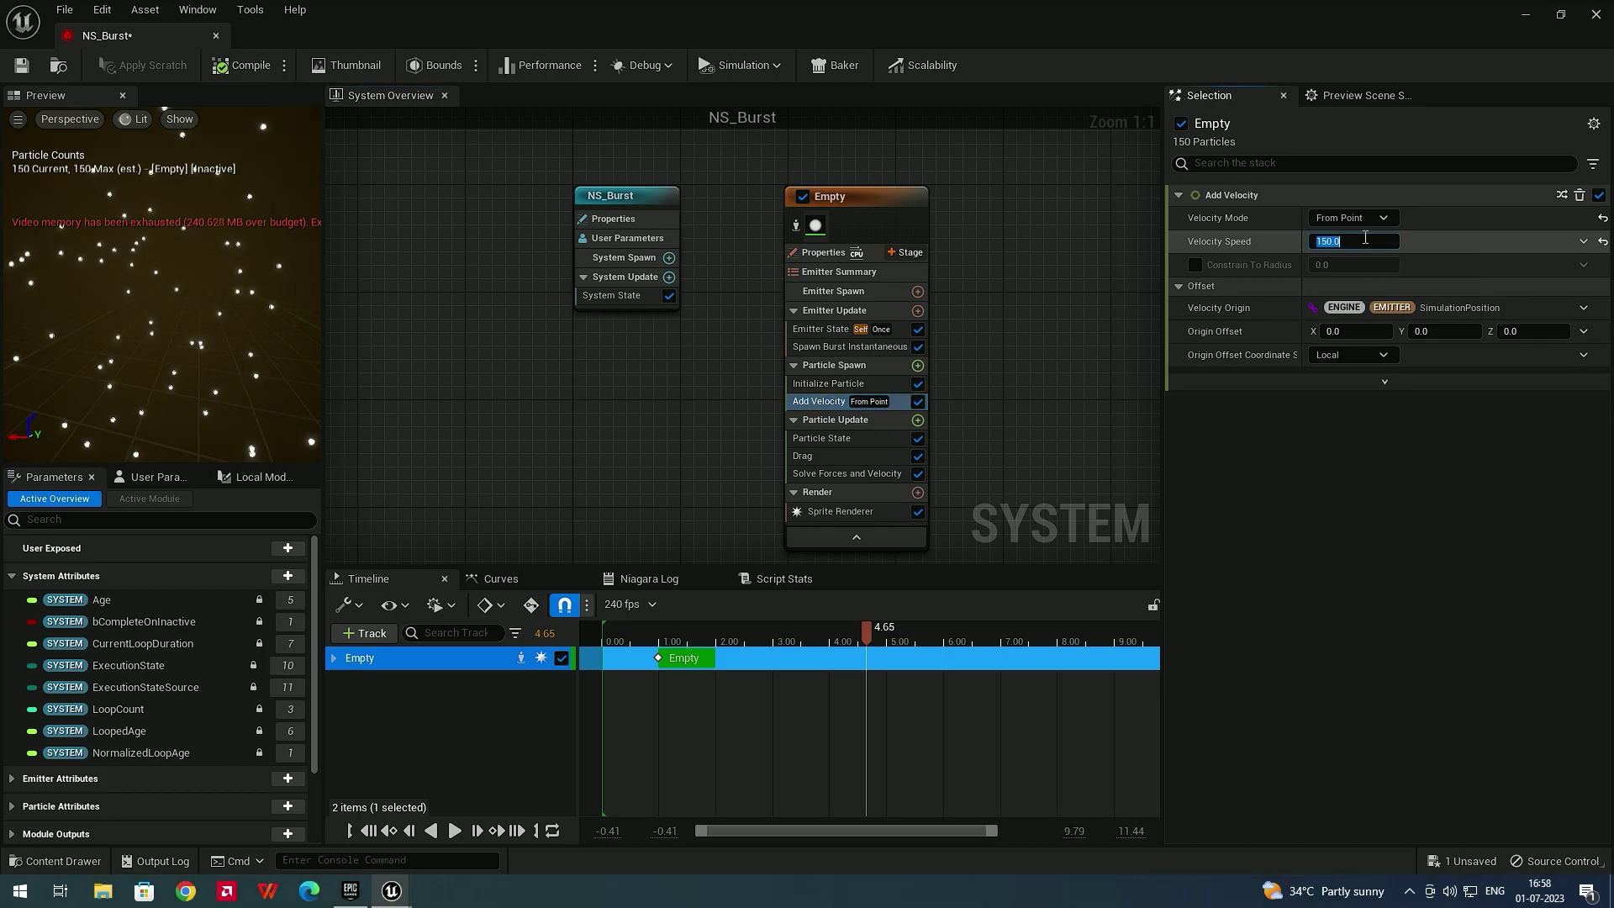
# Try a Velocity Speed of 600, then settle on 300 and replay the burst
pyautogui.write('600')
pyautogui.press('Return')
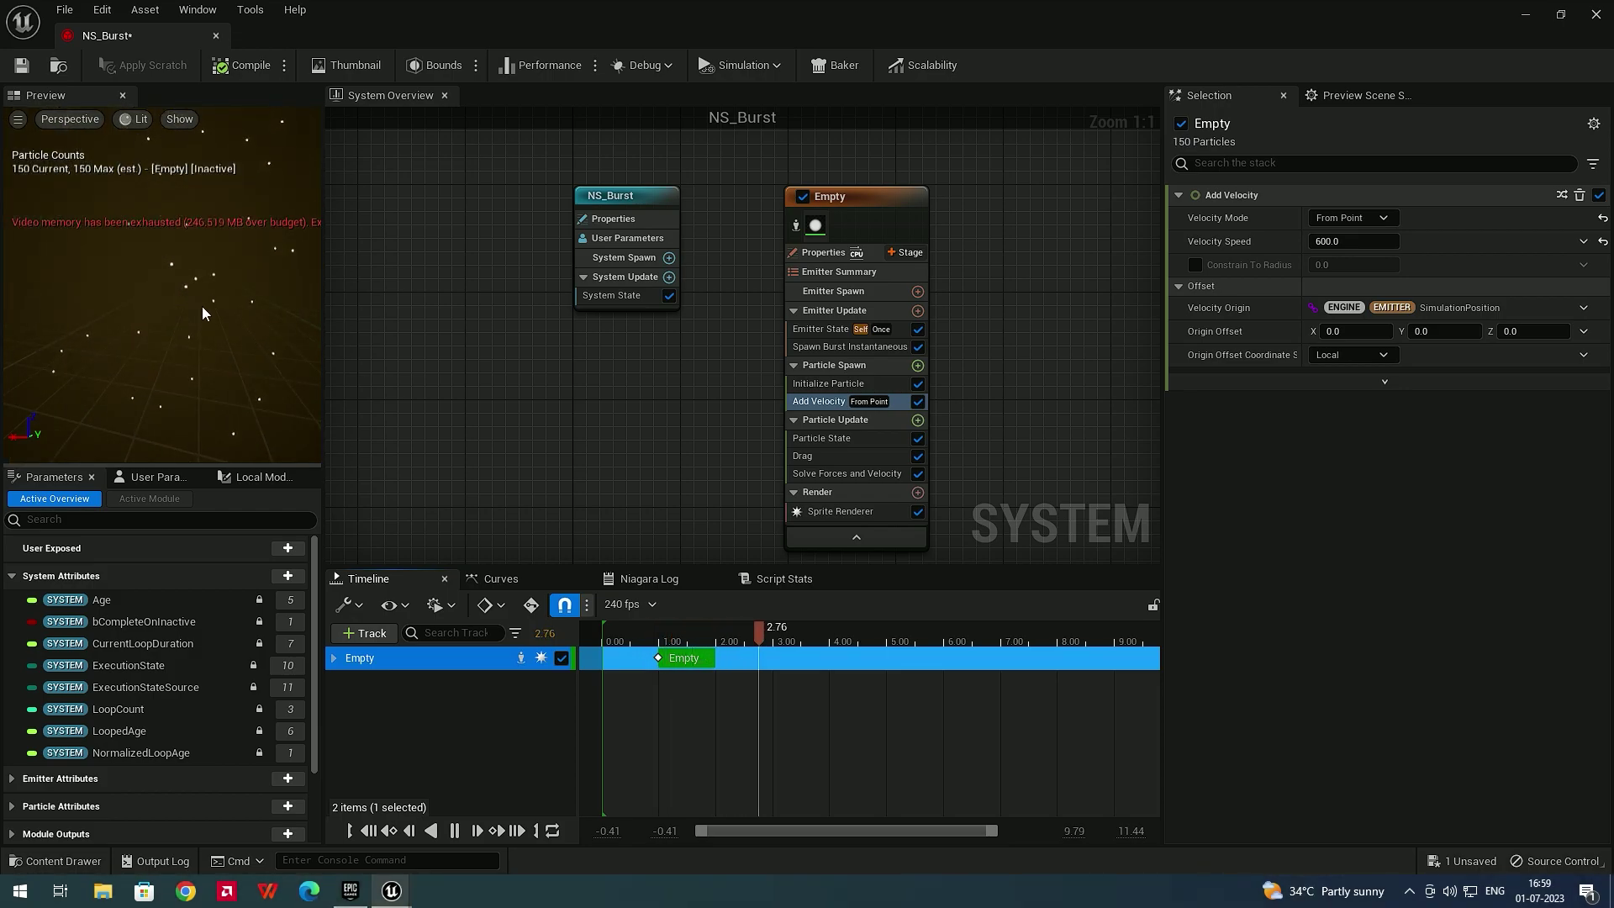
pyautogui.click(456, 832)
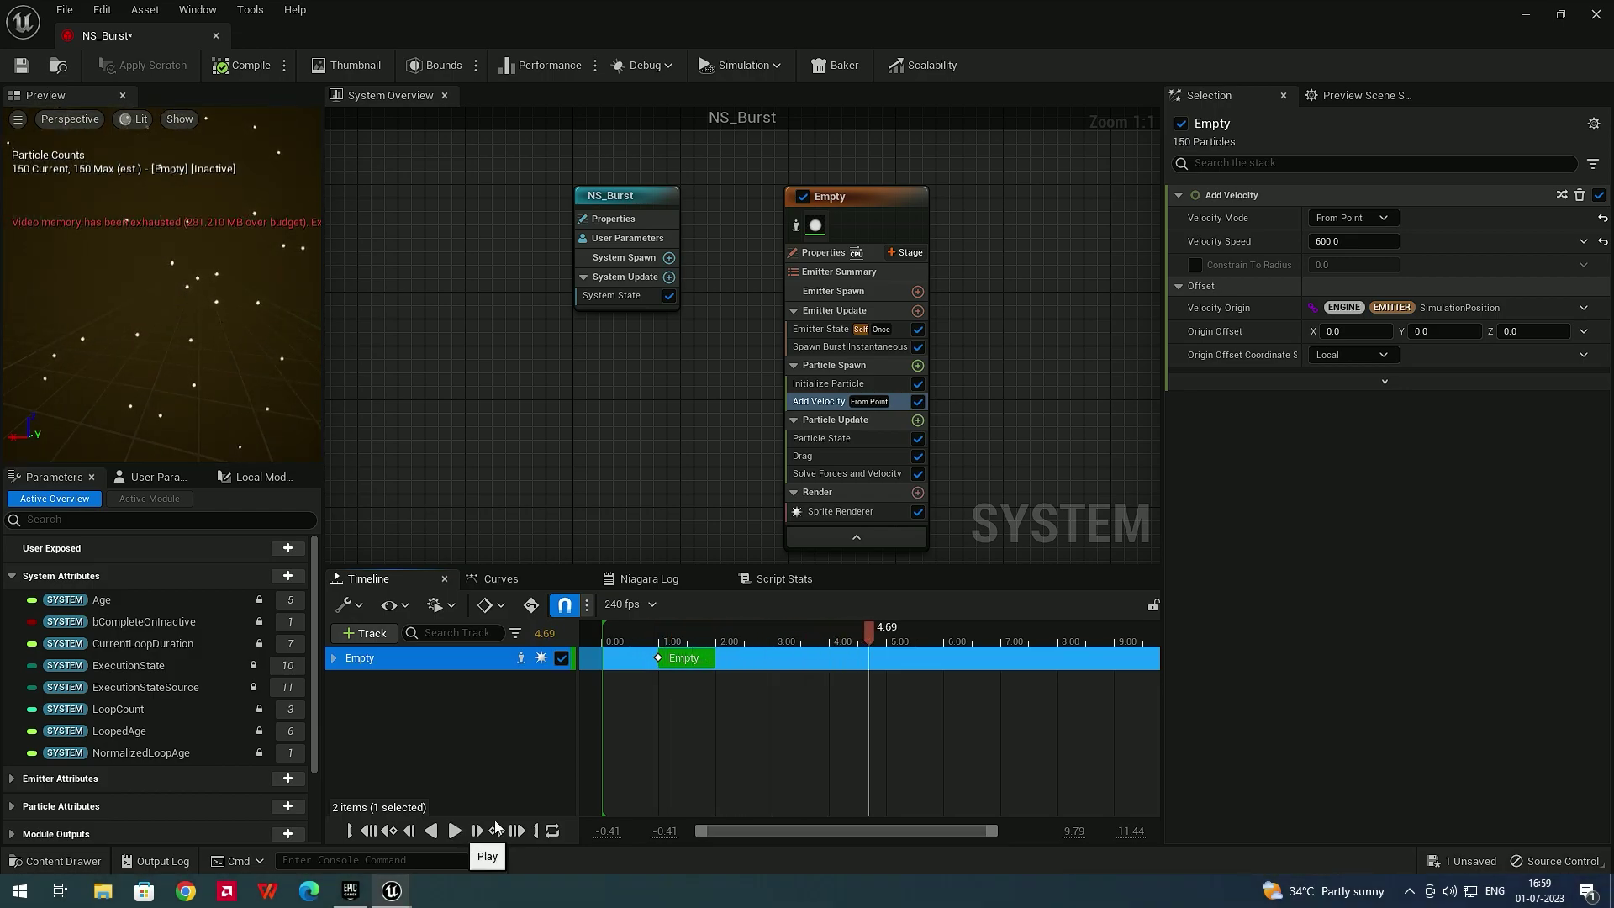
pyautogui.click(1337, 242)
pyautogui.write('300')
pyautogui.press('Return')
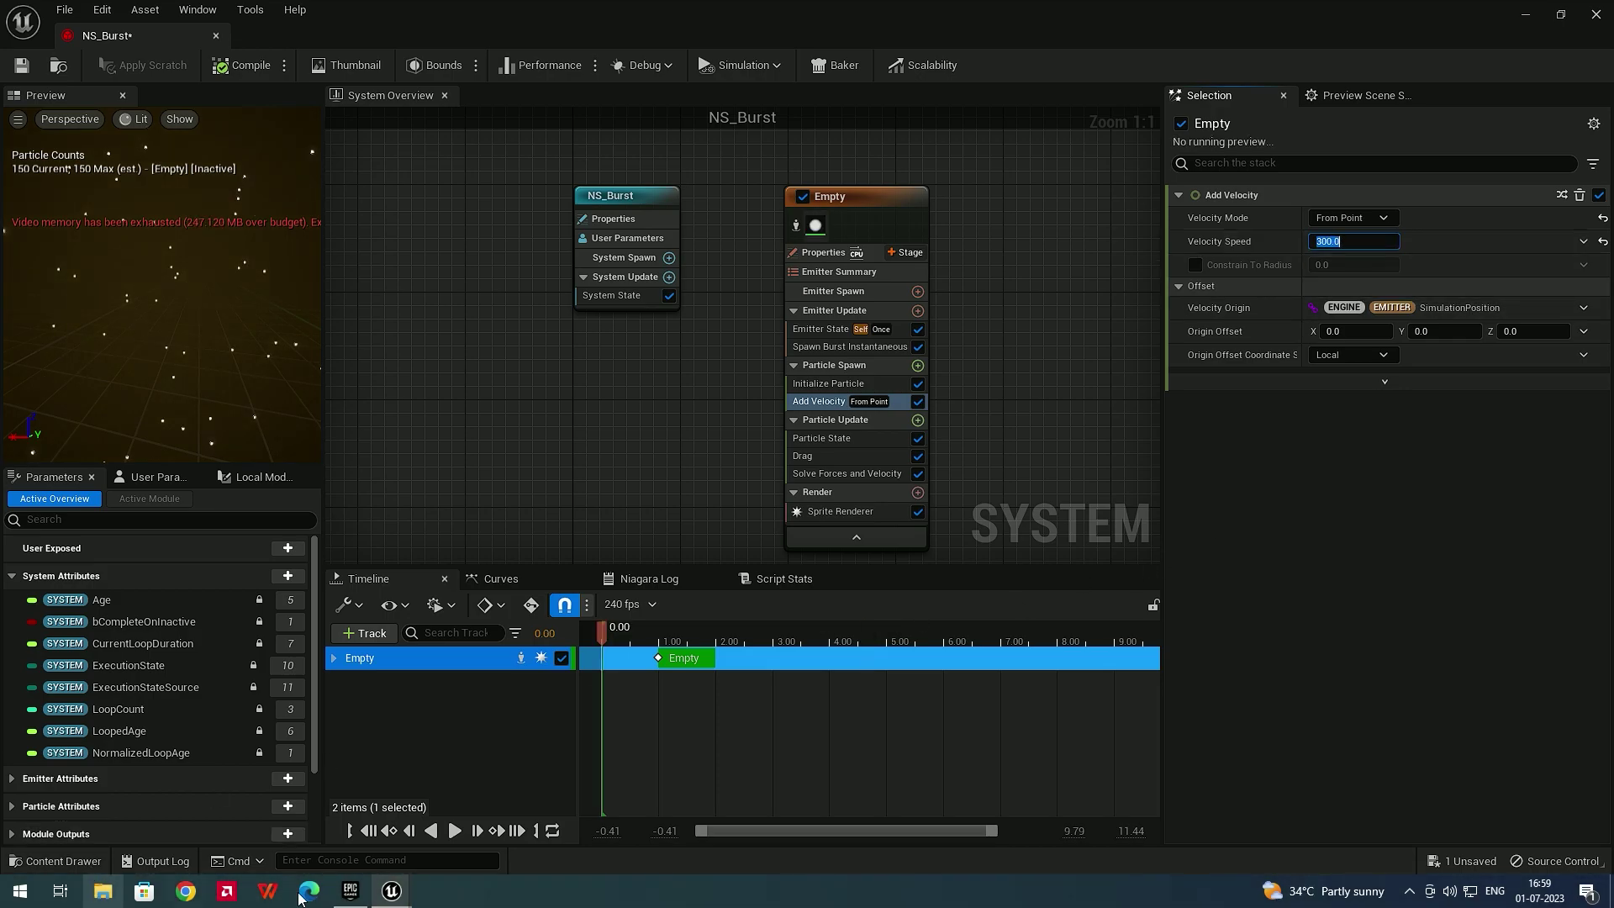
pyautogui.click(454, 831)
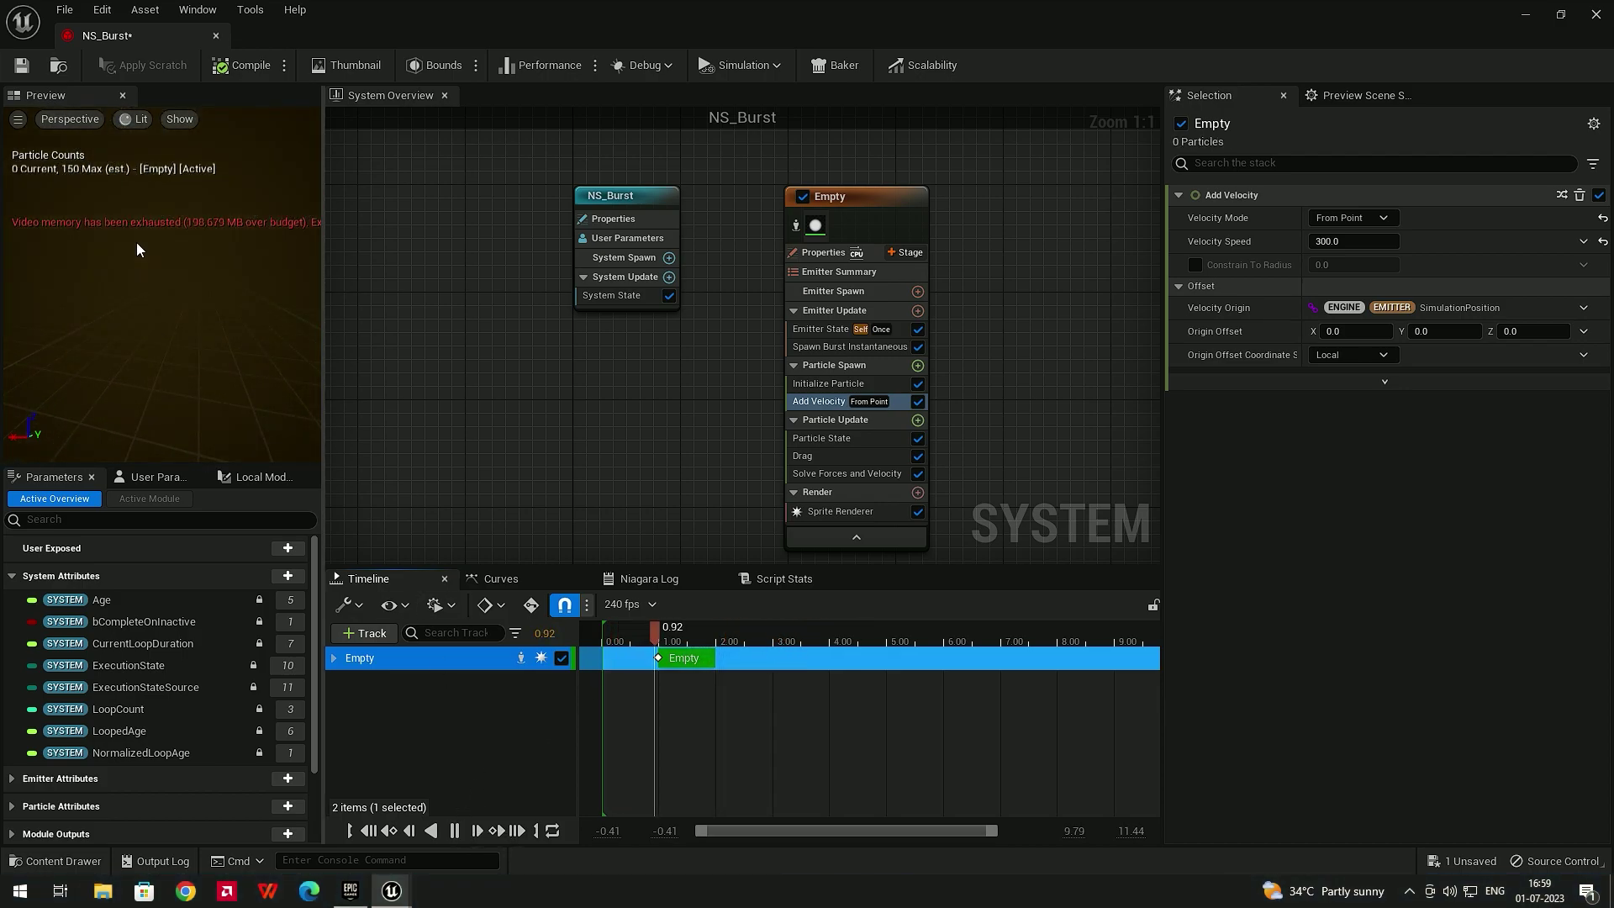
pyautogui.click(454, 831)
pyautogui.moveTo(697, 637)
pyautogui.mouseDown()
pyautogui.moveTo(659, 639)
pyautogui.moveTo(684, 634)
pyautogui.mouseUp()
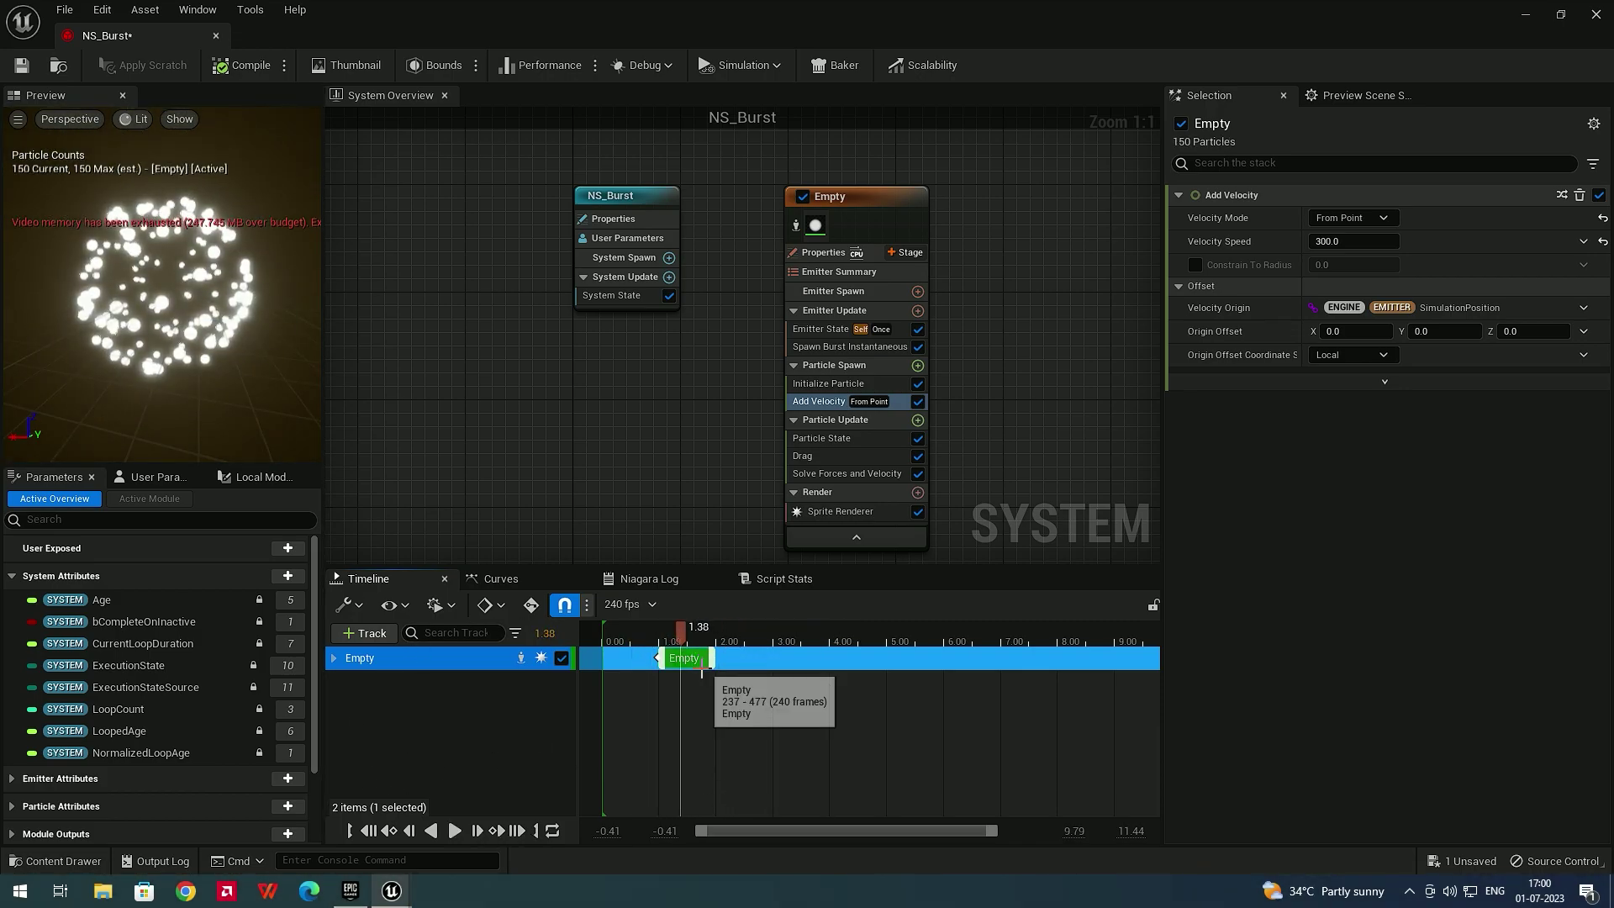
# Set Initialize Particle lifetime to Random with Min 1.0 and Max 4.0, then replay the burst
pyautogui.click(833, 386)
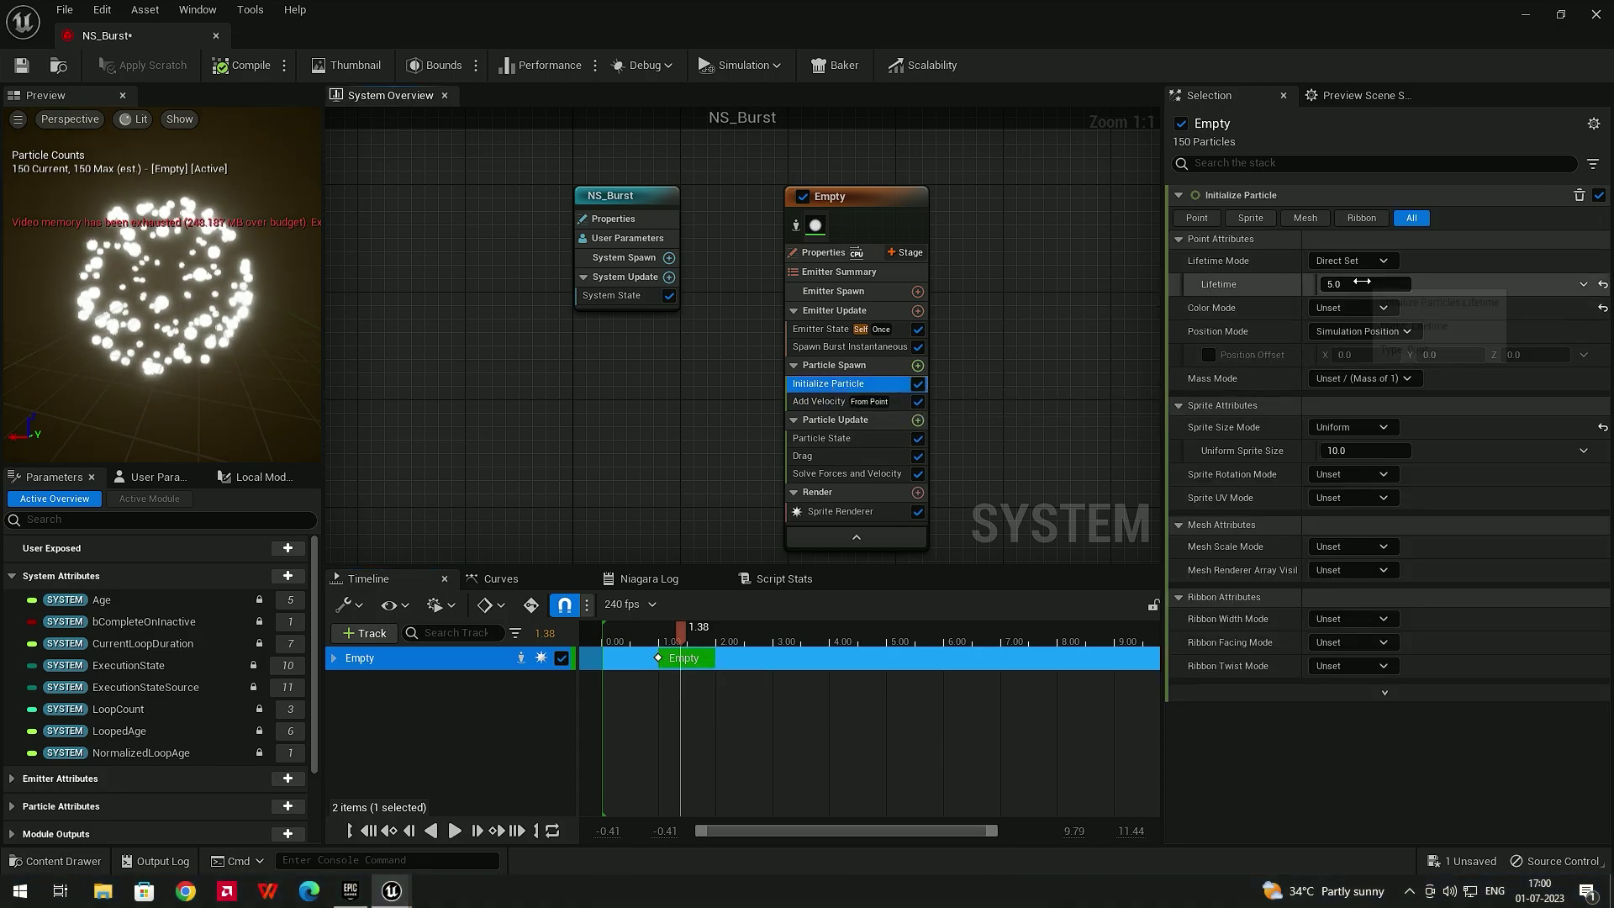
pyautogui.click(1346, 259)
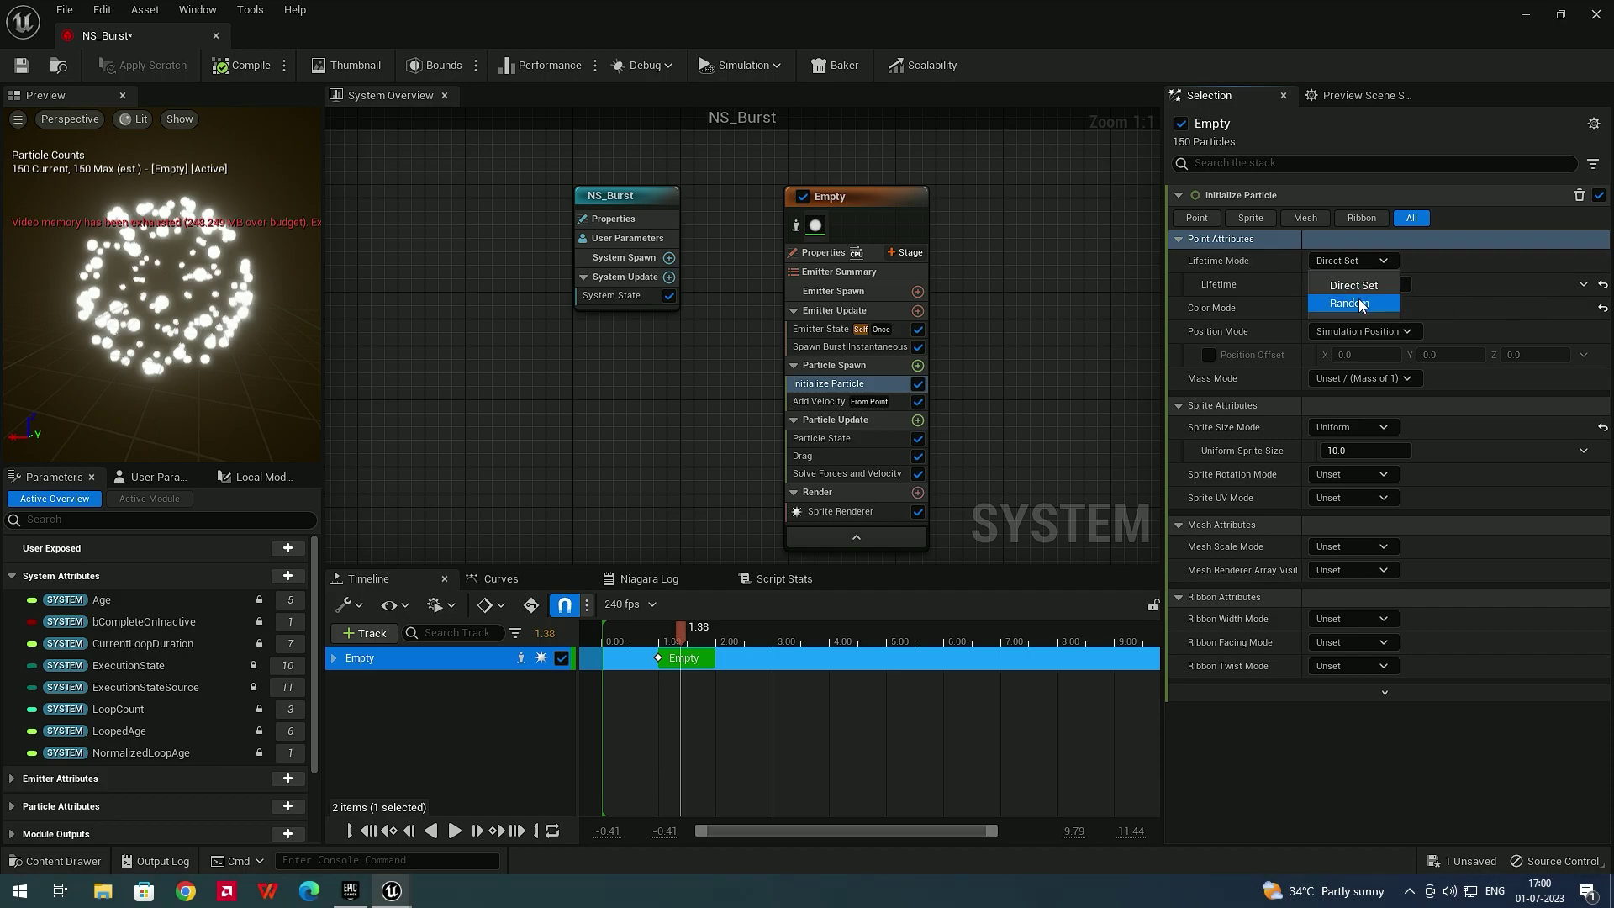
pyautogui.click(1363, 305)
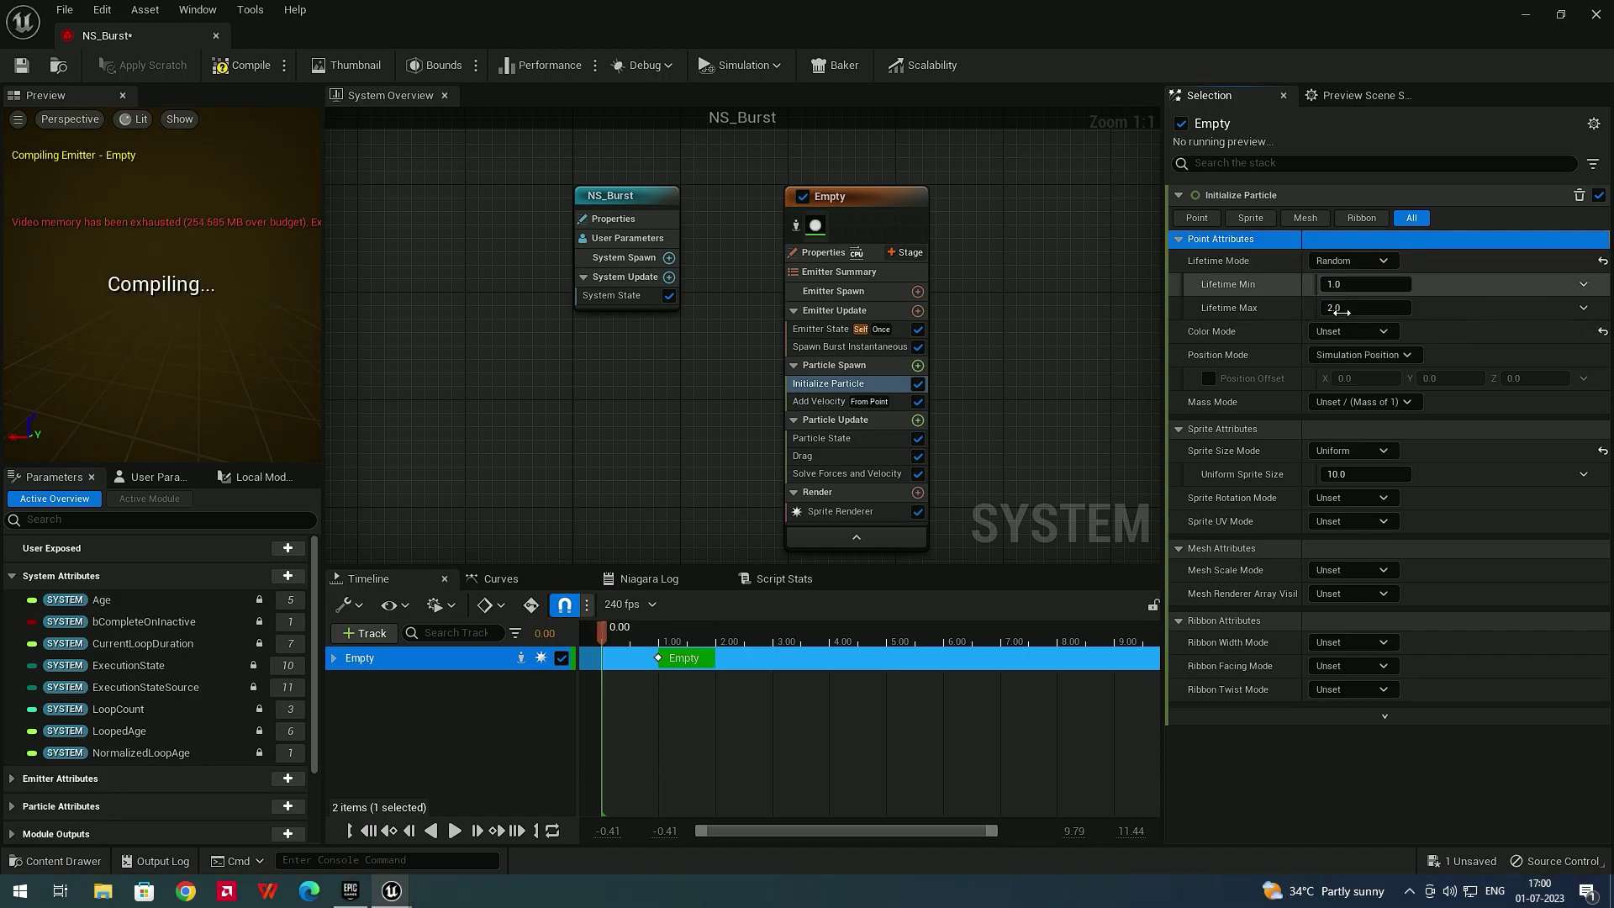
pyautogui.click(1341, 310)
pyautogui.write('4')
pyautogui.press('Return')
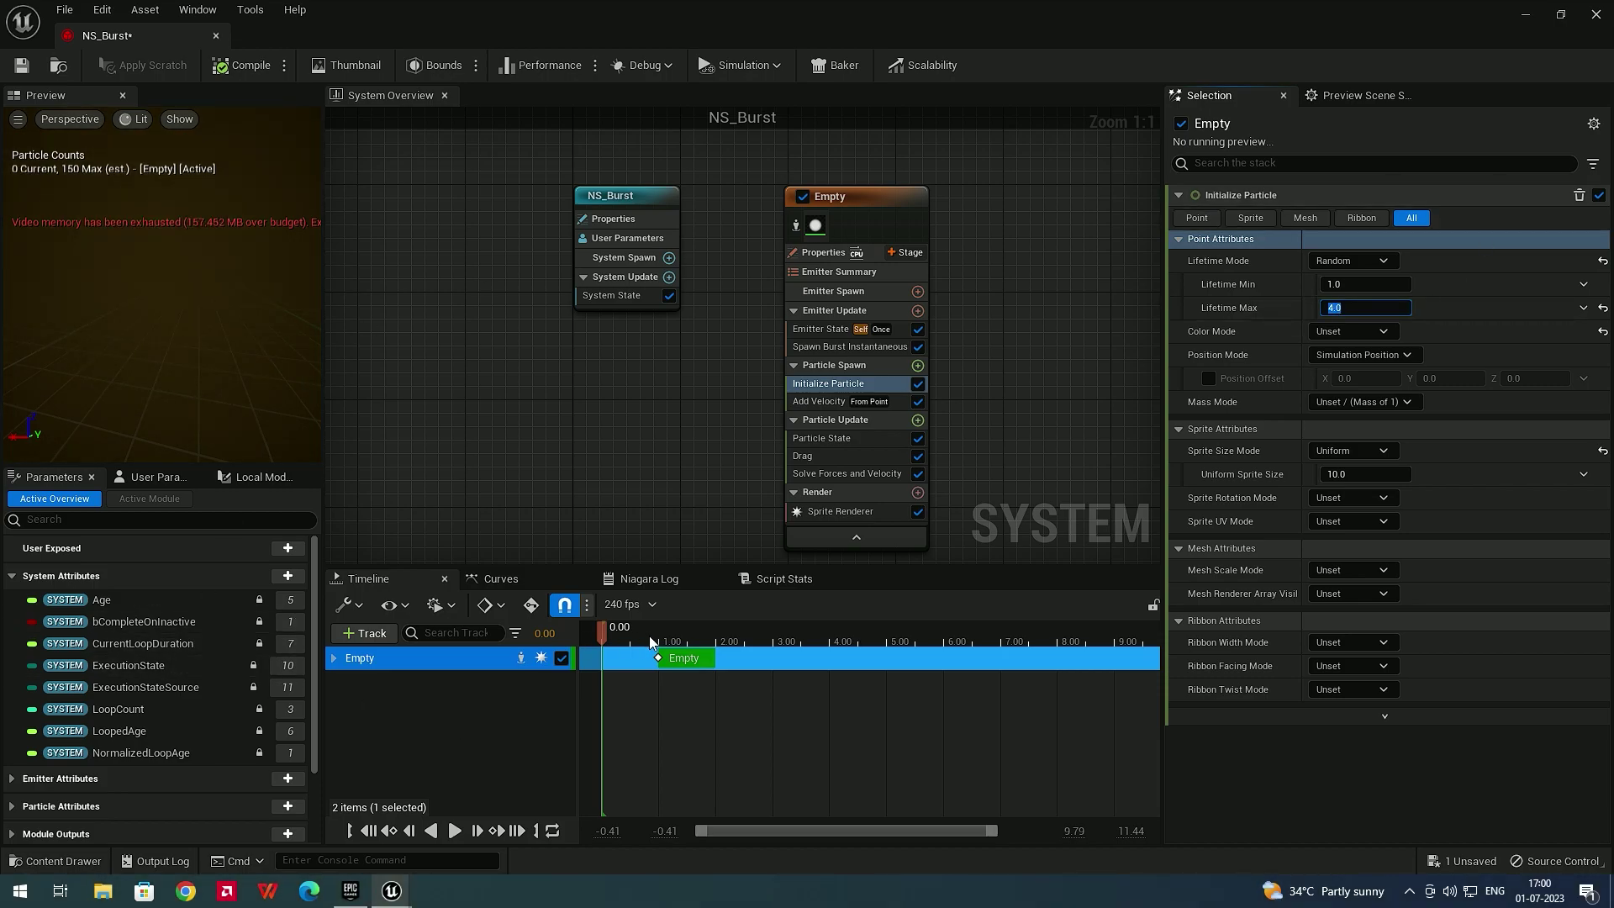
pyautogui.click(454, 830)
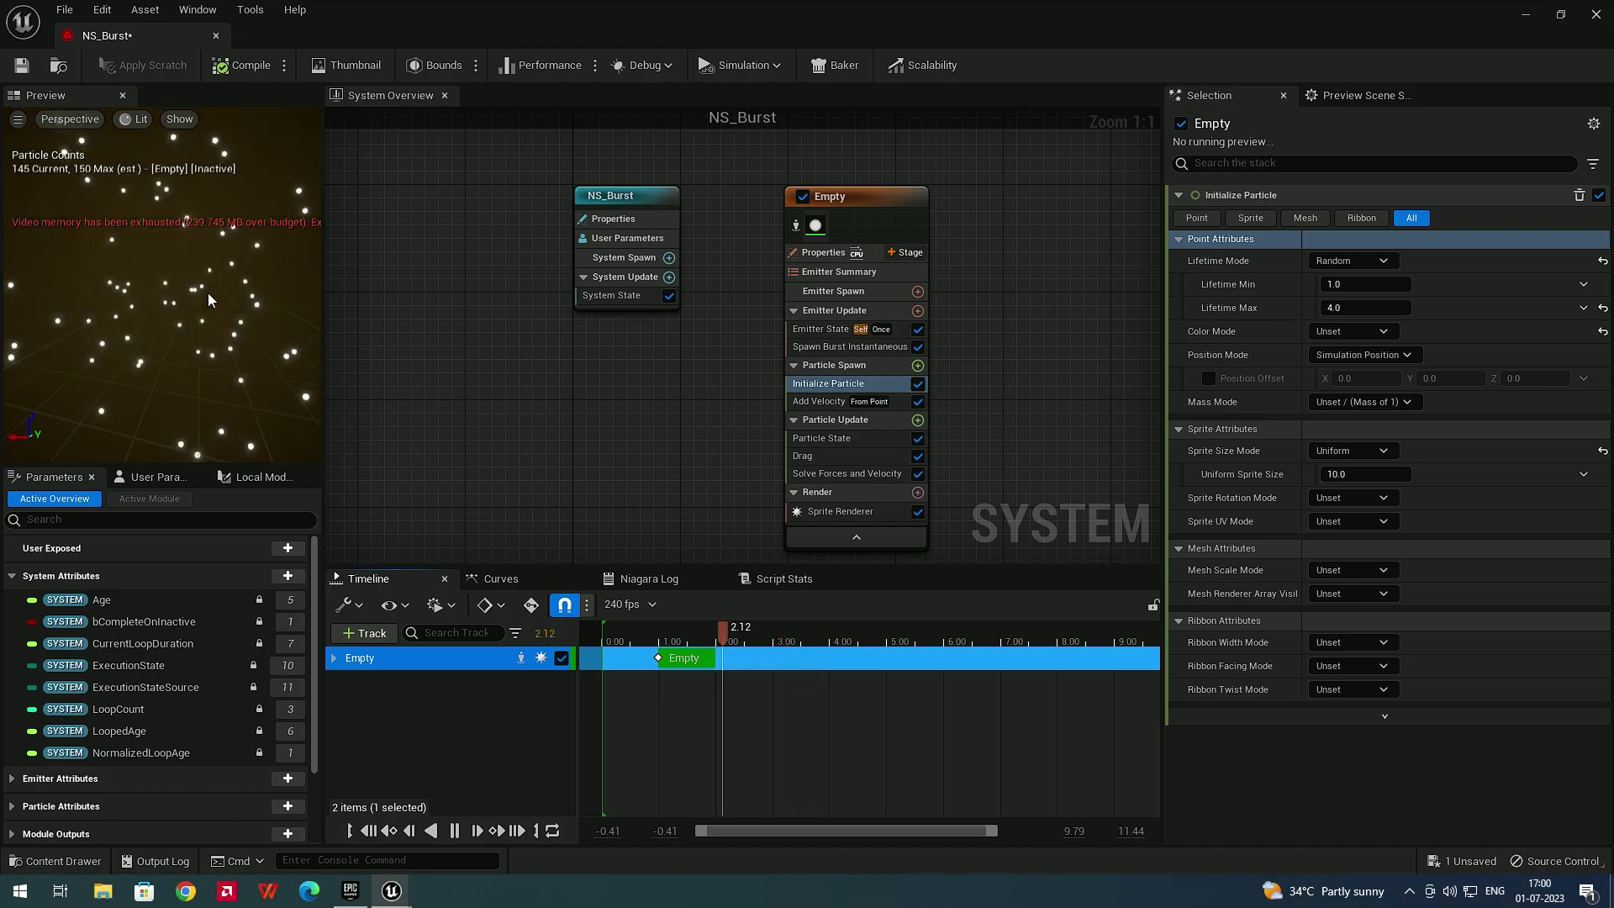
pyautogui.moveTo(708, 628)
pyautogui.mouseDown()
pyautogui.moveTo(659, 637)
pyautogui.moveTo(692, 639)
pyautogui.mouseUp()
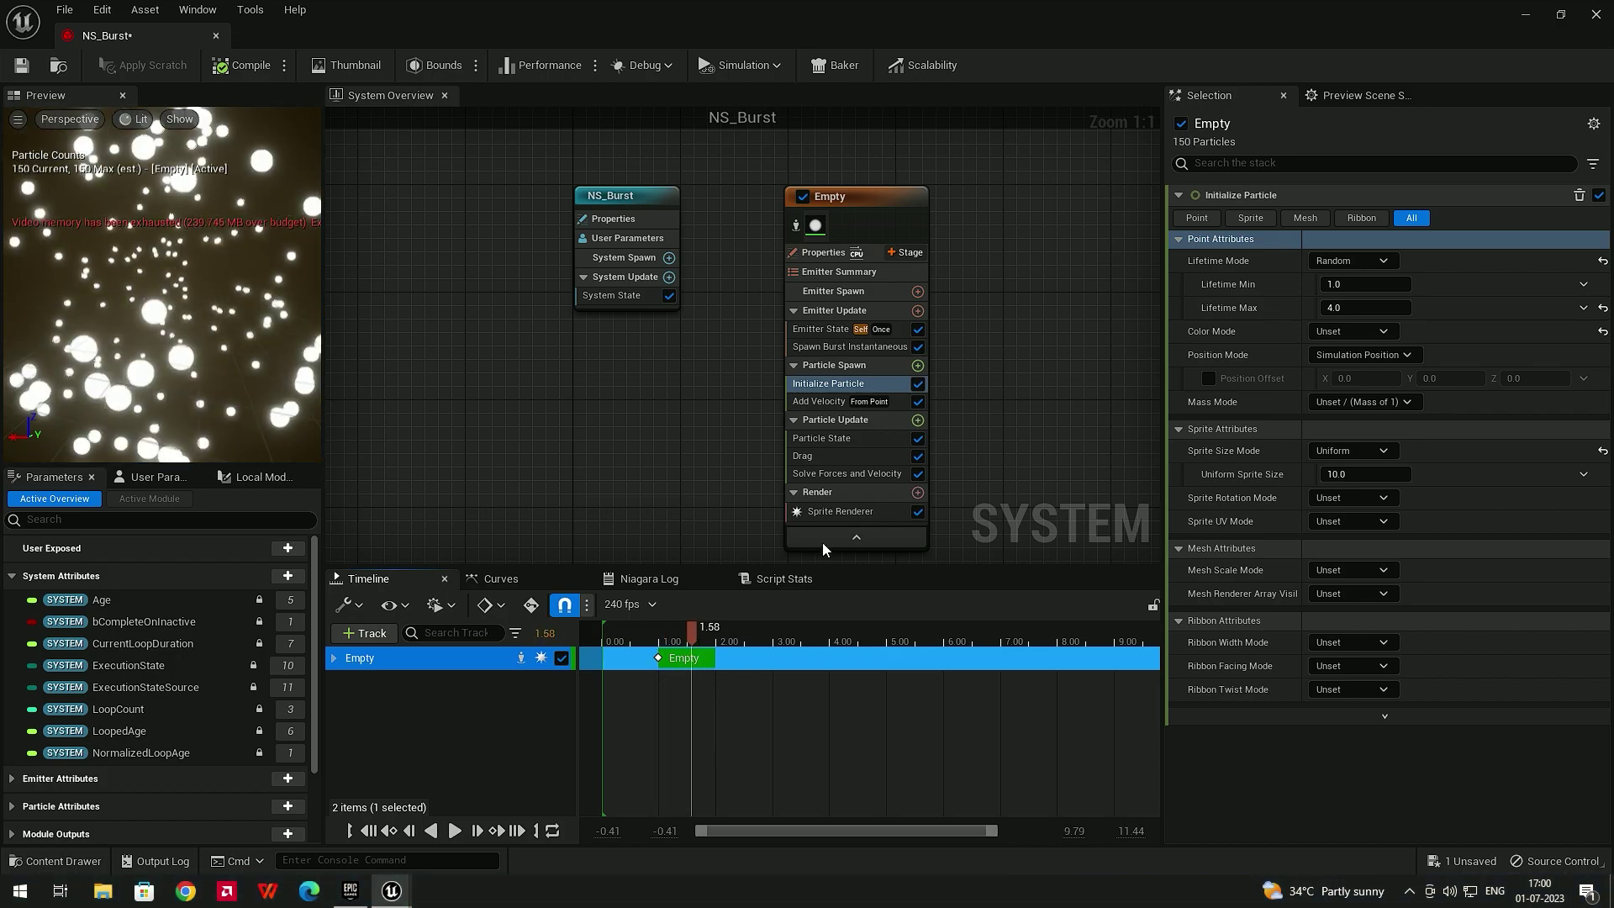
# Make Add Velocity's speed a Random Range Float from 180 to 400 and replay the burst
pyautogui.click(825, 405)
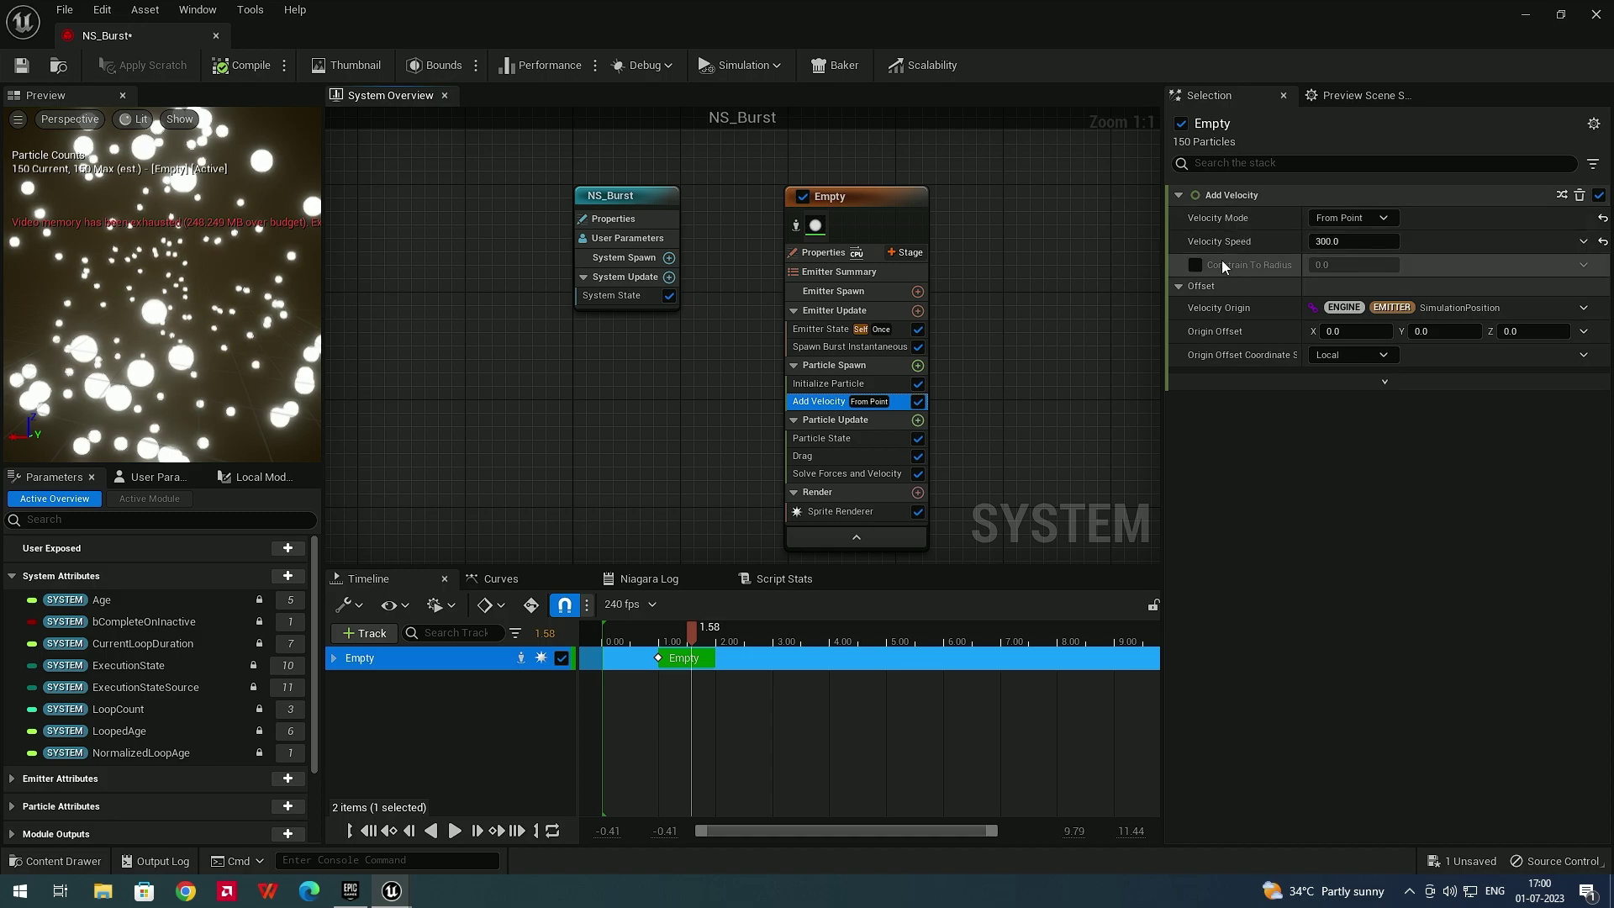
pyautogui.click(1584, 242)
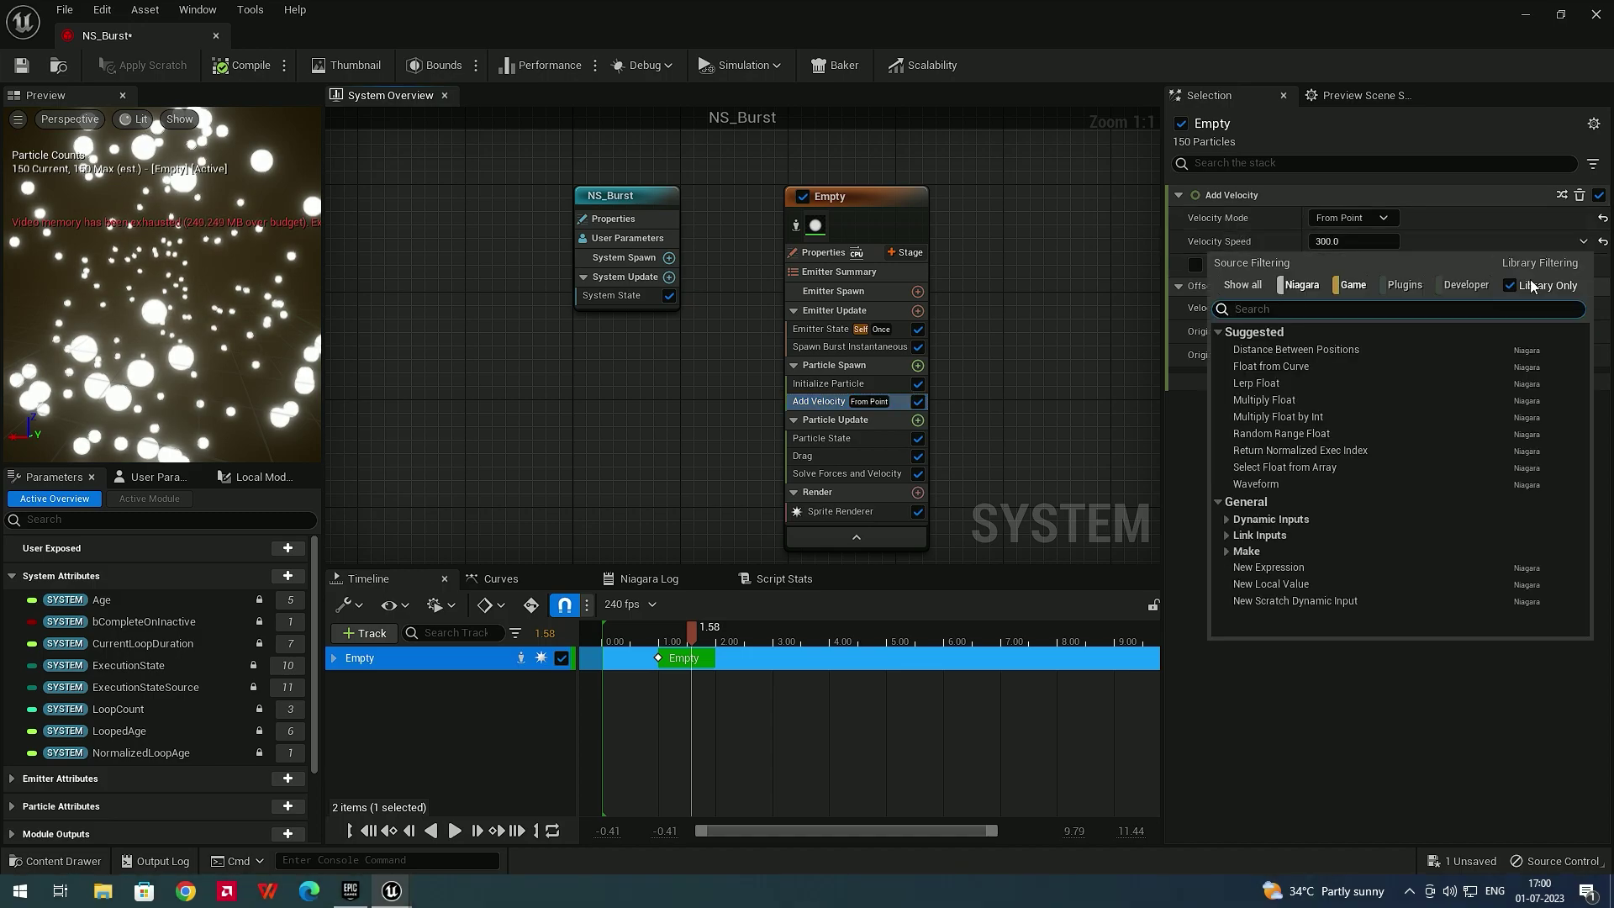
pyautogui.write('rando')
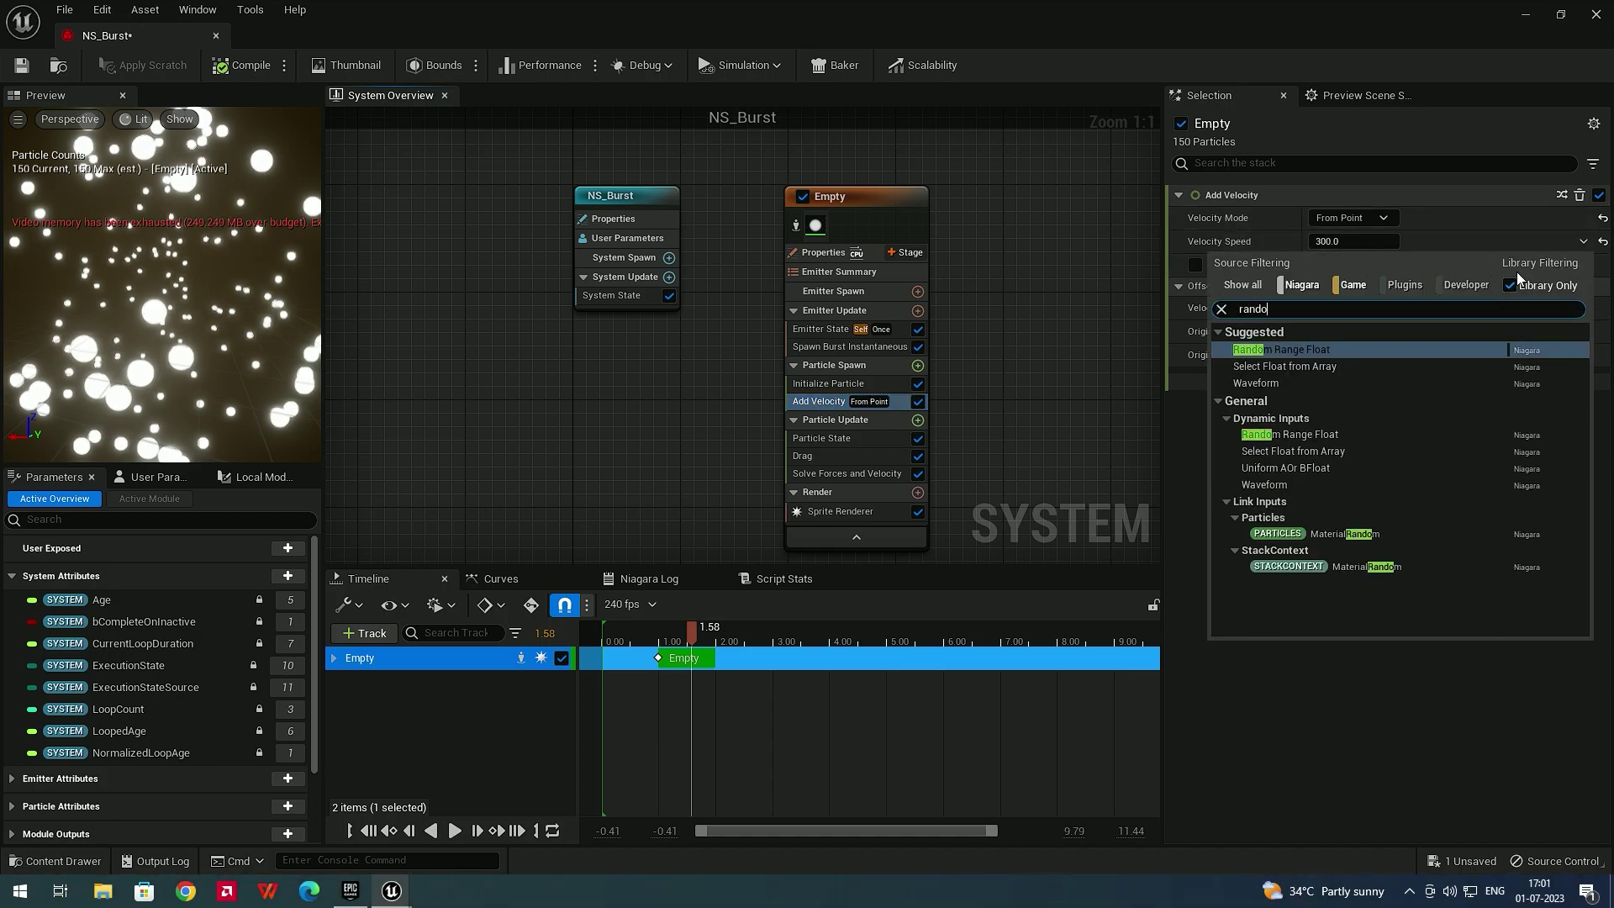
pyautogui.click(1322, 351)
pyautogui.click(1336, 287)
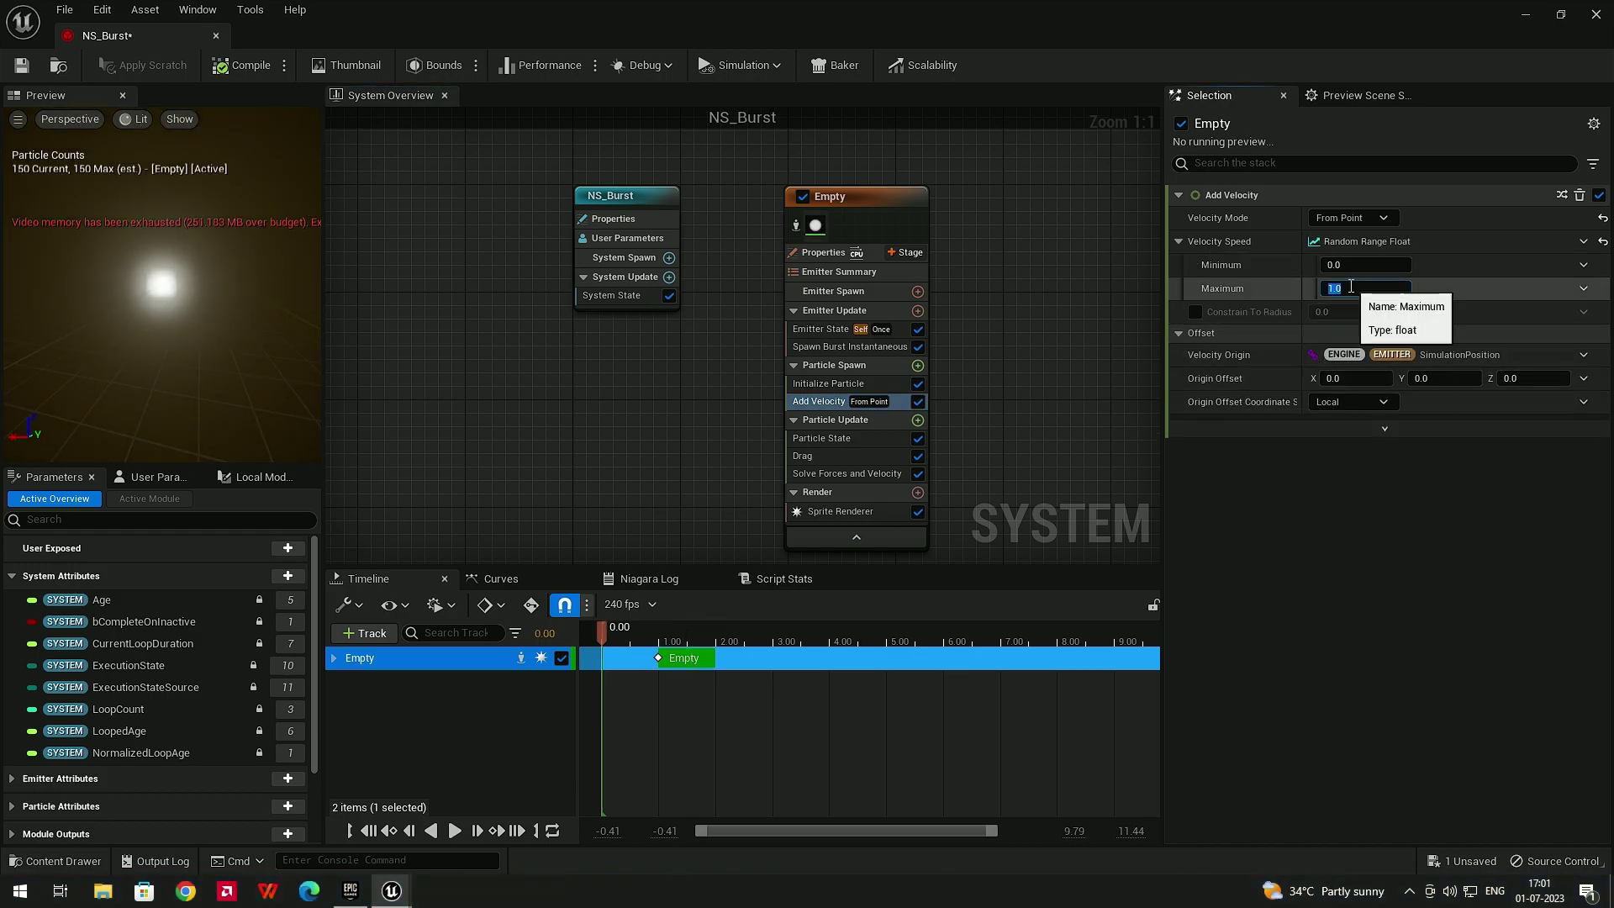
pyautogui.write('4')
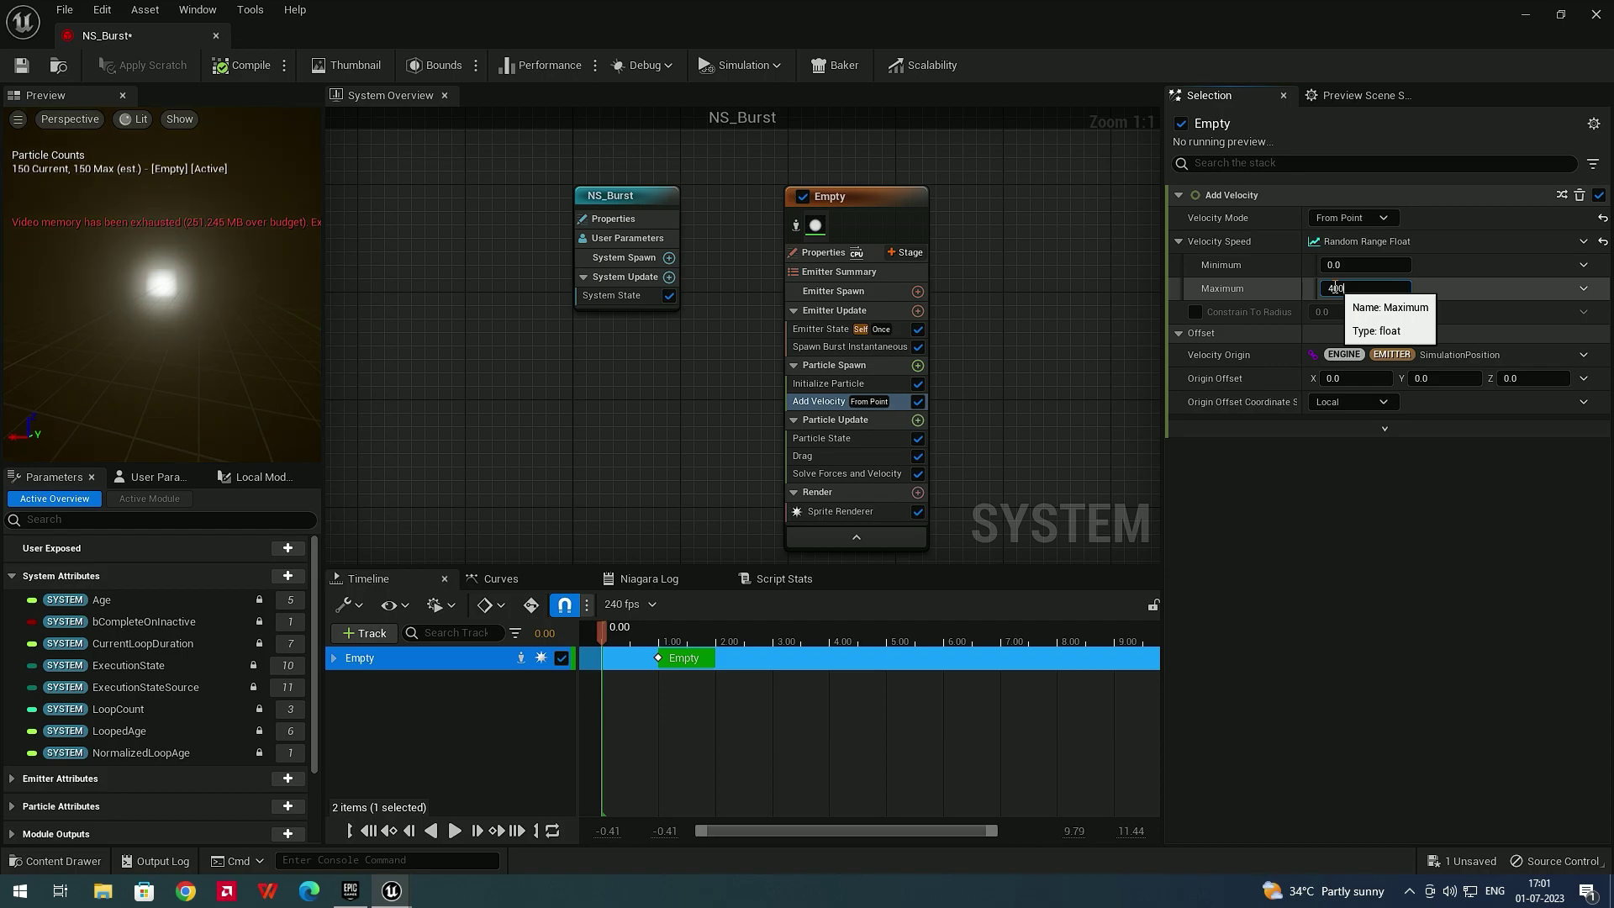
pyautogui.write('00')
pyautogui.press('Return')
pyautogui.click(1345, 264)
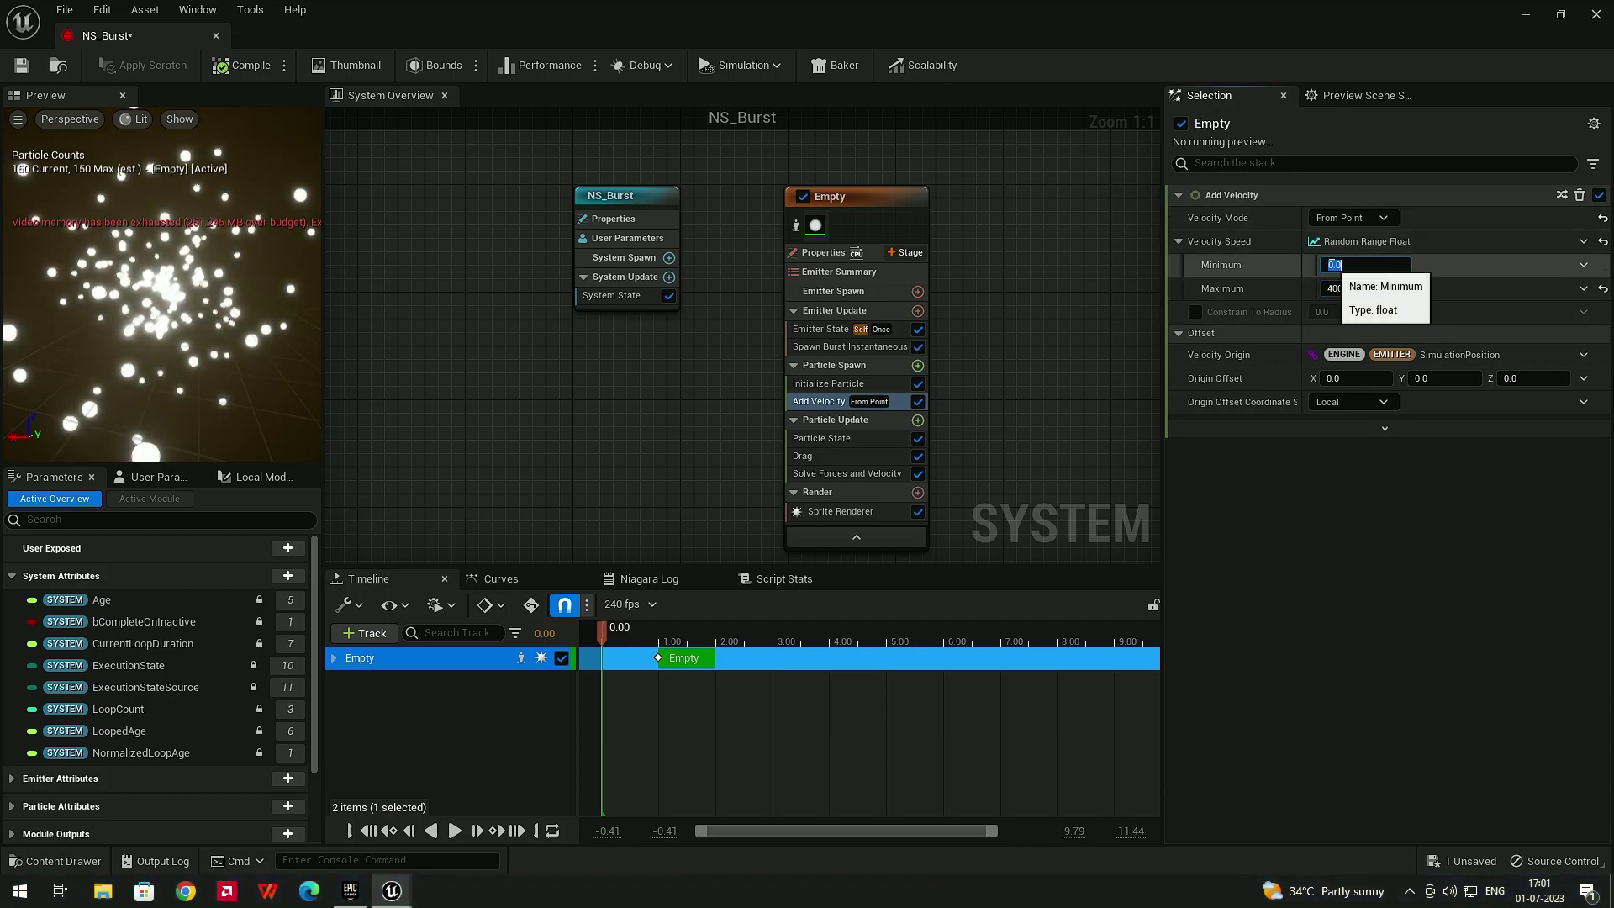
pyautogui.write('180')
pyautogui.press('Return')
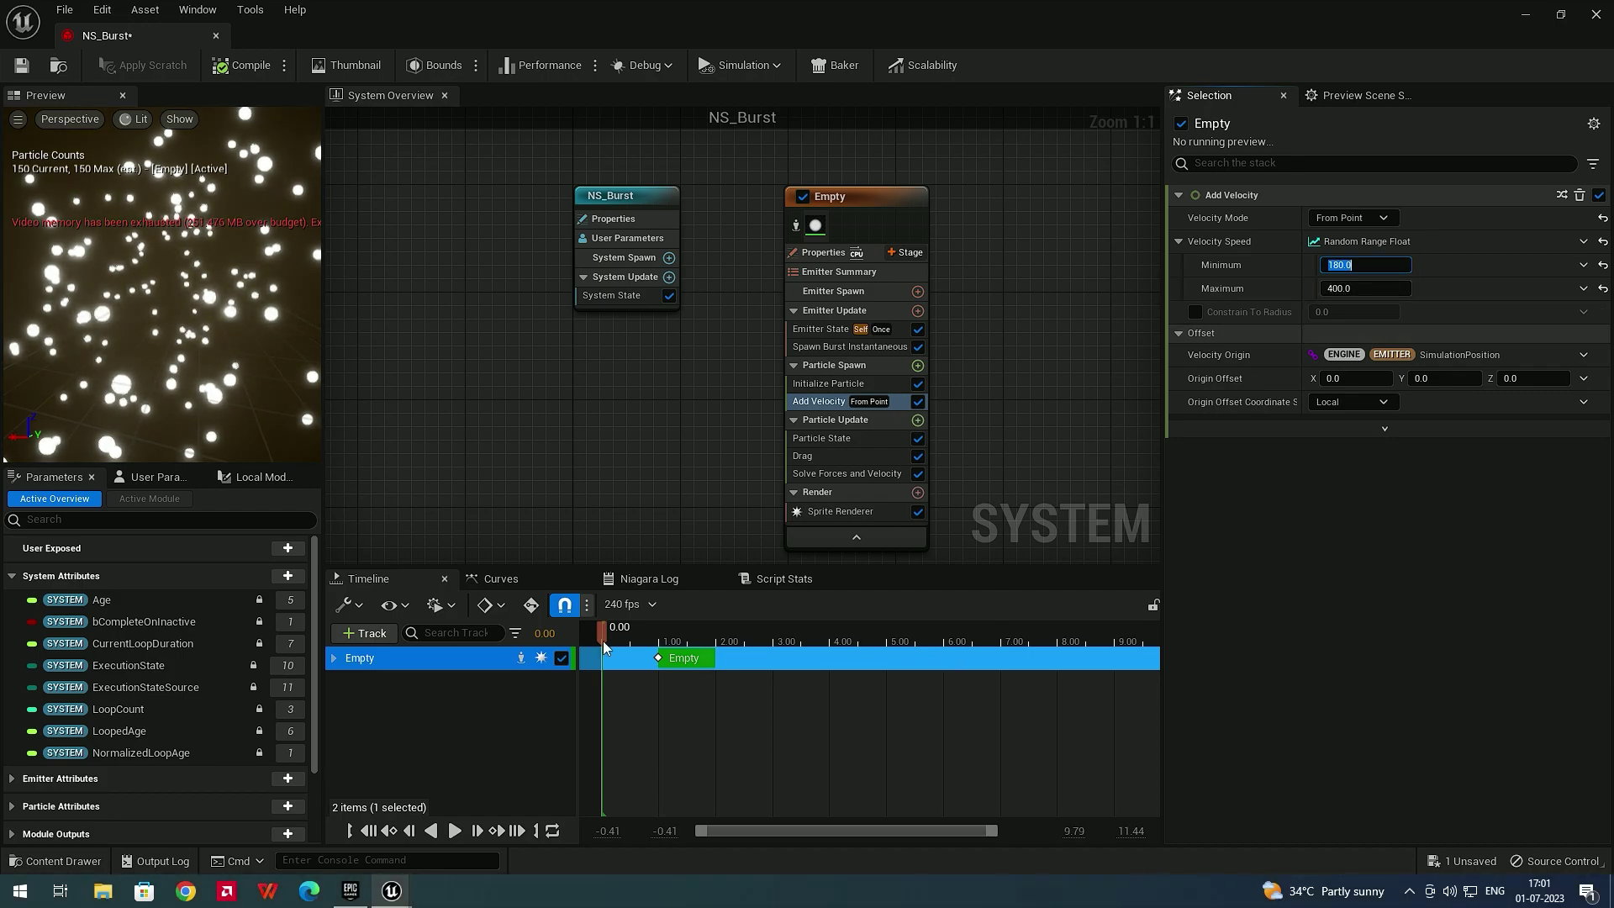
pyautogui.click(454, 831)
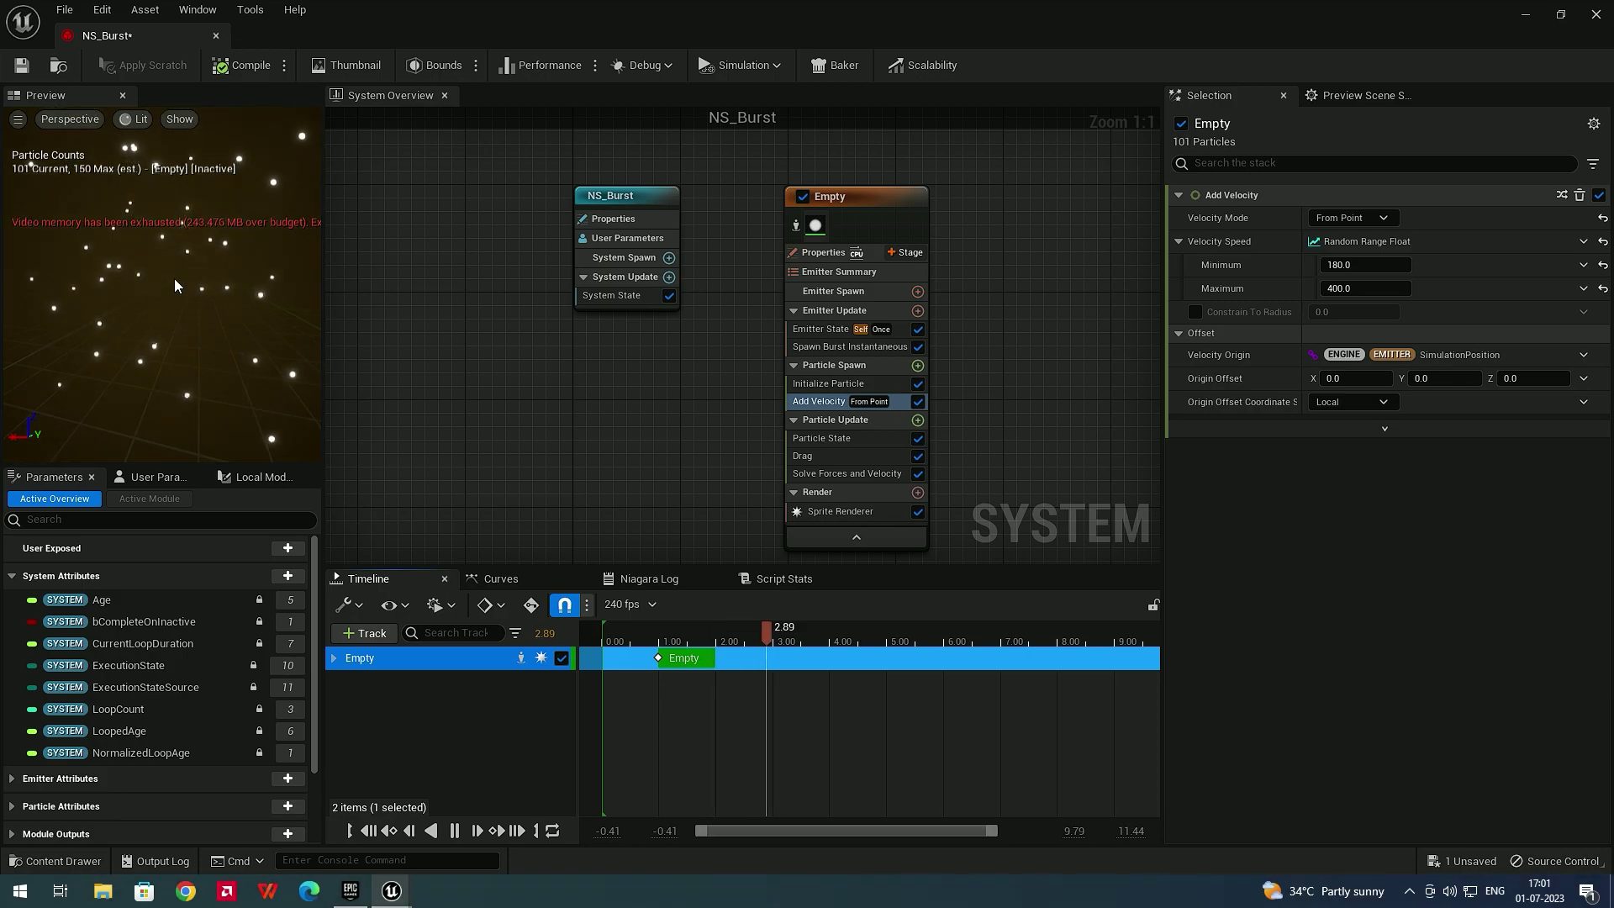
pyautogui.moveTo(685, 628)
pyautogui.mouseDown()
pyautogui.moveTo(653, 622)
pyautogui.moveTo(681, 628)
pyautogui.mouseUp()
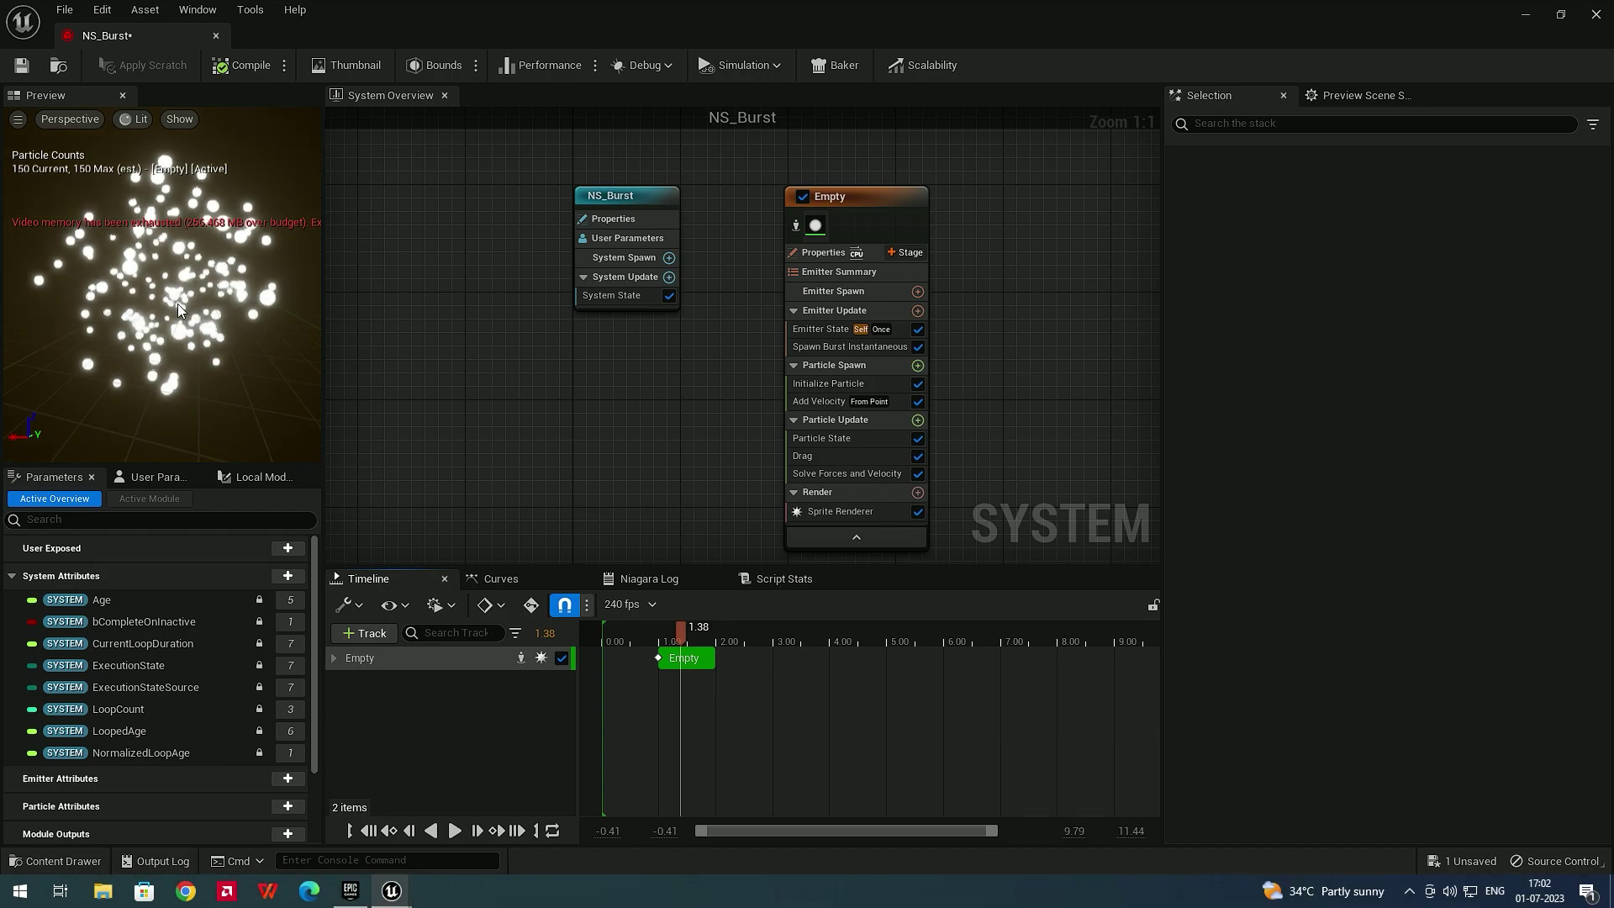
# Add a Color module to the Particle Update stage
pyautogui.click(841, 420)
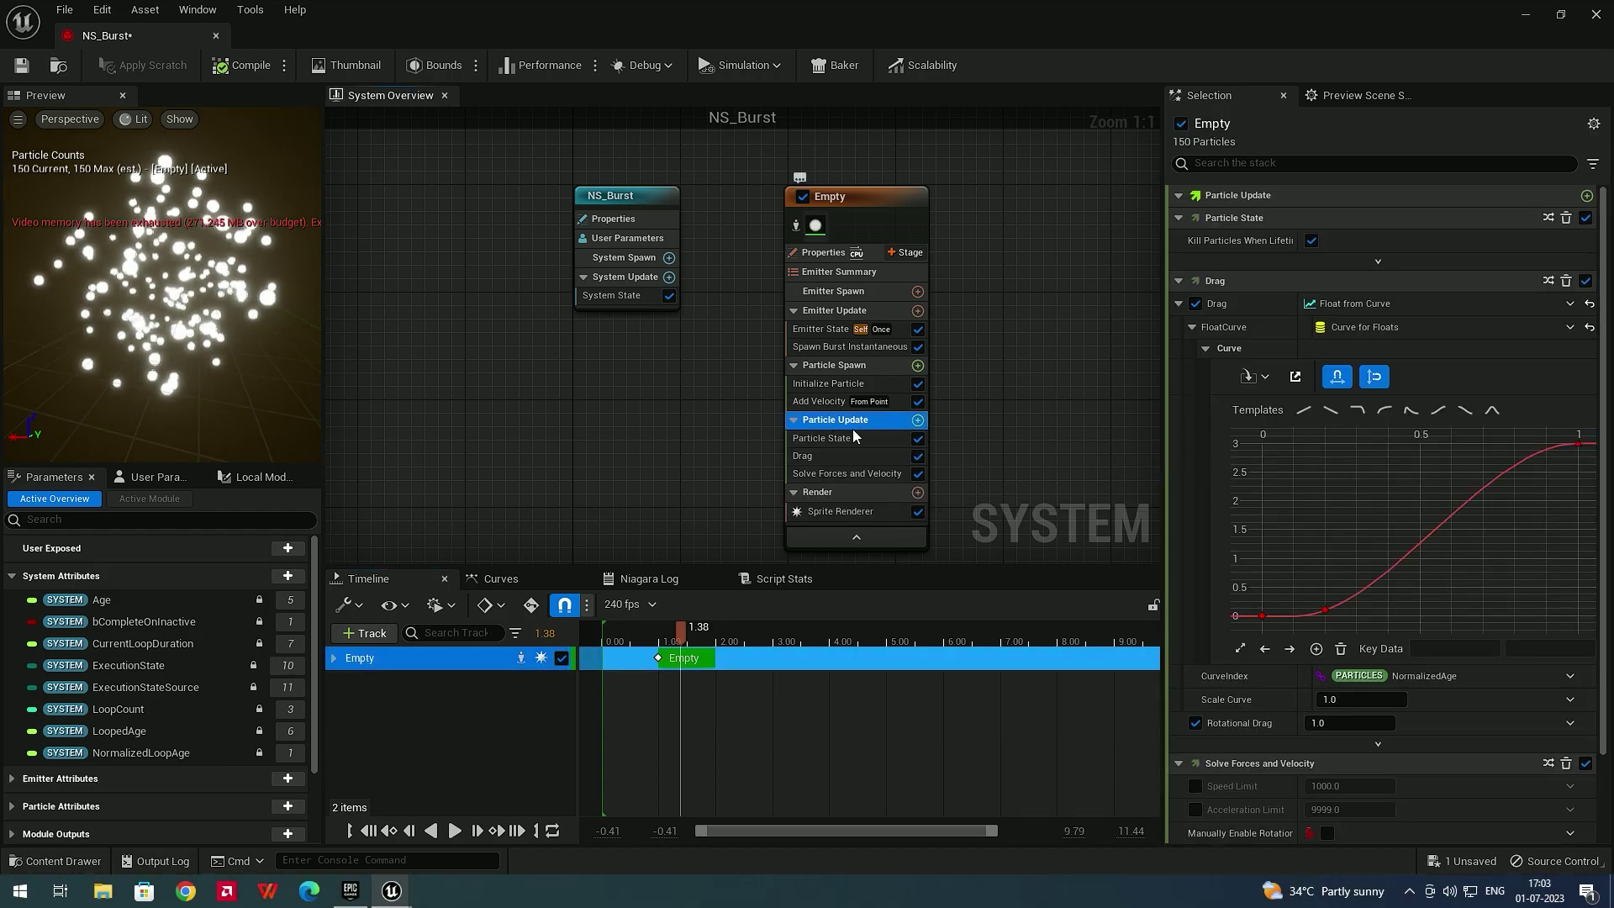
pyautogui.click(918, 421)
pyautogui.write('col')
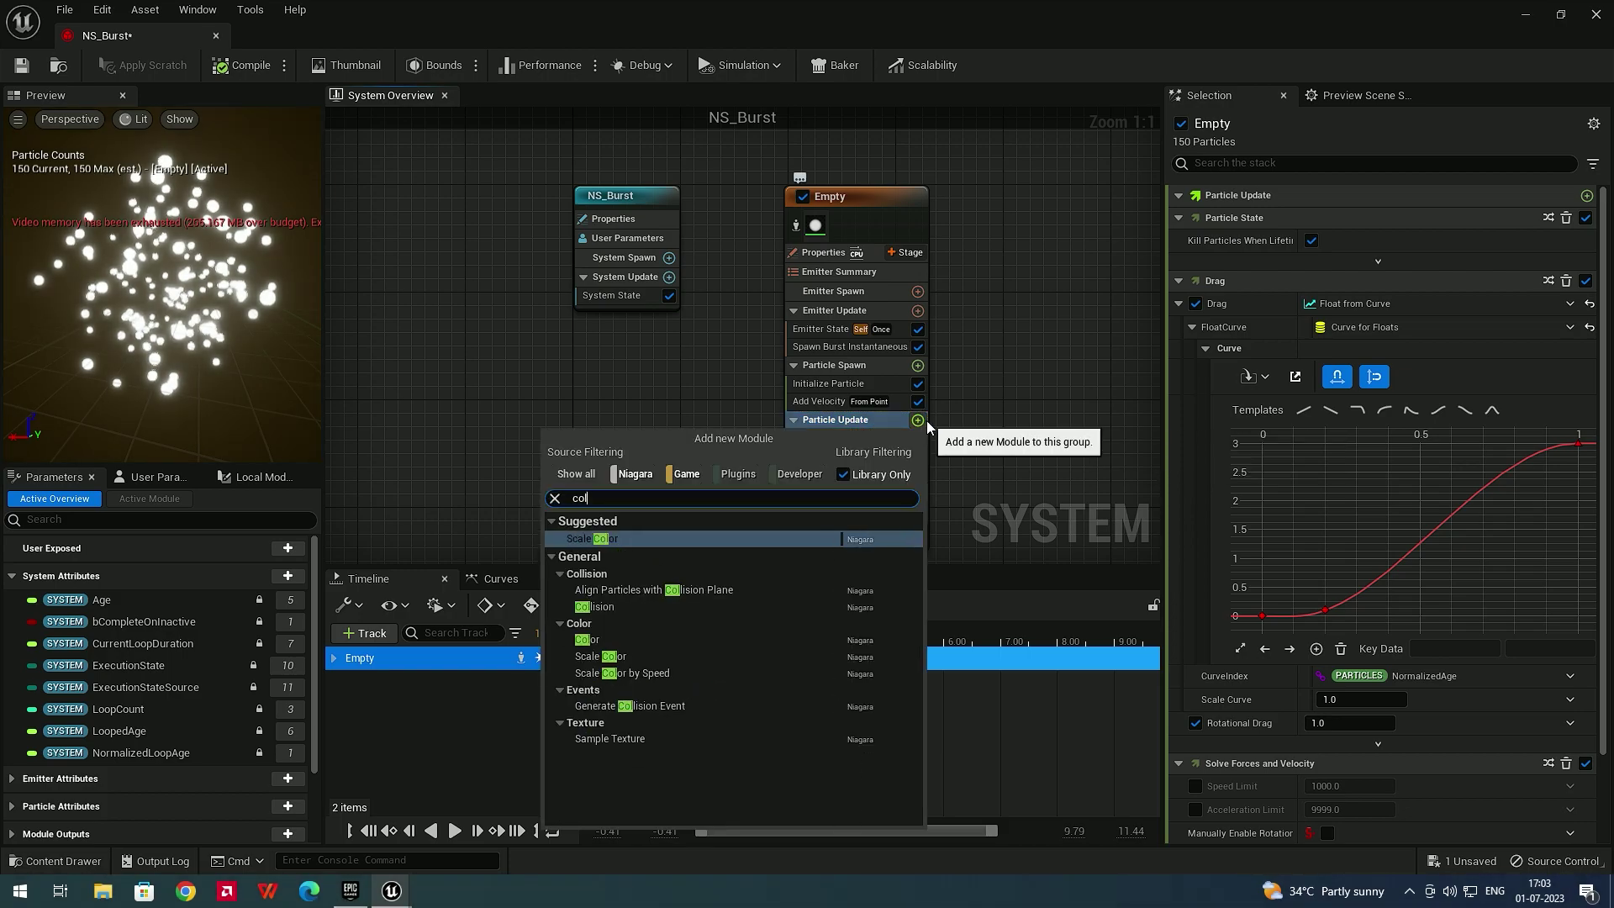
pyautogui.click(589, 640)
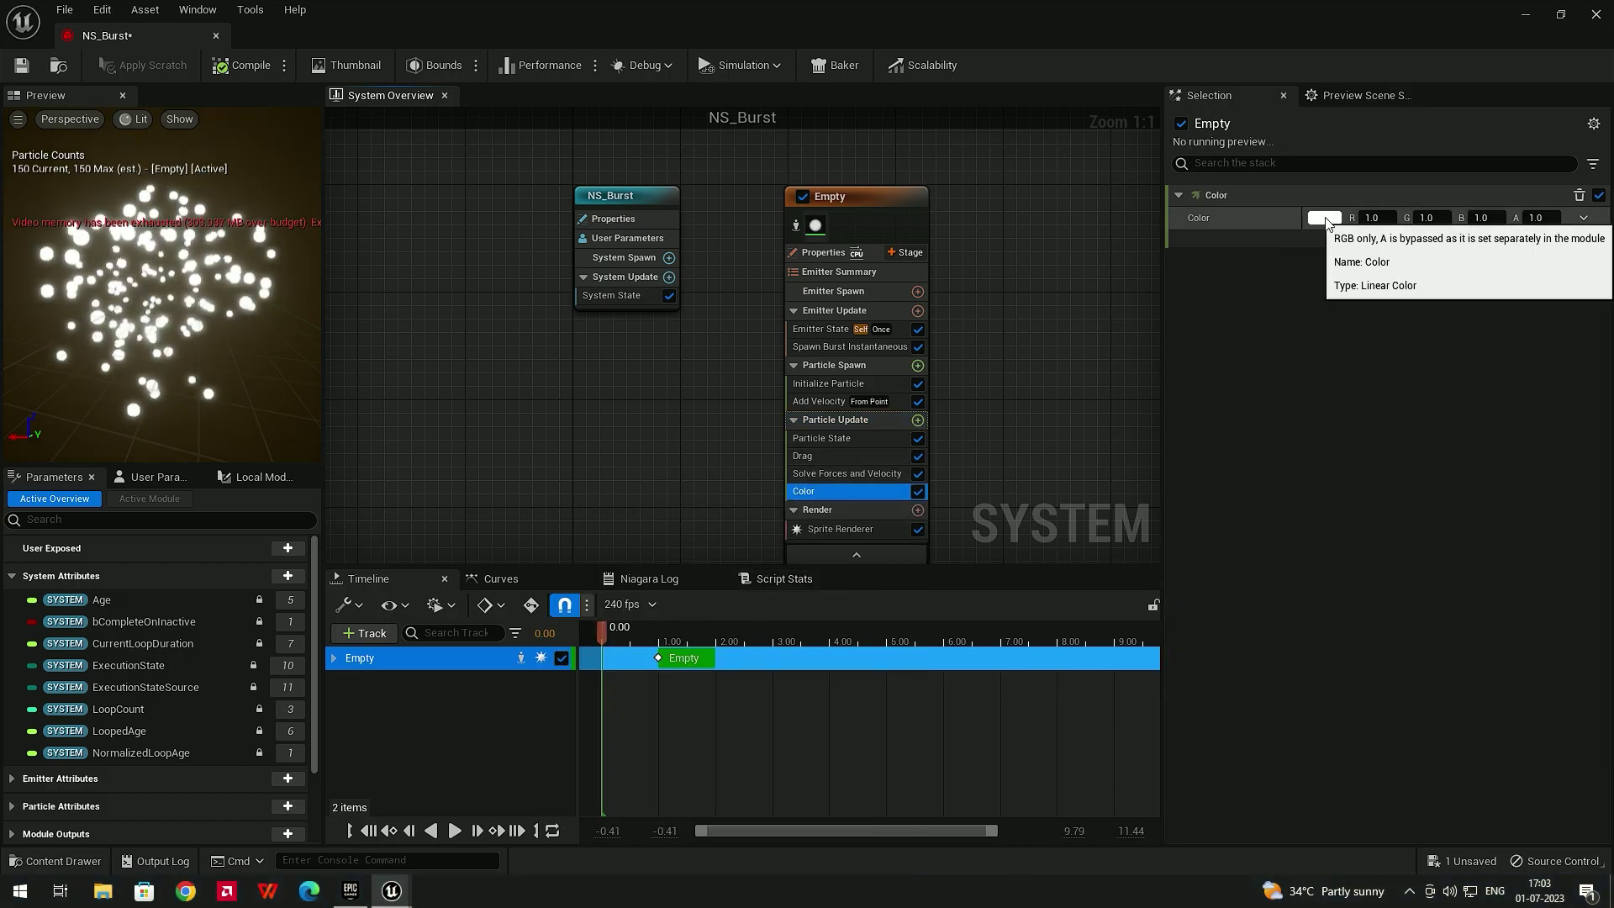
# Set the particle colour to orange (R 1.0, G 0.124526, B 0.0)
pyautogui.click(1313, 218)
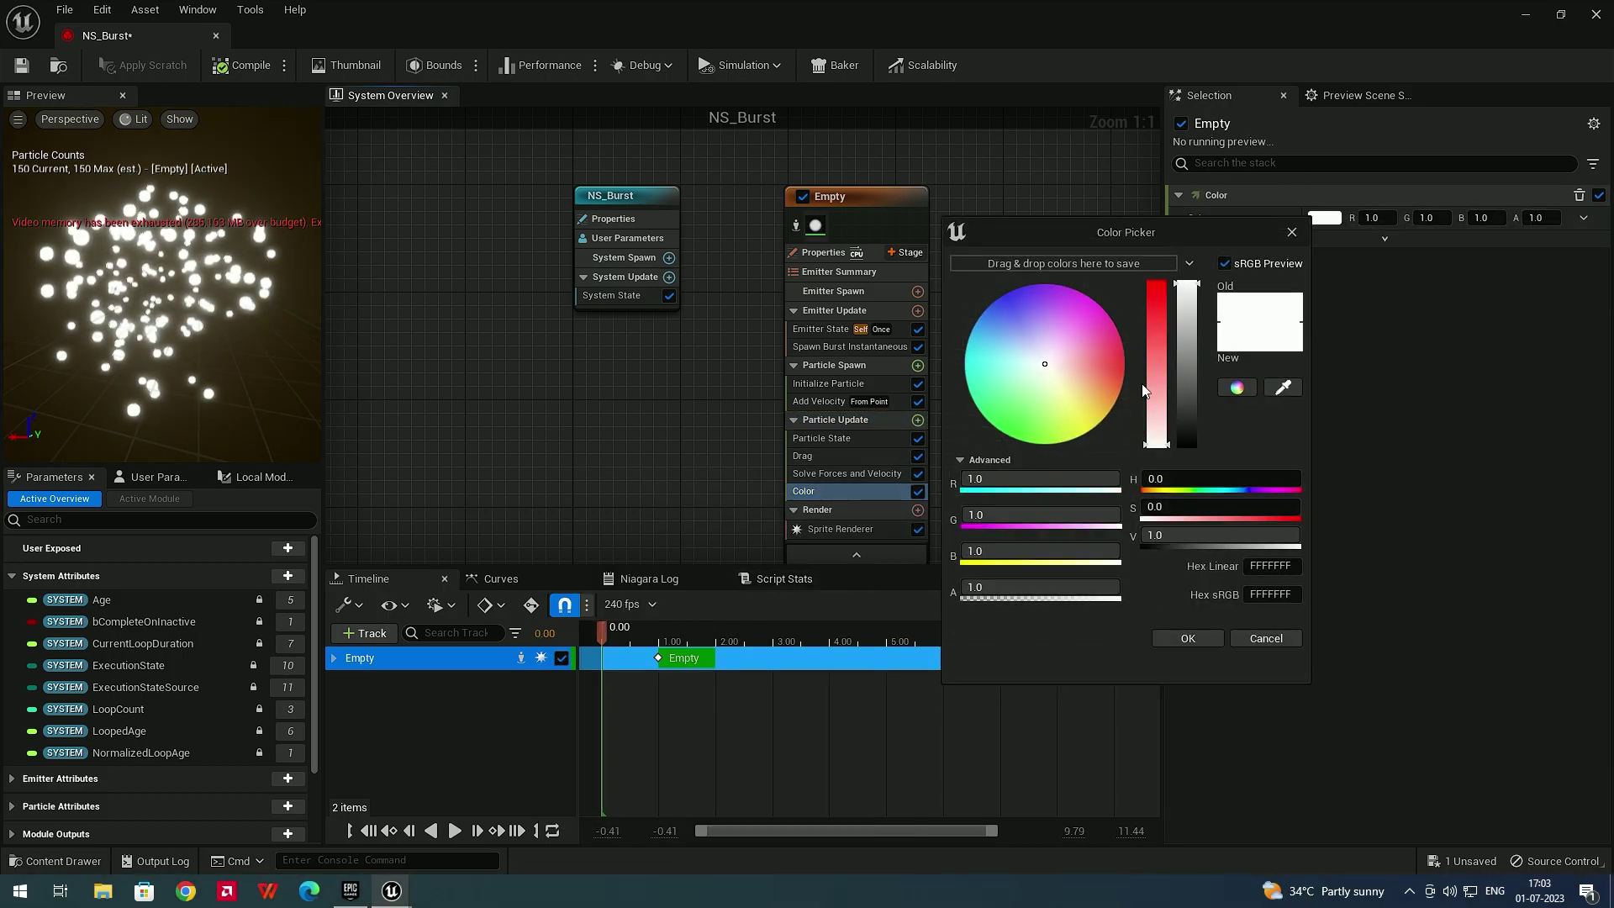
pyautogui.moveTo(1101, 373); pyautogui.dragTo(1148, 377)
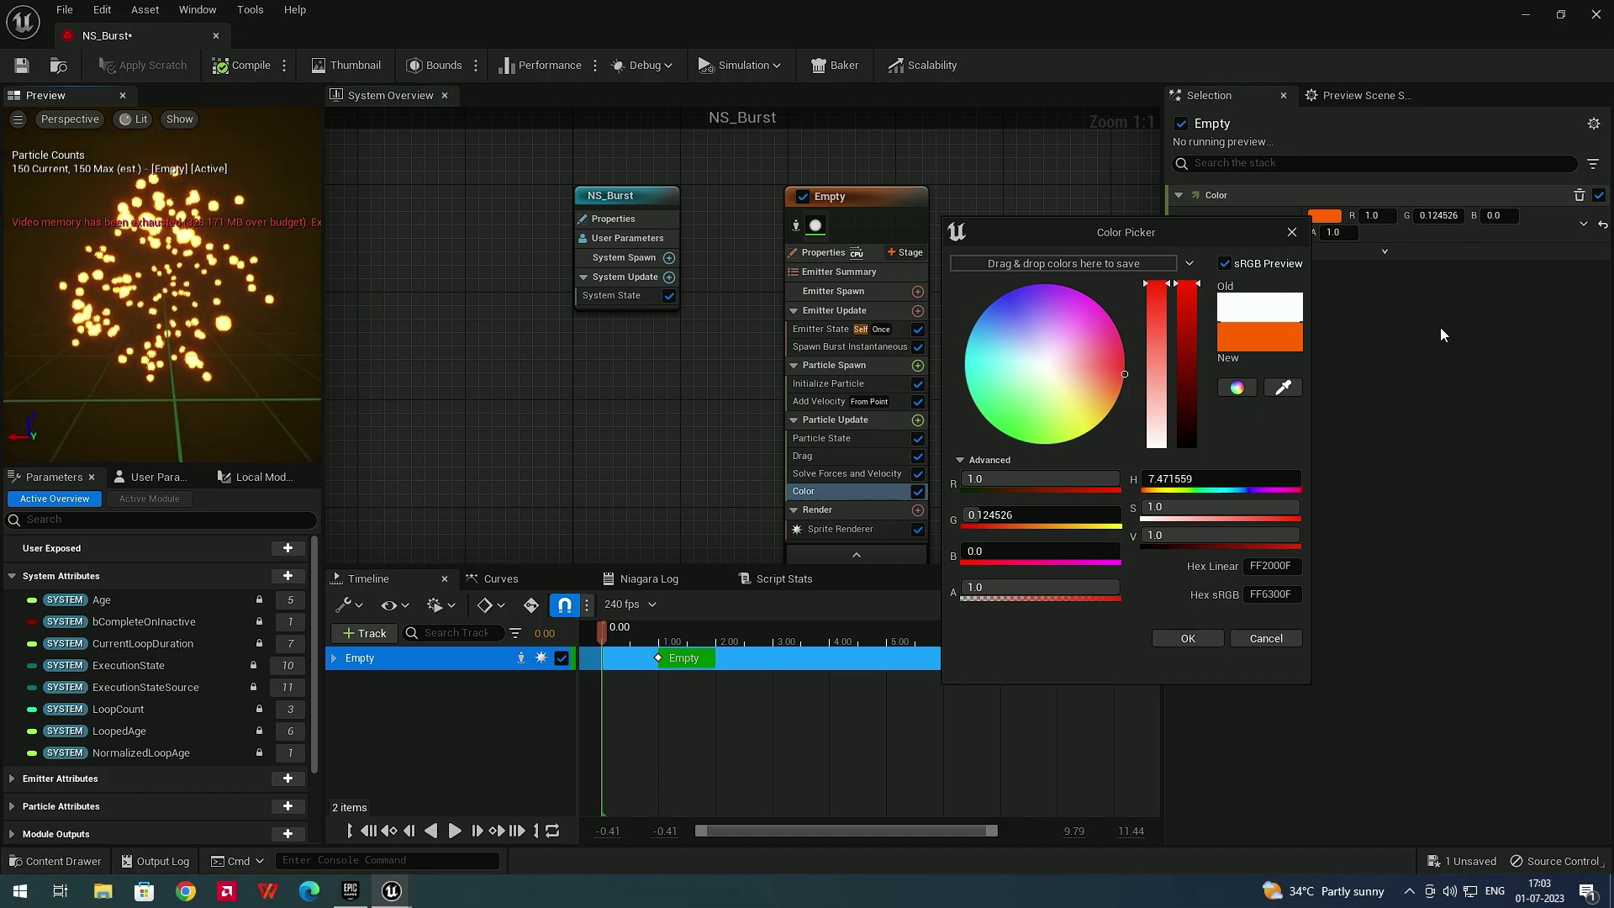
pyautogui.click(1291, 234)
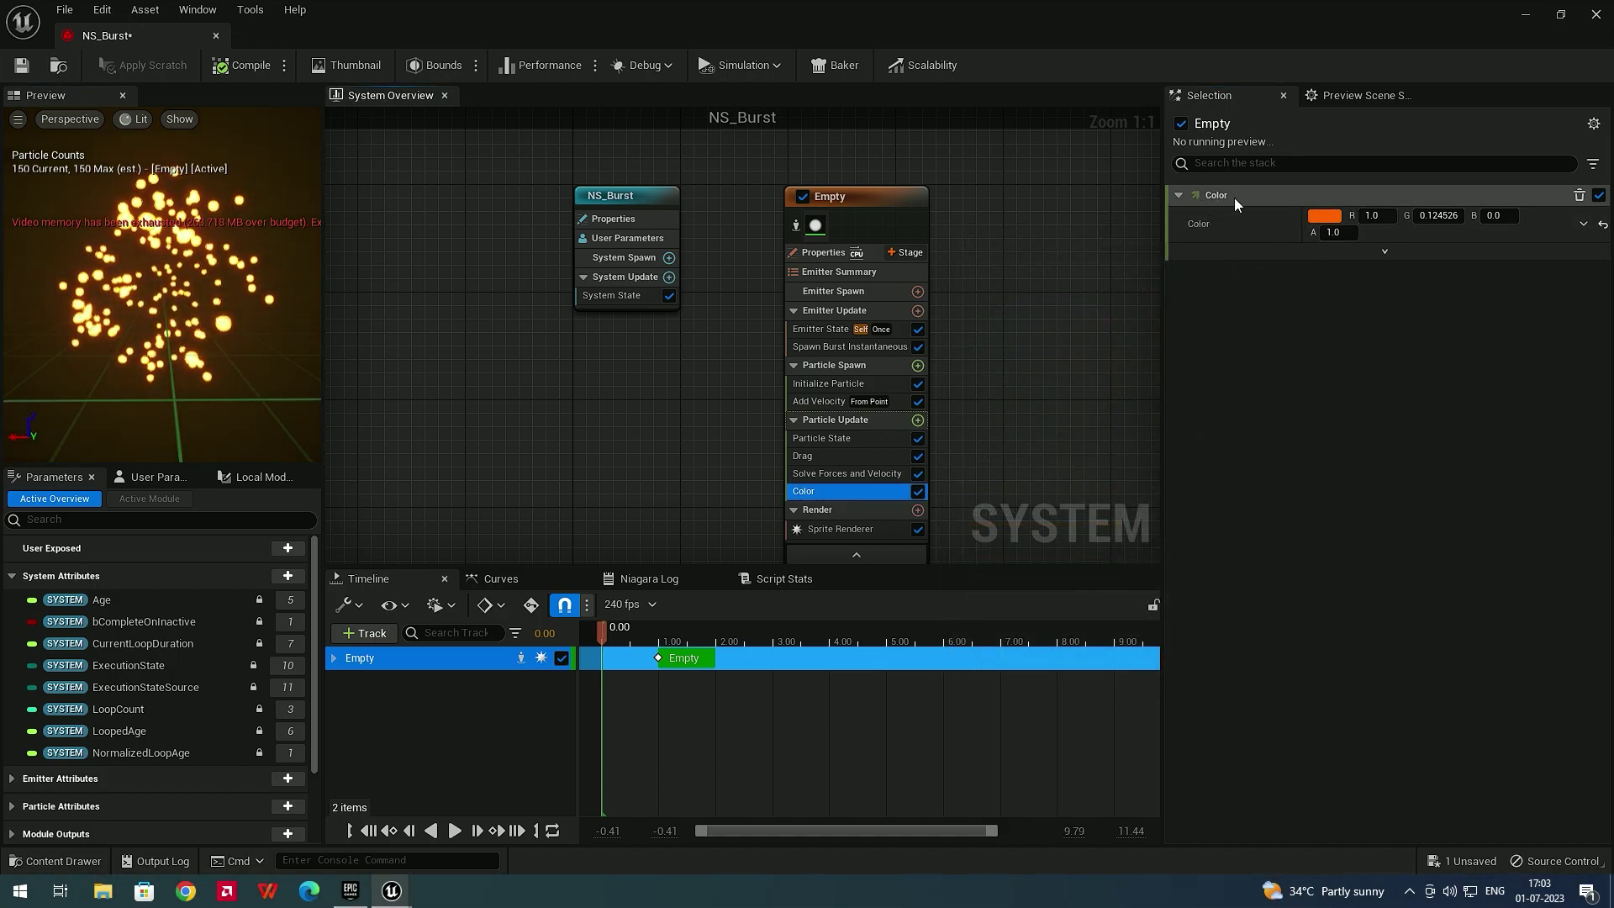
pyautogui.click(1585, 224)
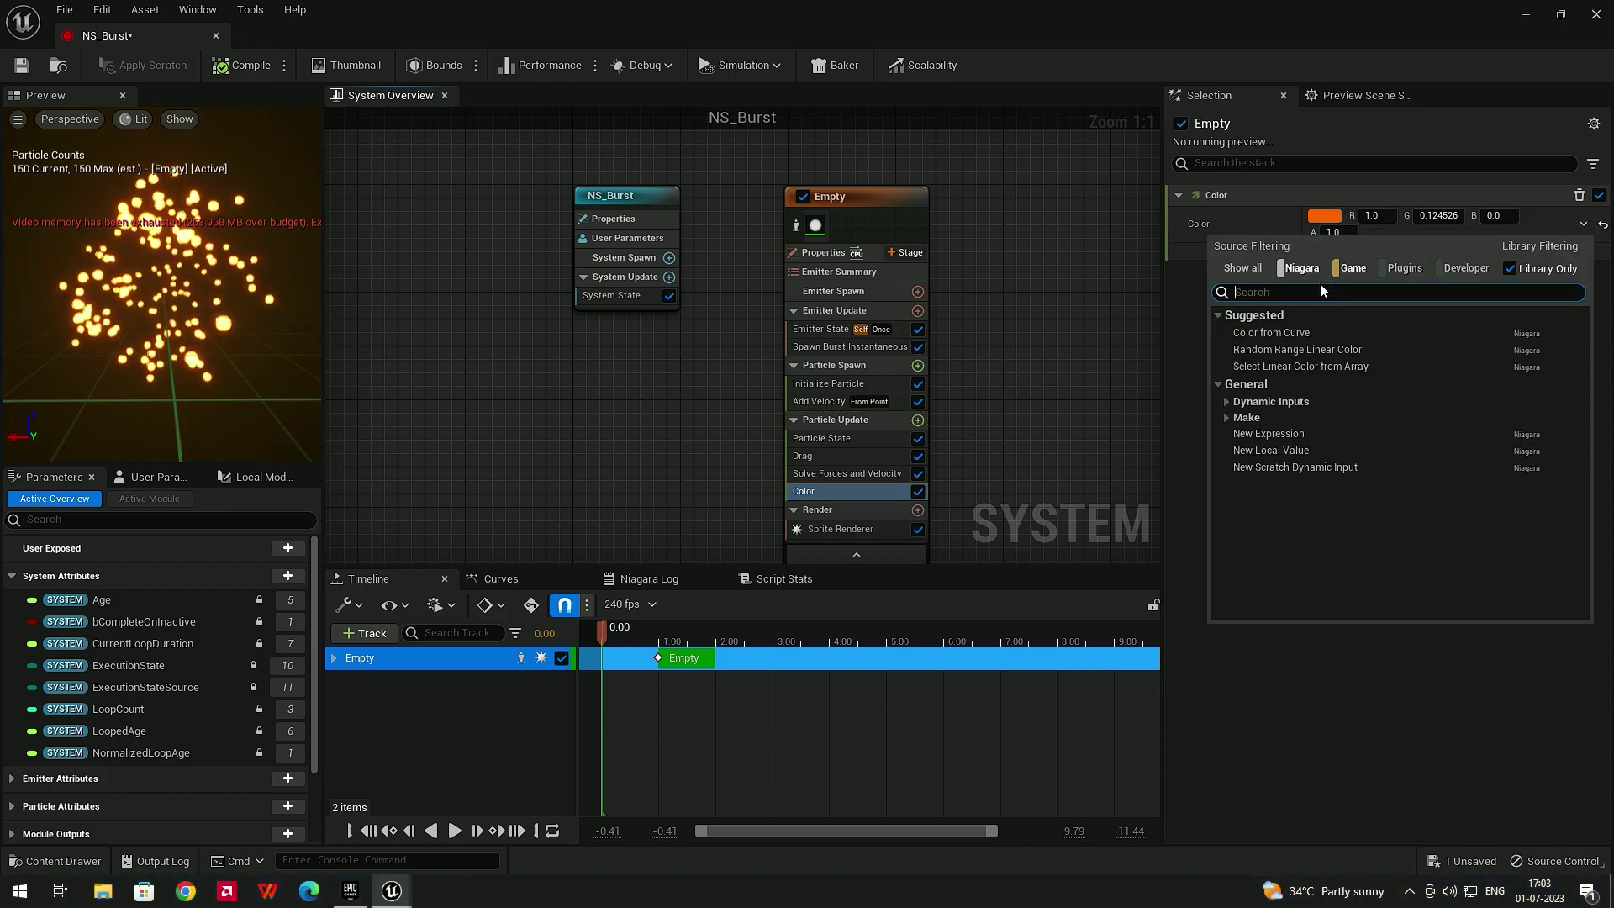
# Switch the colour to Color from Curve and make the gradient's start stop red
pyautogui.click(1280, 334)
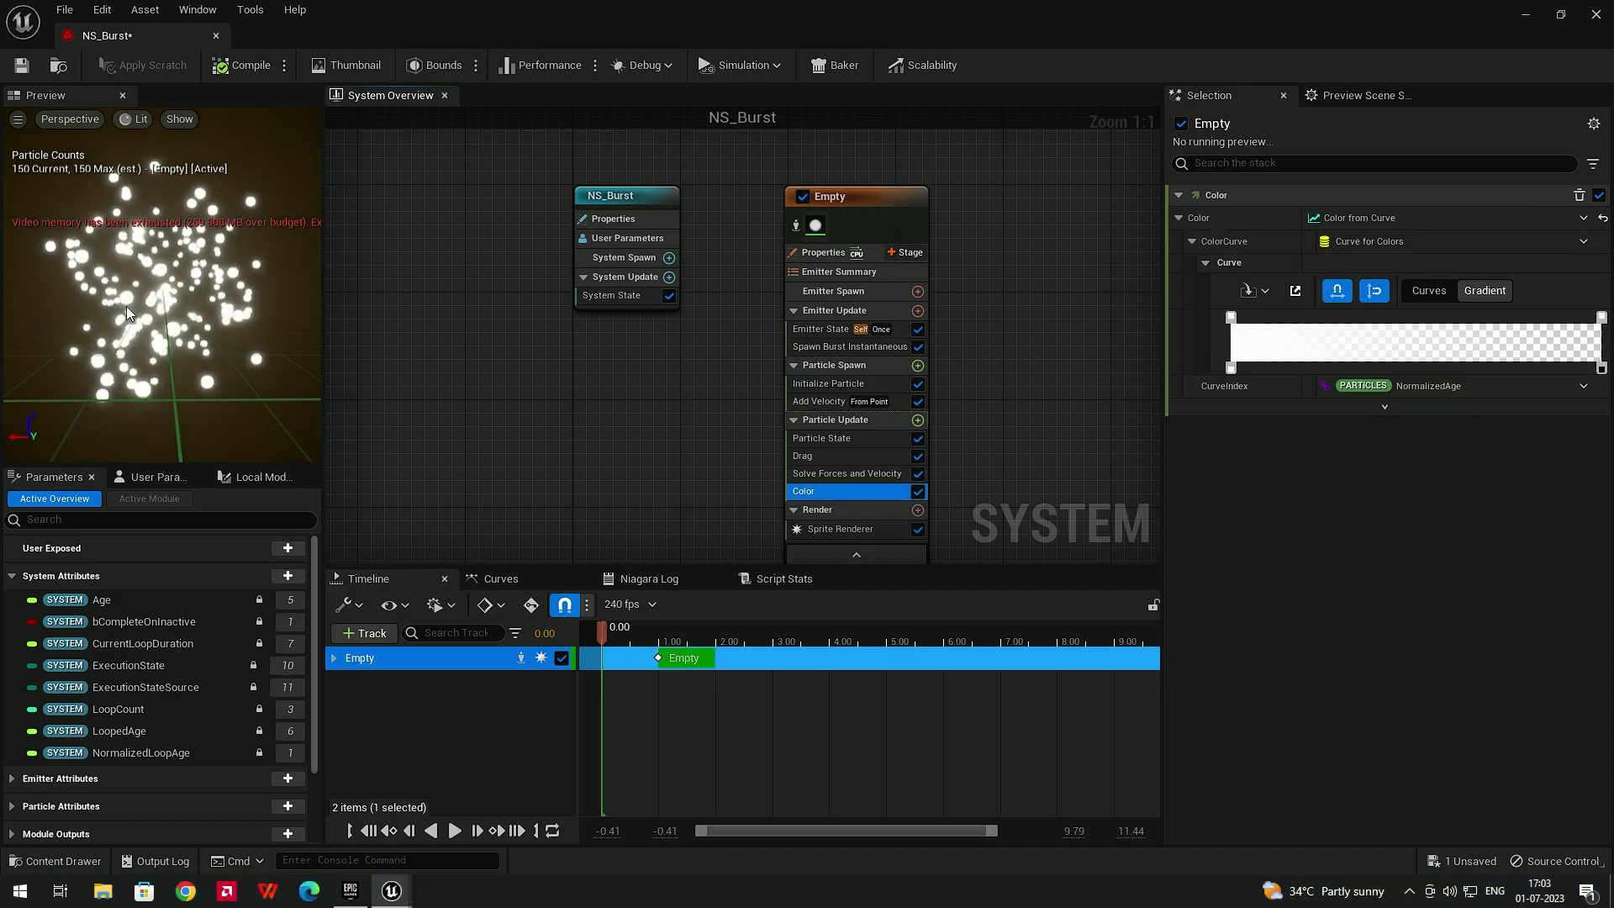
pyautogui.click(1232, 369)
pyautogui.click(1232, 319)
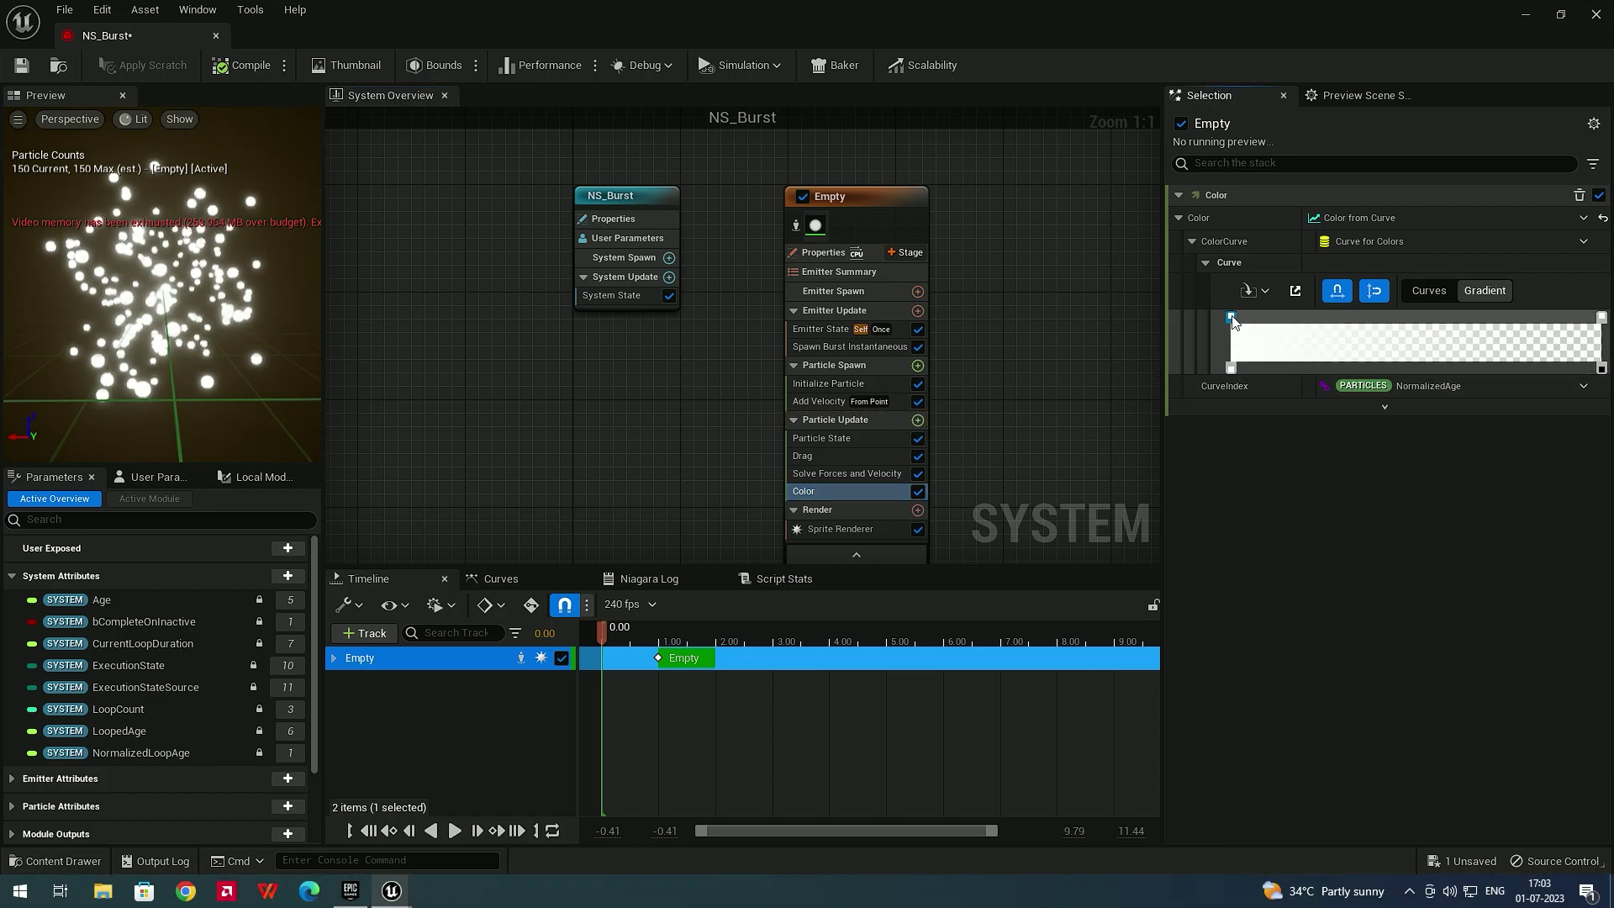
pyautogui.doubleClick(1232, 318)
pyautogui.moveTo(1341, 441); pyautogui.dragTo(1426, 462)
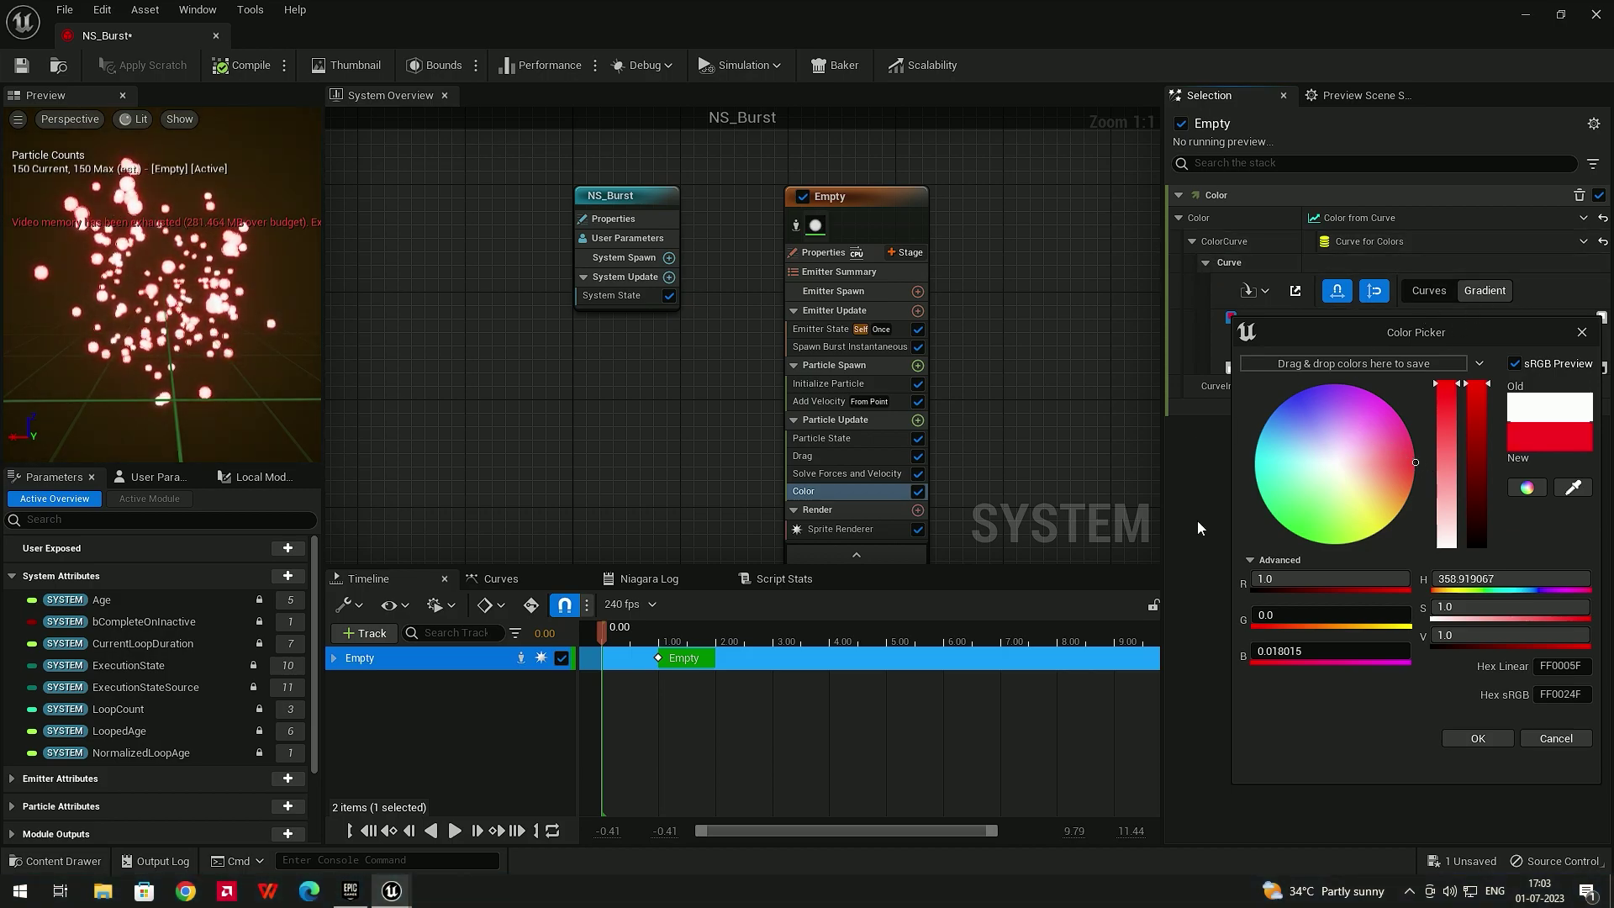
pyautogui.click(1582, 332)
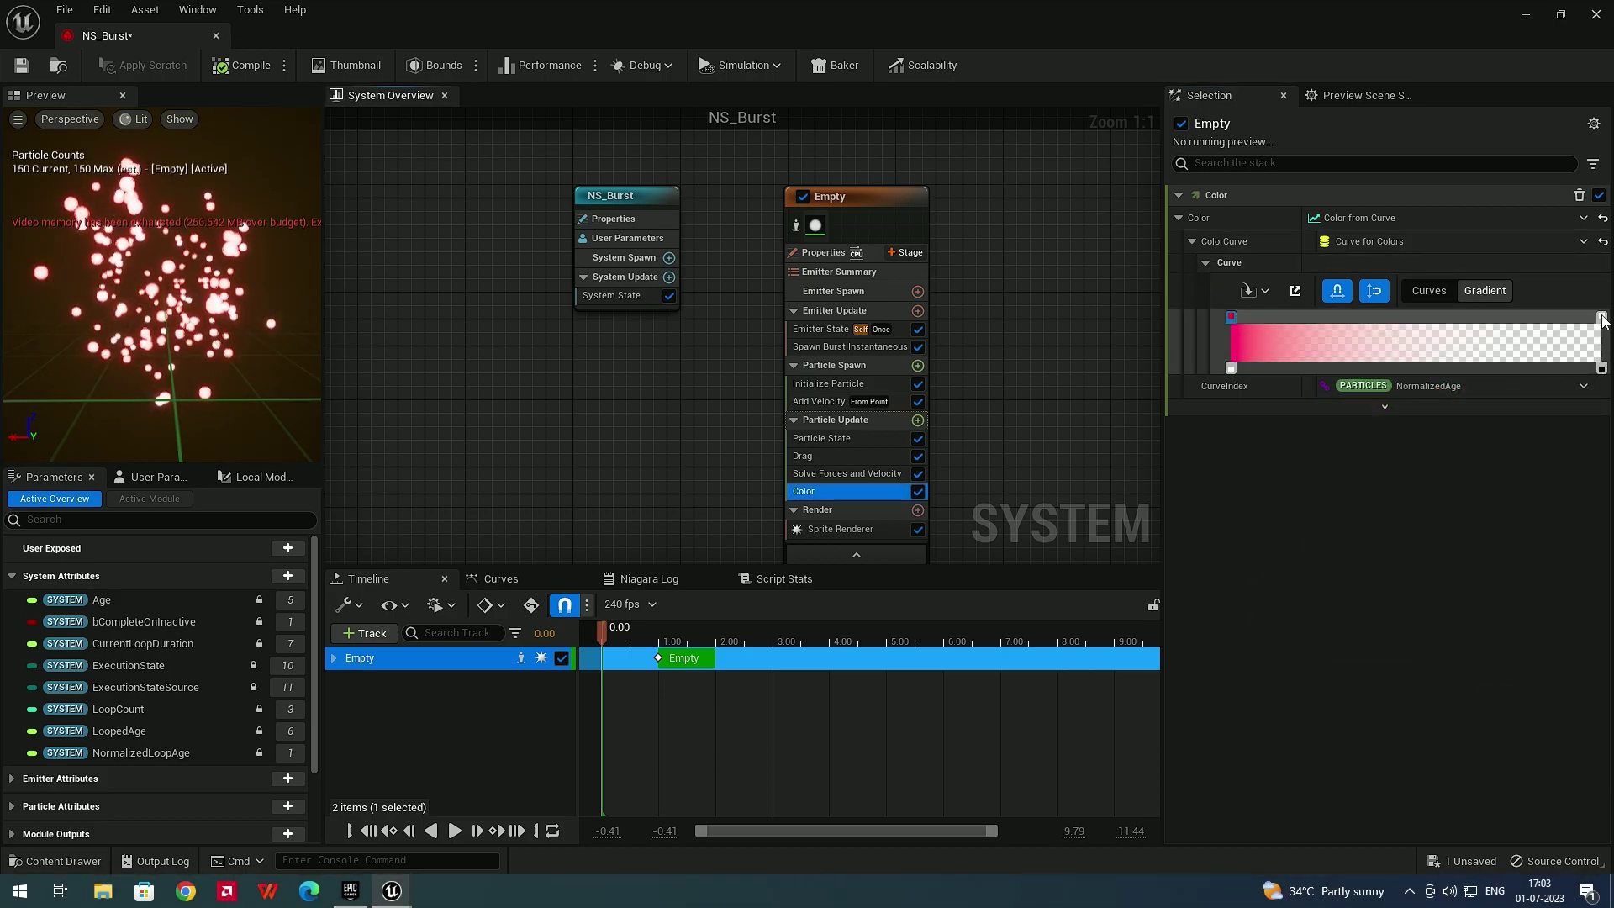
# Make the gradient's end stop blue with opacity 100, then play the burst
pyautogui.click(1603, 318)
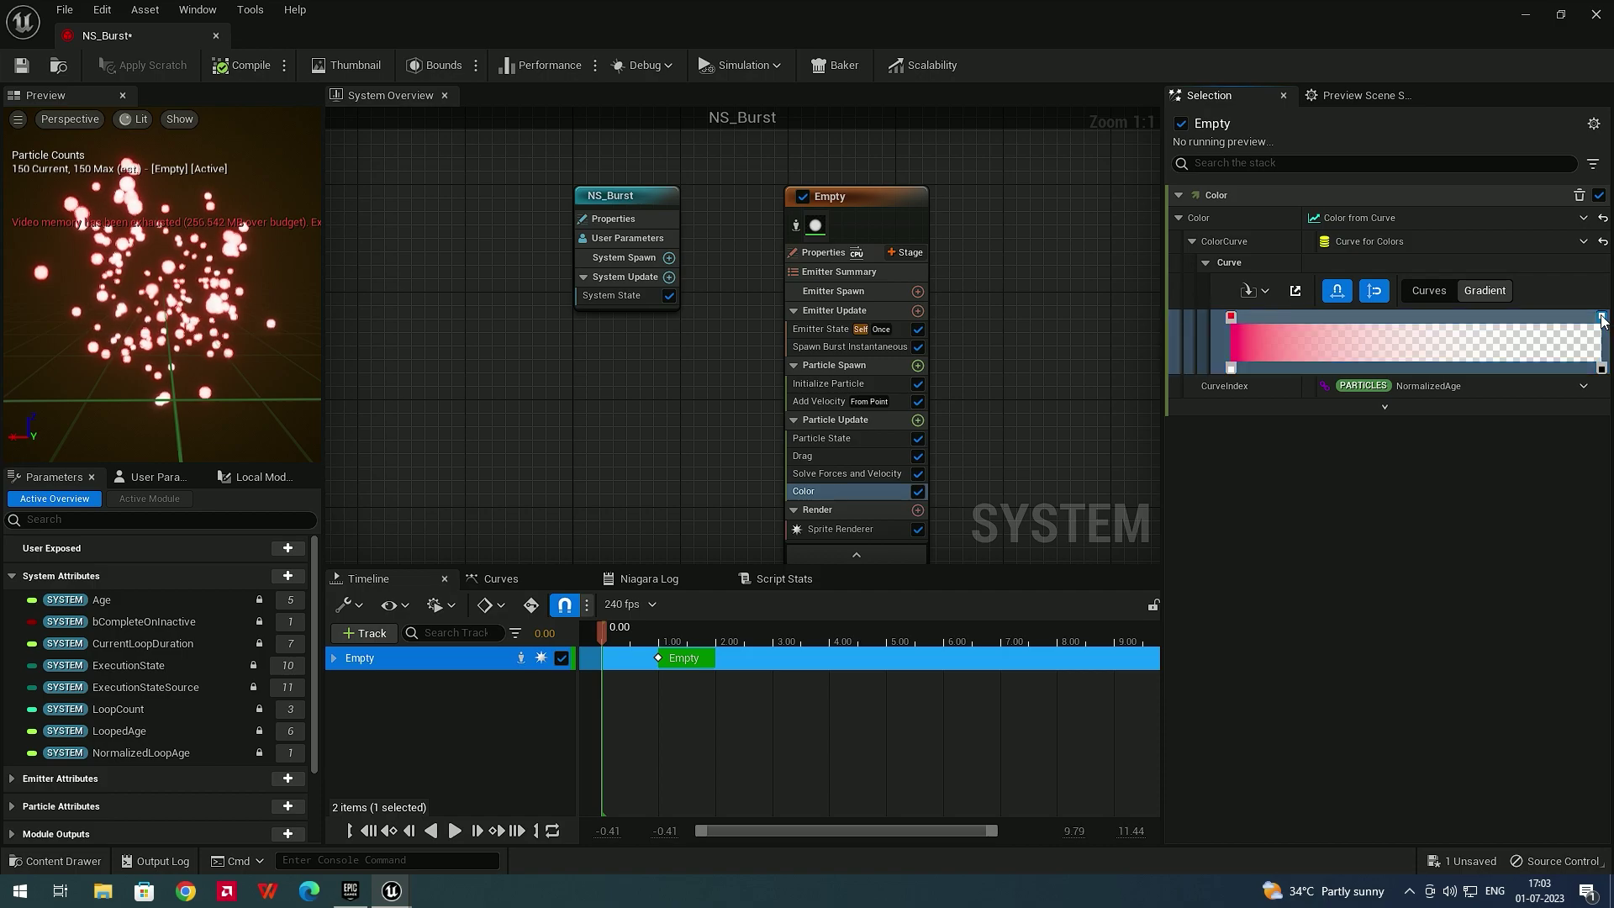
pyautogui.doubleClick(1603, 319)
pyautogui.moveTo(1344, 467); pyautogui.dragTo(1270, 379)
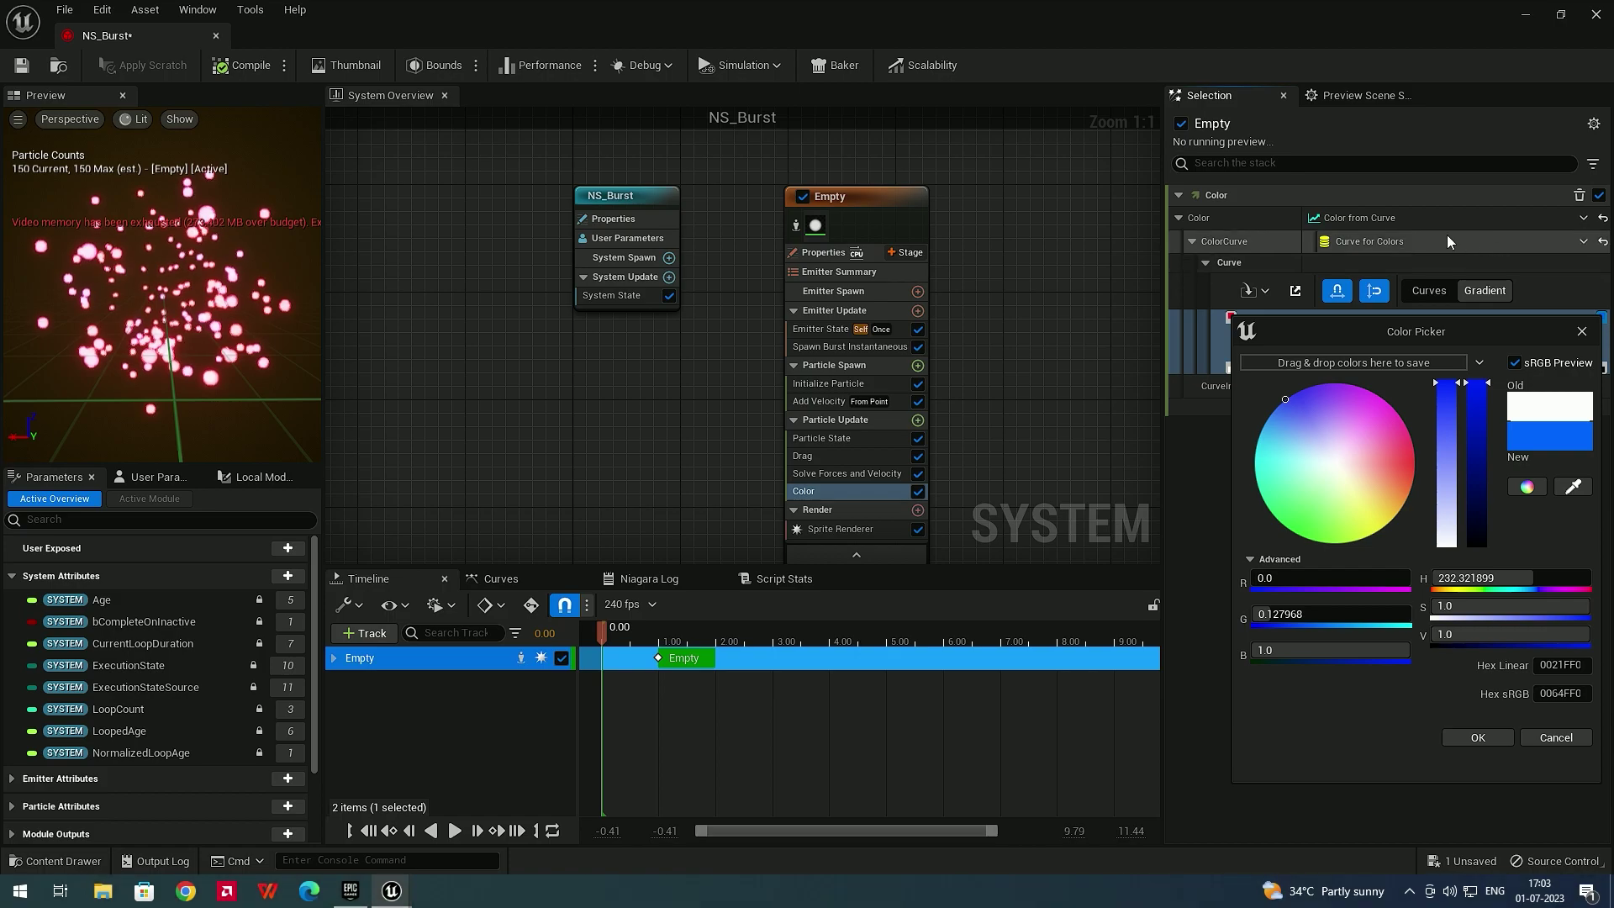
pyautogui.click(1186, 445)
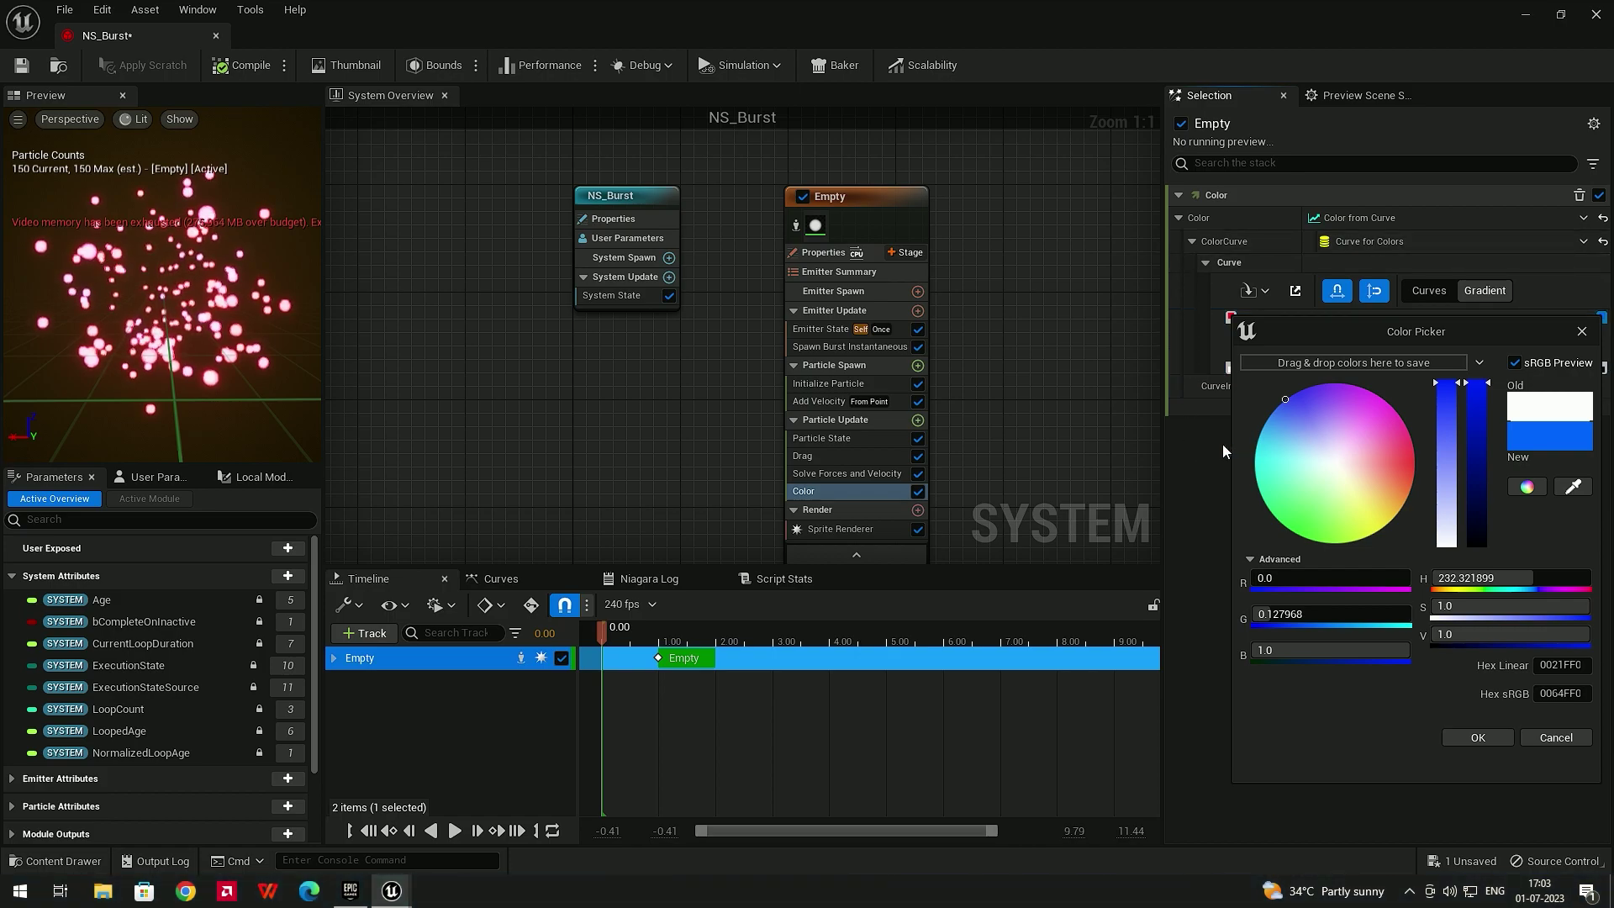
pyautogui.click(1581, 331)
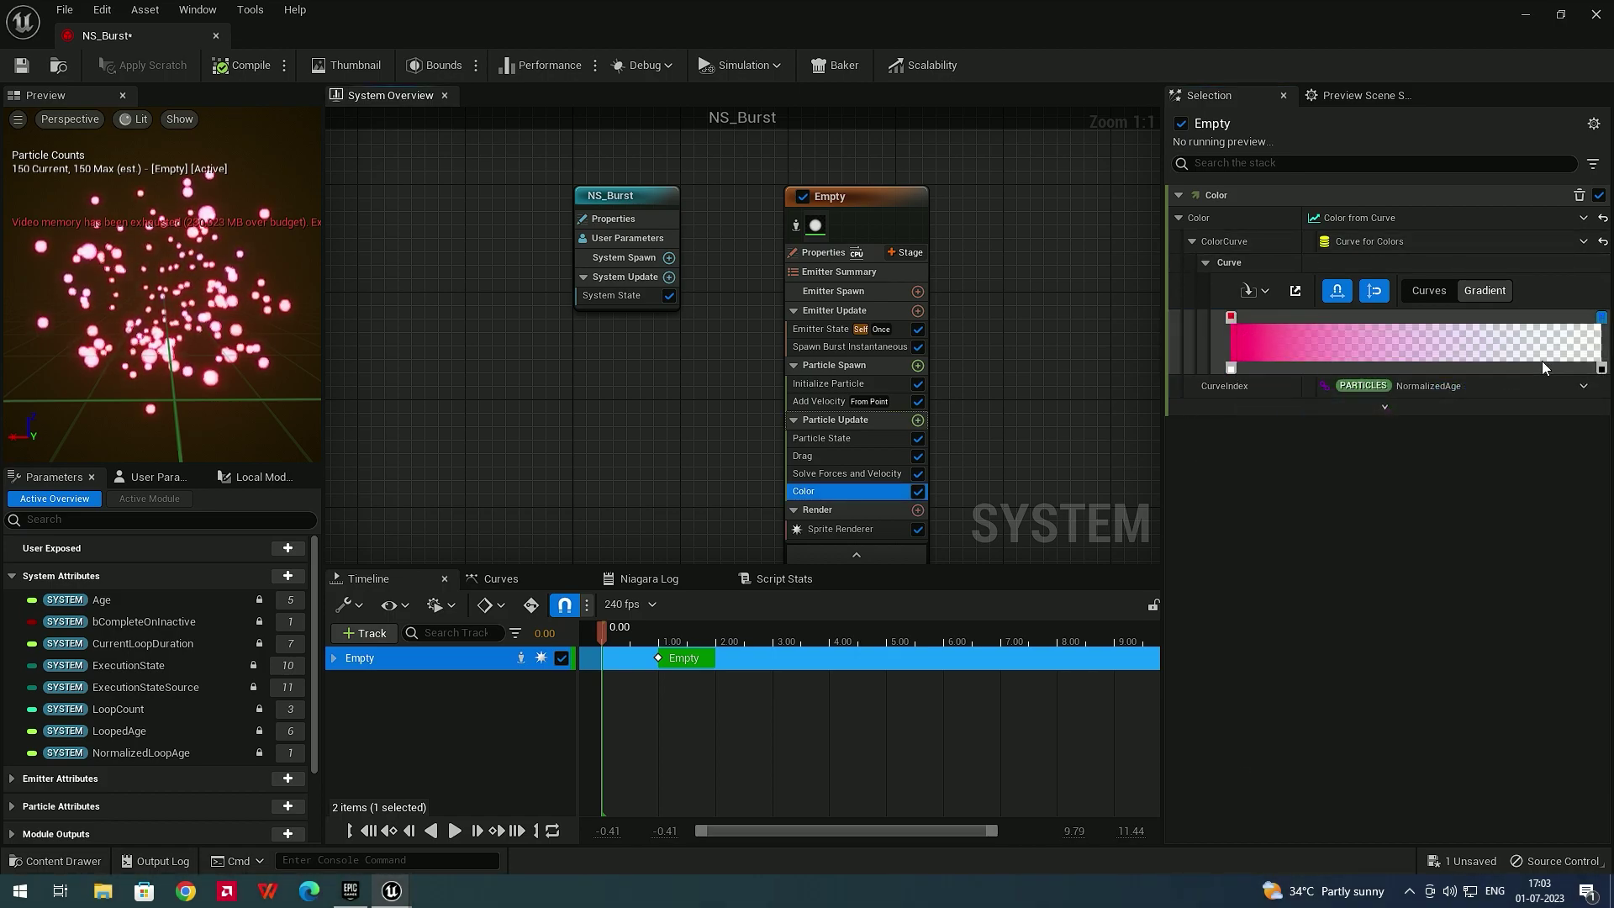
pyautogui.doubleClick(1603, 370)
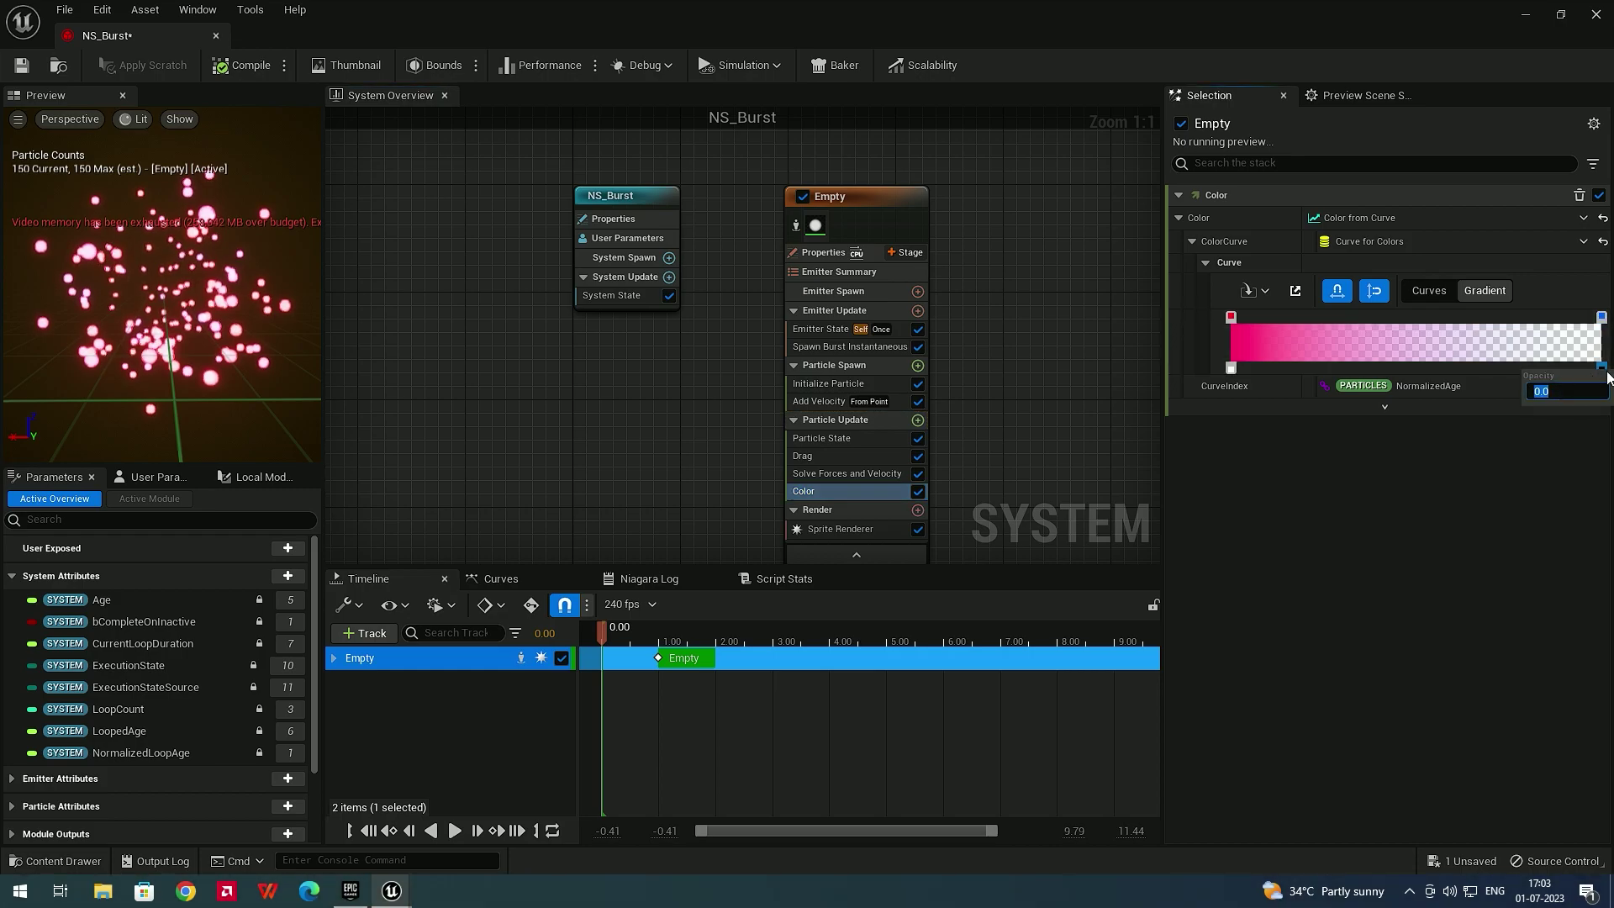
pyautogui.write('100')
pyautogui.press('Return')
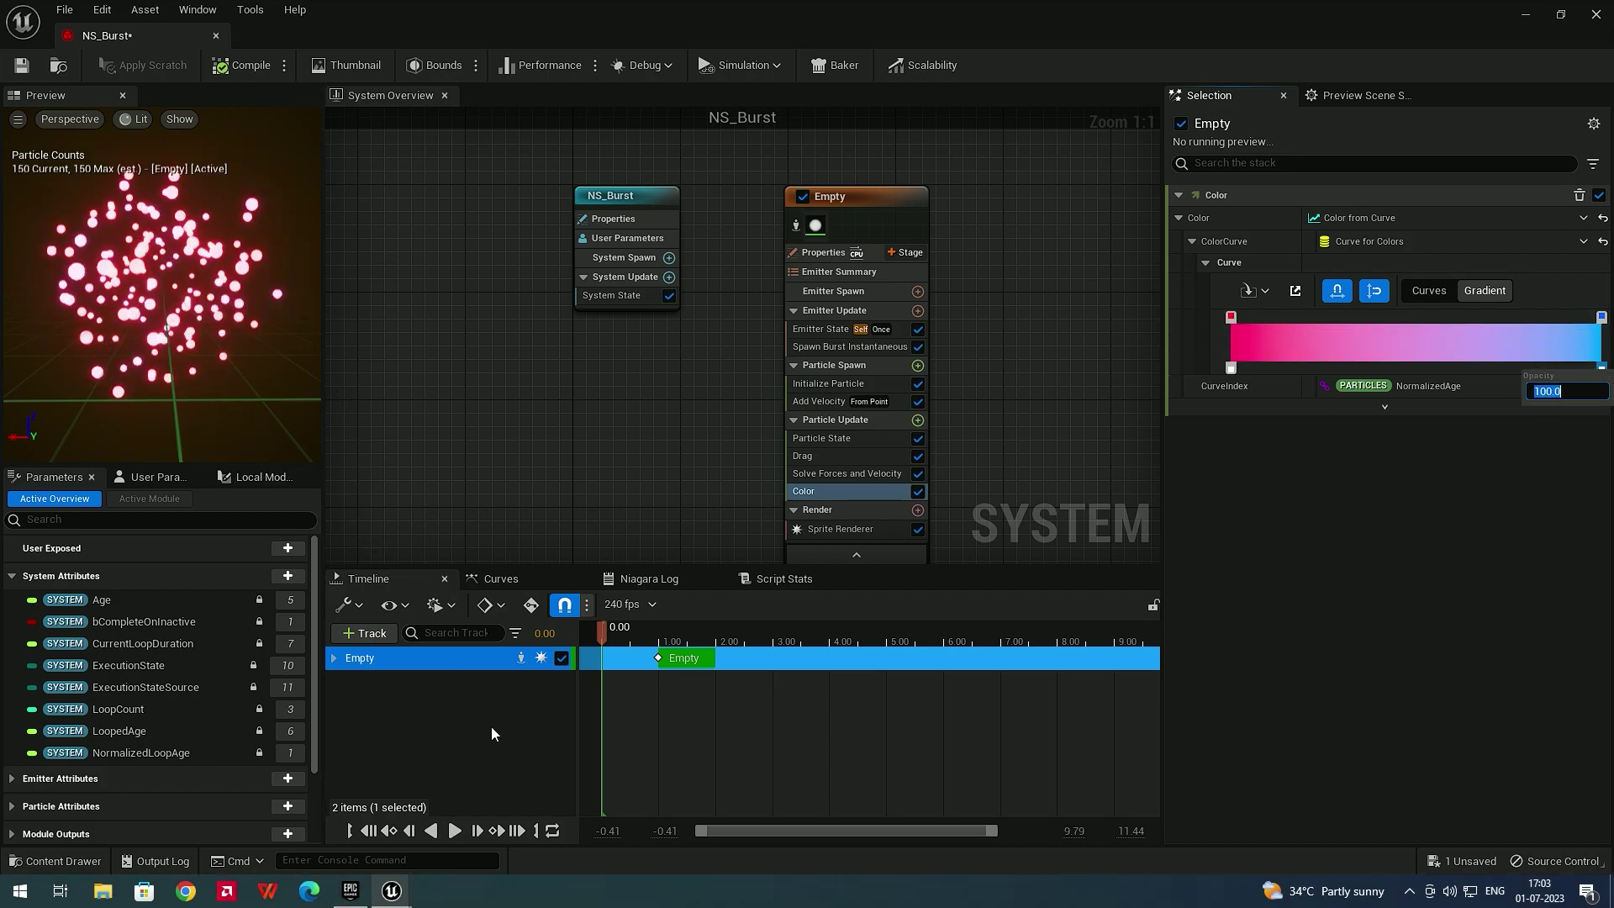
pyautogui.click(455, 831)
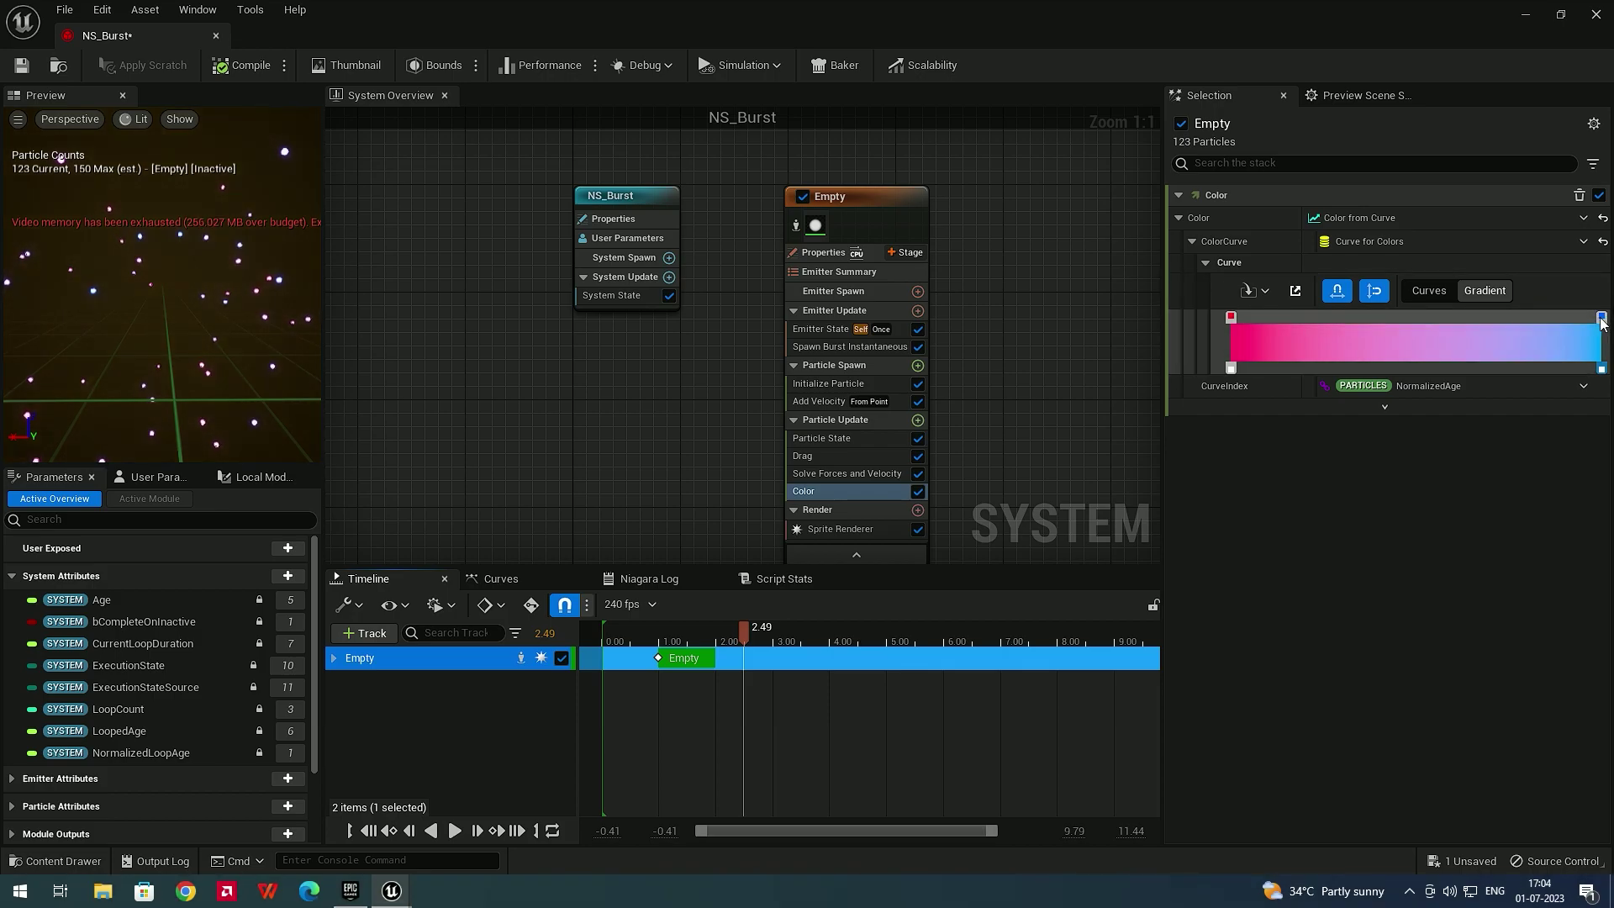
# Add a green-cyan stop in the gradient's middle and replay the pink-to-cyan burst
pyautogui.doubleClick(1421, 316)
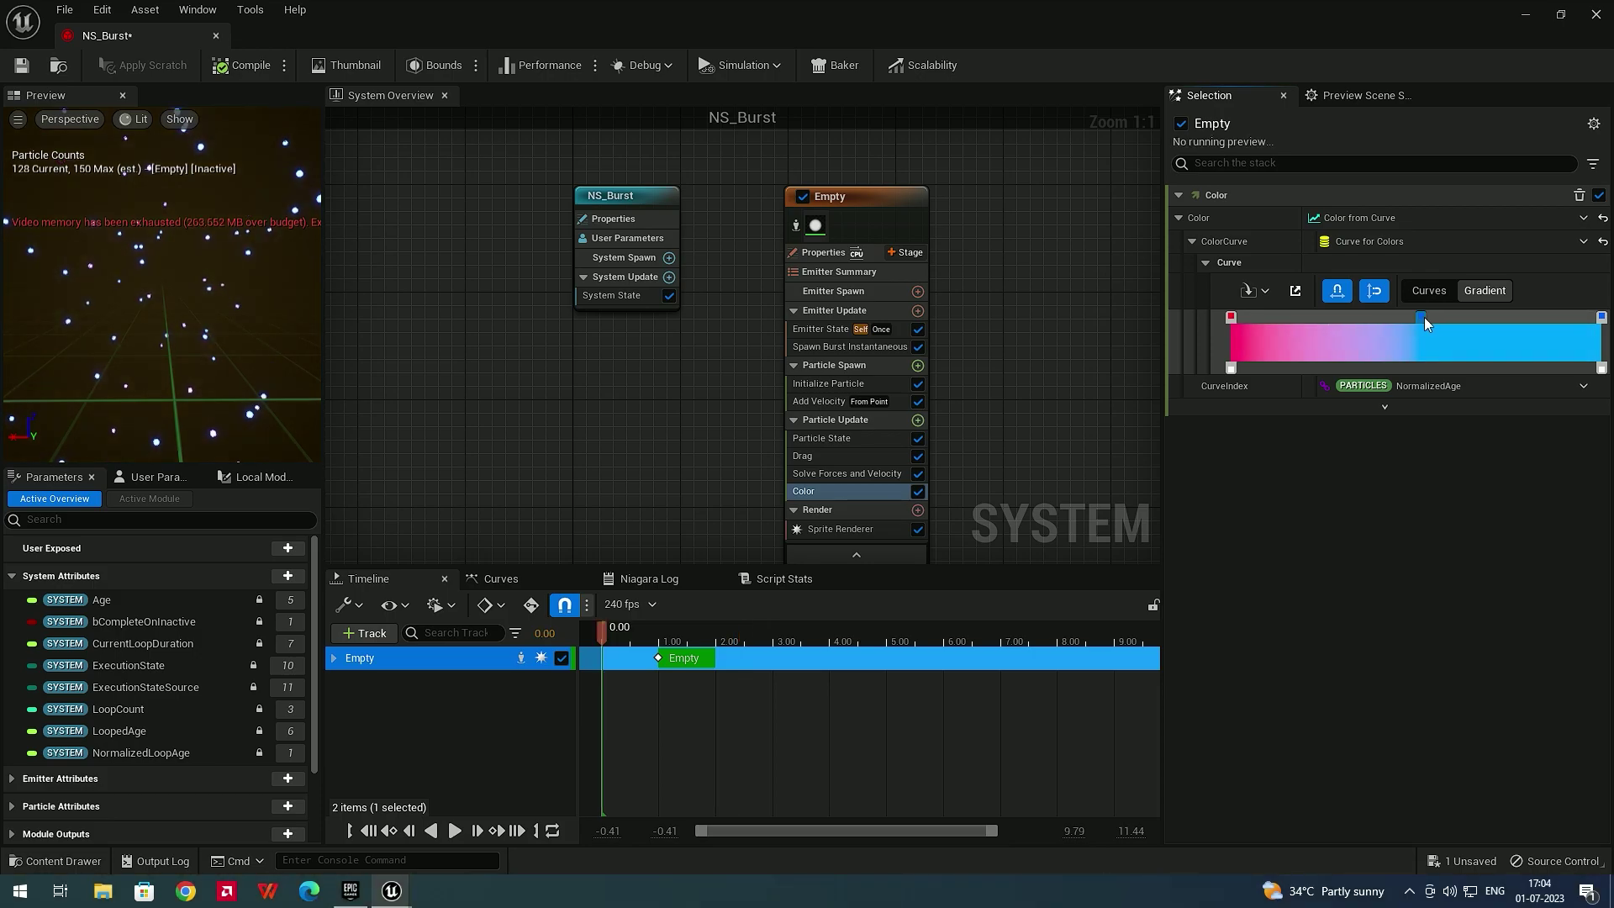
pyautogui.doubleClick(1424, 316)
pyautogui.moveTo(1173, 465); pyautogui.dragTo(1103, 518)
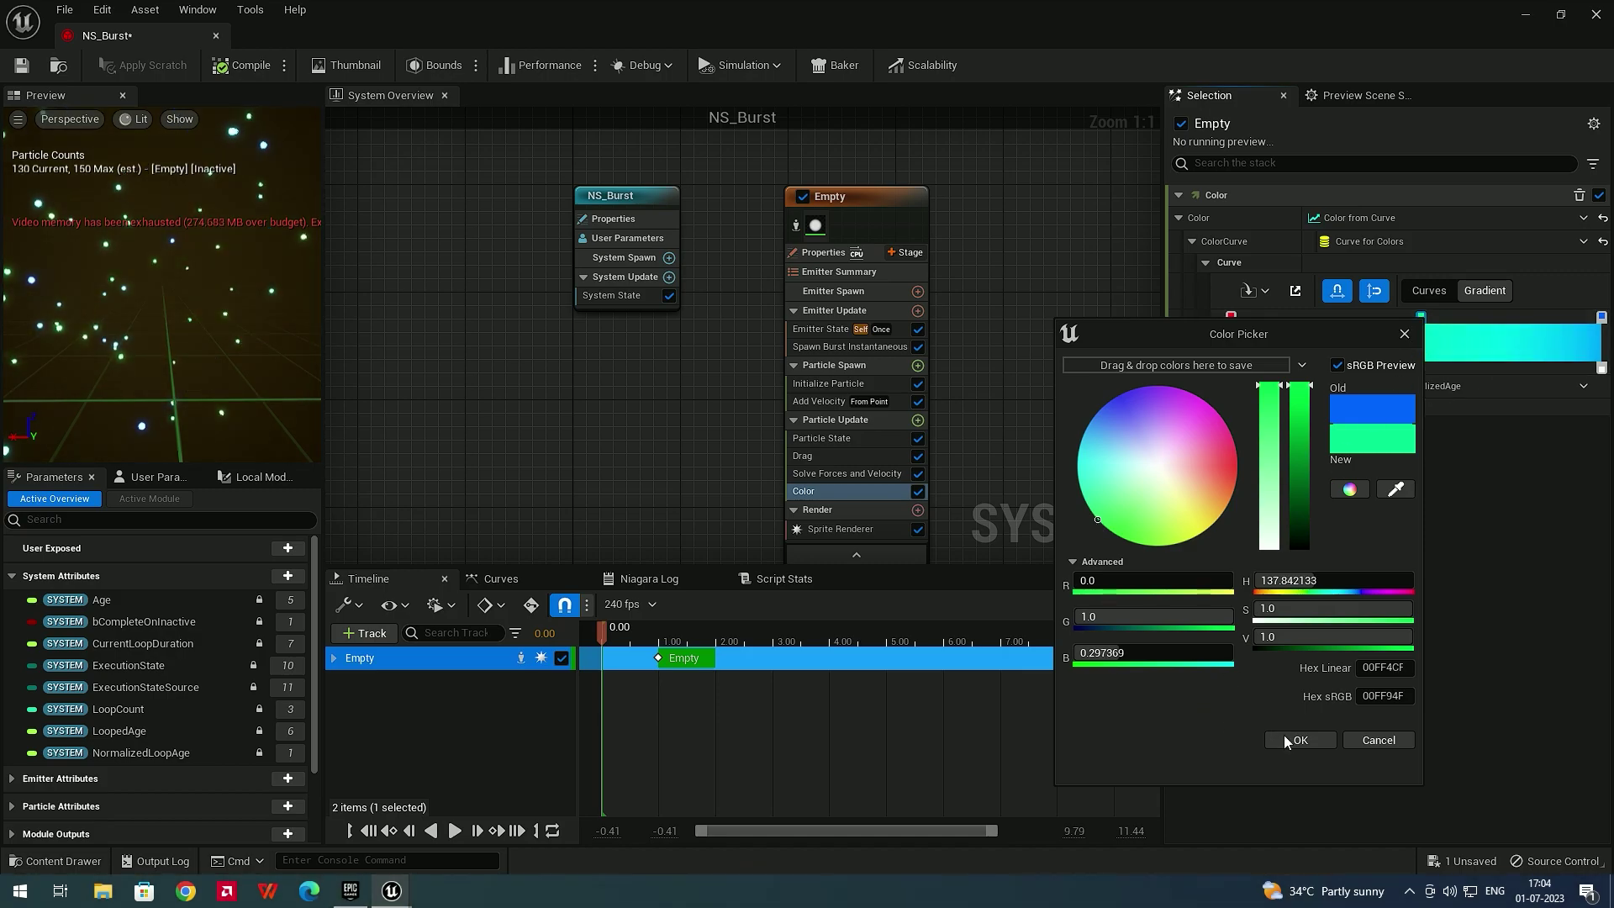
pyautogui.click(1286, 739)
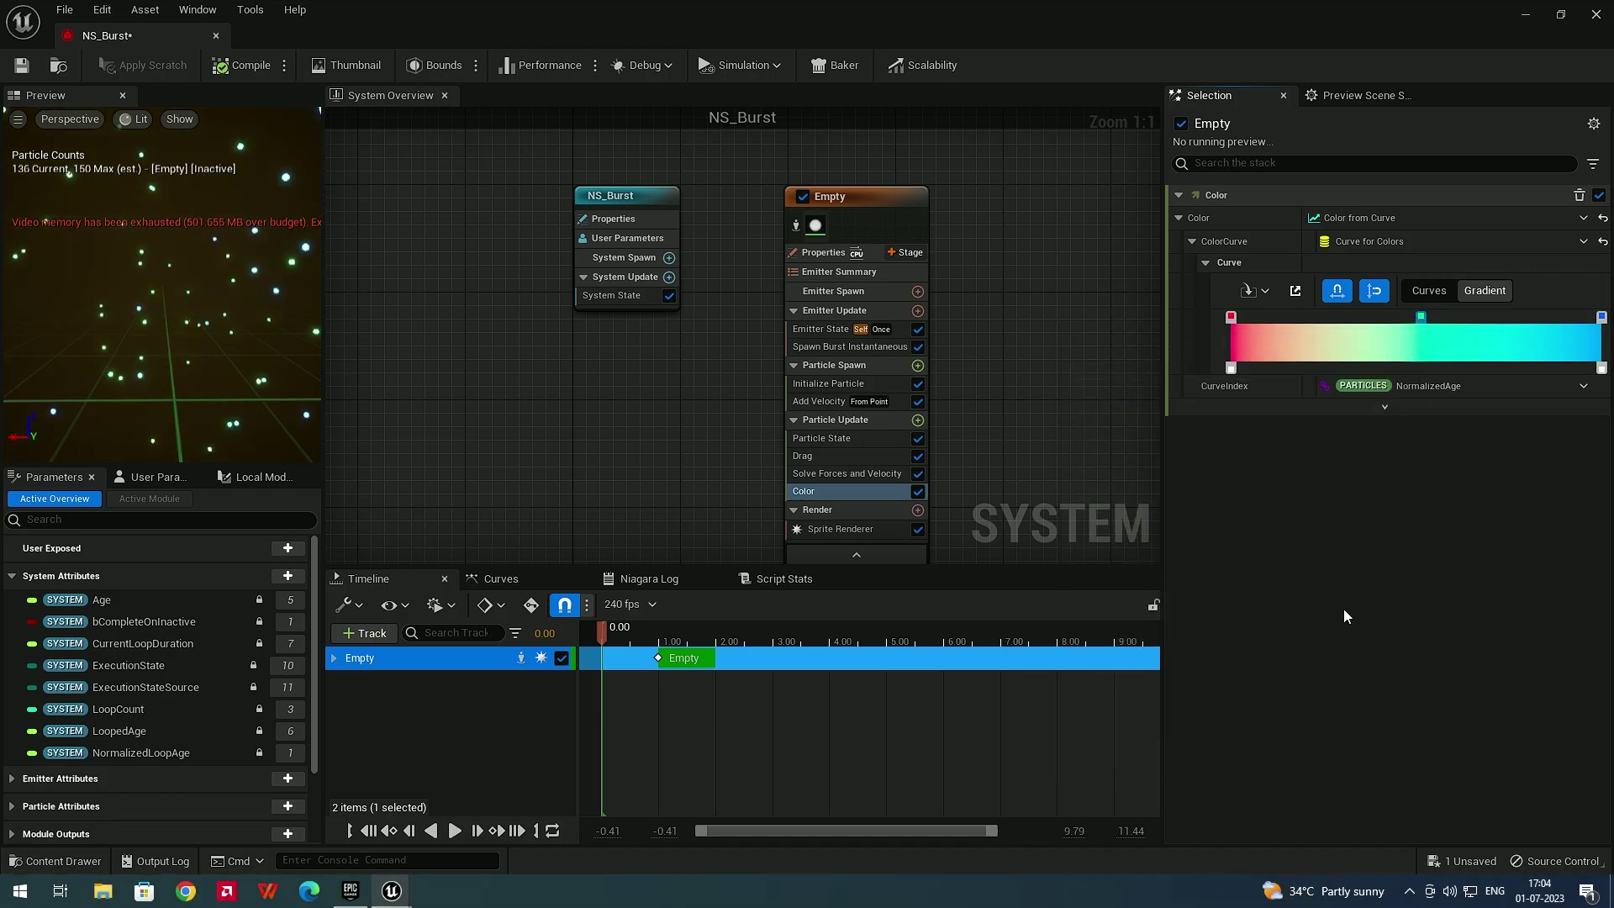
pyautogui.click(454, 832)
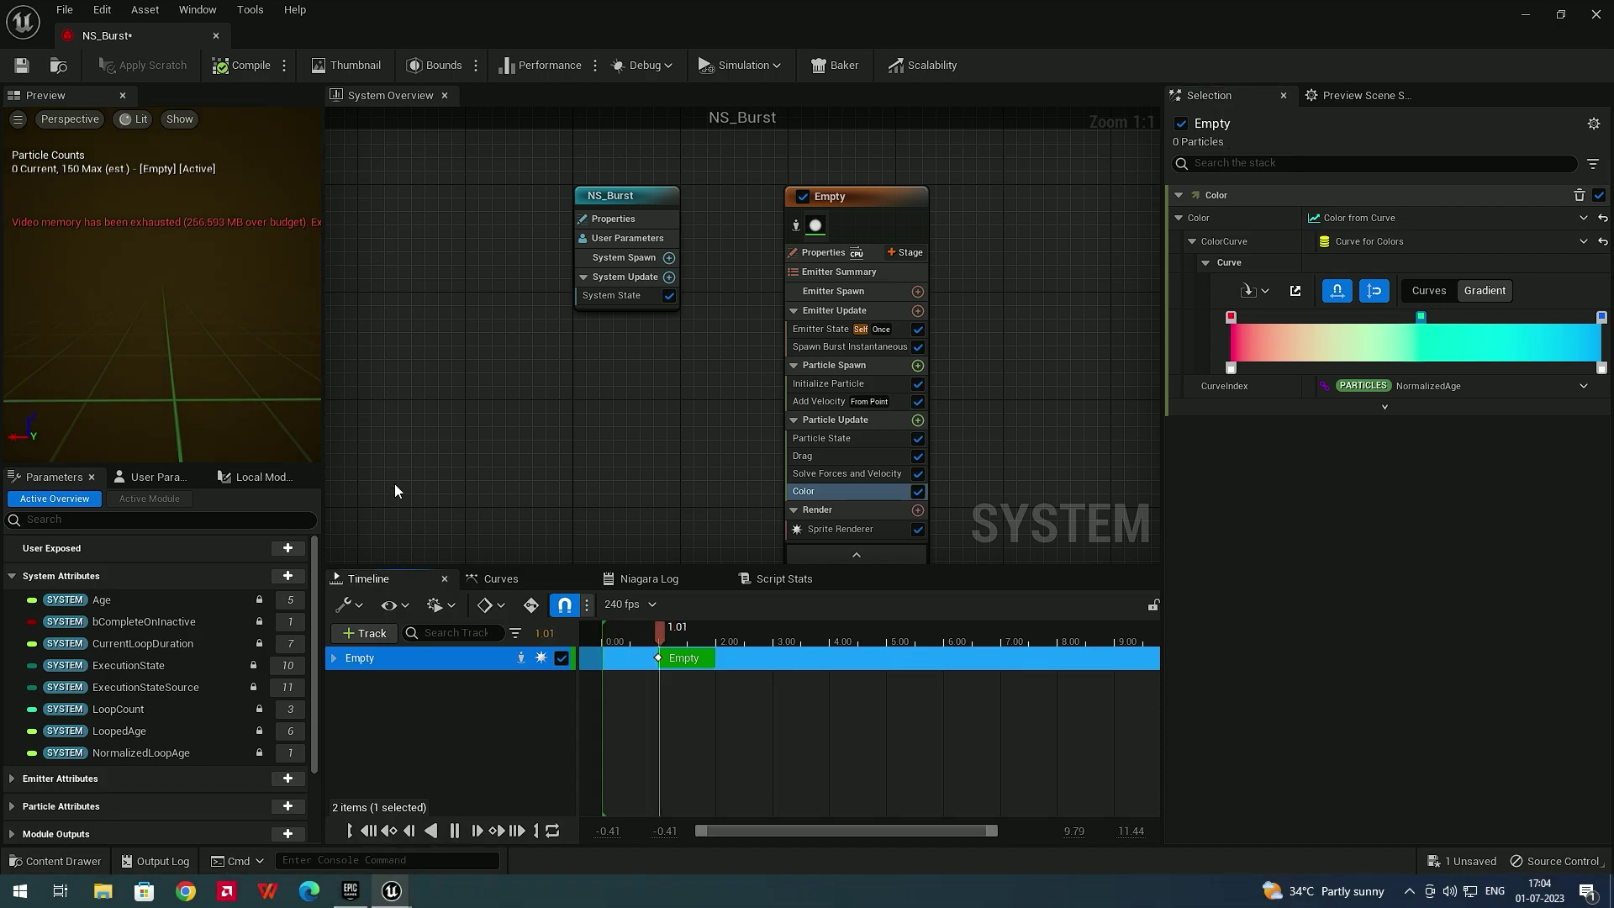